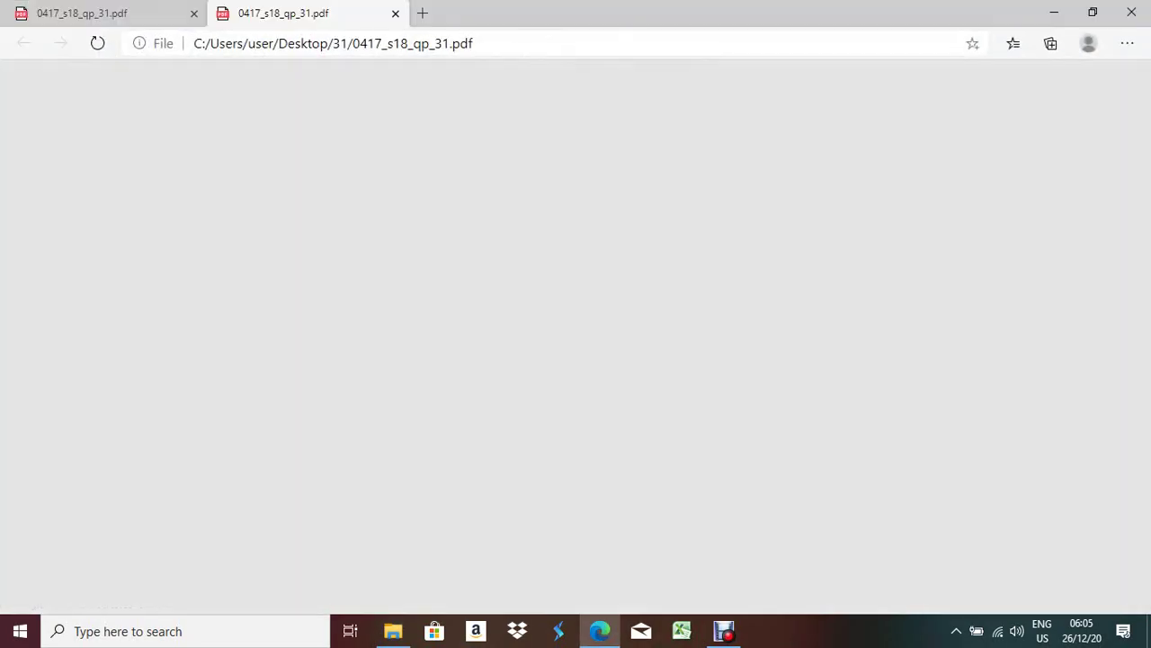
Enlarge the question paper to page 2's Task 1, then open J1831evidence in Word
key(ctrl+plus)
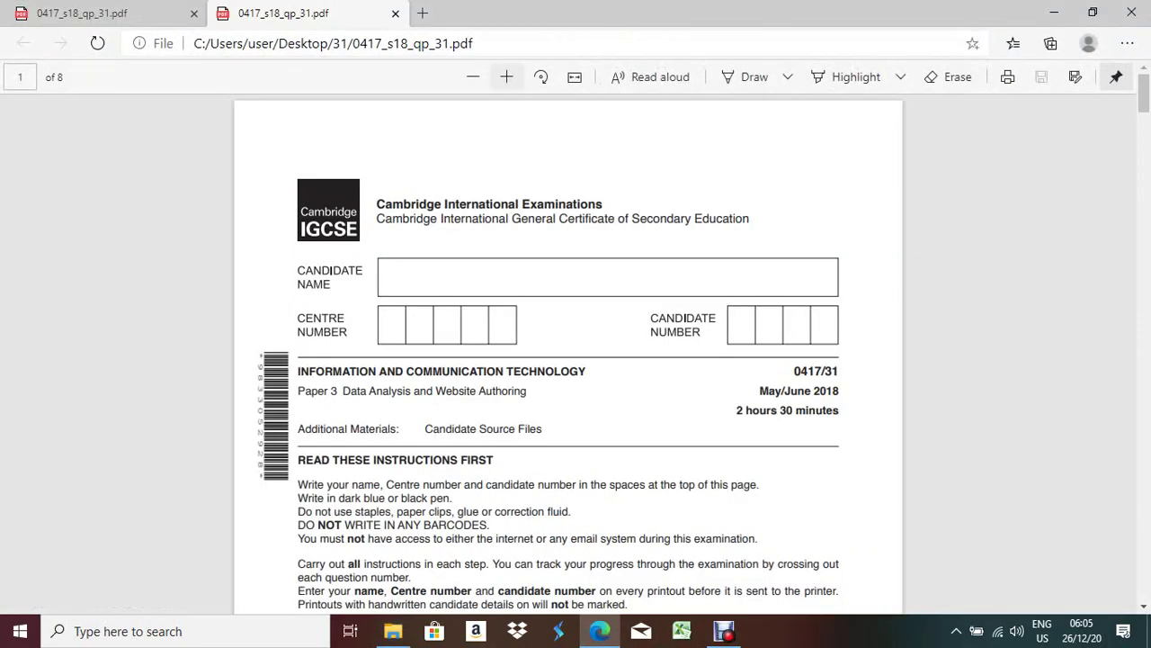
scroll(567, 360, down, 10)
scroll(568, 359, down, 3)
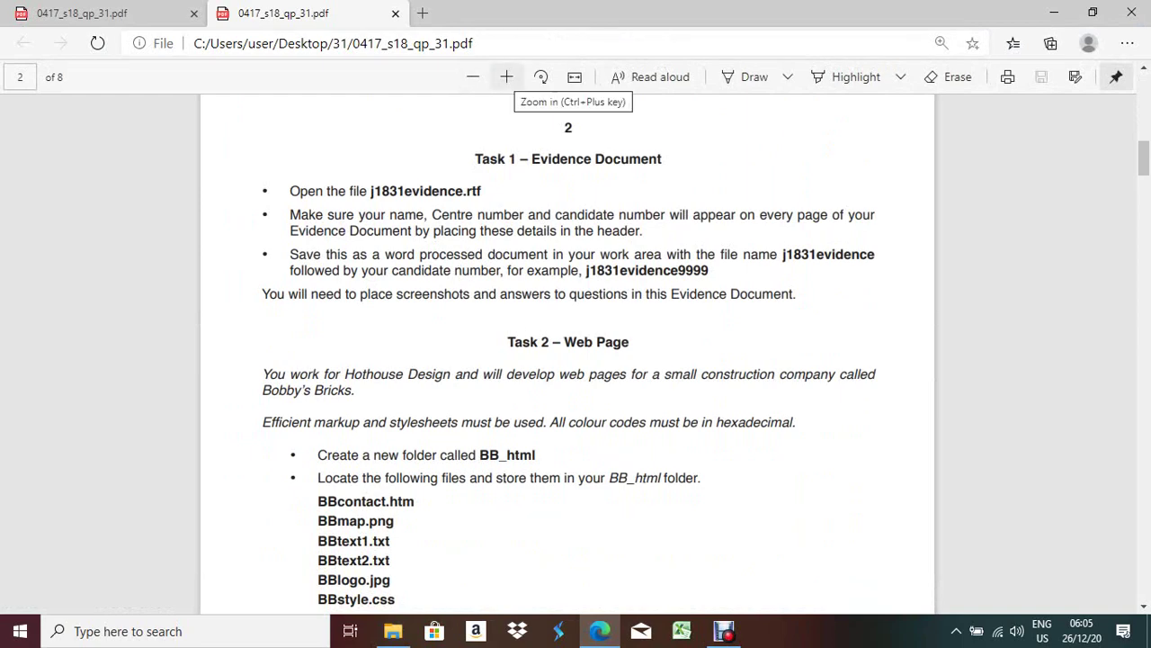
click(506, 77)
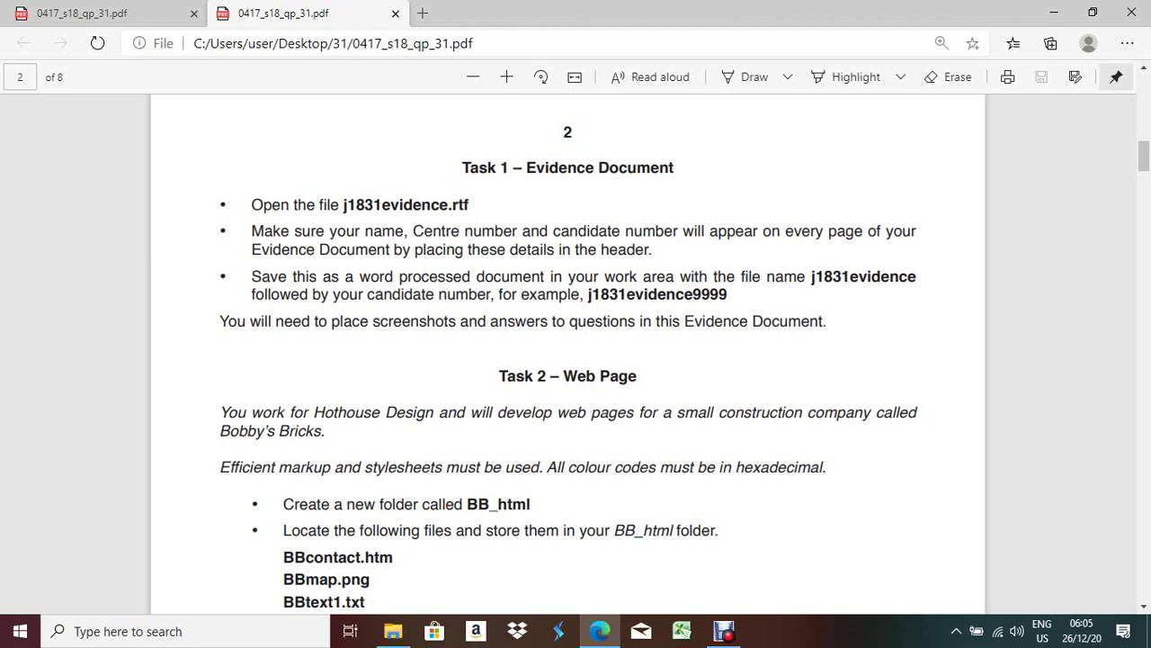
click(1054, 12)
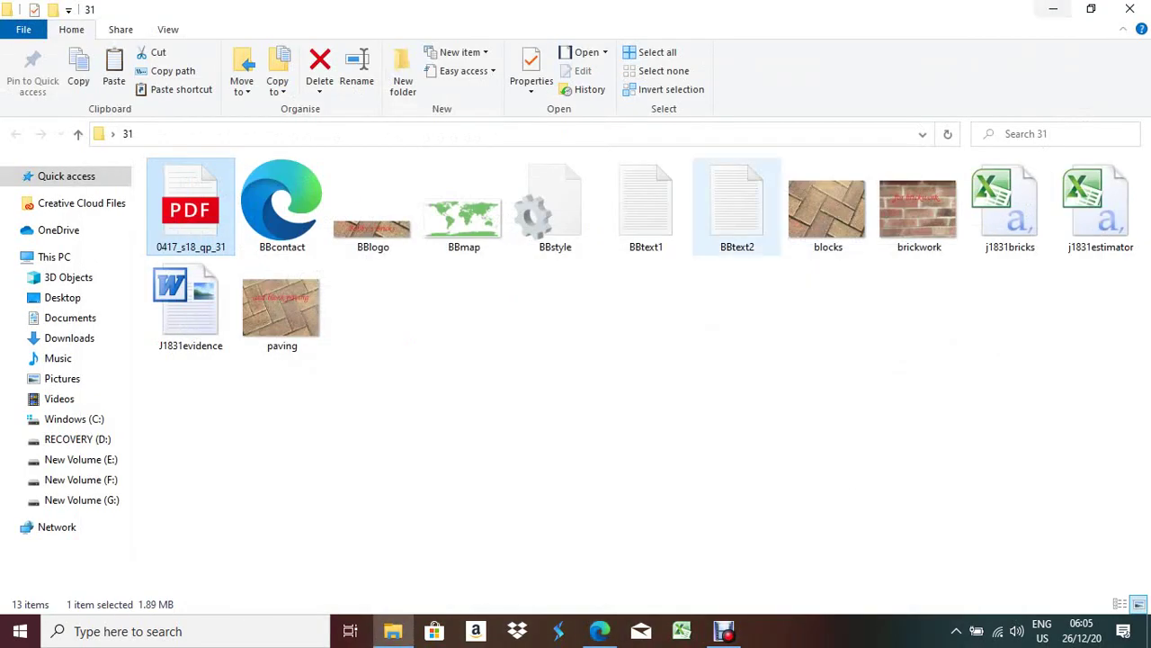
double_click(190, 306)
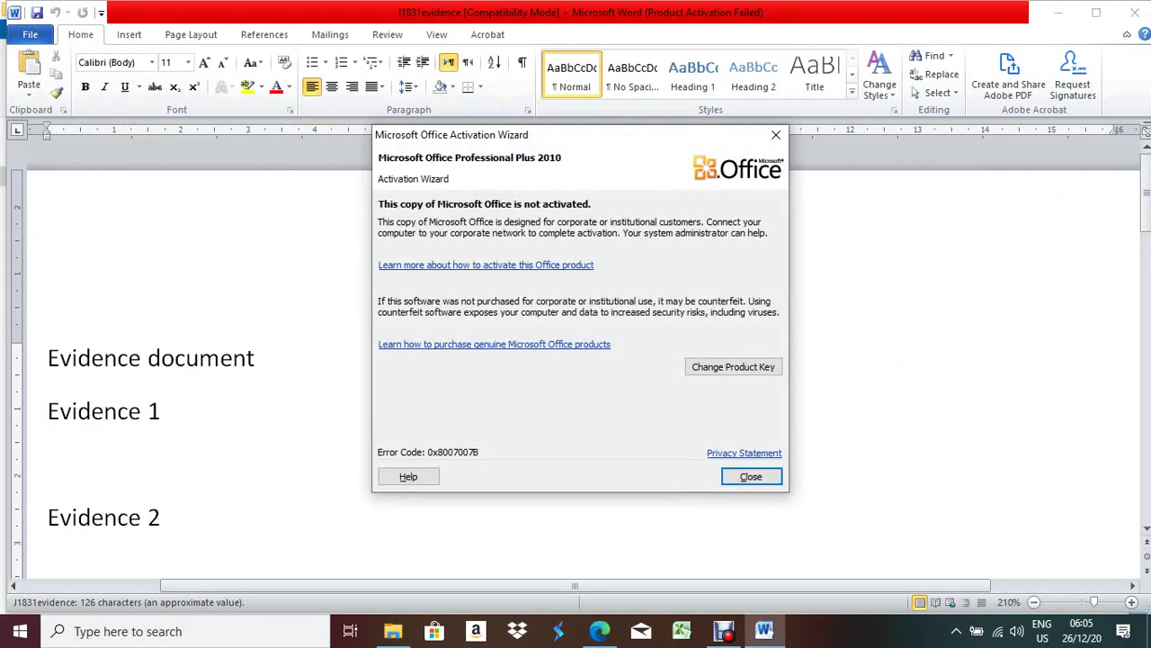
Dismiss the activation message and insert a Blank (Three Columns) header
key(Return)
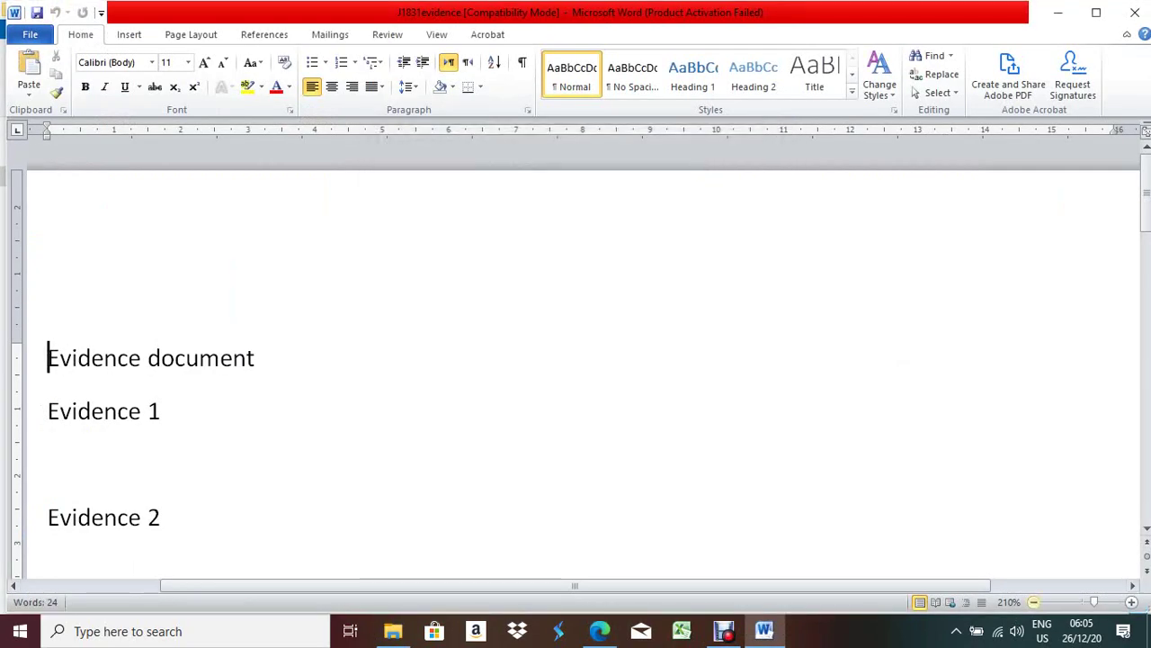
scroll(575, 360, down, 2)
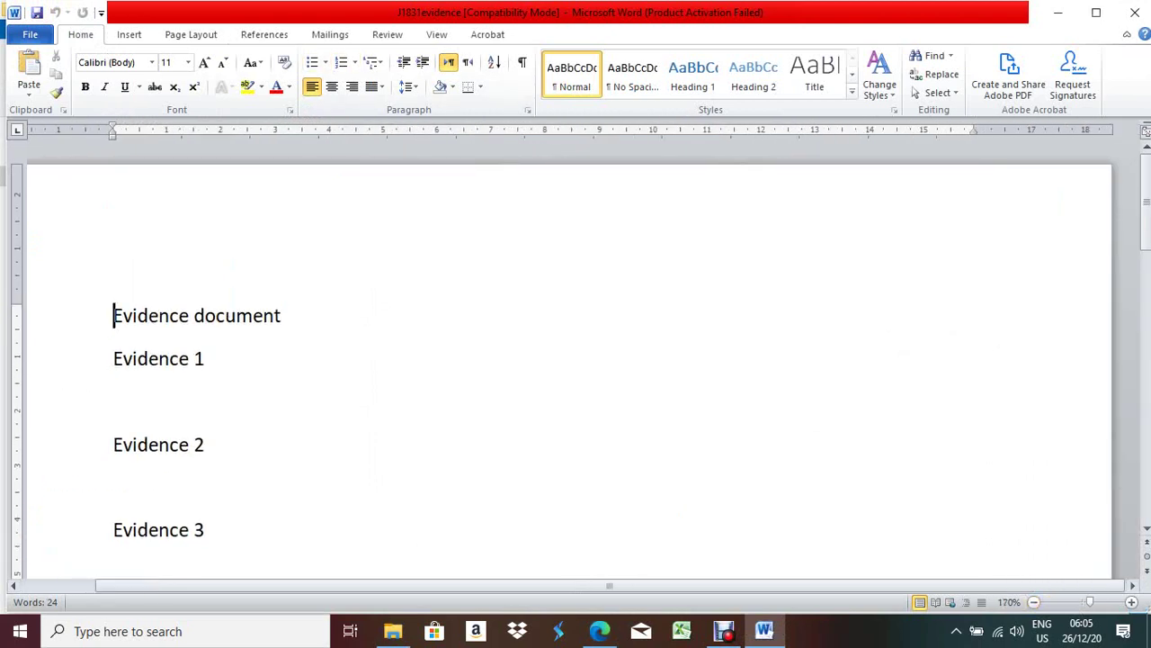
click(129, 34)
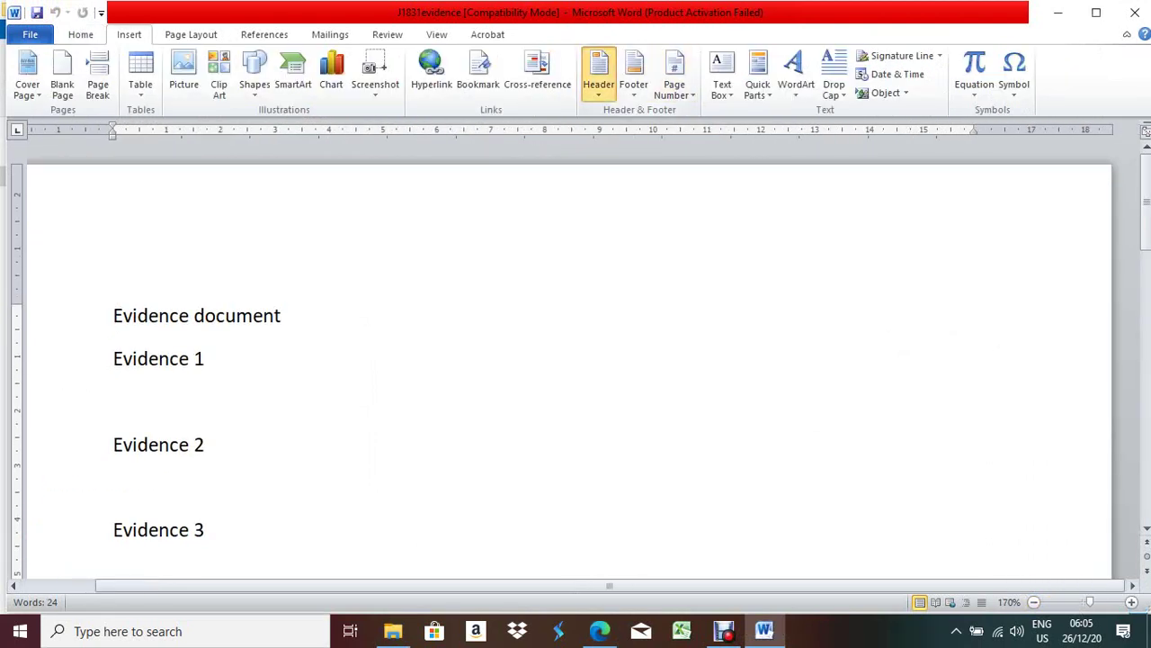
click(598, 70)
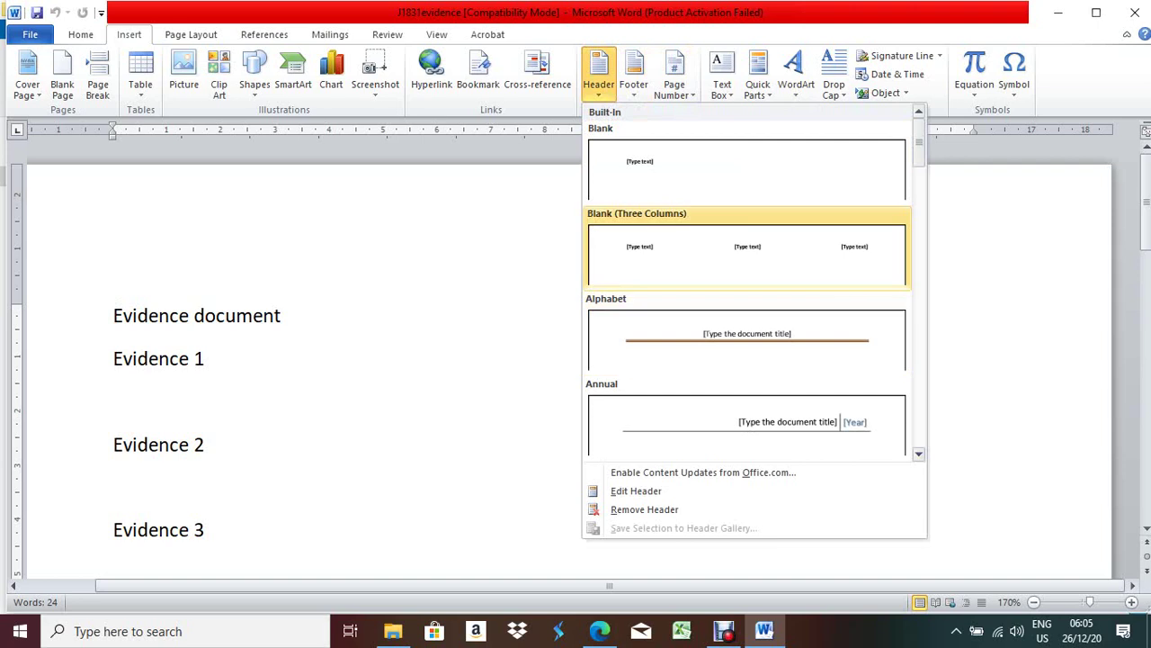
click(747, 254)
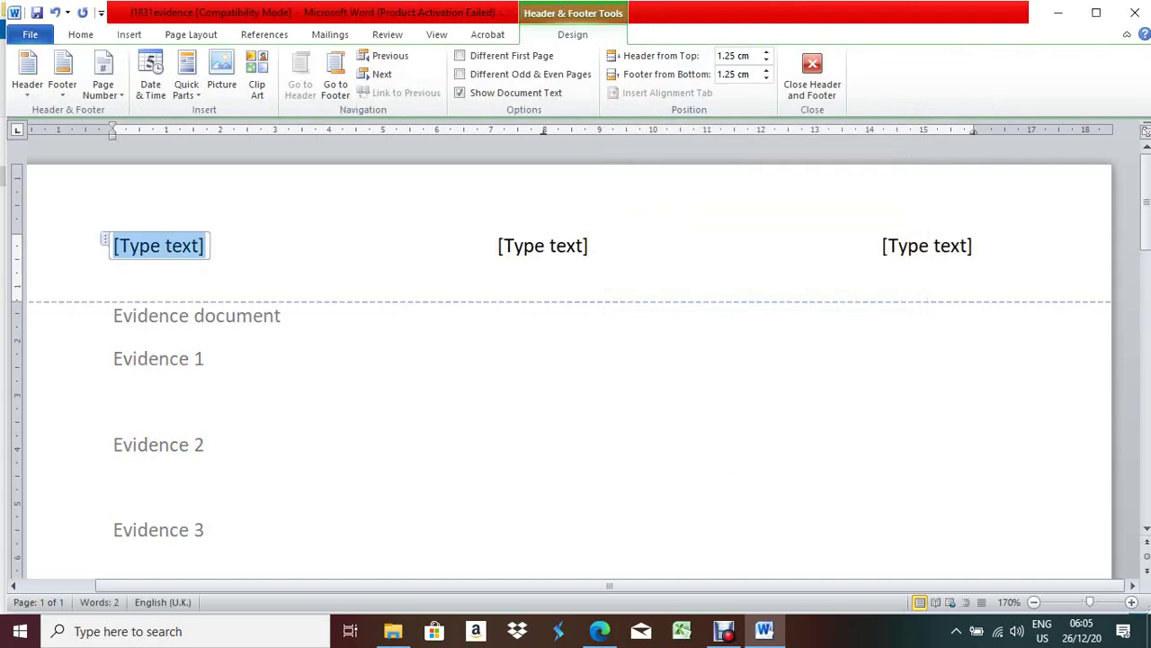
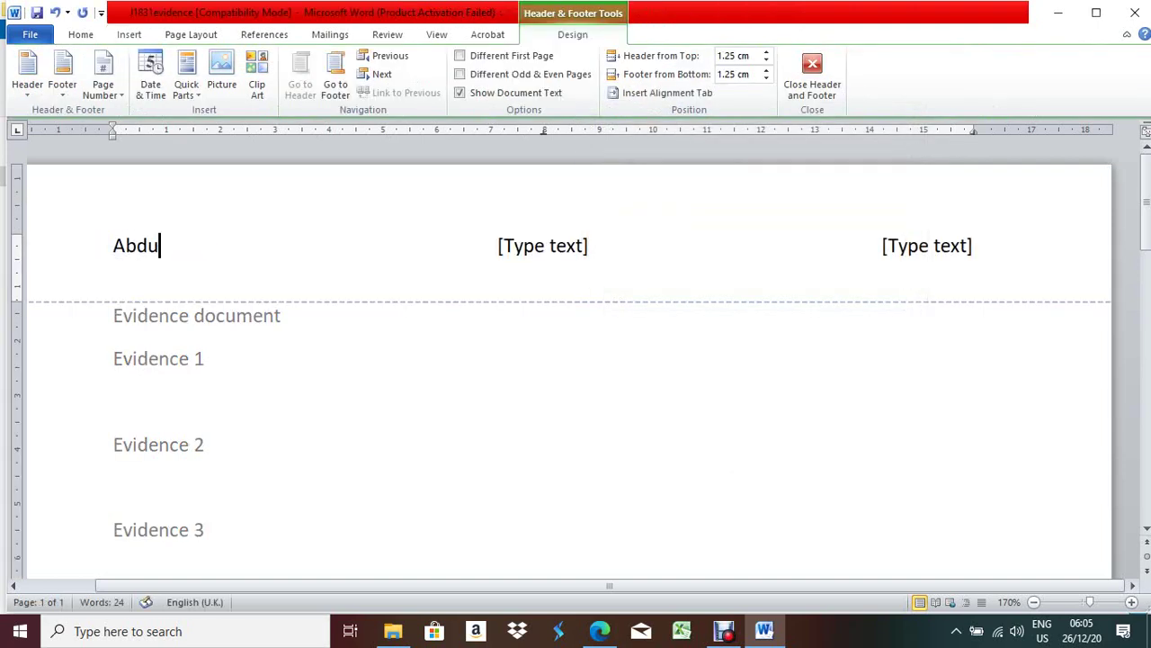
Fill the header with the candidate's name, centre number and candidate number, then close the header
key(Tab)
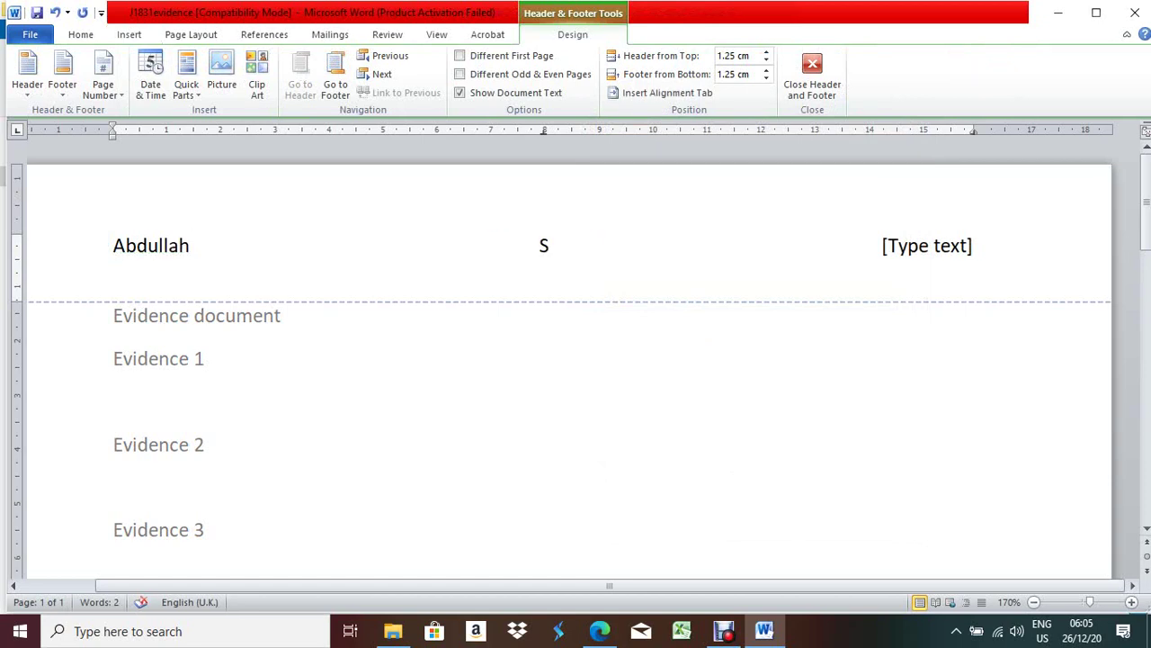
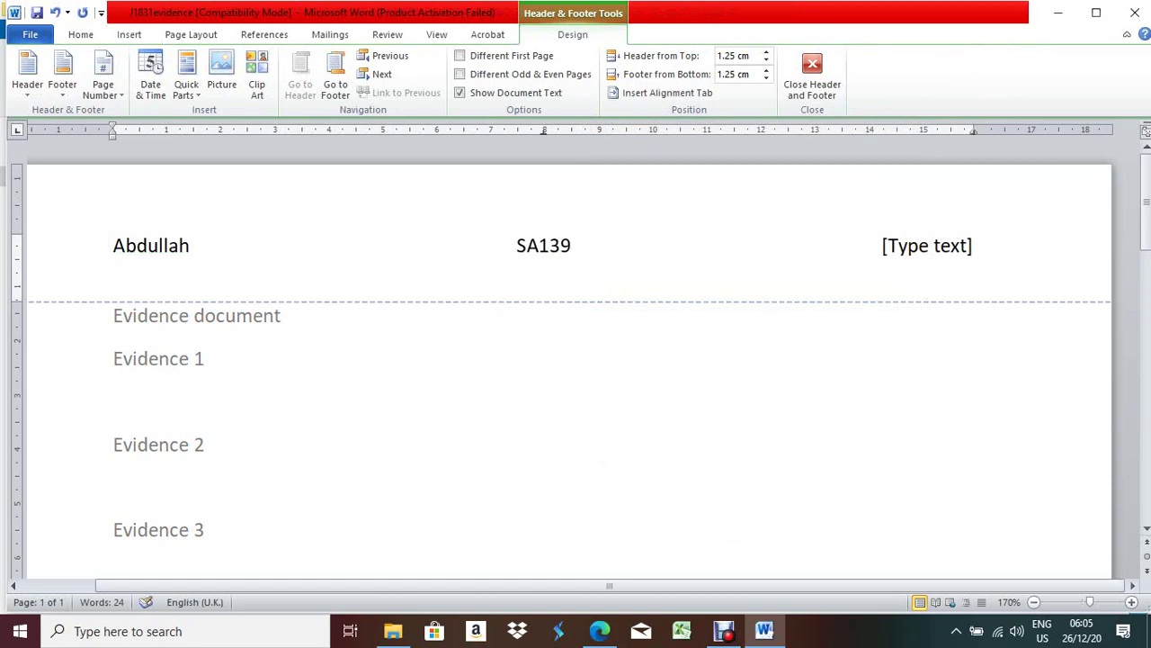
key(Tab)
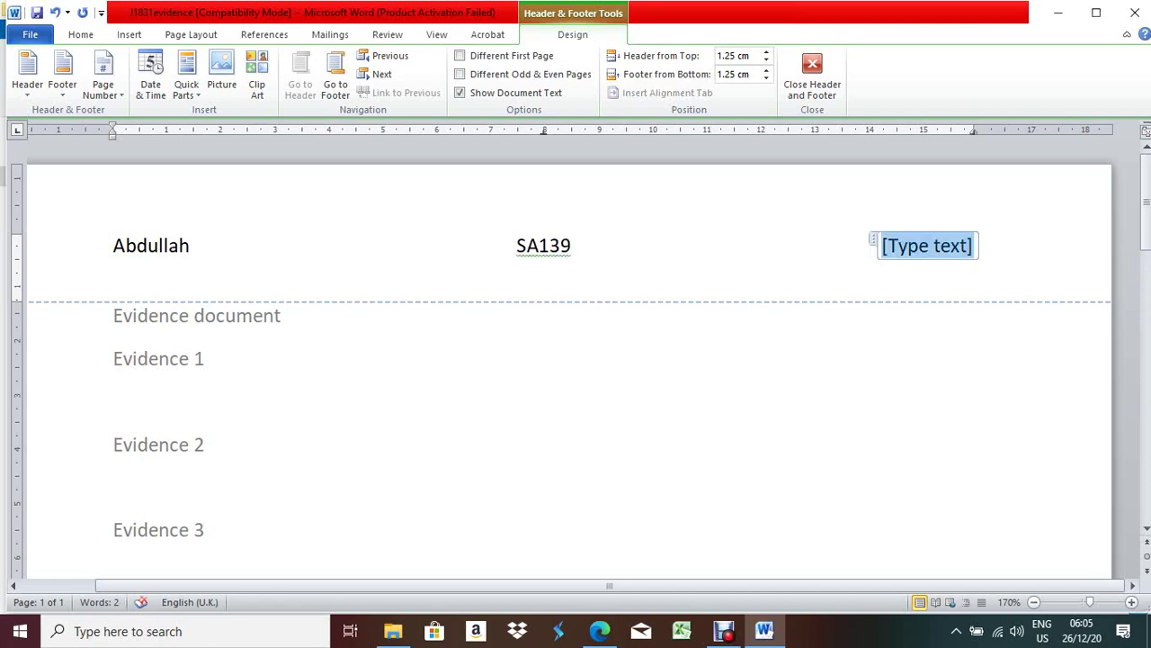
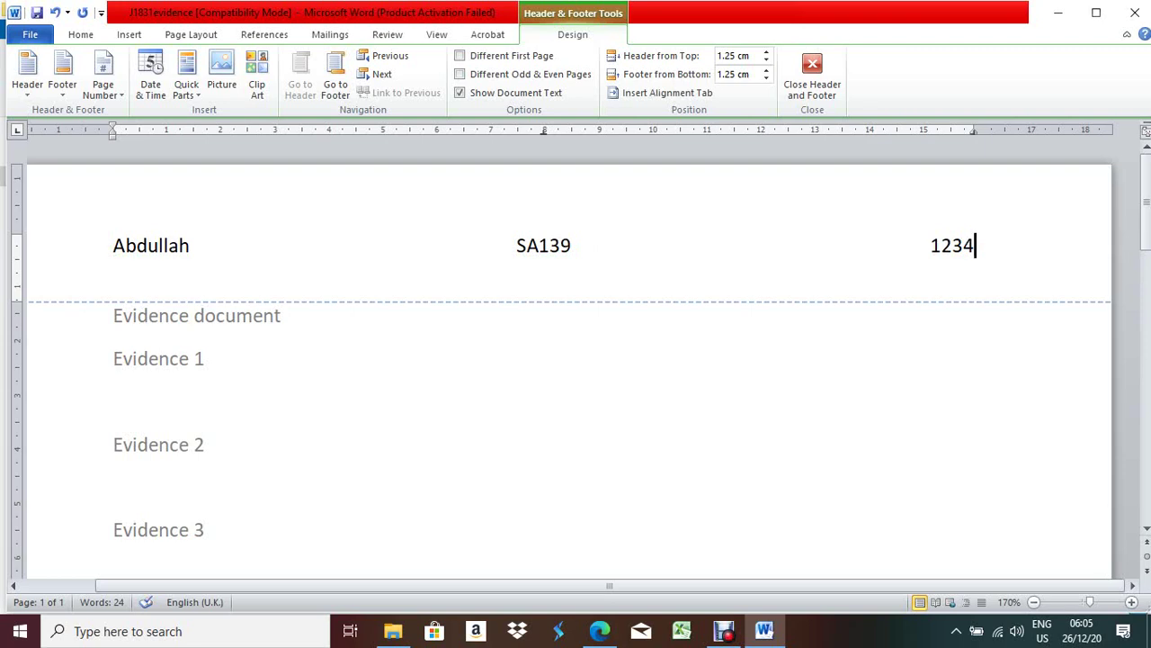
key(Escape)
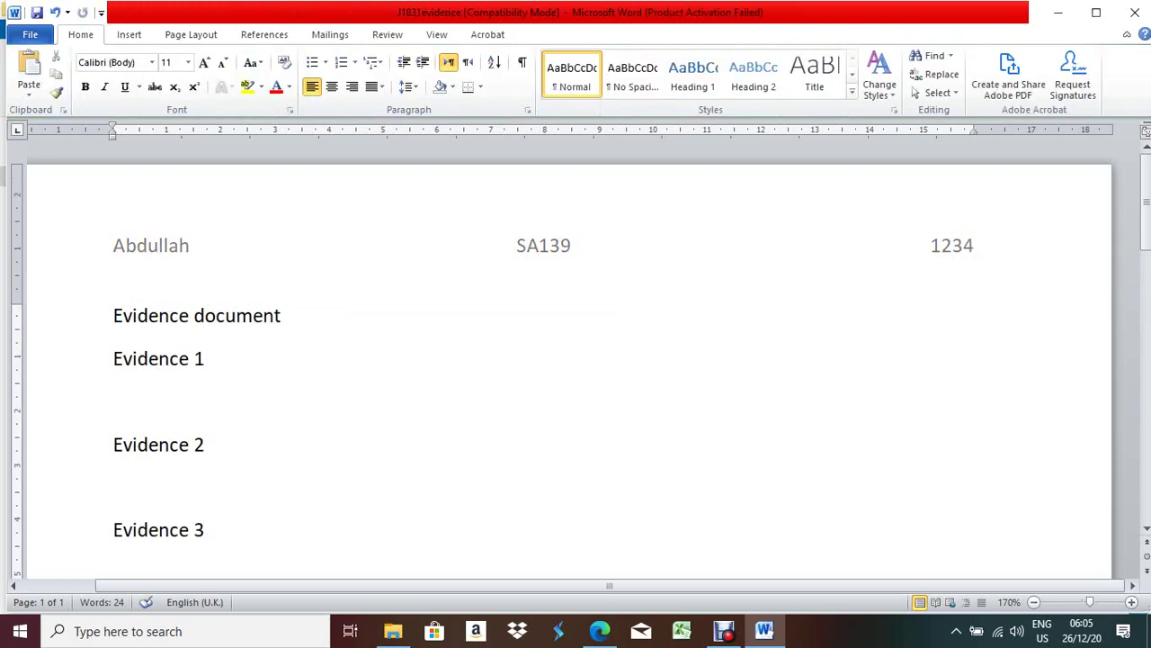
key(alt+f)
Check the paper's naming rule, then save as J1831evidence1234 in Word Document format
key(Return)
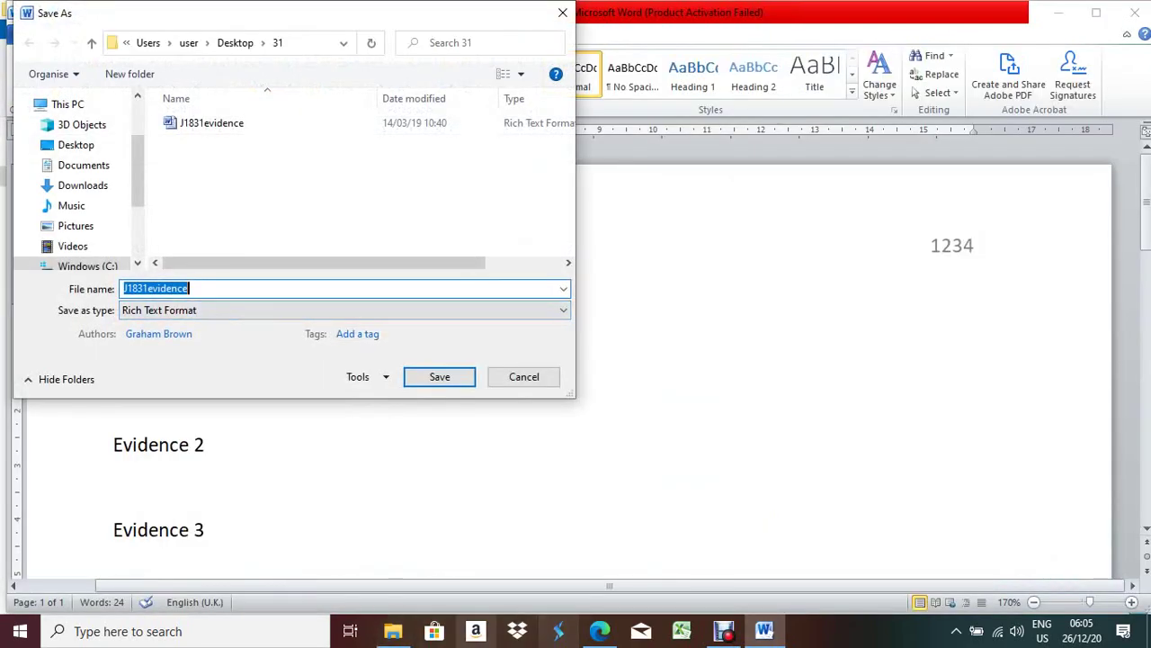
click(599, 631)
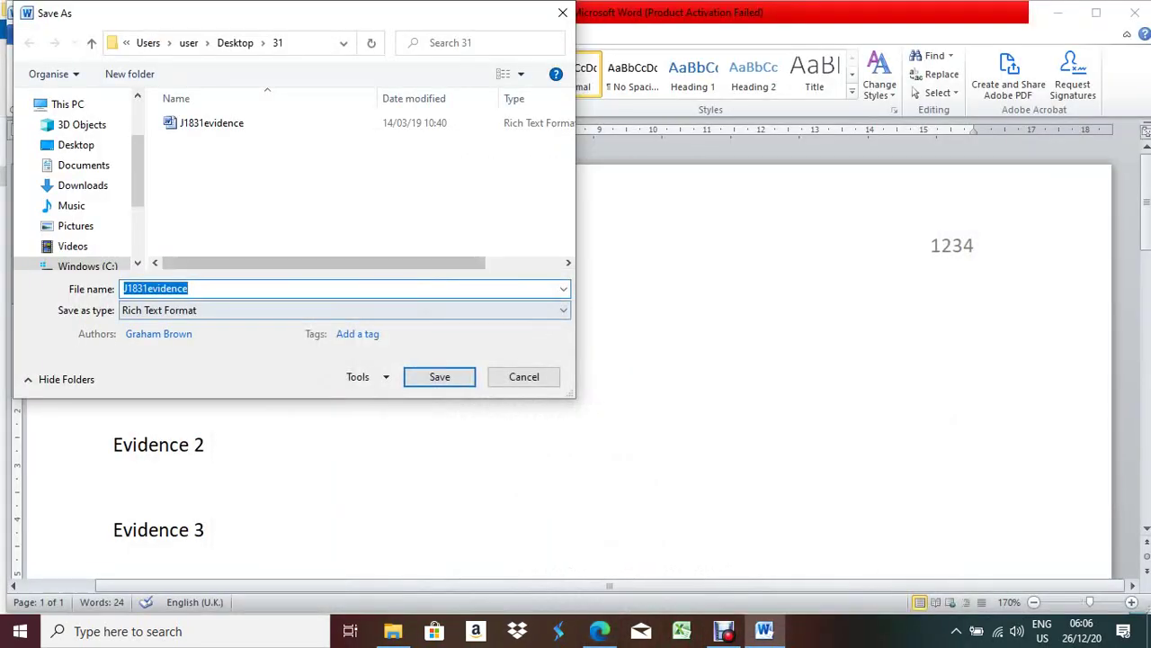
key(End)
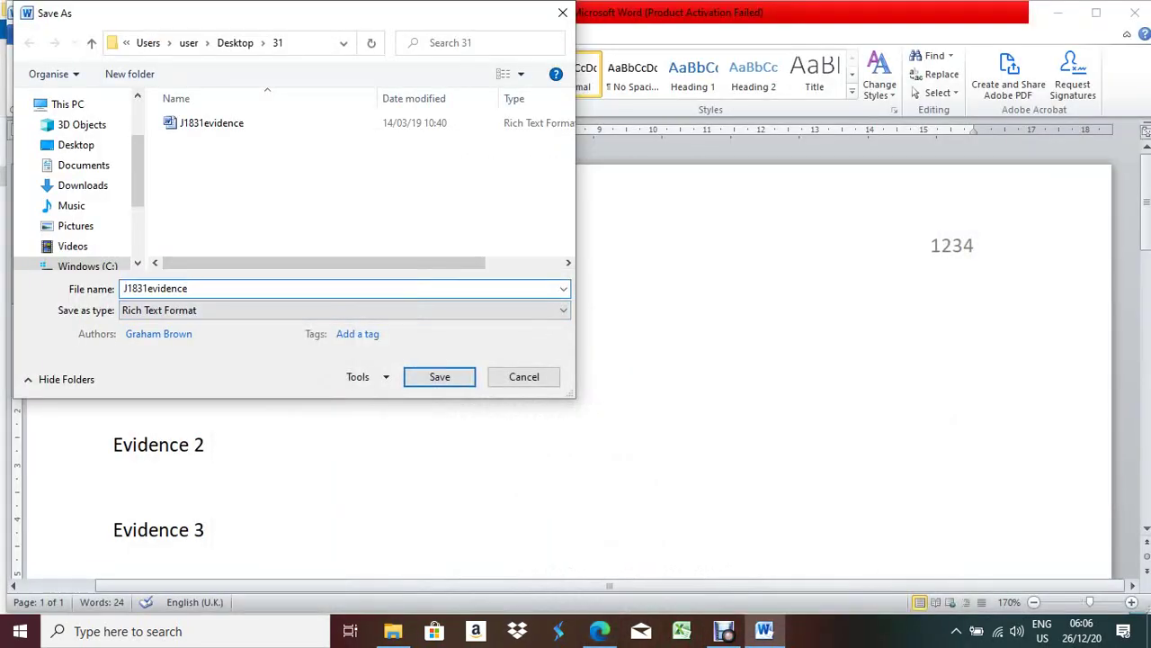
key(Tab)
key(alt+Down)
key(Home)
key(Return)
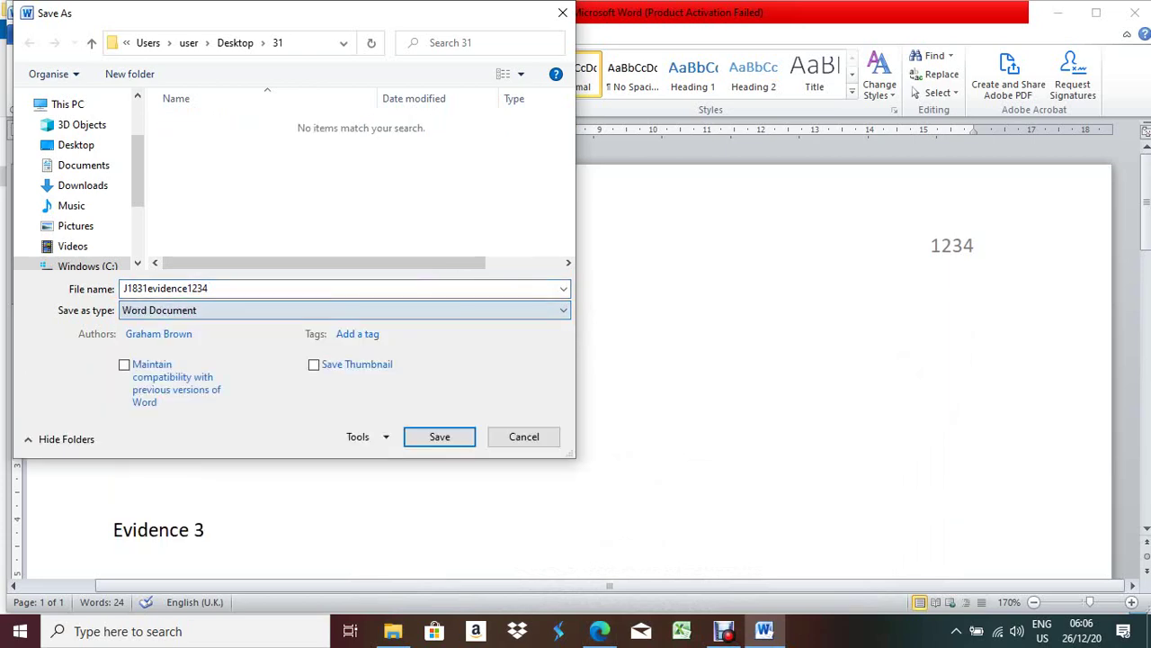
key(Return)
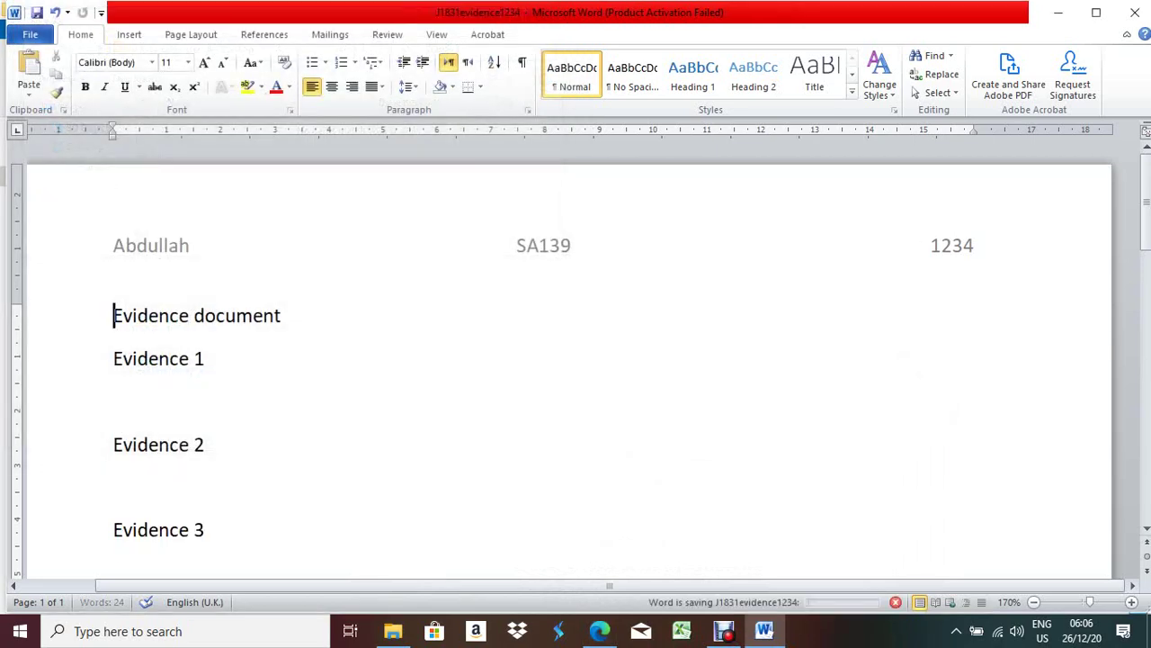
Read the BB_html folder instructions on page 2 of the exam paper, then minimise Edge
click(1058, 12)
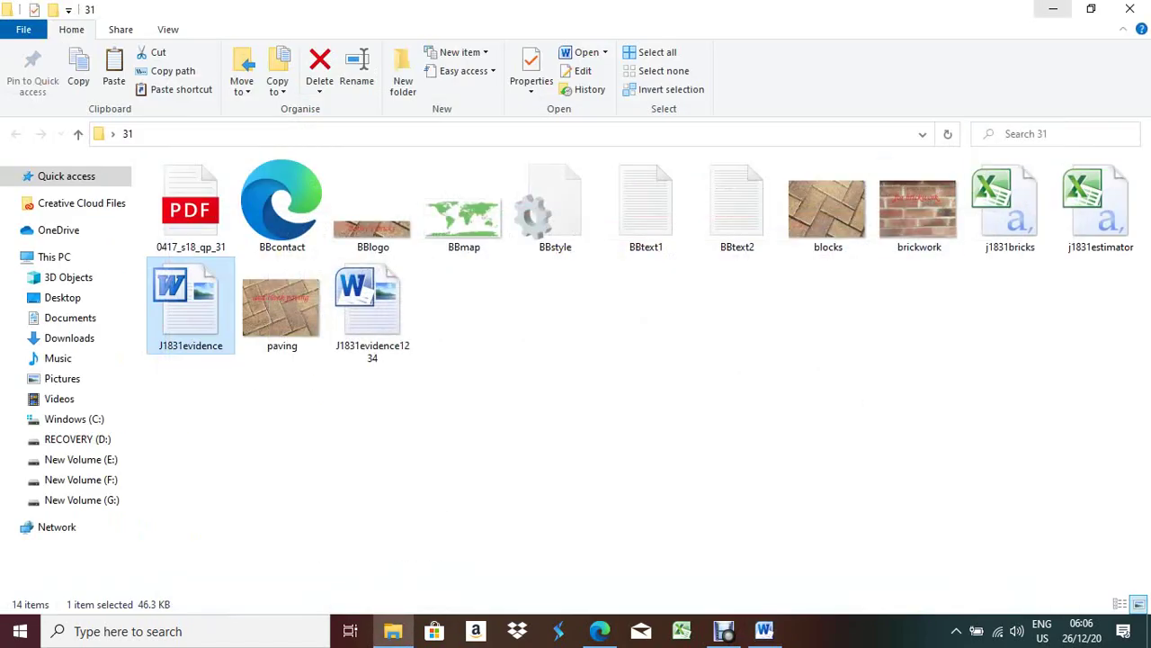
click(599, 631)
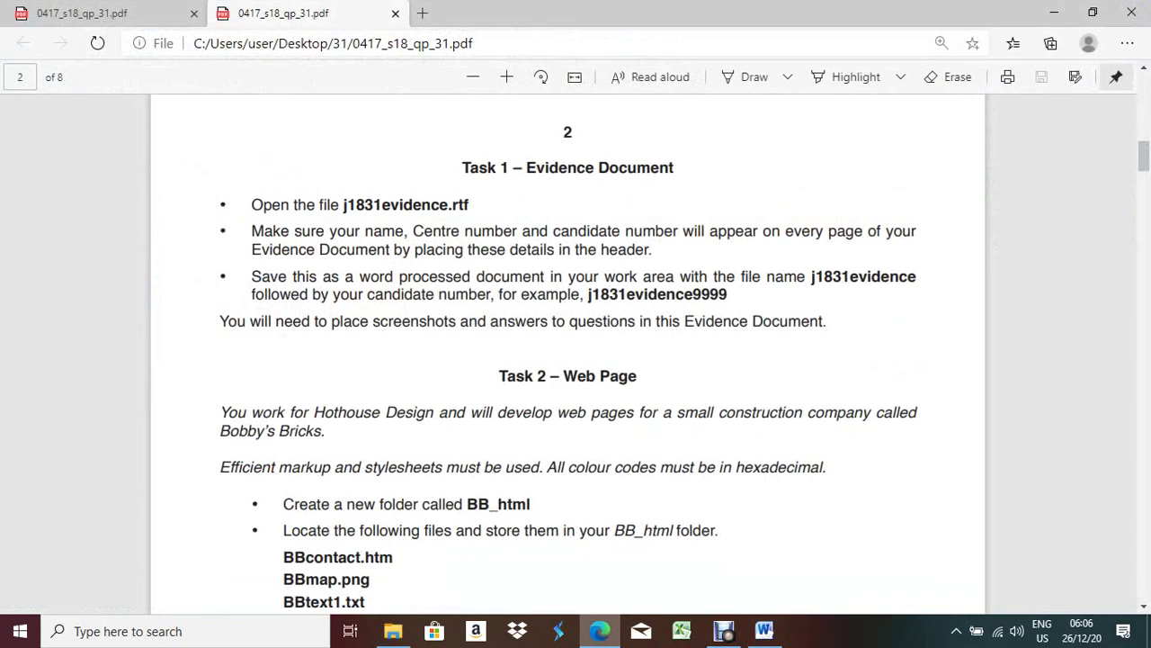
scroll(567, 350, down, 2)
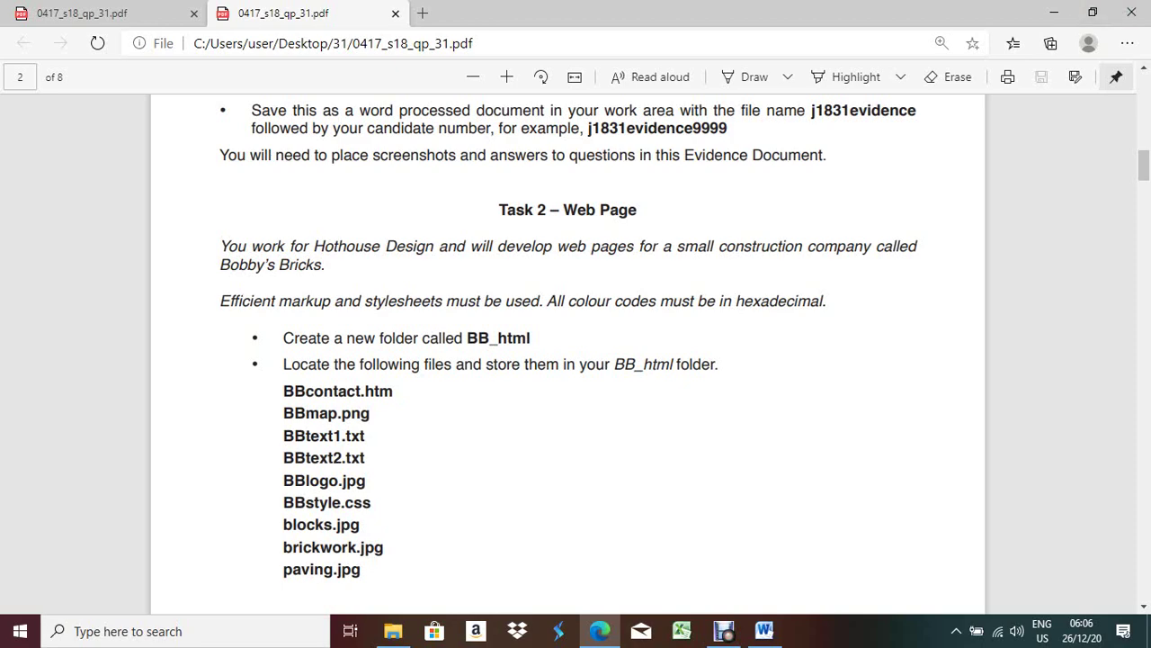
scroll(650, 354, down, 1)
scroll(567, 351, down, 3)
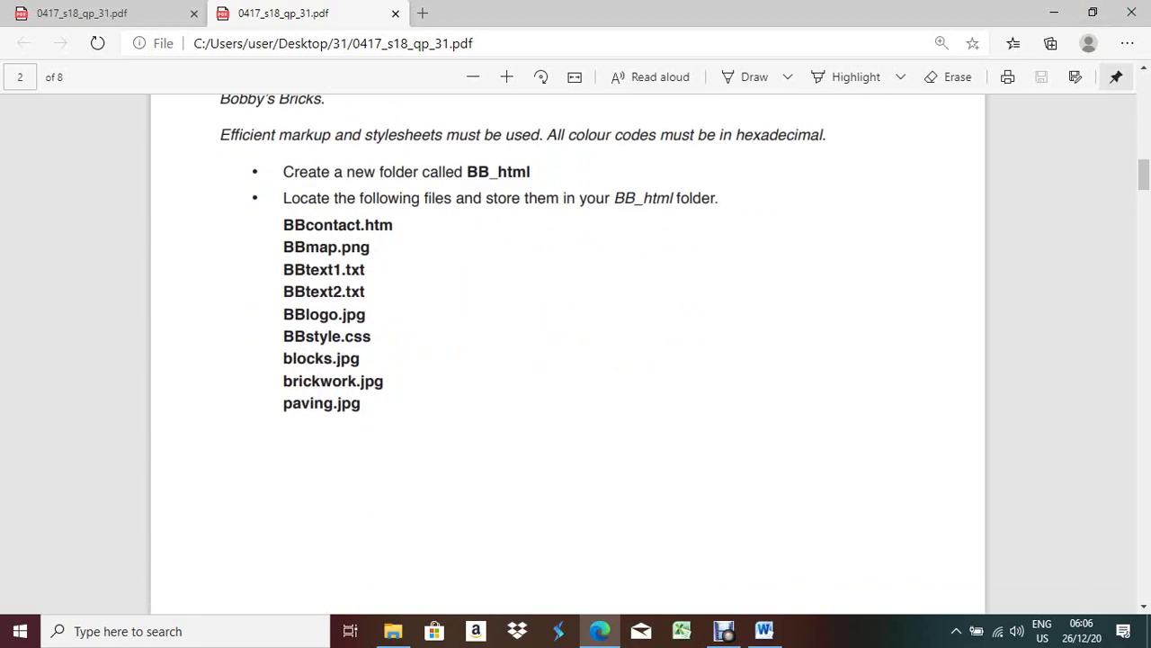
drag(464, 172, 527, 172)
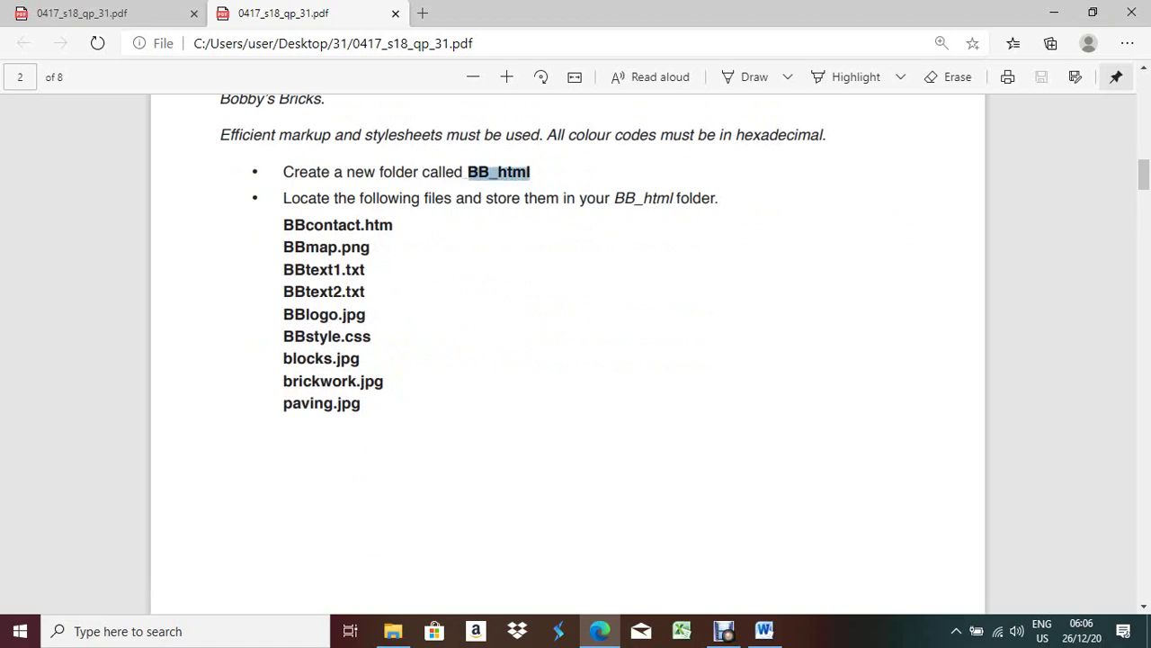
click(1053, 13)
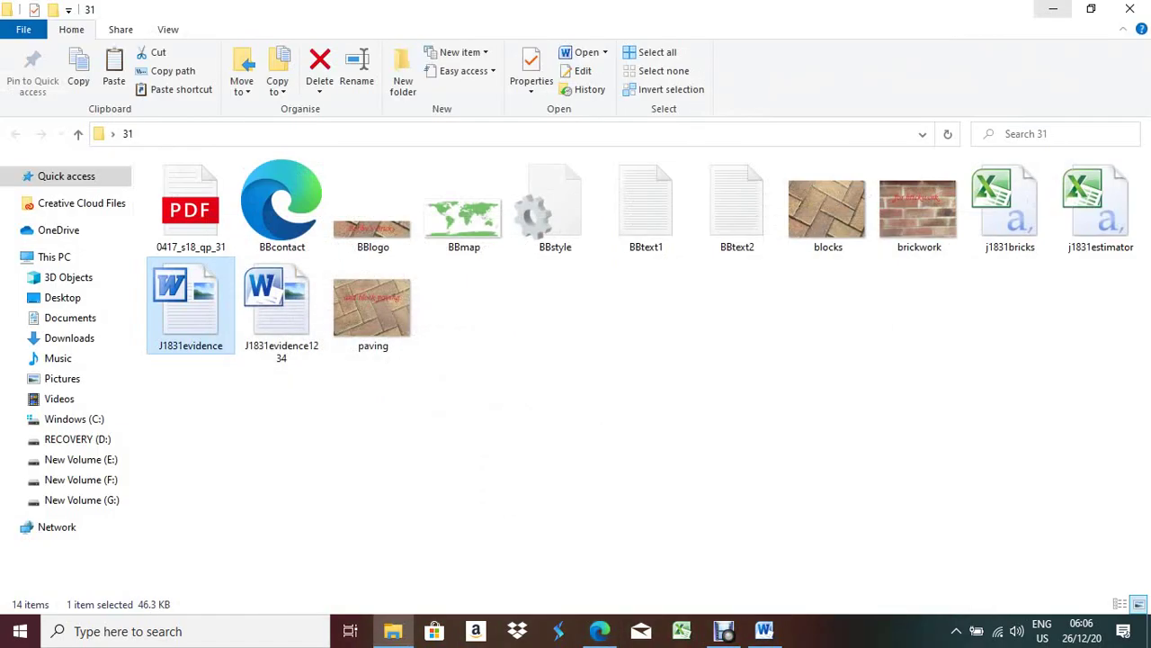
Create a new folder named BB_html in folder 31
right_click(539, 342)
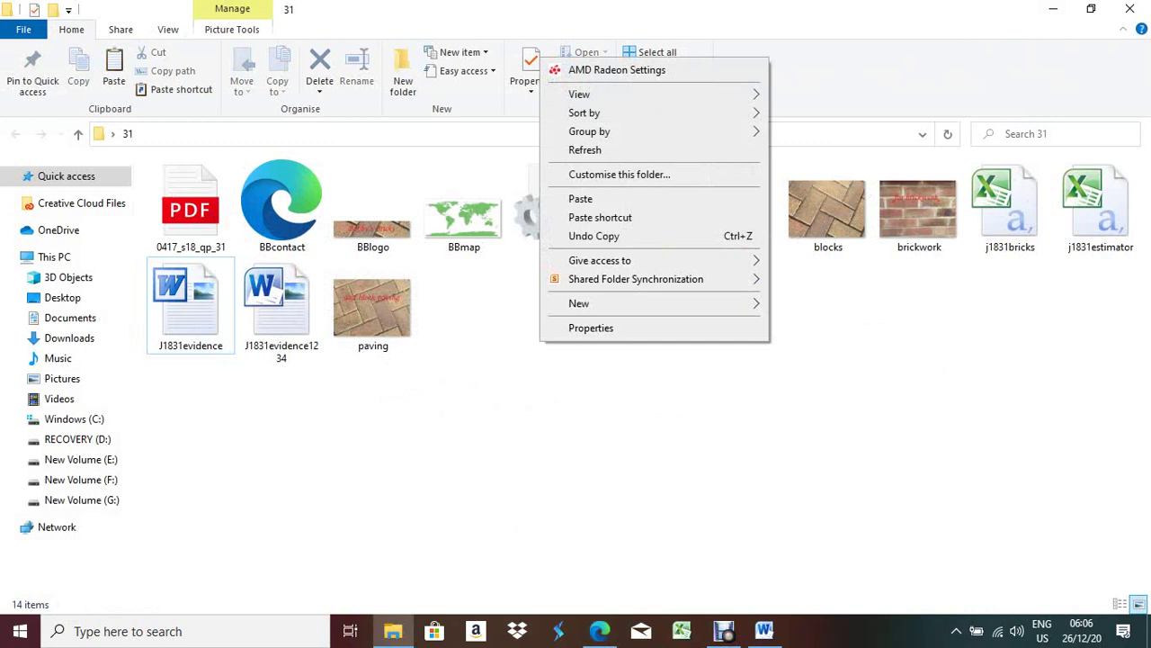
mouse_move(630, 303)
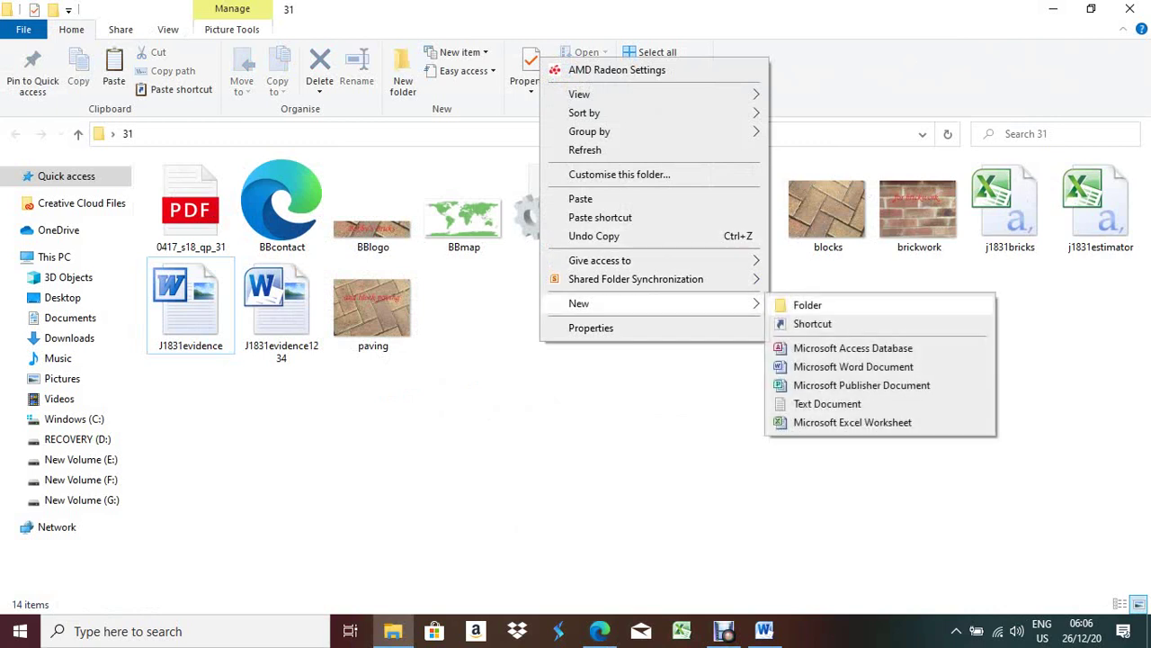
click(808, 305)
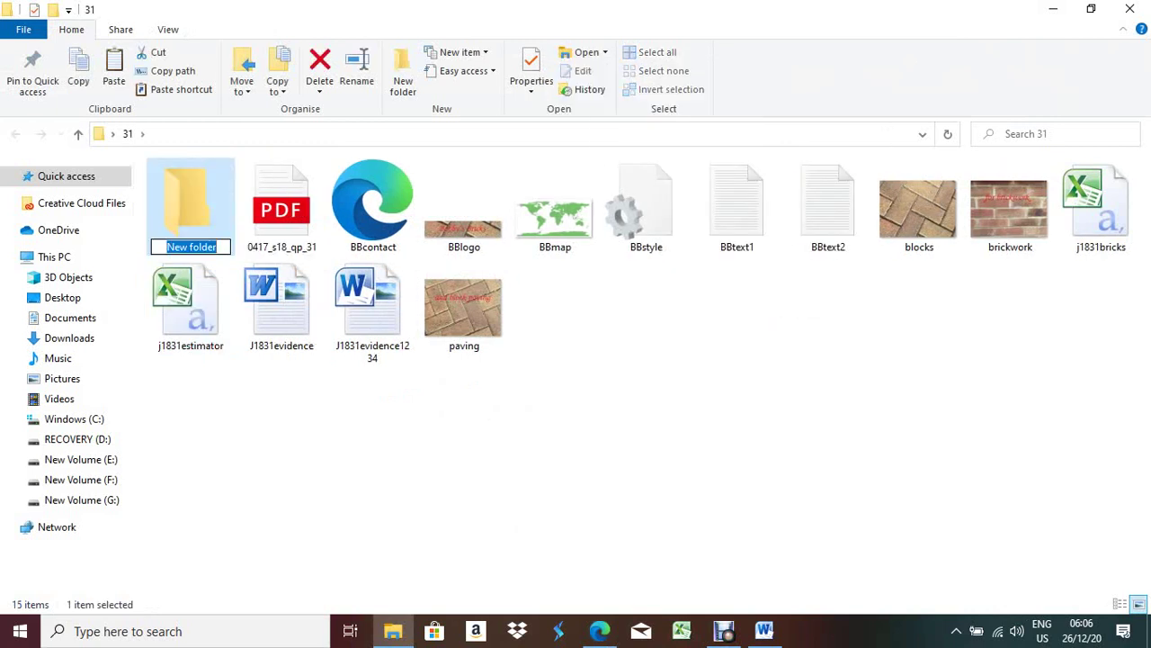
text(BB)
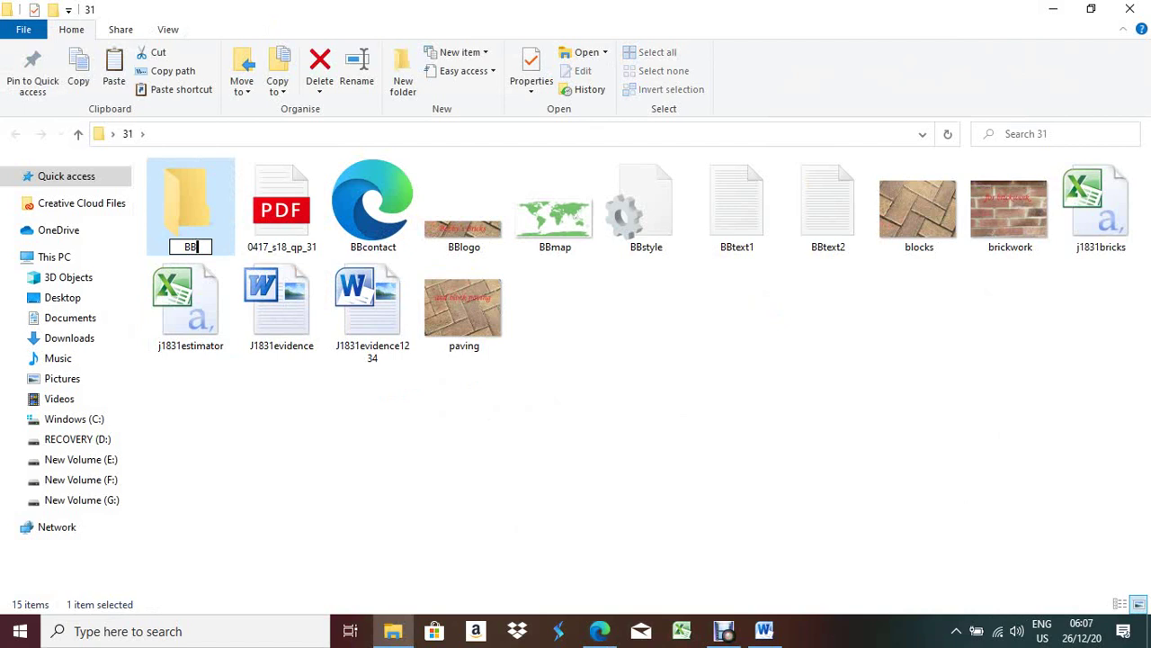
text(_html)
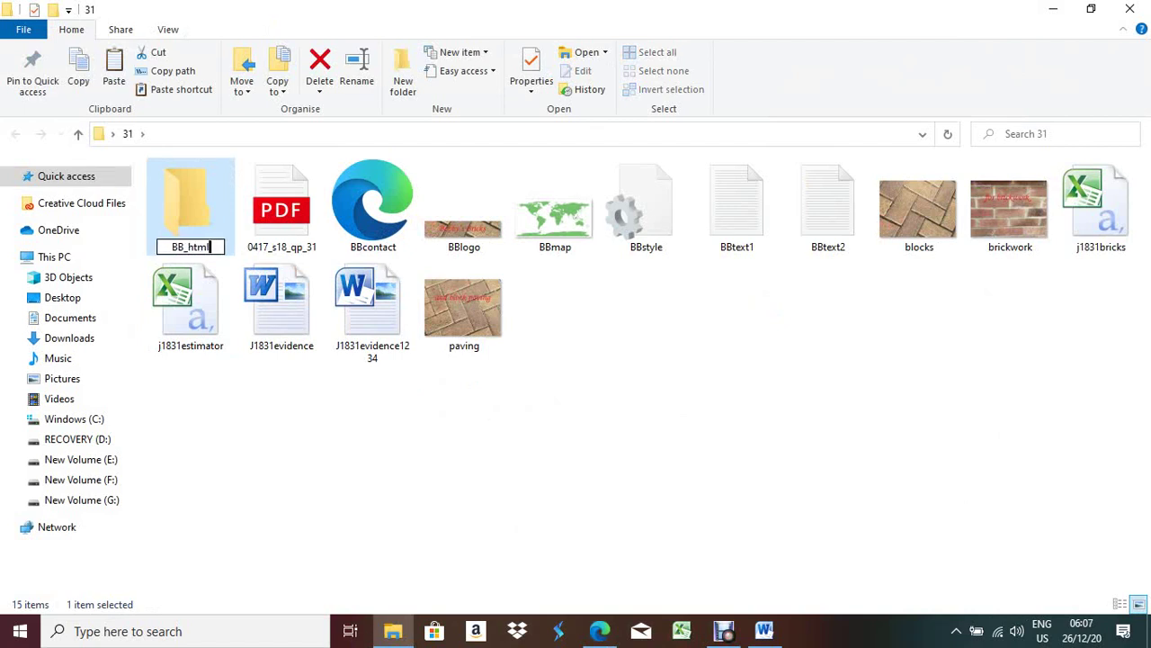
key(Return)
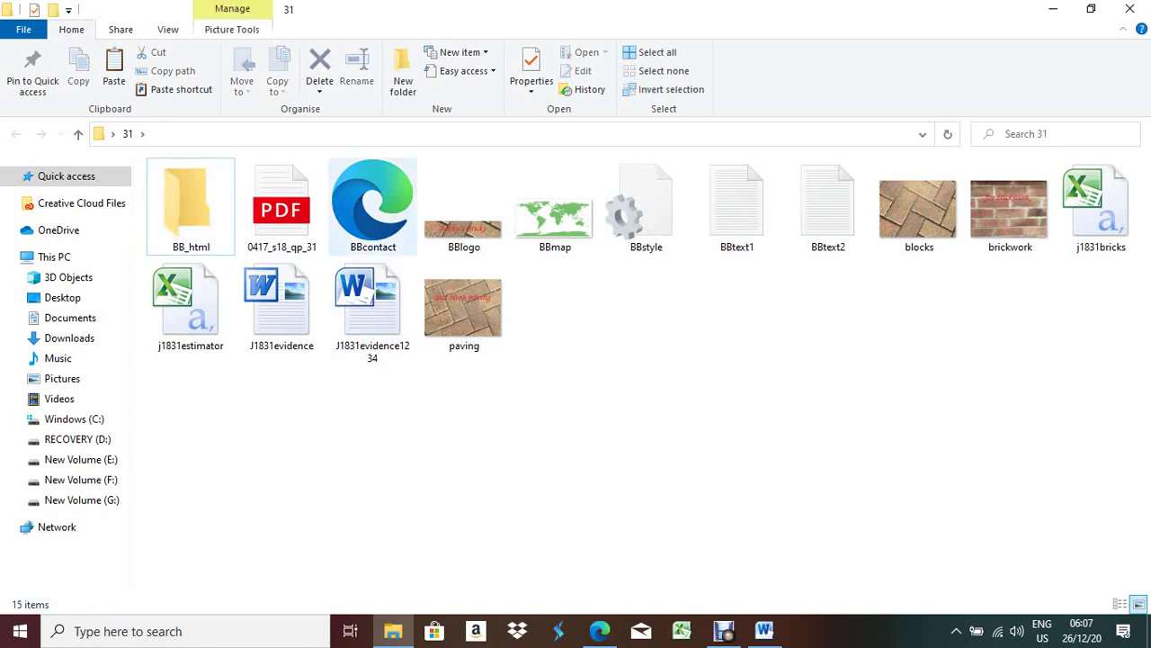
Select the BBcontact, BBlogo, BBmap and BBstyle files
click(372, 207)
ctrl+click(464, 207)
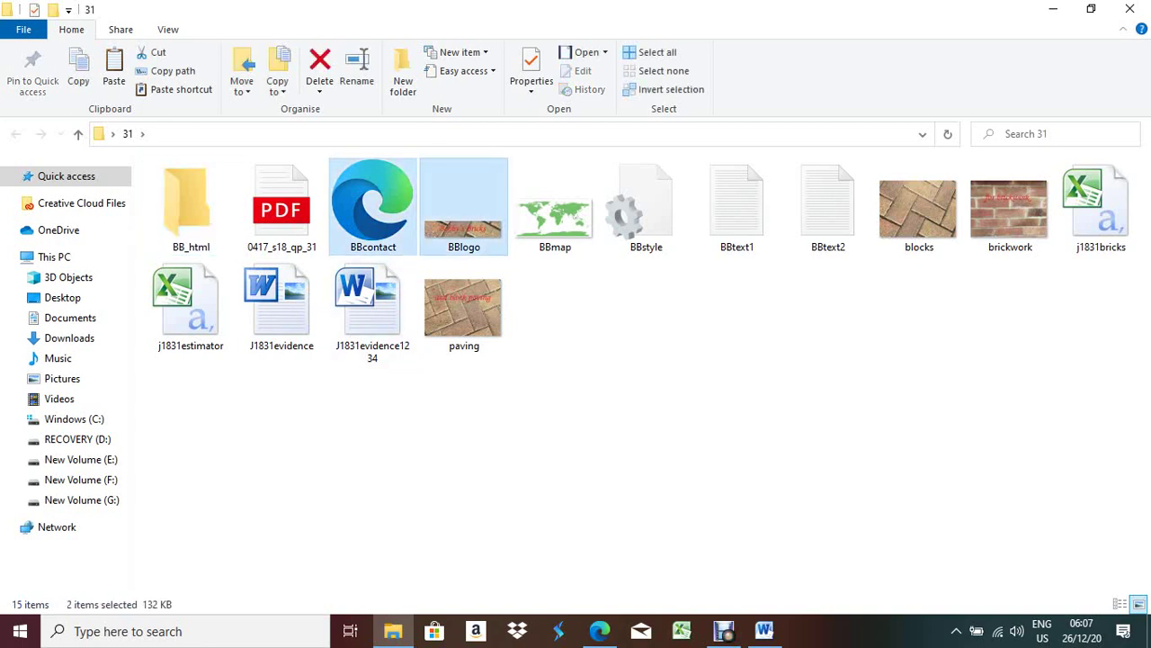
ctrl+click(555, 207)
ctrl+click(645, 207)
Add BBtext1, BBtext2, blocks, brickwork and paving to the file selection
ctrl+click(737, 207)
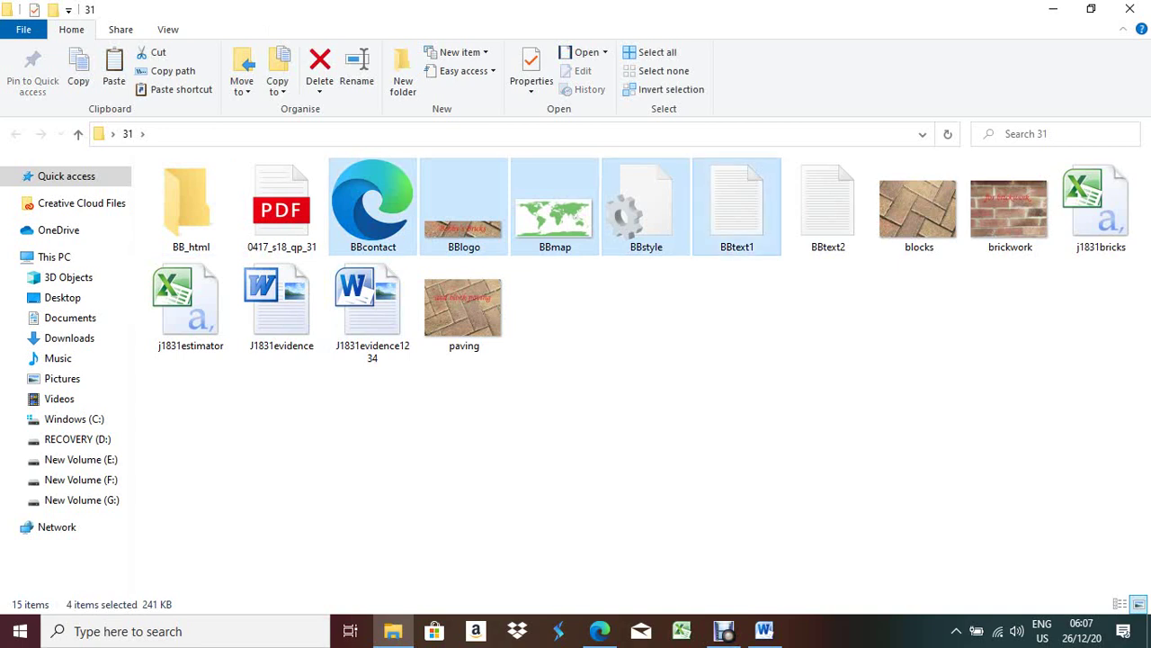
ctrl+click(827, 207)
ctrl+click(918, 206)
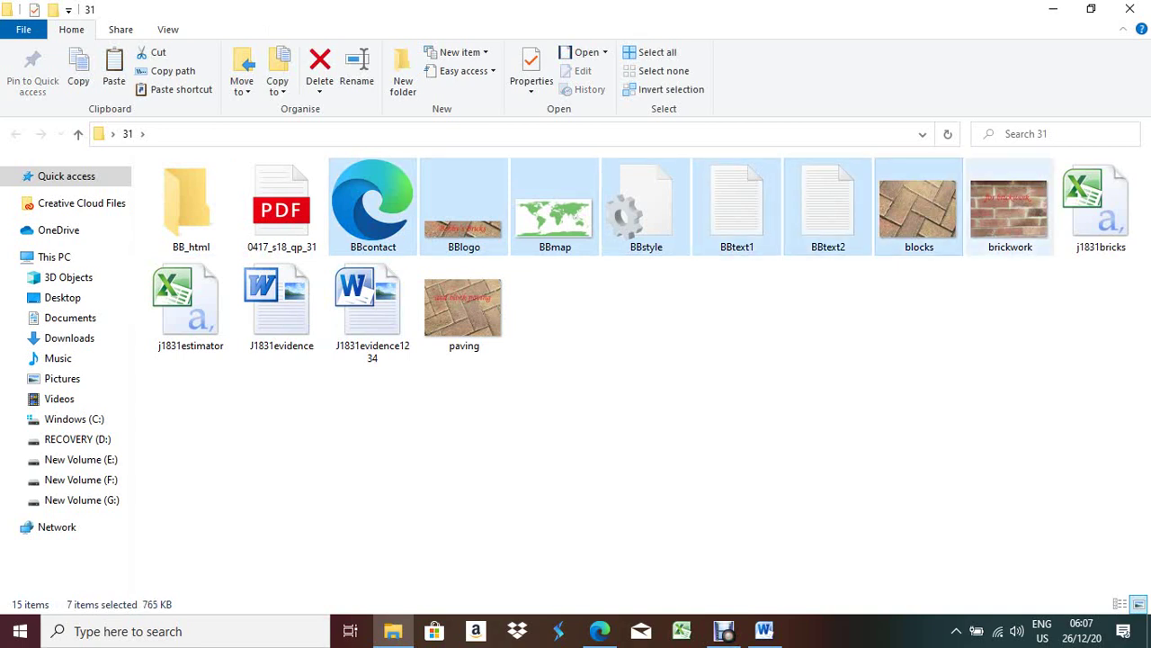
ctrl+click(1009, 207)
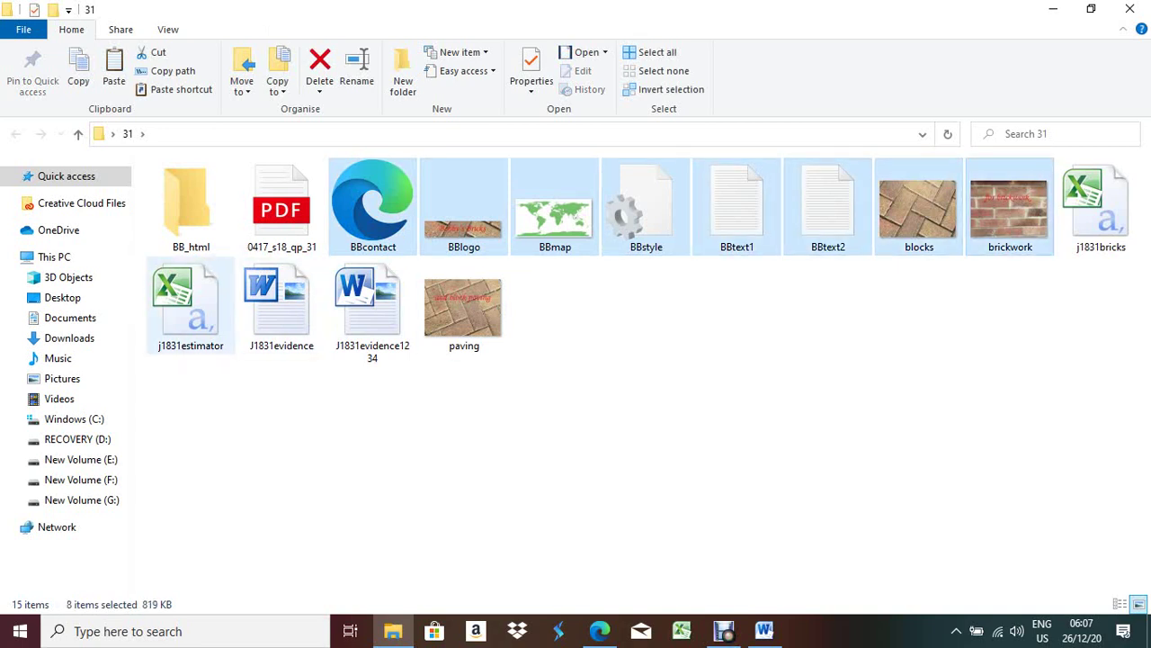
ctrl+click(190, 306)
ctrl+click(191, 305)
ctrl+click(463, 306)
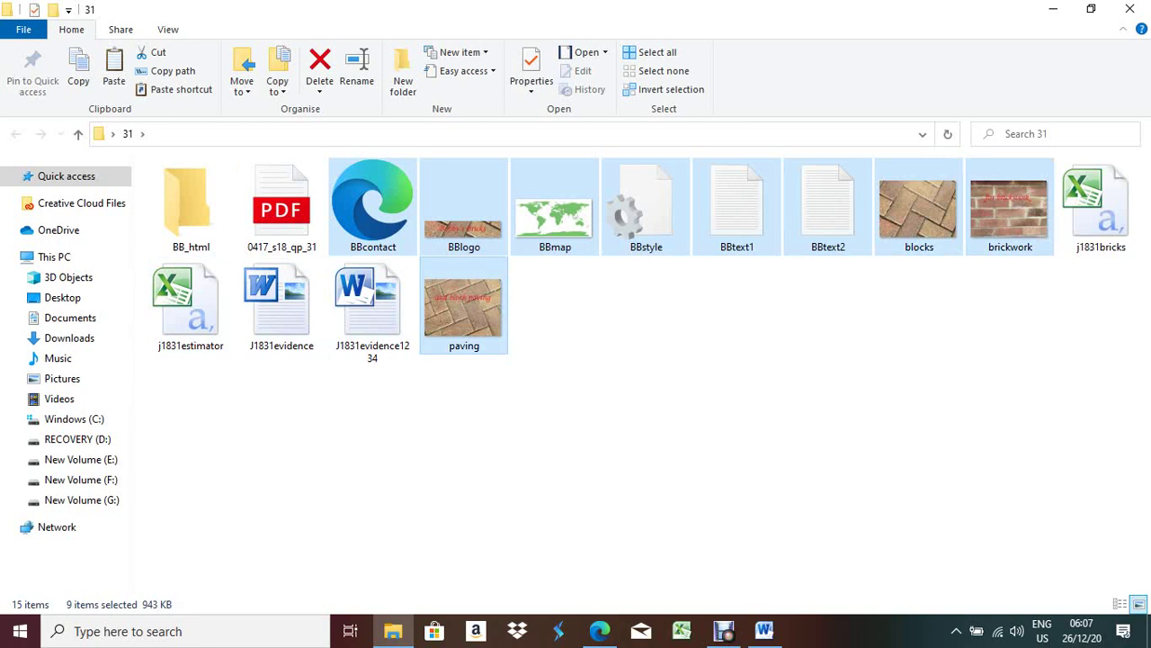
Paste the nine selected files into BB_html and show the desktop
double_click(191, 207)
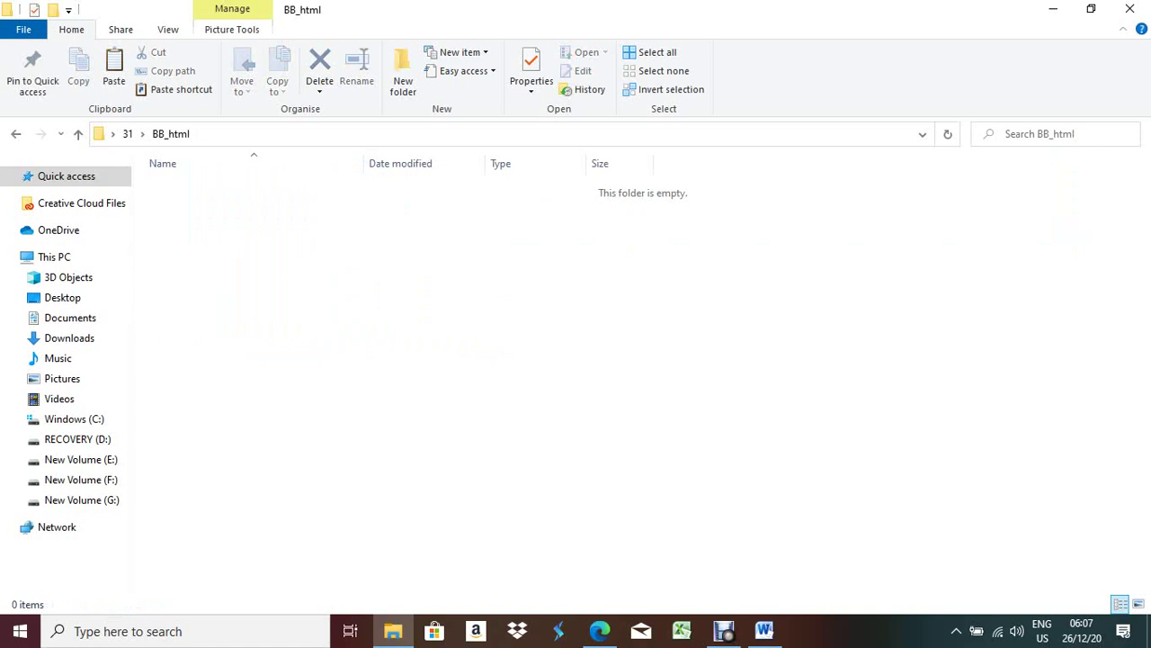
key(ctrl+v)
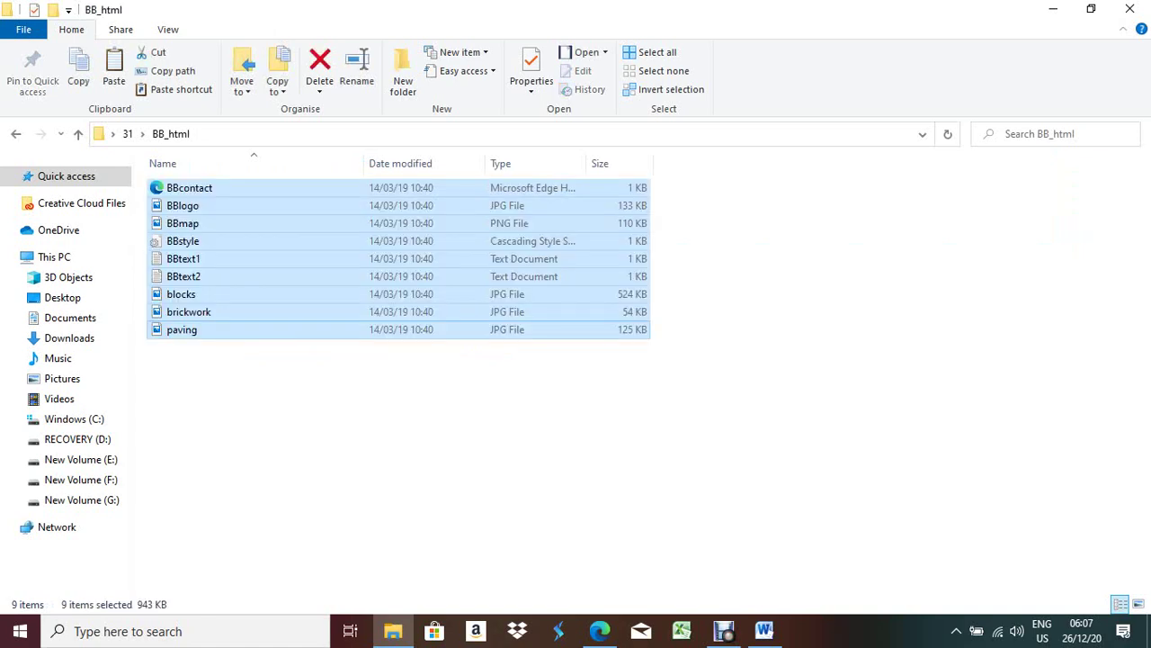
key(super+d)
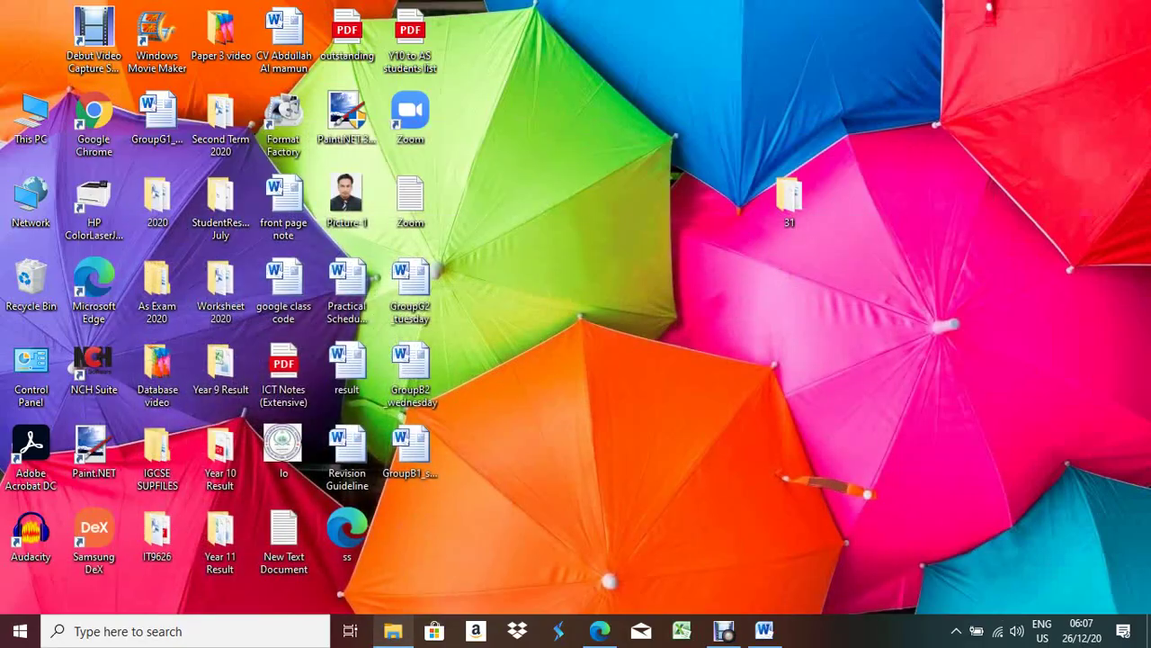
Return to the exam paper in Edge and scroll to page 3's BB.htm table layout
key(super+d)
key(alt+Tab)
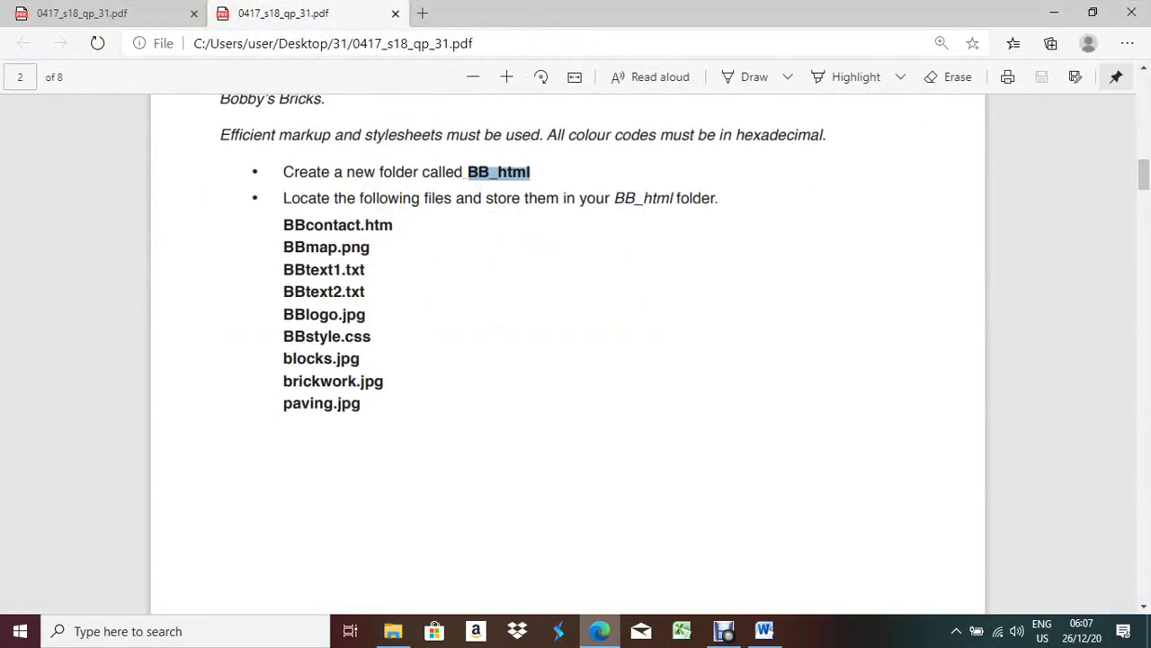
scroll(567, 351, down, 10)
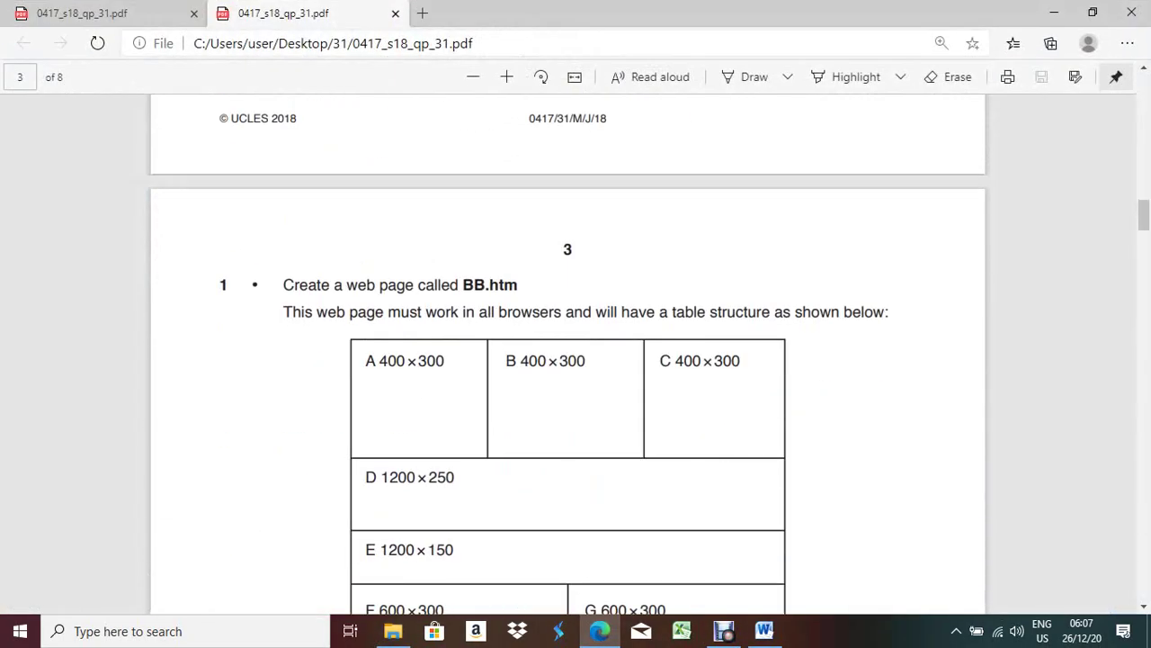
scroll(568, 350, down, 1)
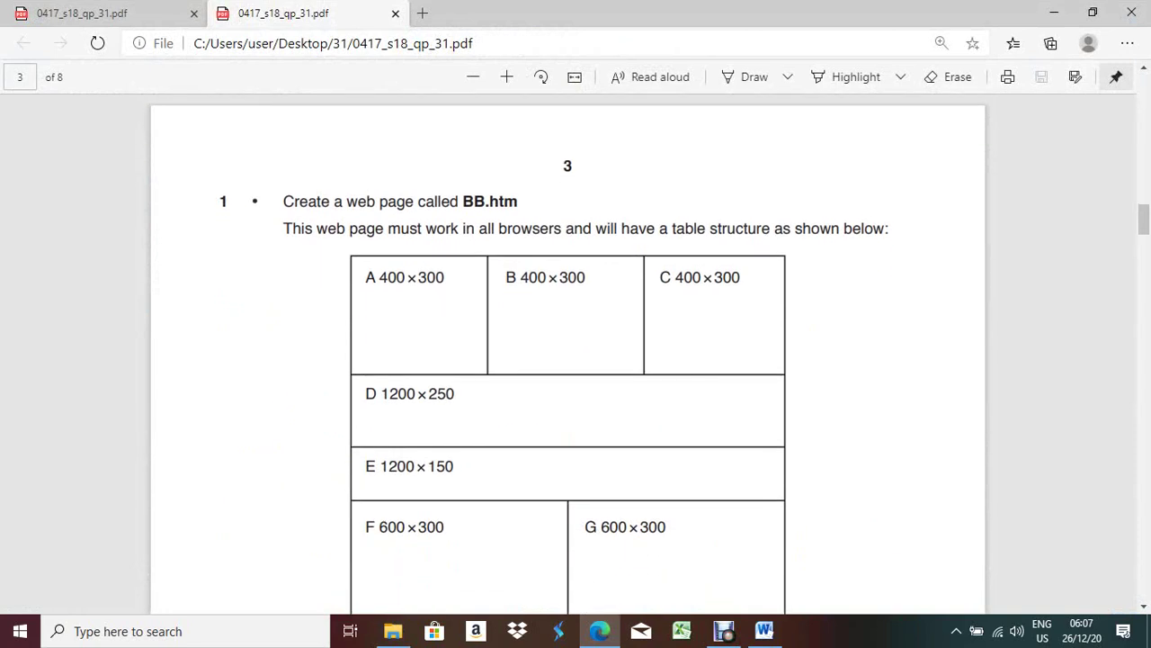
scroll(568, 350, down, 2)
scroll(567, 351, up, 2)
Search Windows for 'fro' and launch Microsoft Office FrontPage 2003
click(180, 630)
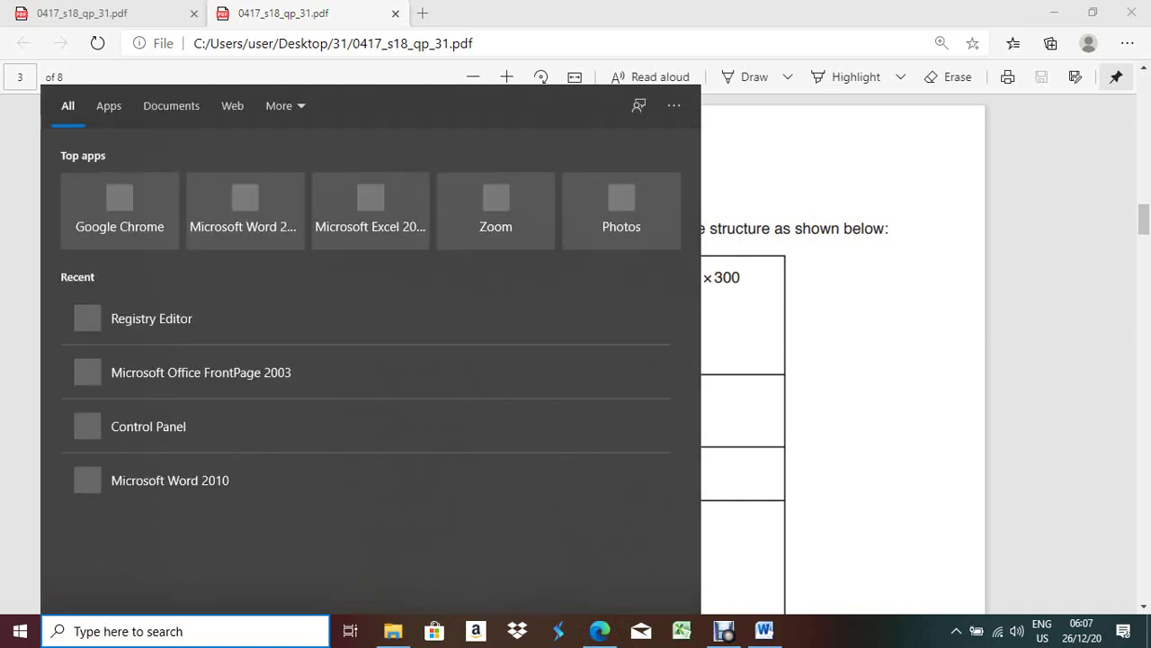
text(from)
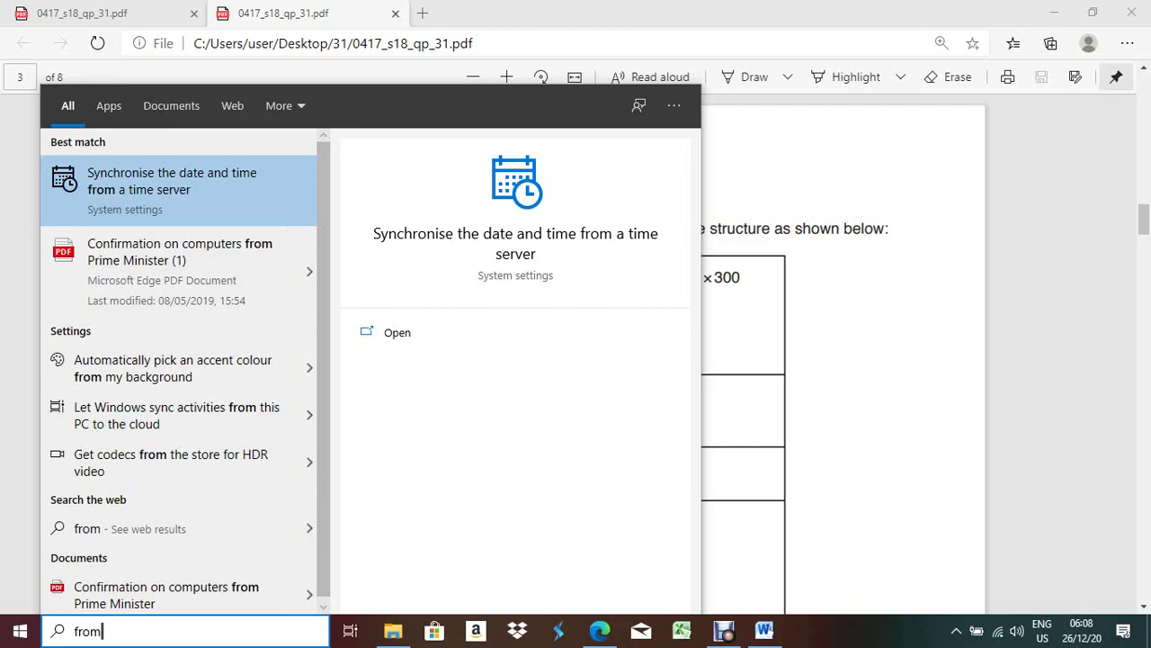
key(BackSpace)
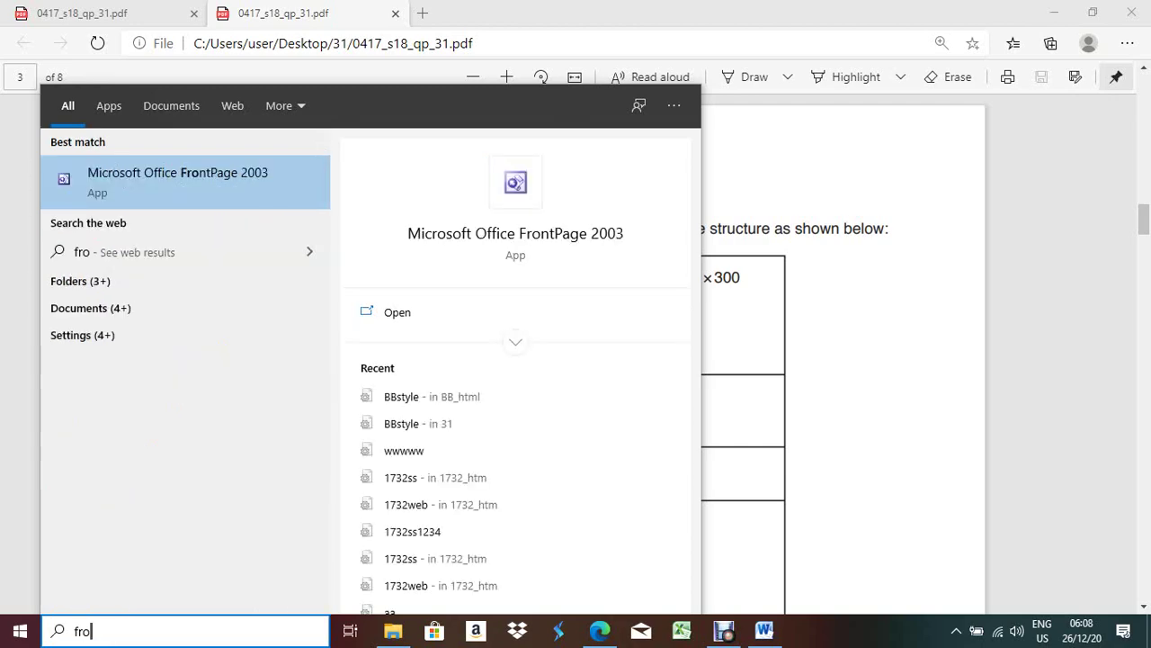
key(Return)
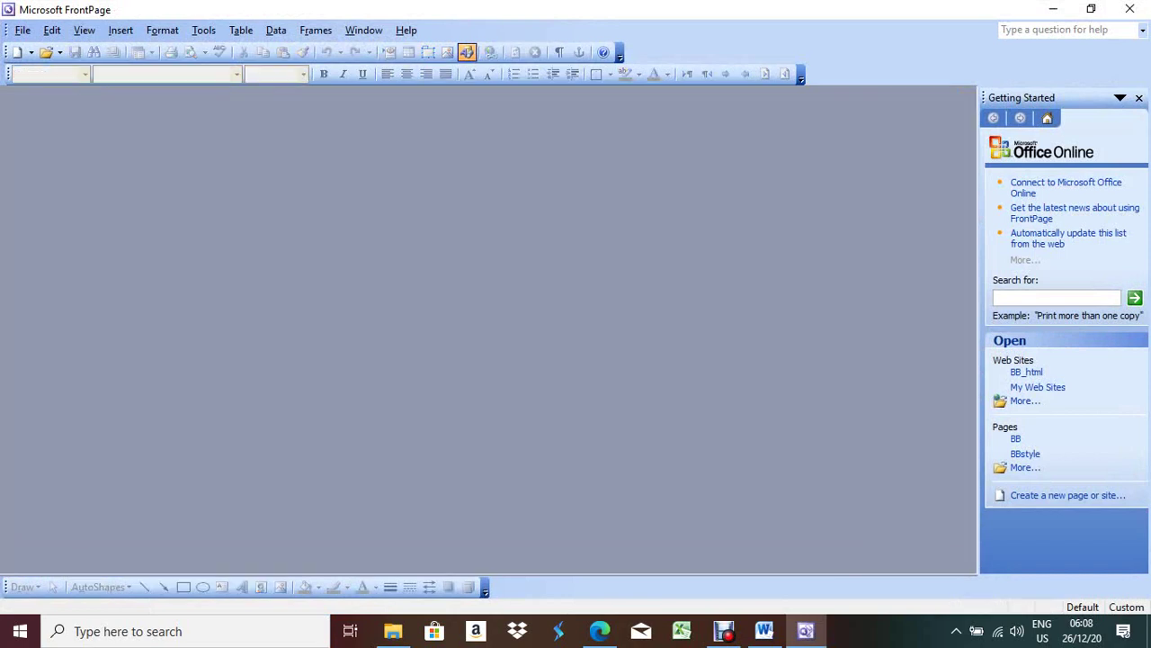
Close the blank page and Getting Started panel, then bring up File > Open Site
click(967, 97)
click(1139, 97)
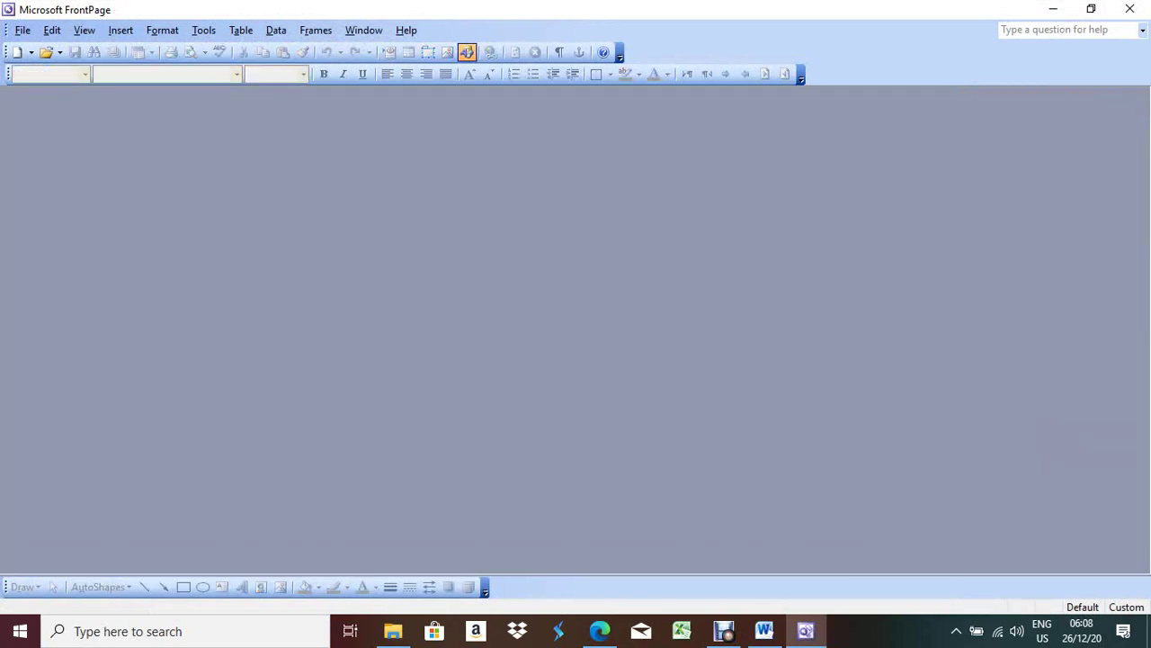
key(alt+f)
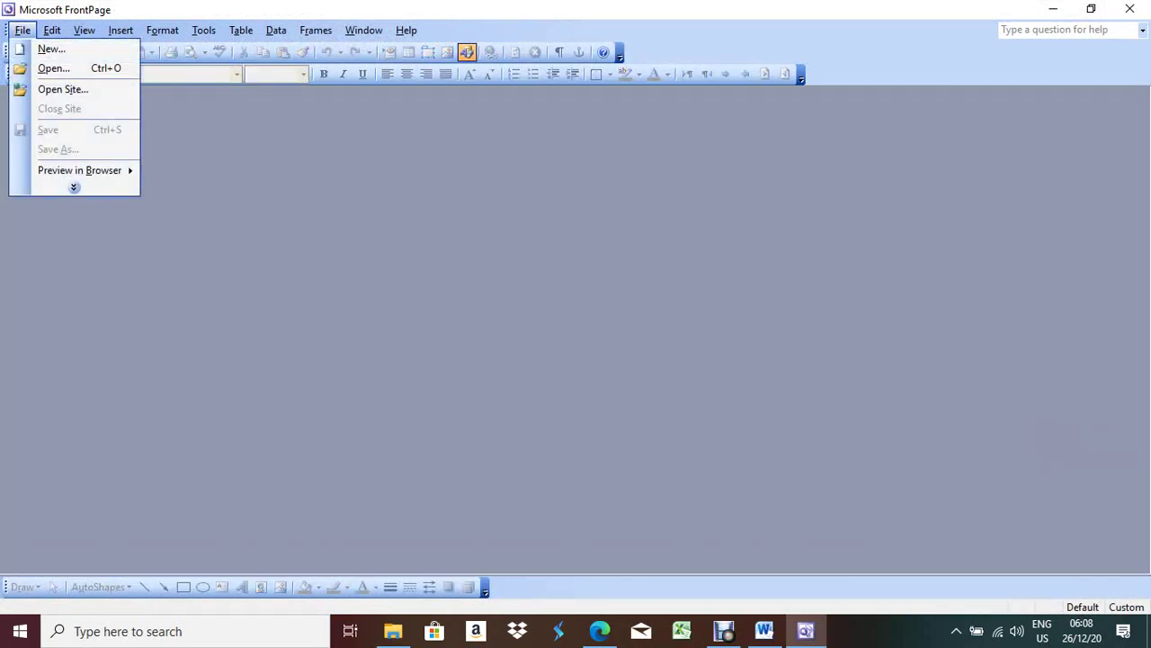
key(Up)
key(Down)
key(Down)
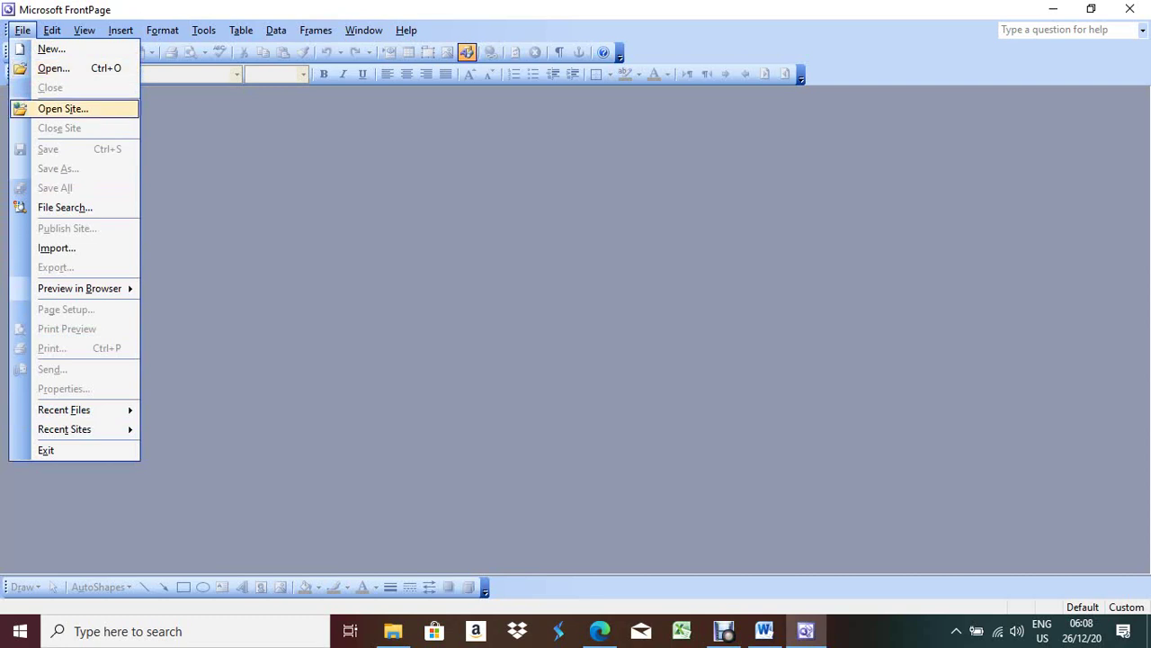
key(Down)
key(Down)
key(Down)
key(Down)
key(Down)
key(Up)
key(Up)
key(Up)
key(Up)
key(Up)
key(Return)
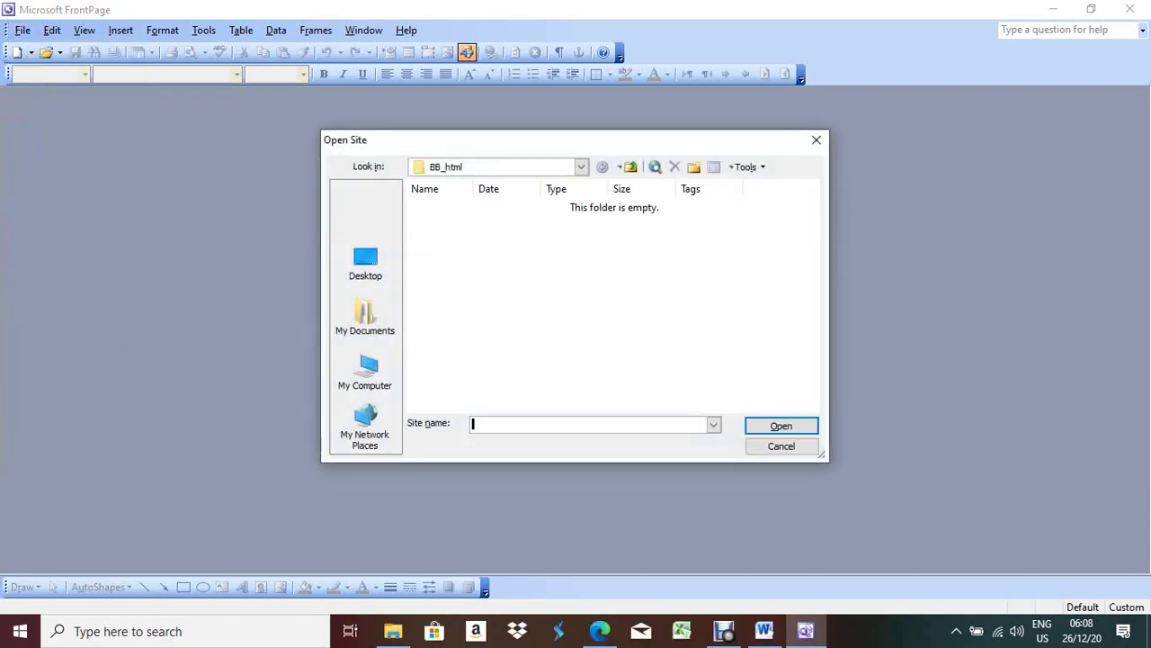
Open Desktop > 31 > BB_html as a site, agreeing to add FrontPage information
click(365, 263)
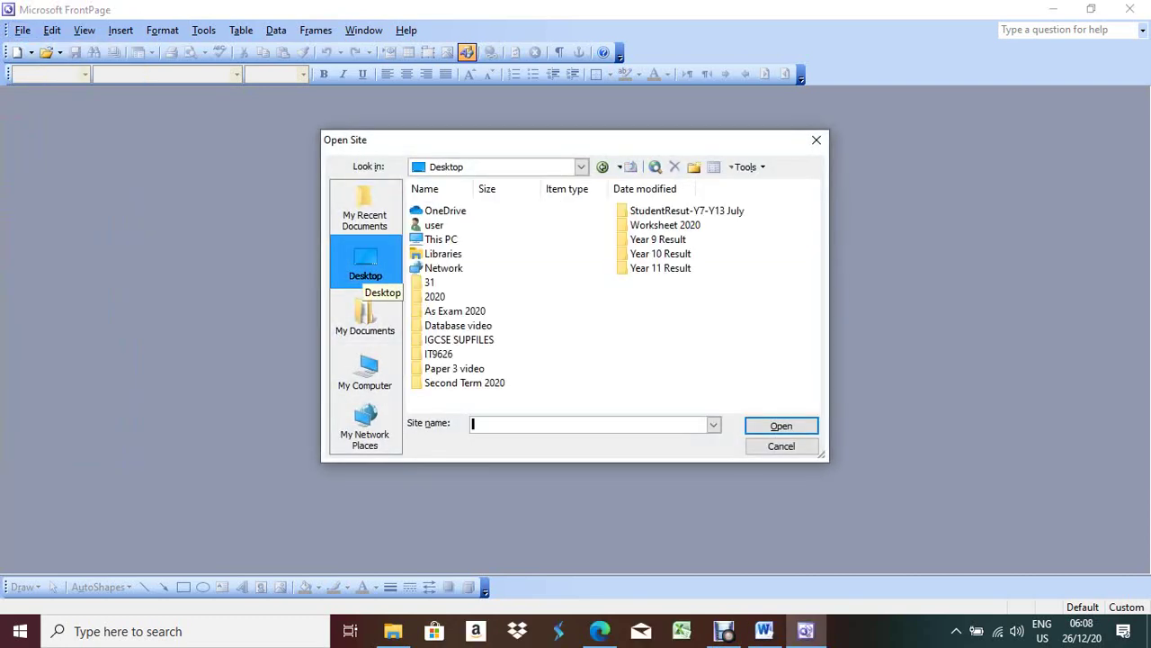
double_click(430, 282)
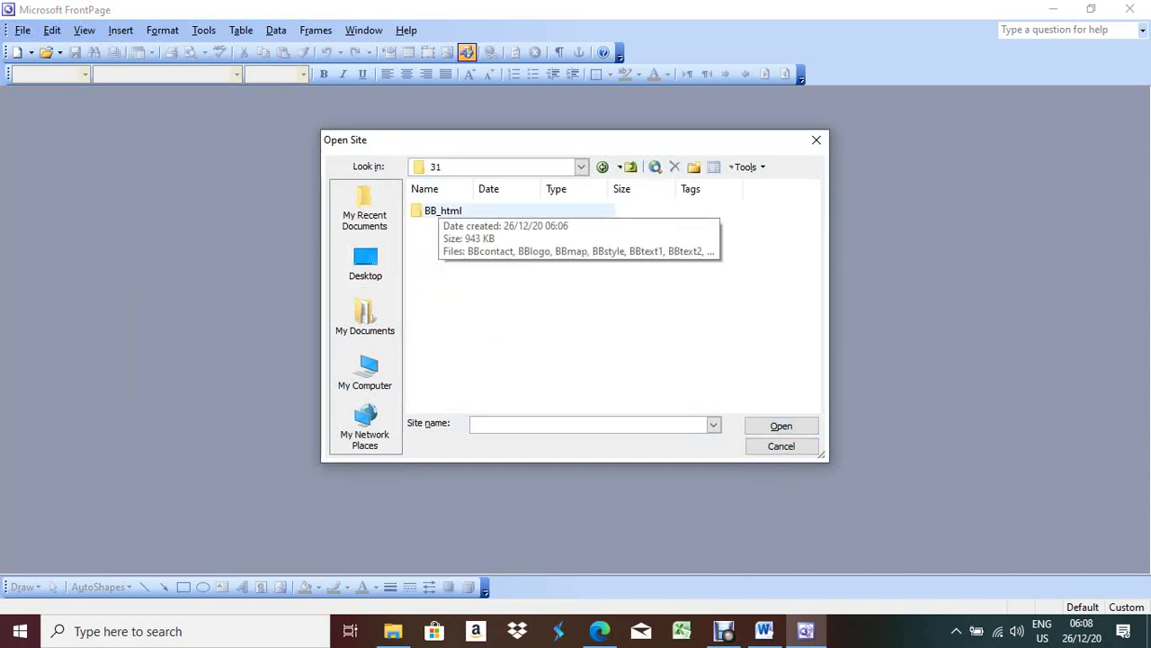
double_click(443, 210)
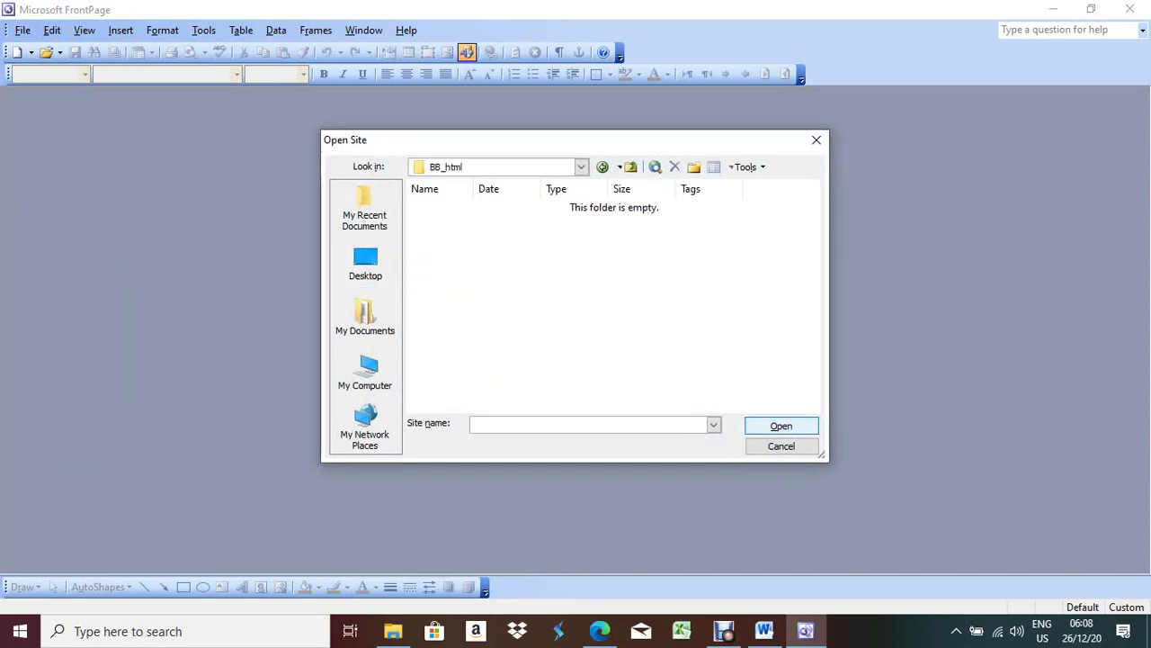
key(Return)
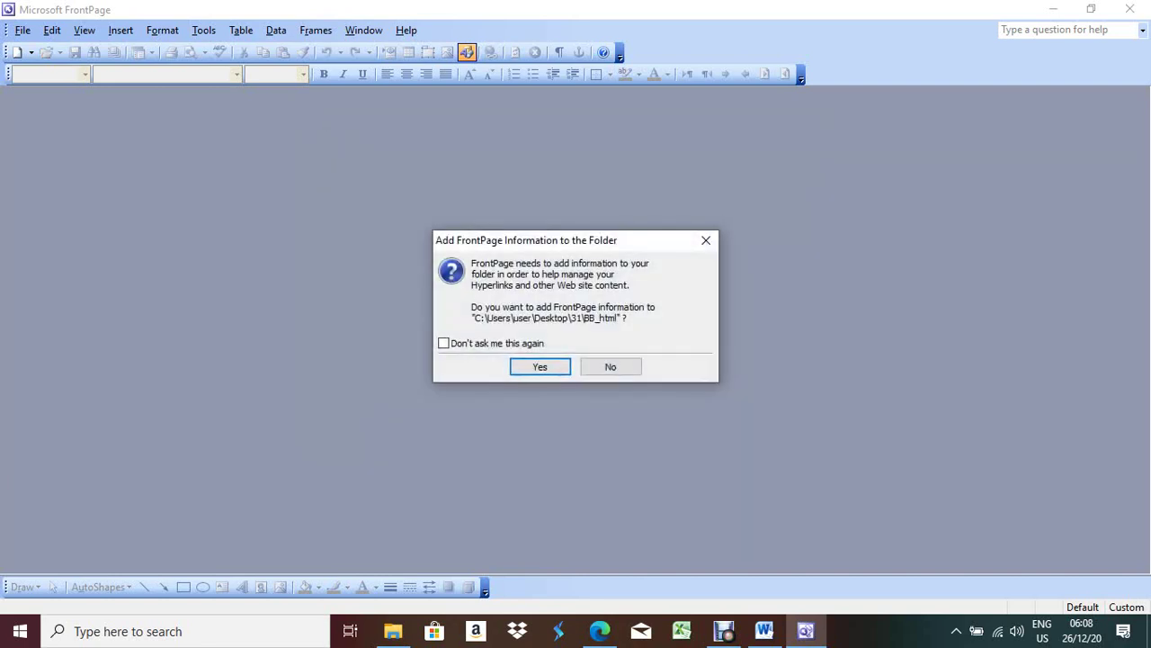
key(Return)
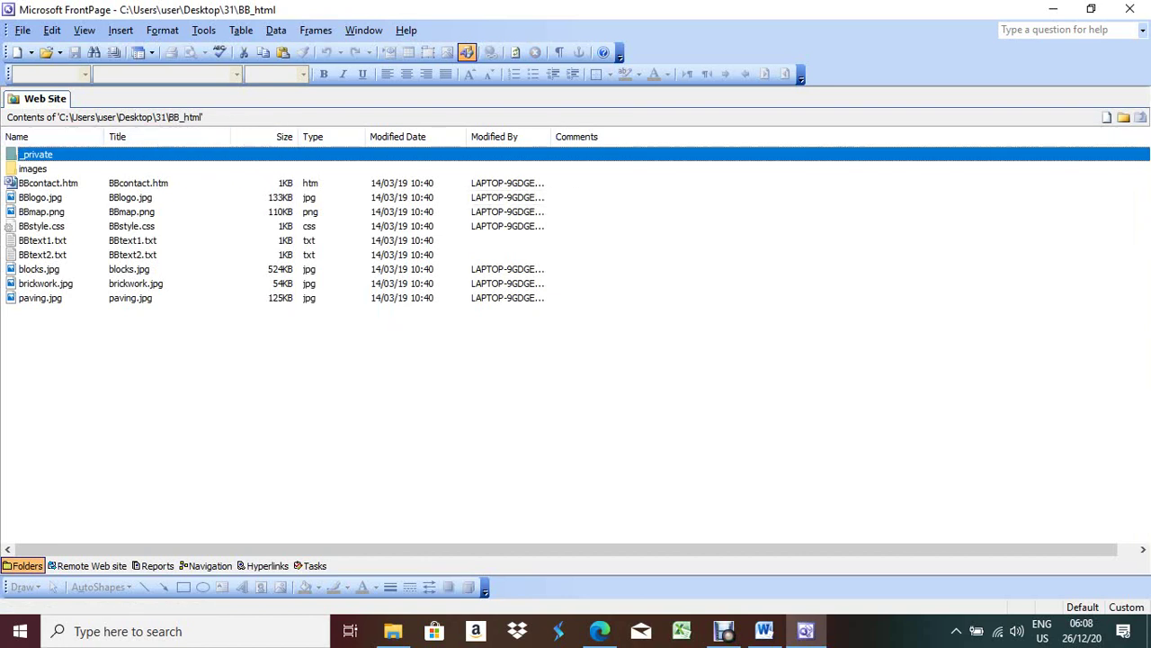
Show the Folder List and create a new blank page
click(84, 30)
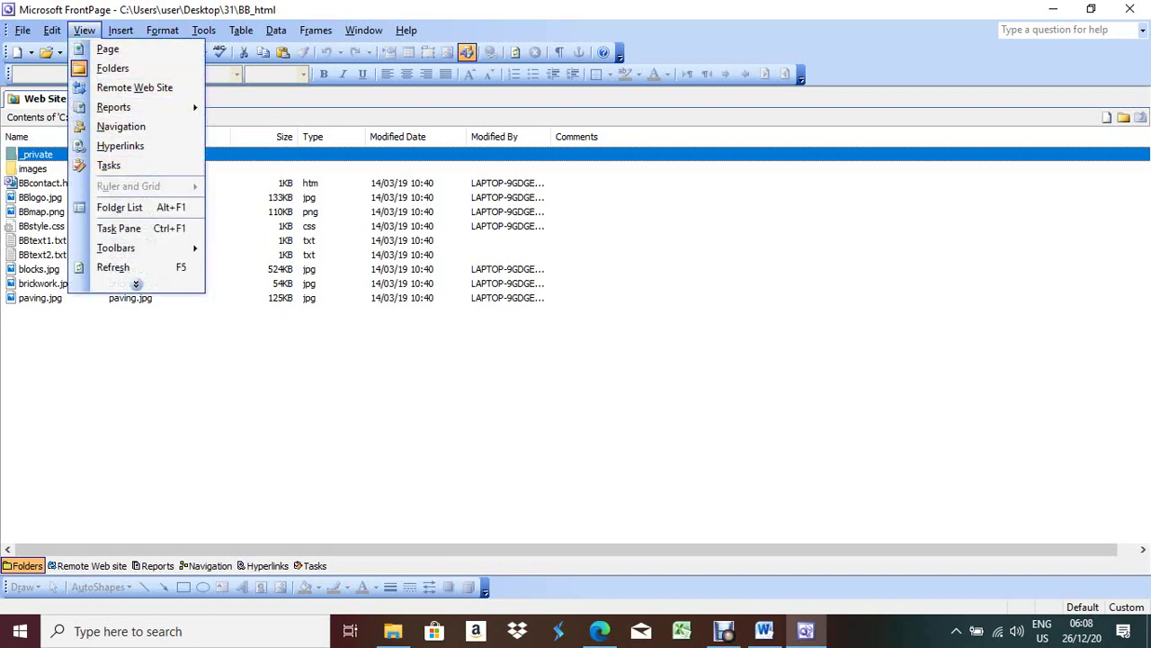
key(Return)
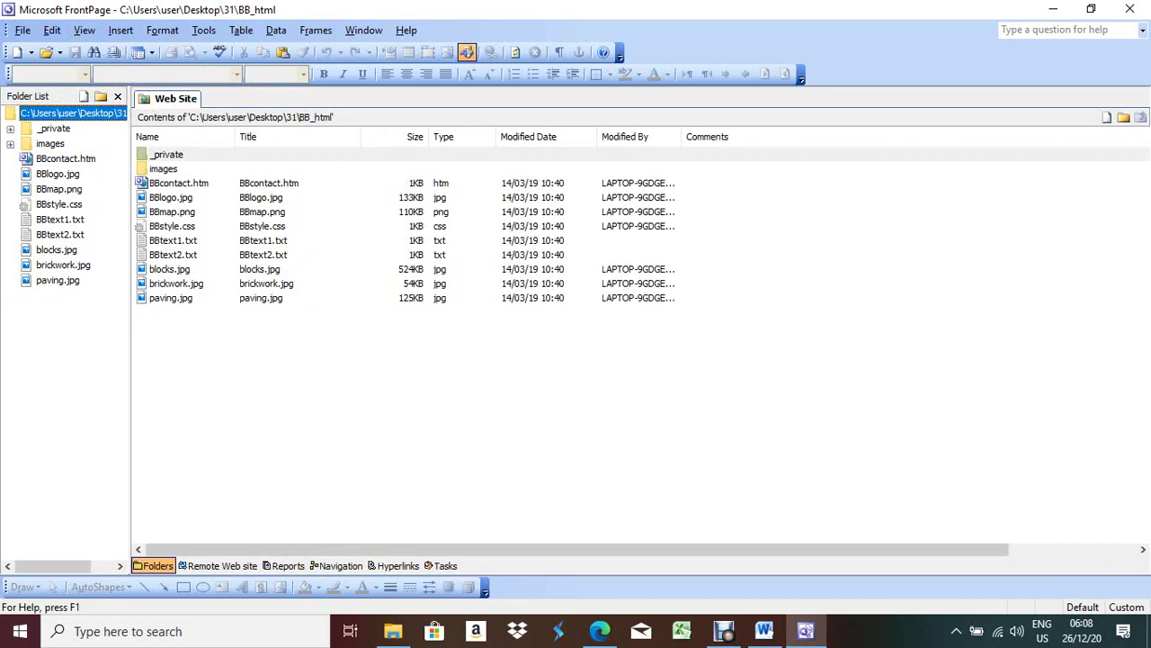
key(alt+f)
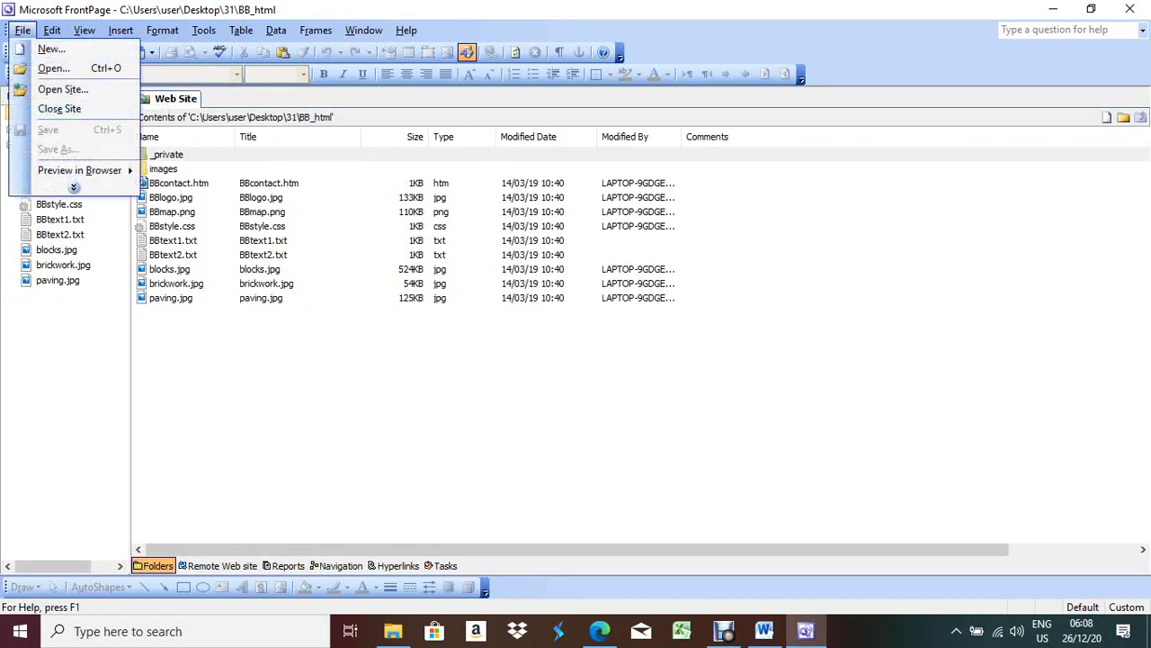
key(Down)
key(Return)
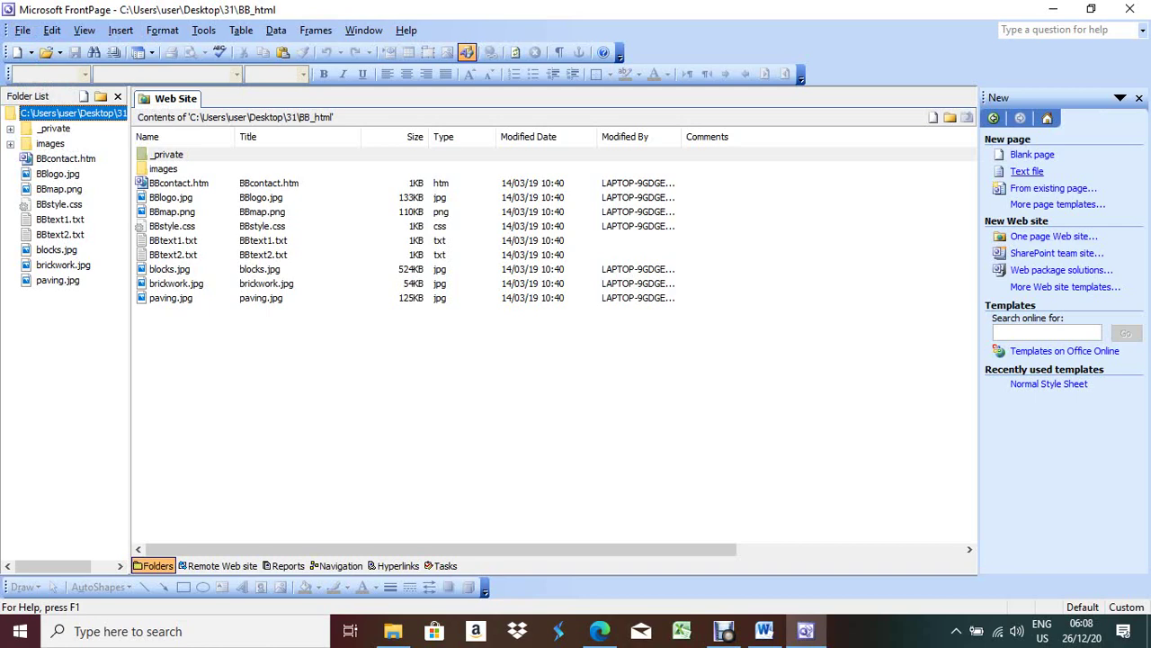
key(Up)
key(Return)
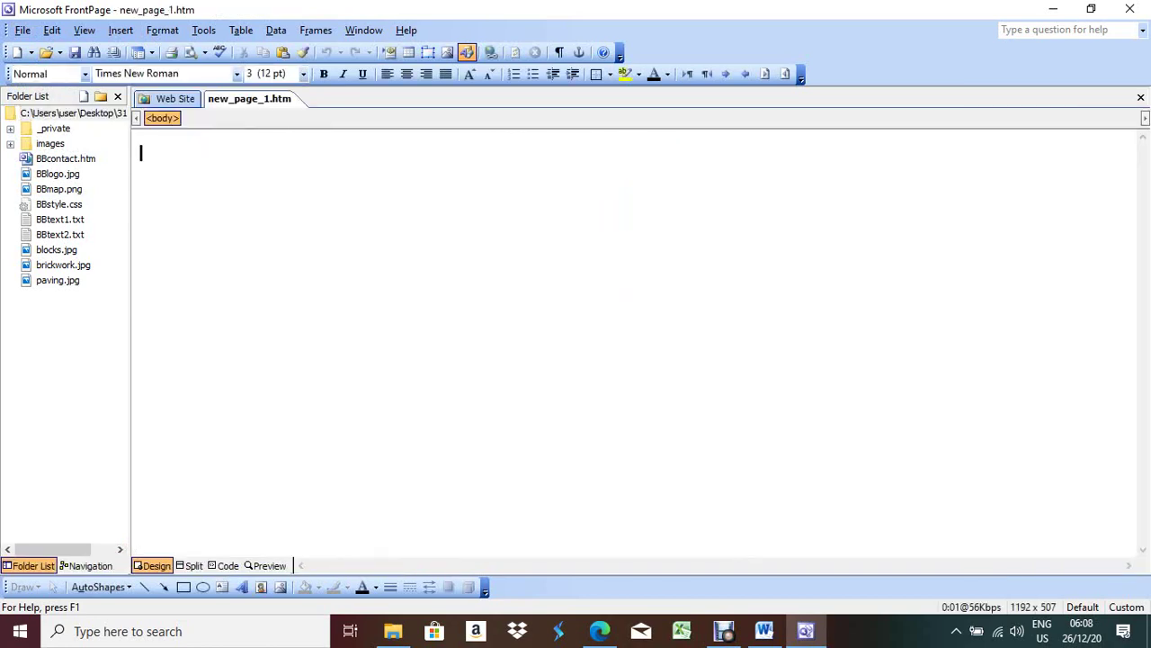
Glance at the question paper, then return to new_page_1.htm in FrontPage
click(600, 631)
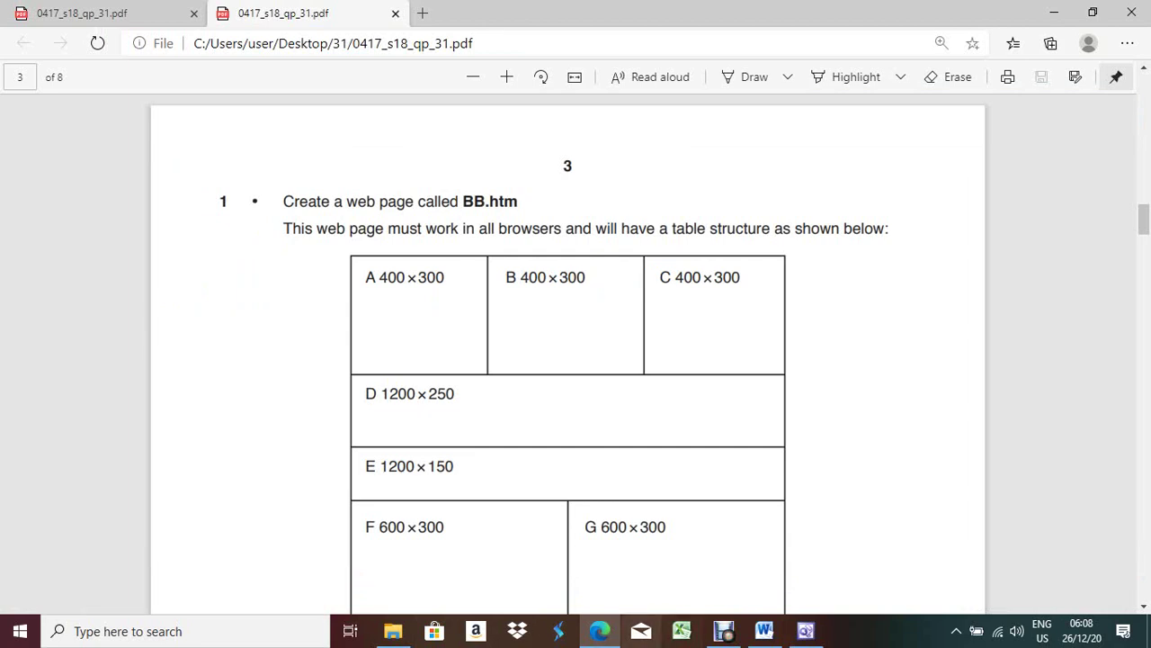
key(alt+Tab)
right_click(244, 99)
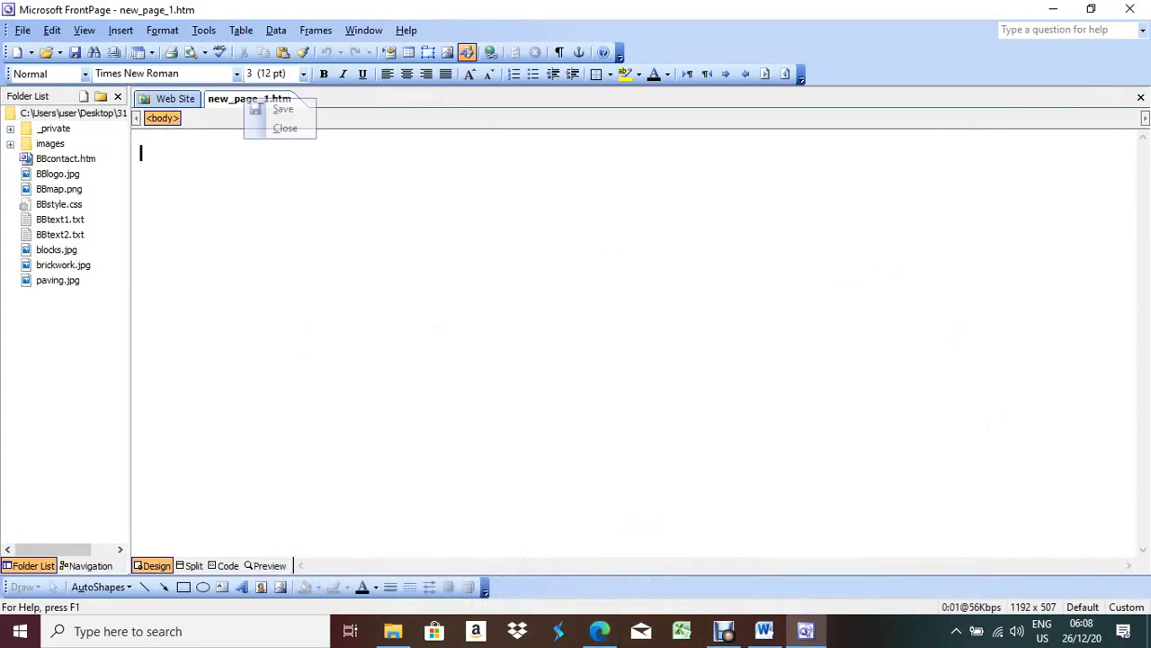
key(Escape)
Save the blank page as BB.htm in the Desktop > 31 > BB_html folder
key(ctrl+s)
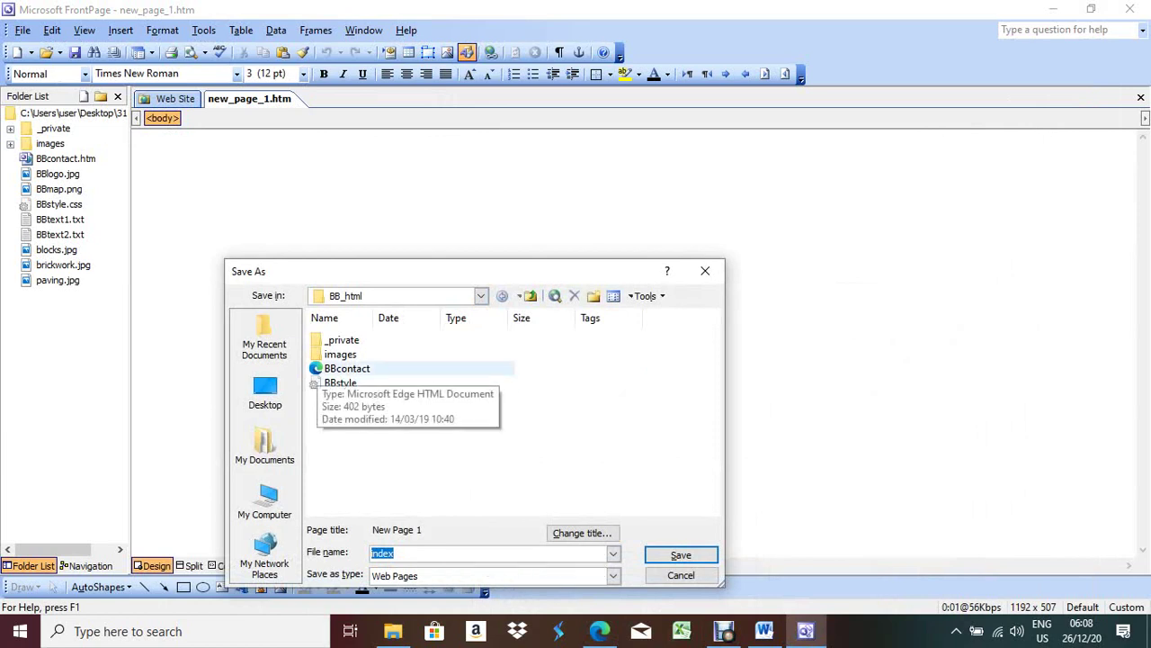
click(264, 393)
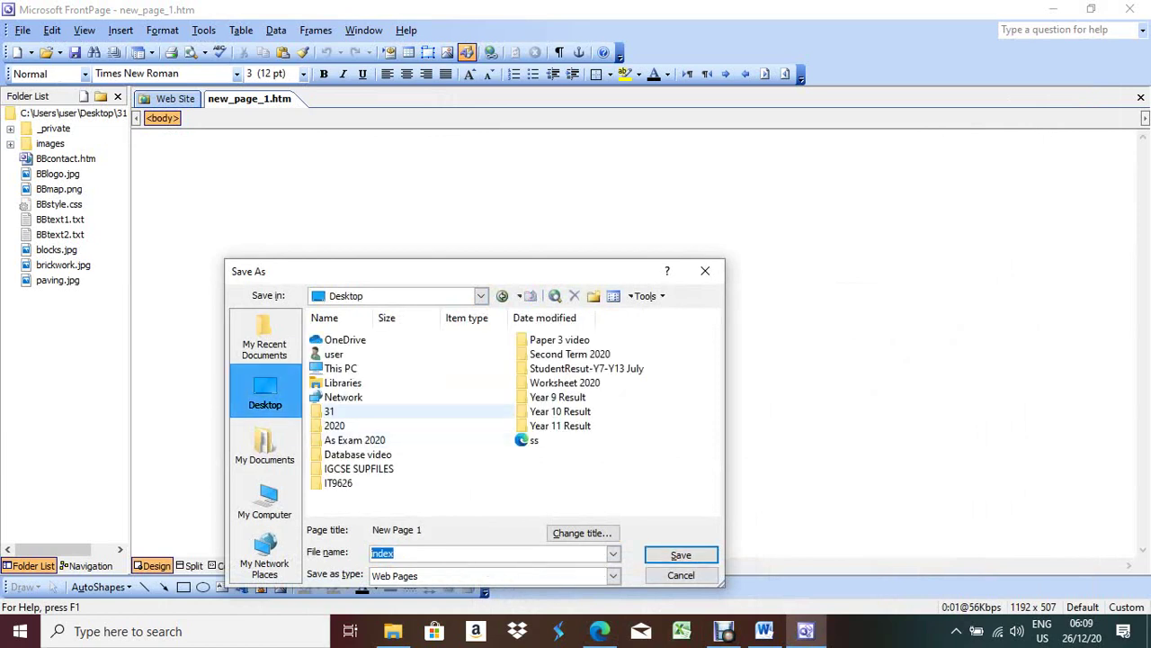
double_click(329, 411)
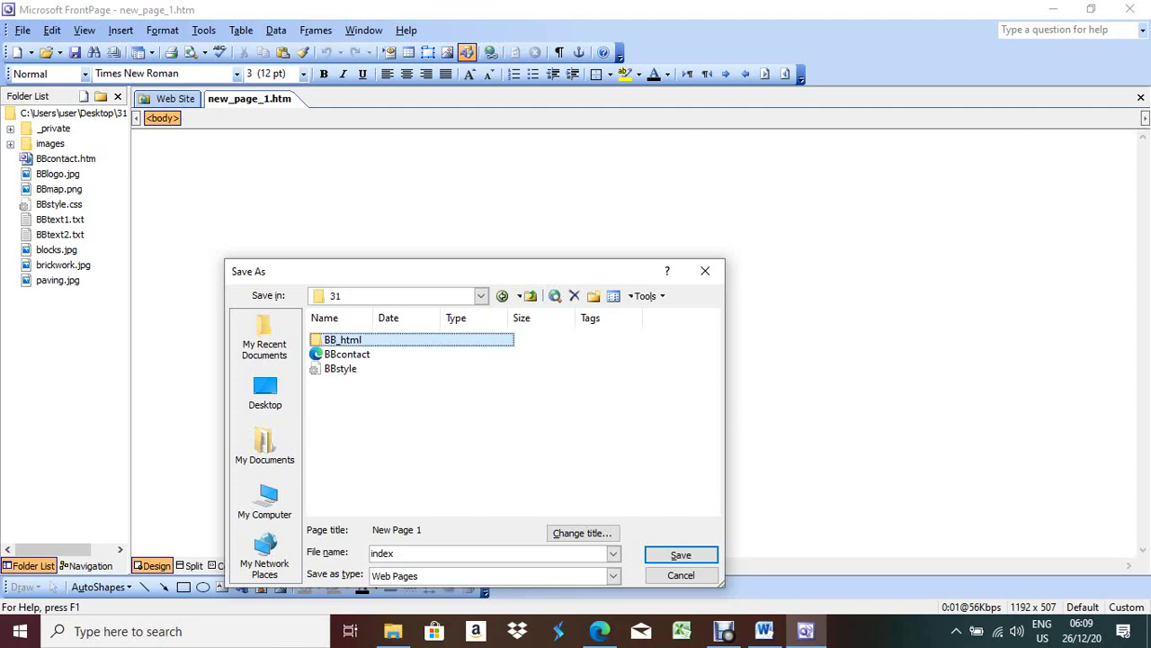
key(Return)
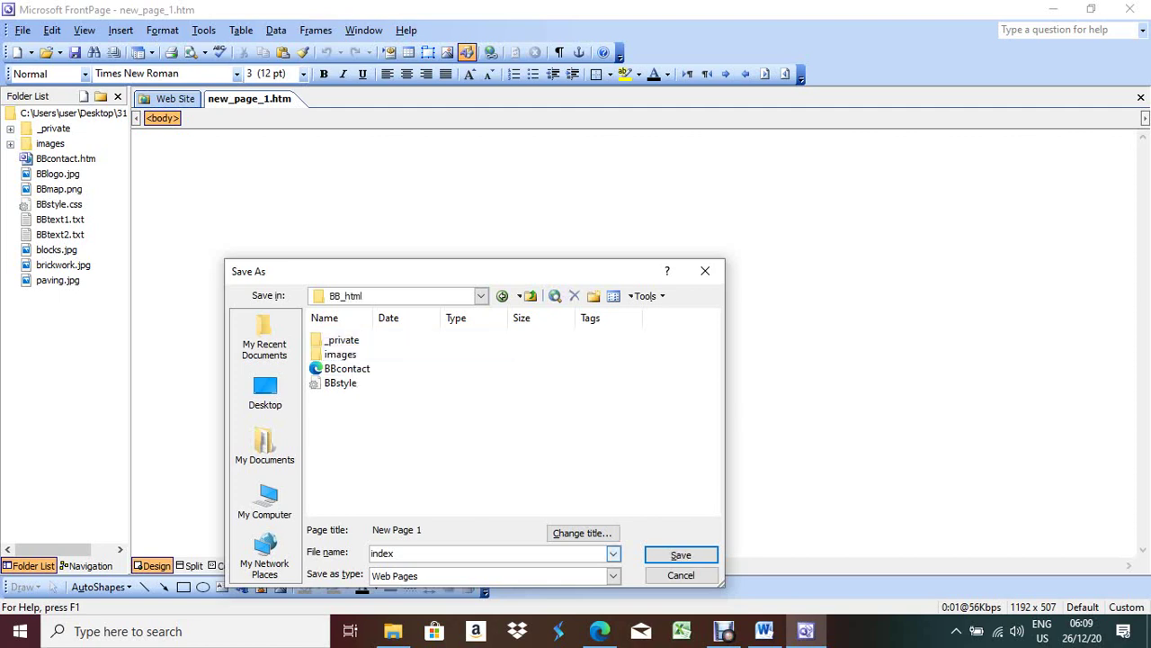
key(BackSpace)
key(BackSpace)
key(BackSpace)
key(BackSpace)
key(BackSpace)
text(BB)
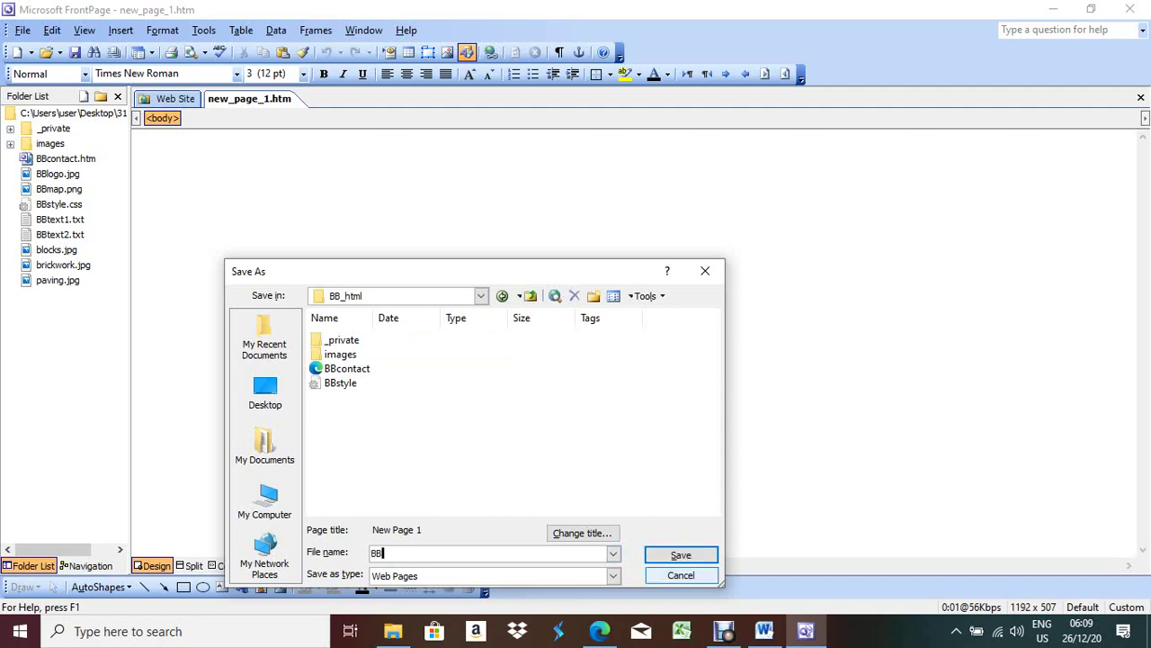
key(Return)
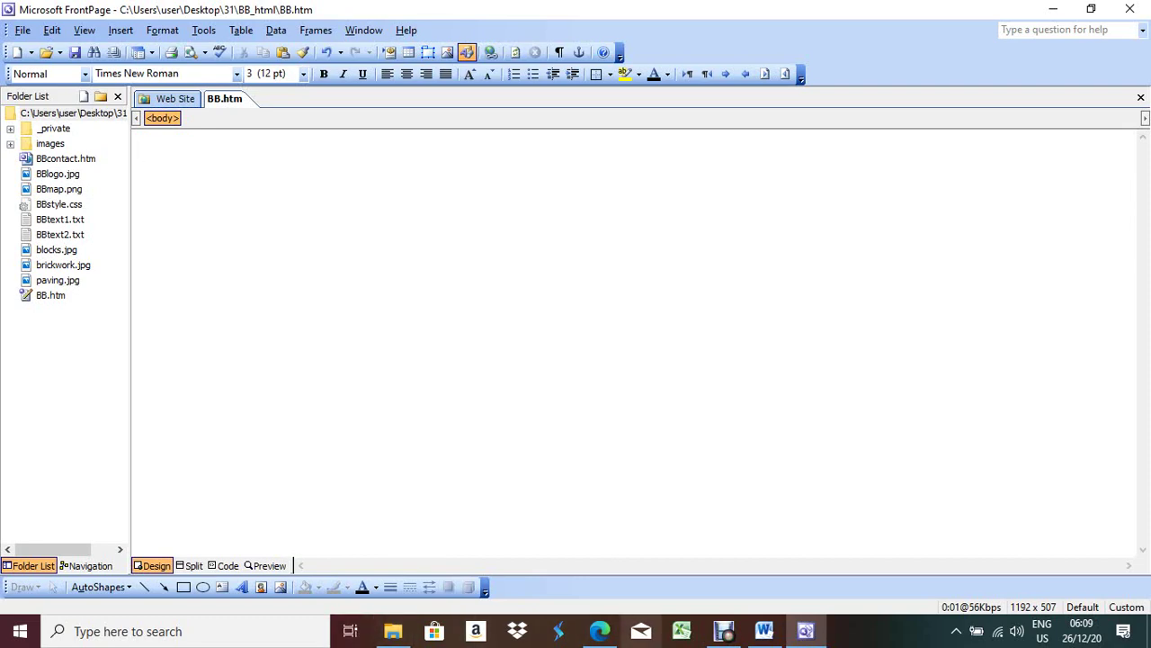
Switch to the question paper PDF and view page 3's BB.htm table with cells A–G
click(599, 631)
scroll(576, 360, down, 4)
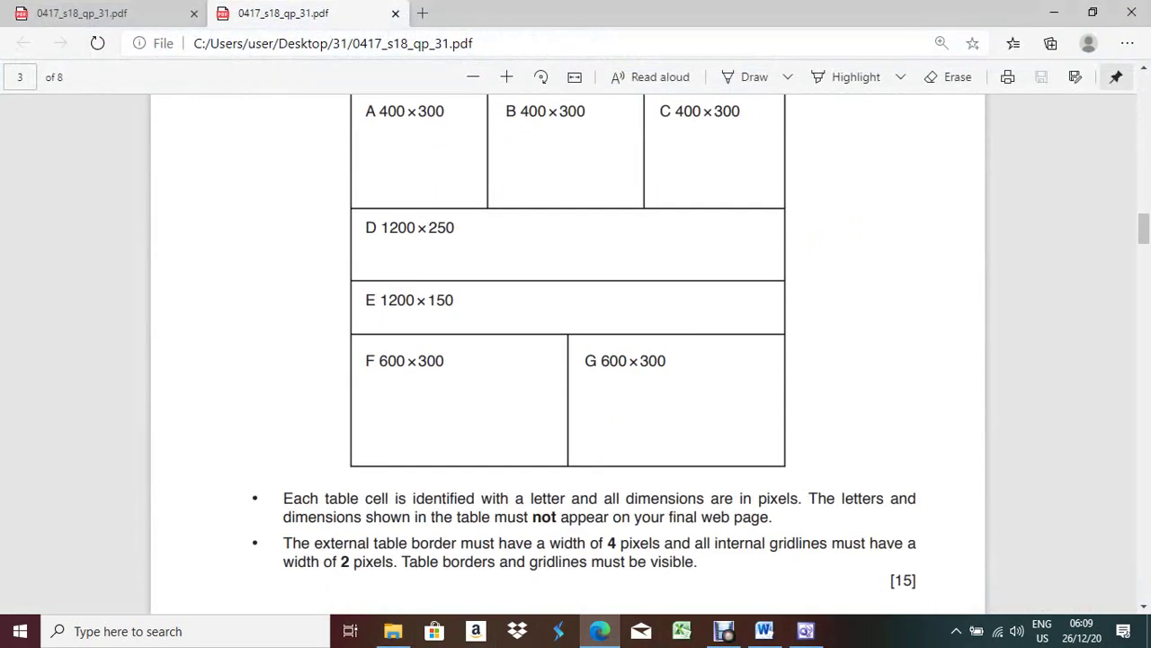
scroll(575, 359, up, 1)
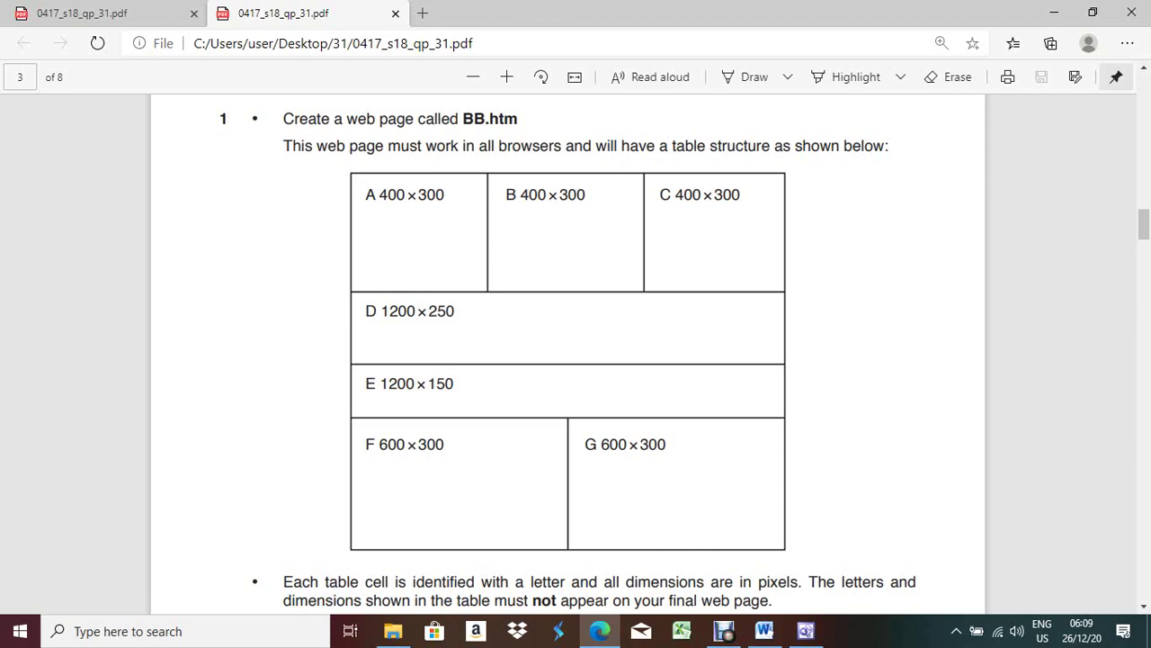
click(724, 631)
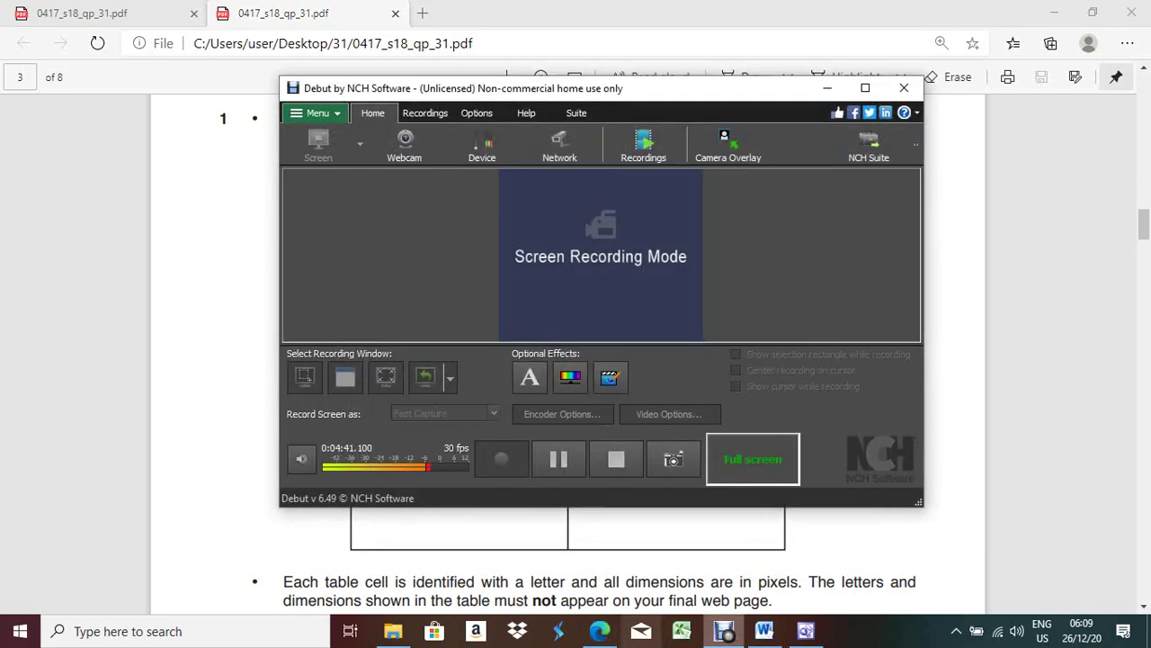
Minimise the Debut recorder window to reveal the question paper's table layout
click(559, 458)
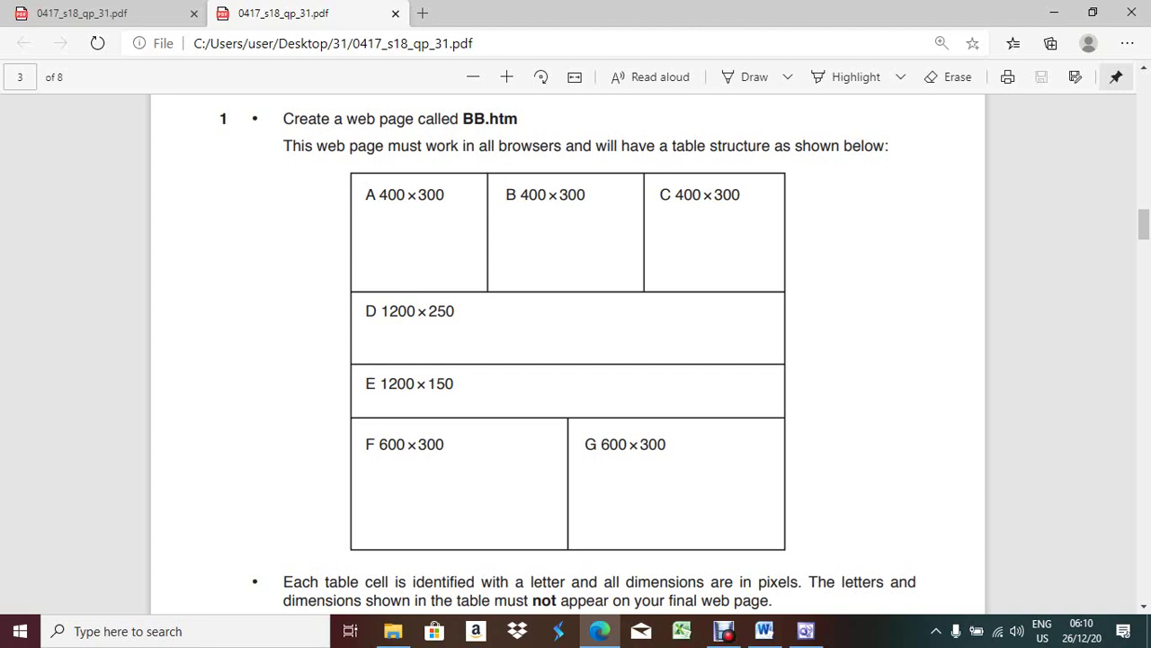
Highlight the 1200×250 size of cell D and the 1200 width of cell E in the paper
drag(382, 311, 455, 311)
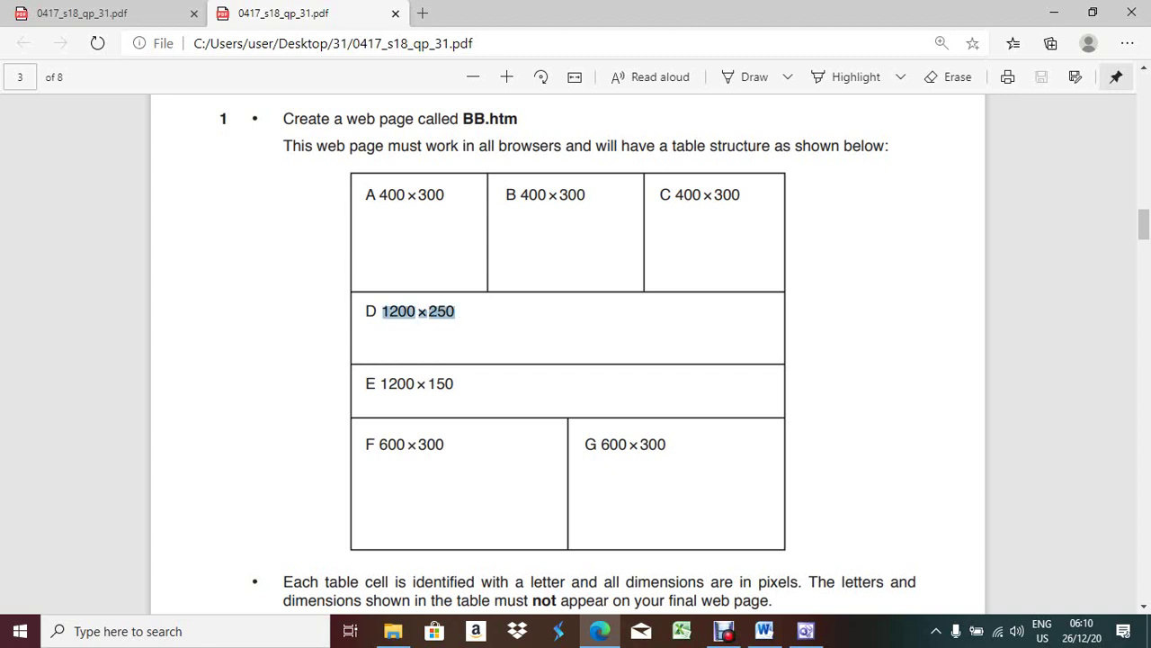
drag(382, 383, 415, 383)
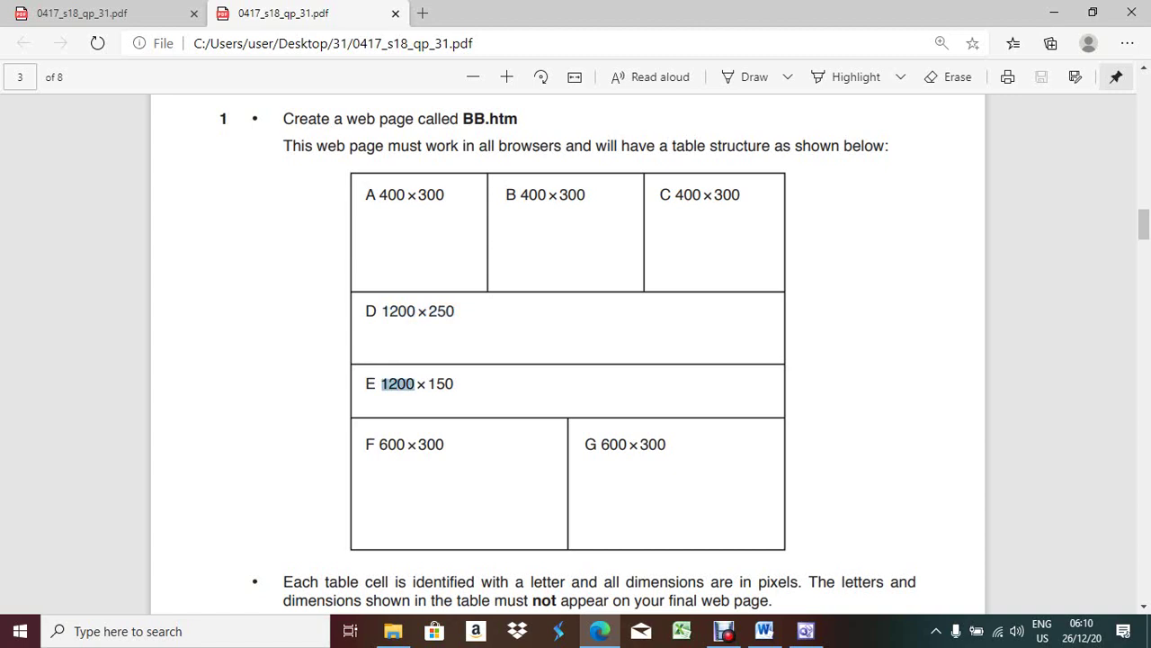
key(Escape)
drag(375, 311, 455, 311)
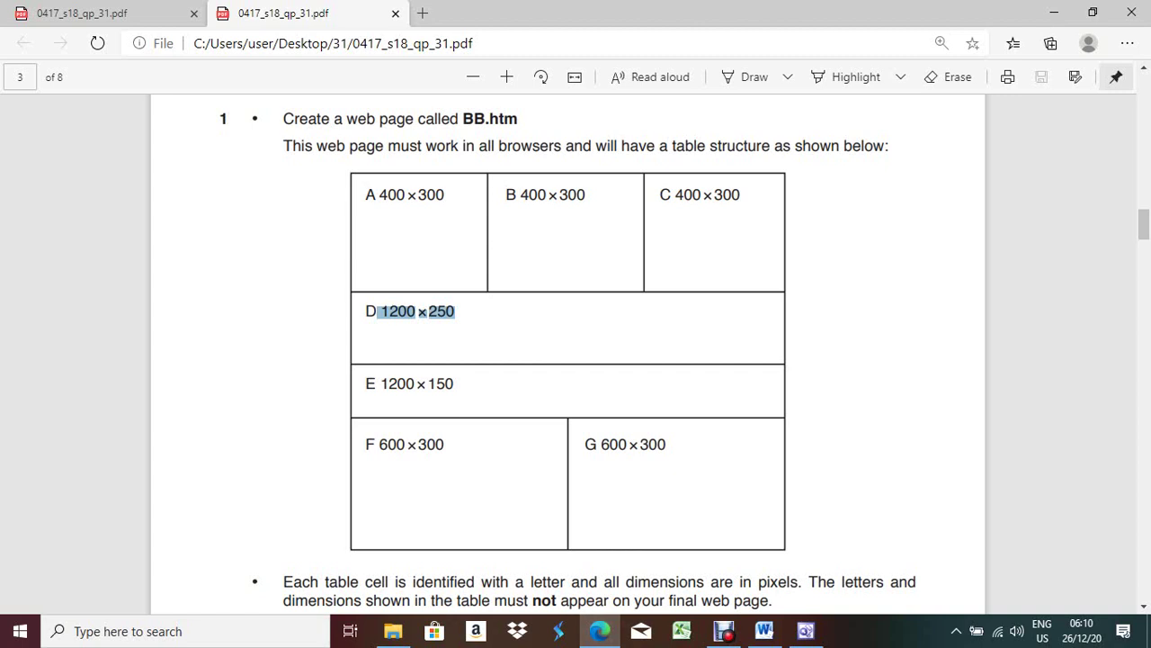
scroll(568, 355, down, 1)
scroll(568, 355, up, 2)
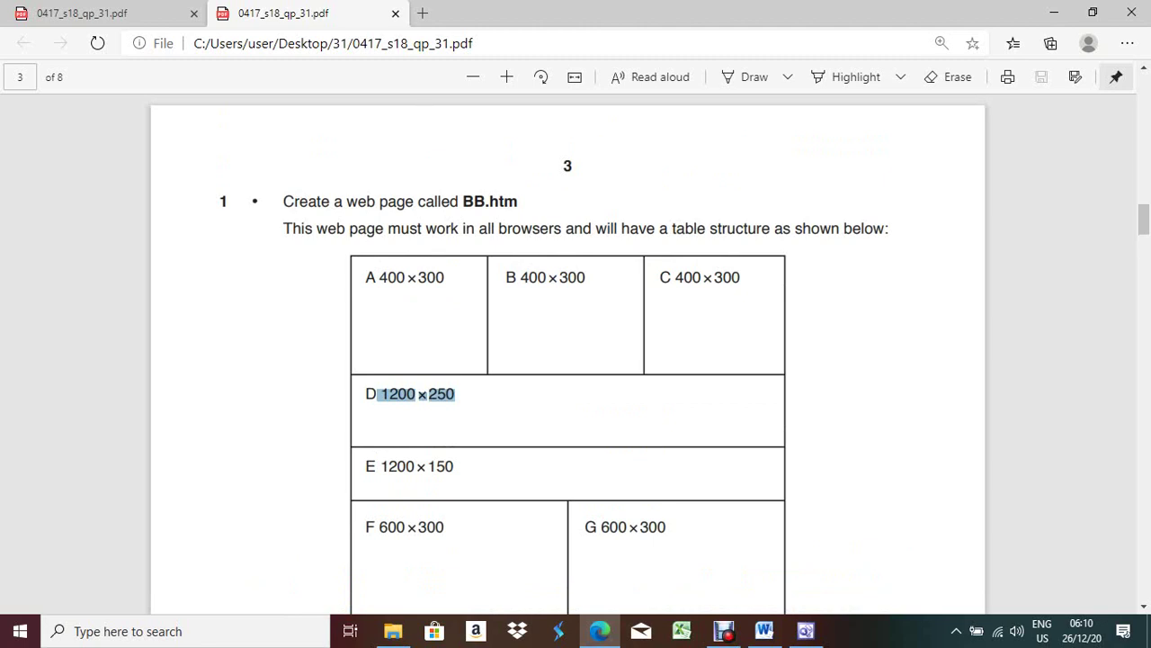
Read the paper's note about cell letters and dimensions, then return to BB.htm in FrontPage
scroll(567, 360, down, 3)
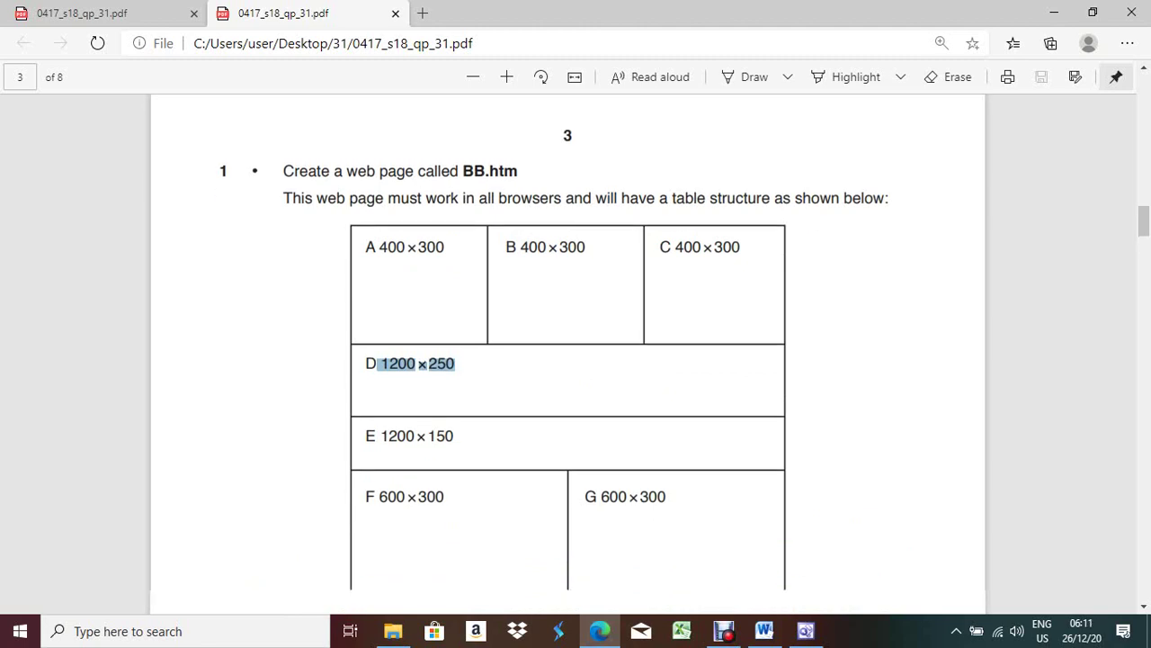
scroll(567, 360, down, 2)
drag(284, 332, 743, 332)
click(791, 332)
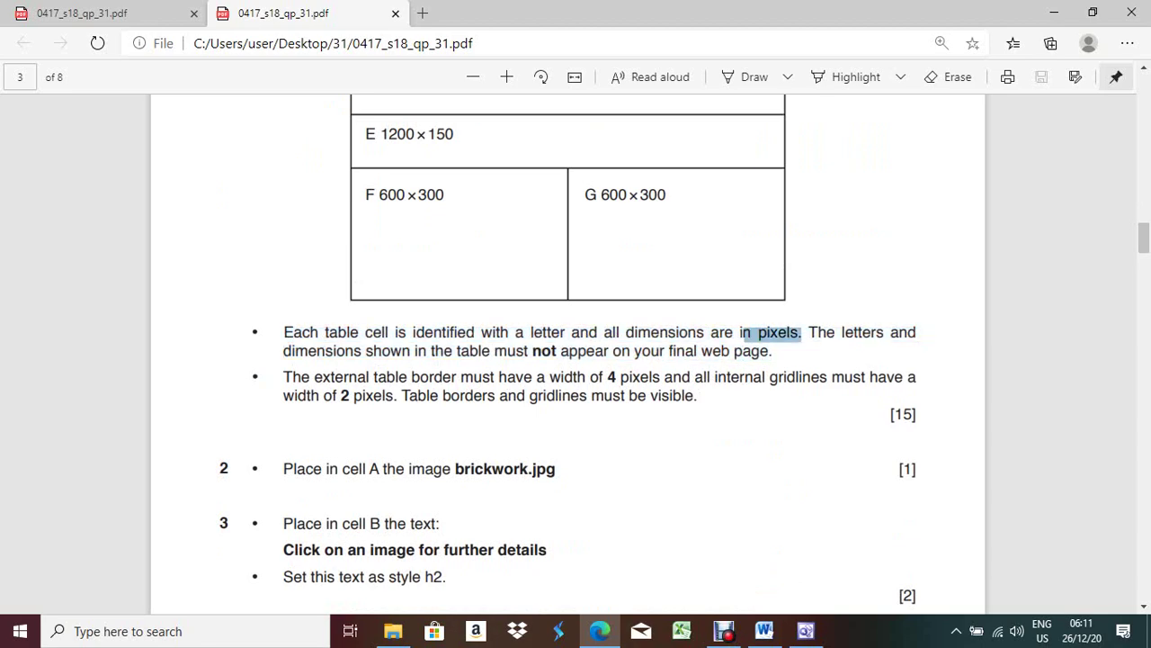
click(805, 630)
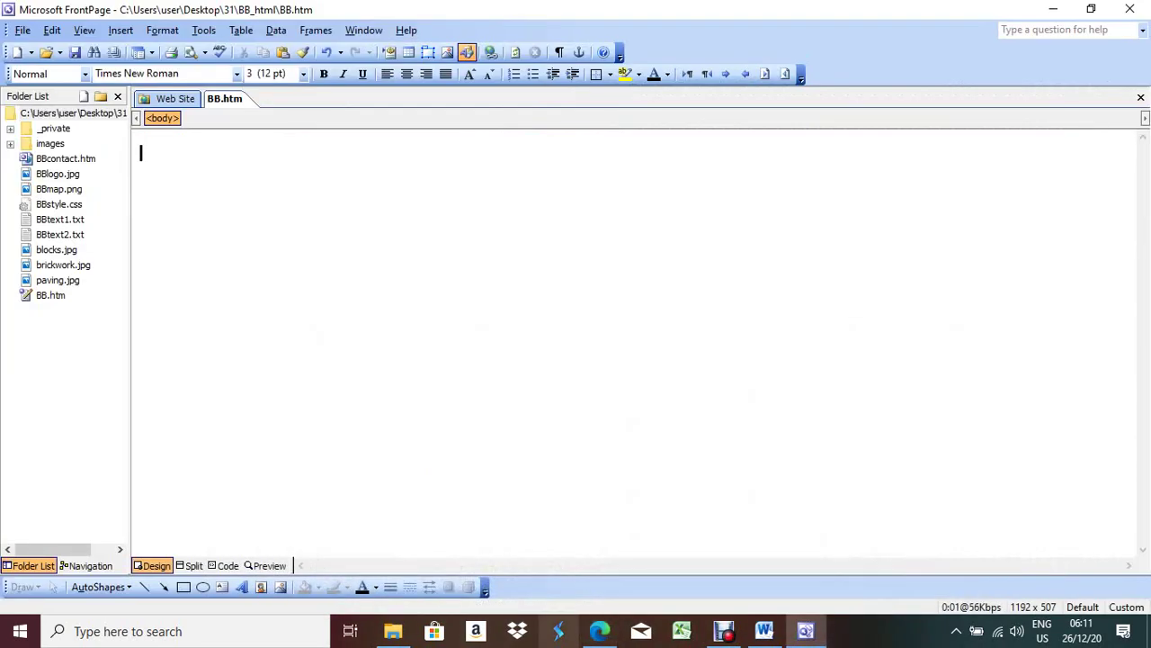
Insert a table of 4 rows and 3 columns, 1200 pixels wide
click(241, 29)
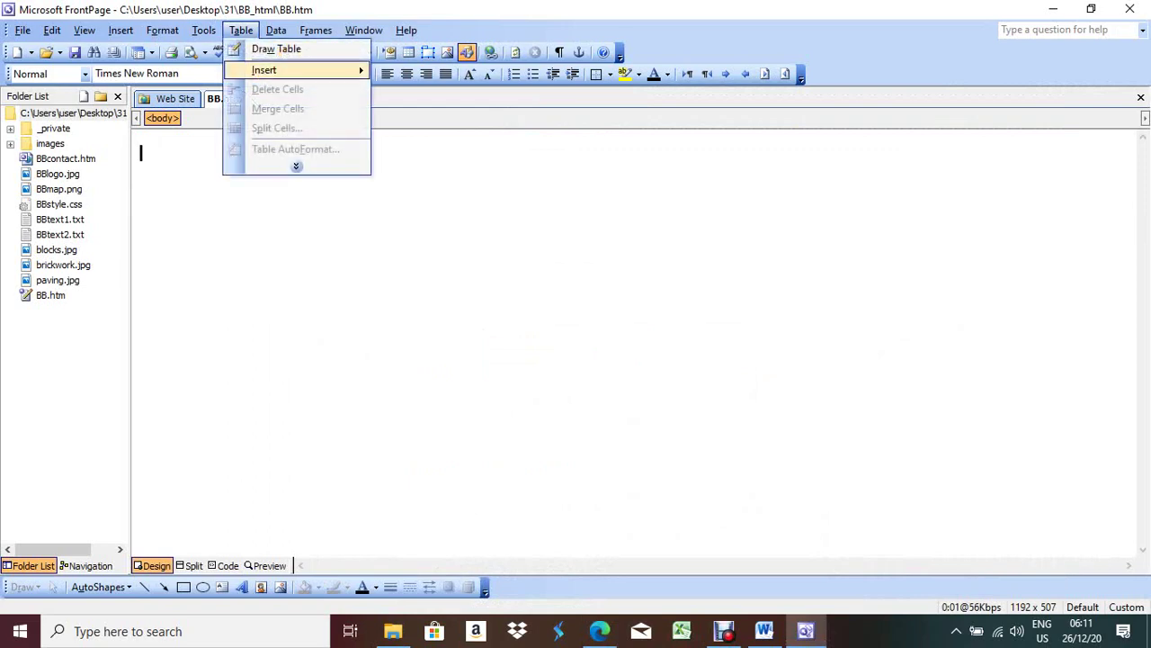
mouse_move(269, 70)
click(415, 71)
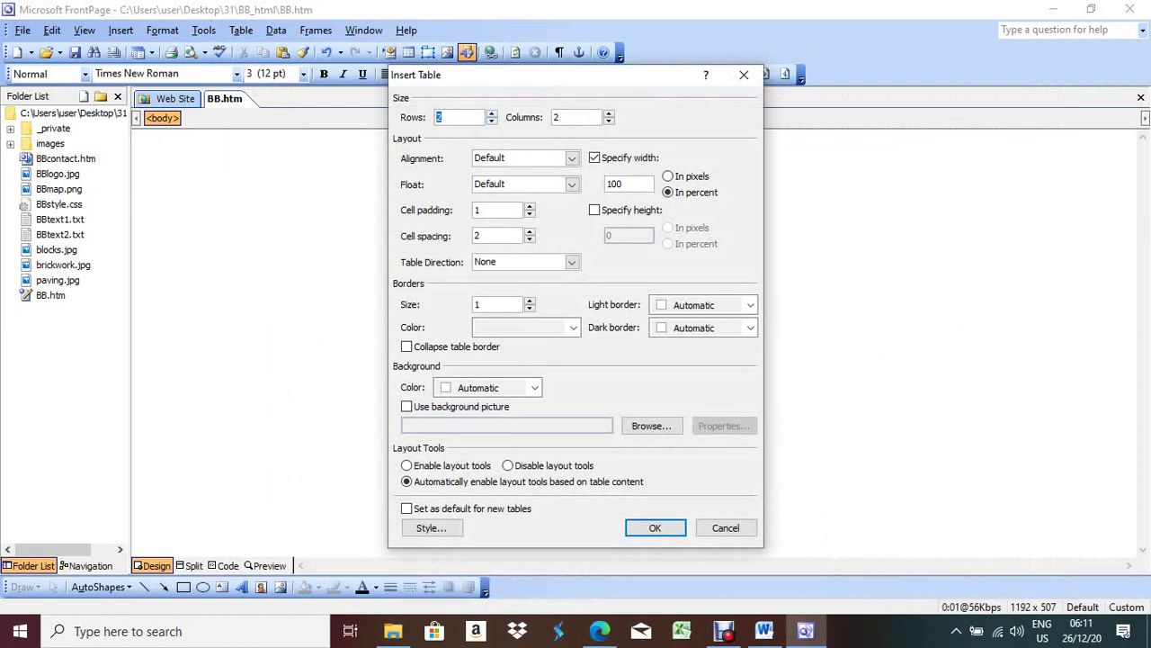
text(4)
key(Tab)
text(3)
click(669, 176)
click(624, 183)
double_click(623, 183)
text(1200)
key(Return)
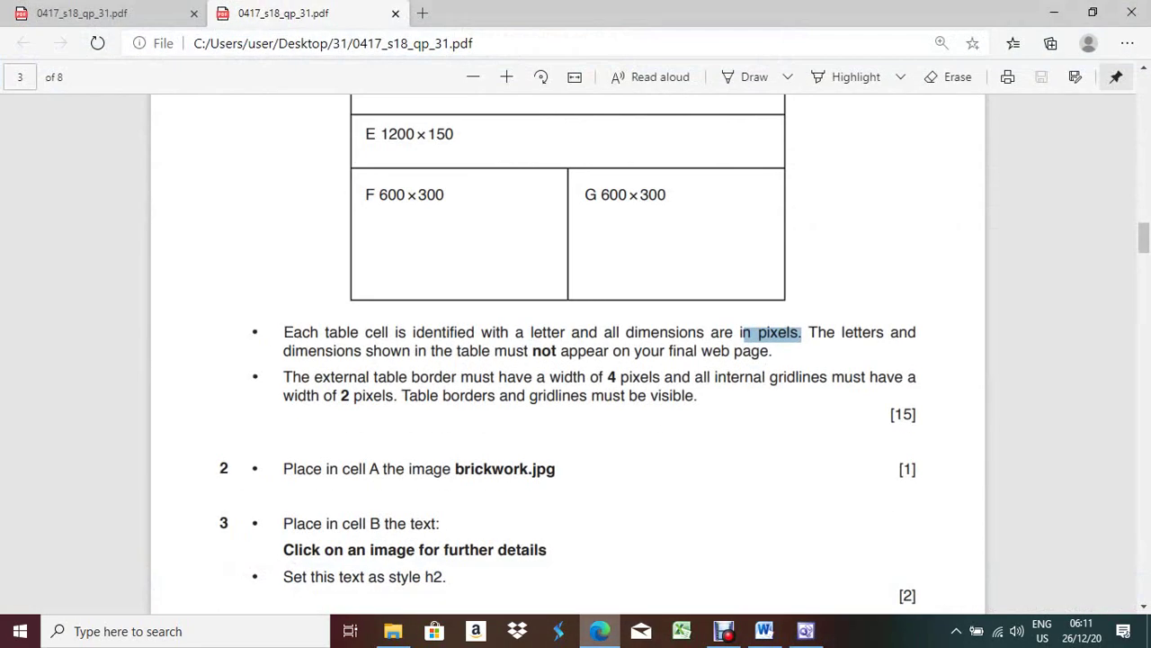
scroll(566, 360, up, 4)
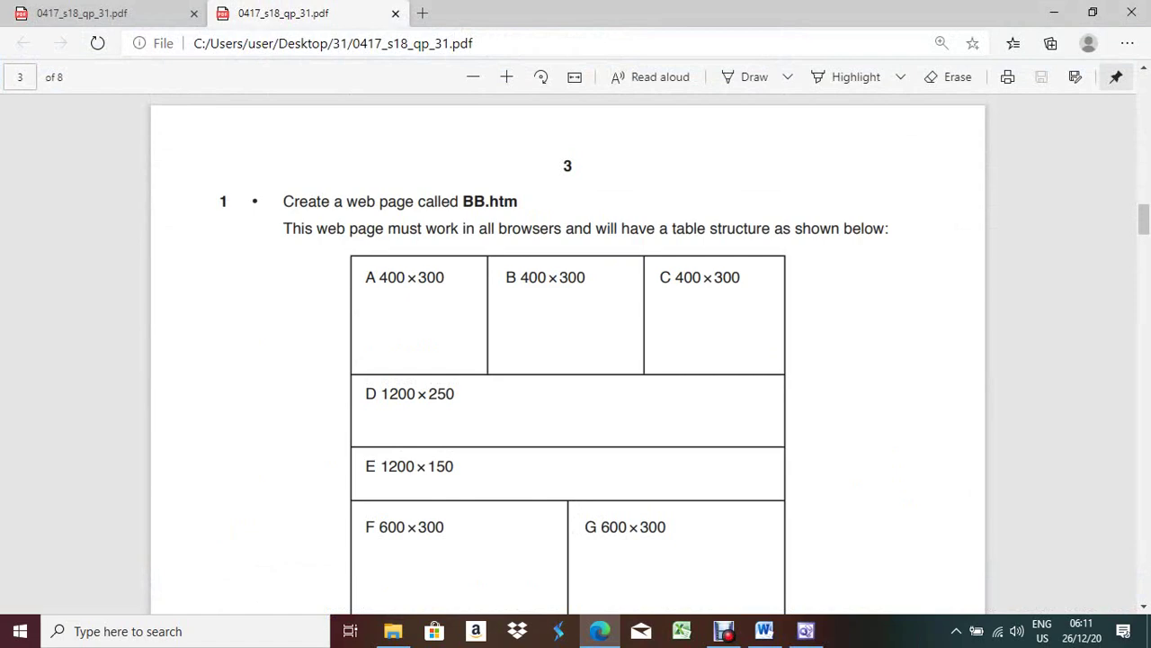
Merge the table's second and third rows each into one full-width cell, then return to the exam paper
key(alt+Tab)
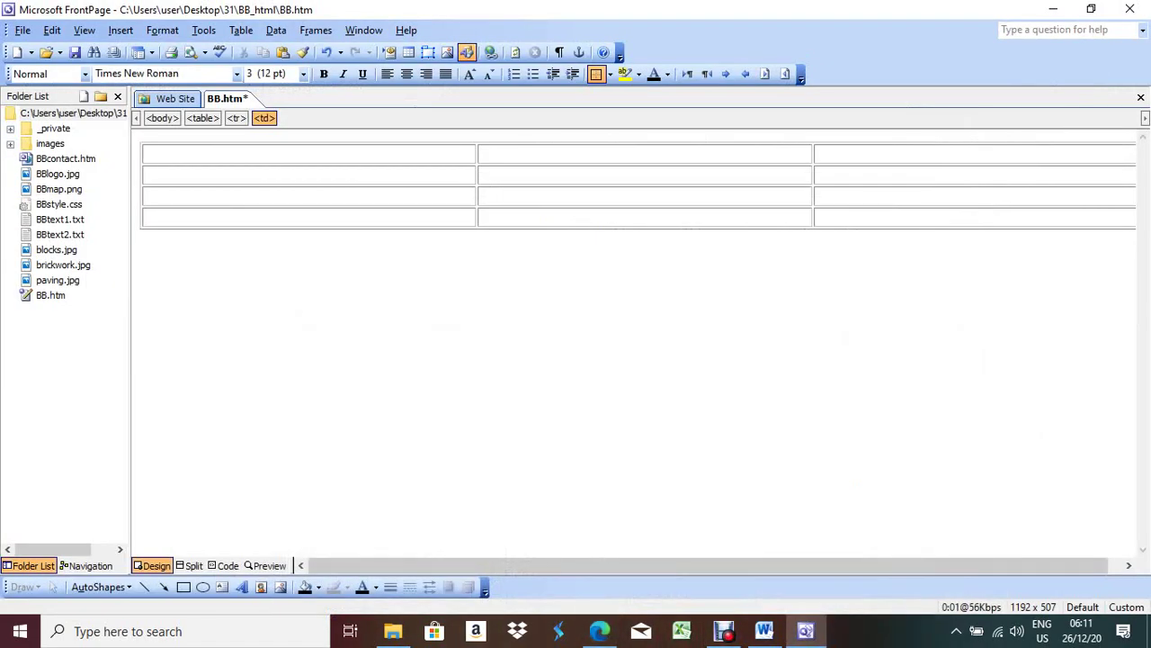
drag(146, 174, 900, 174)
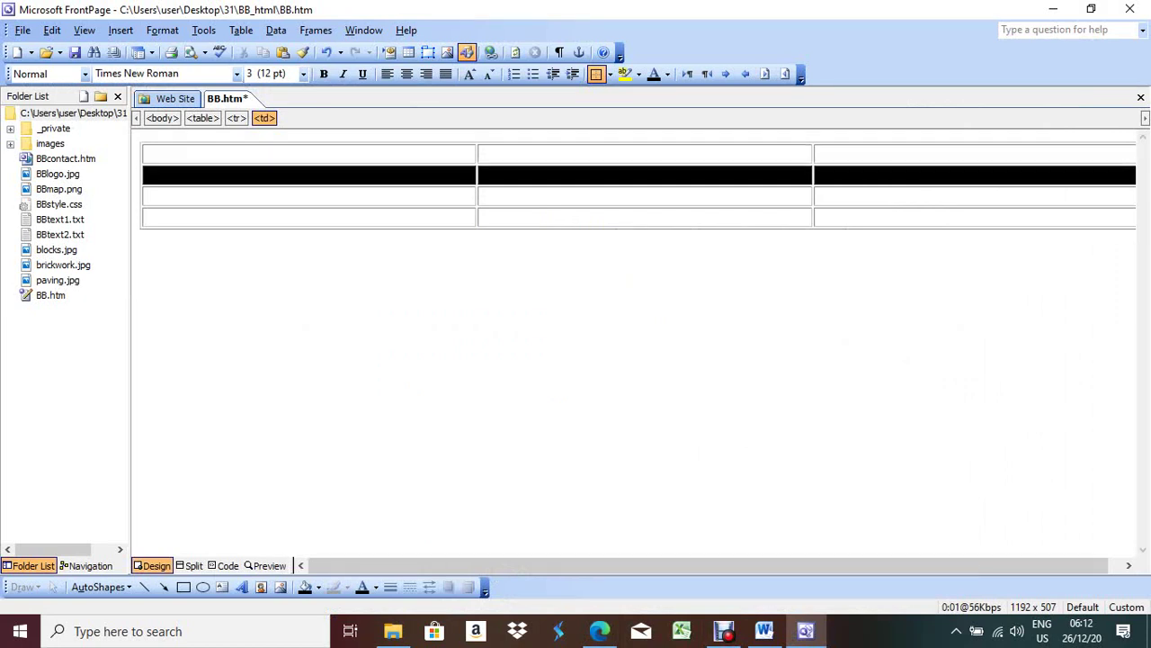
right_click(563, 170)
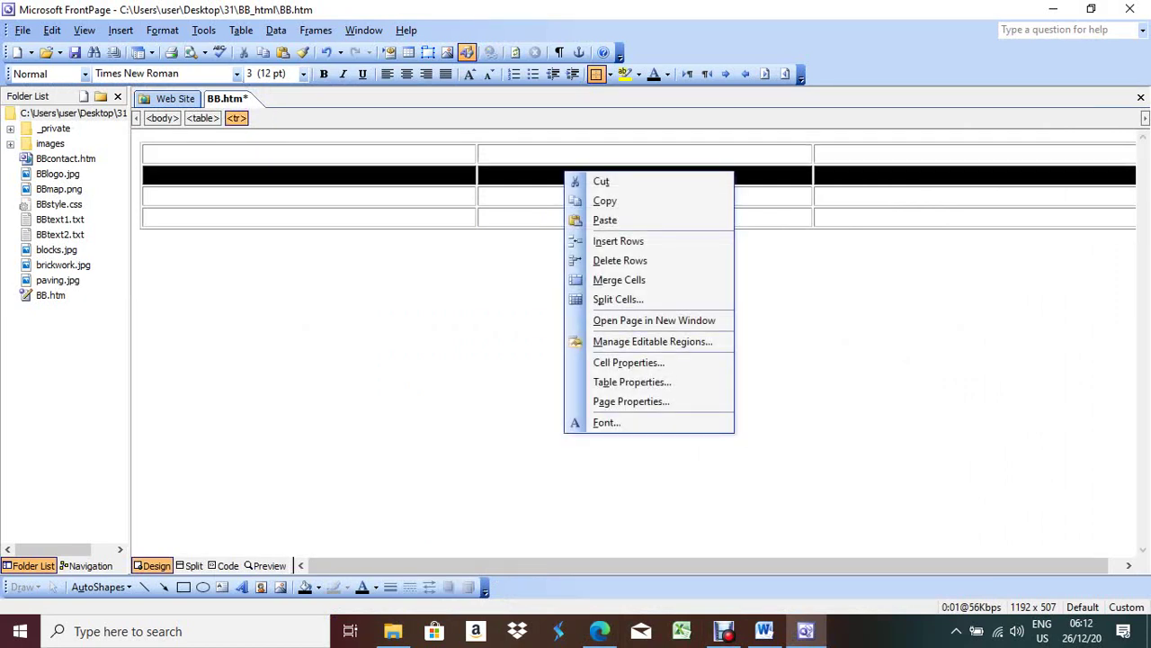
click(612, 278)
drag(269, 196, 899, 196)
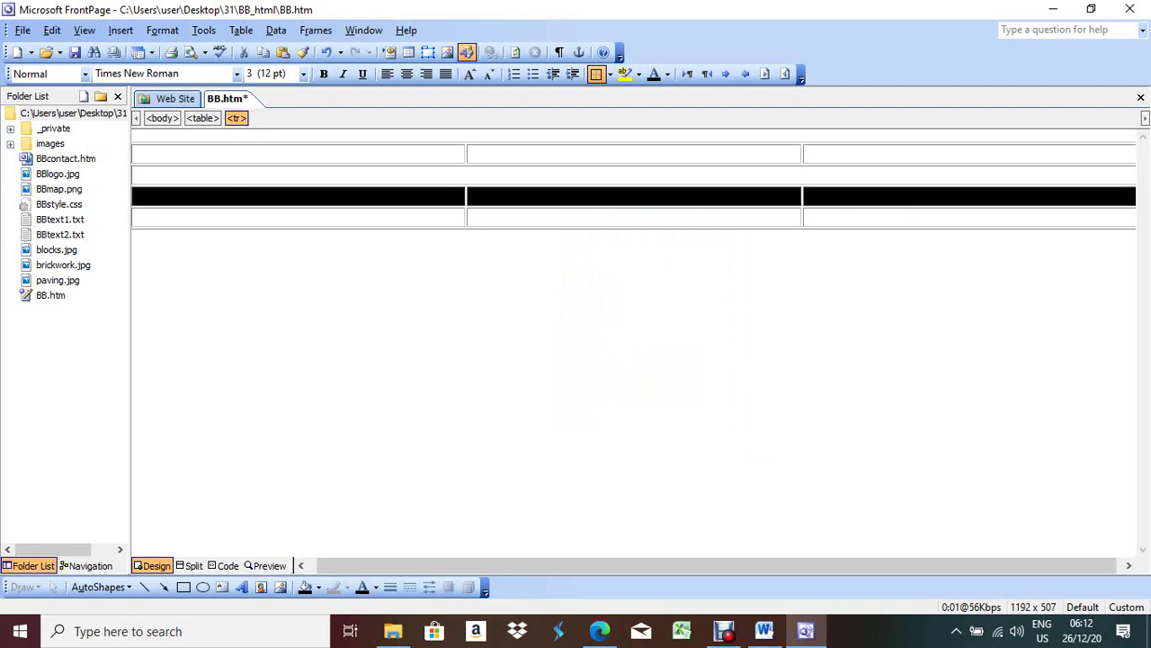
right_click(750, 194)
click(804, 301)
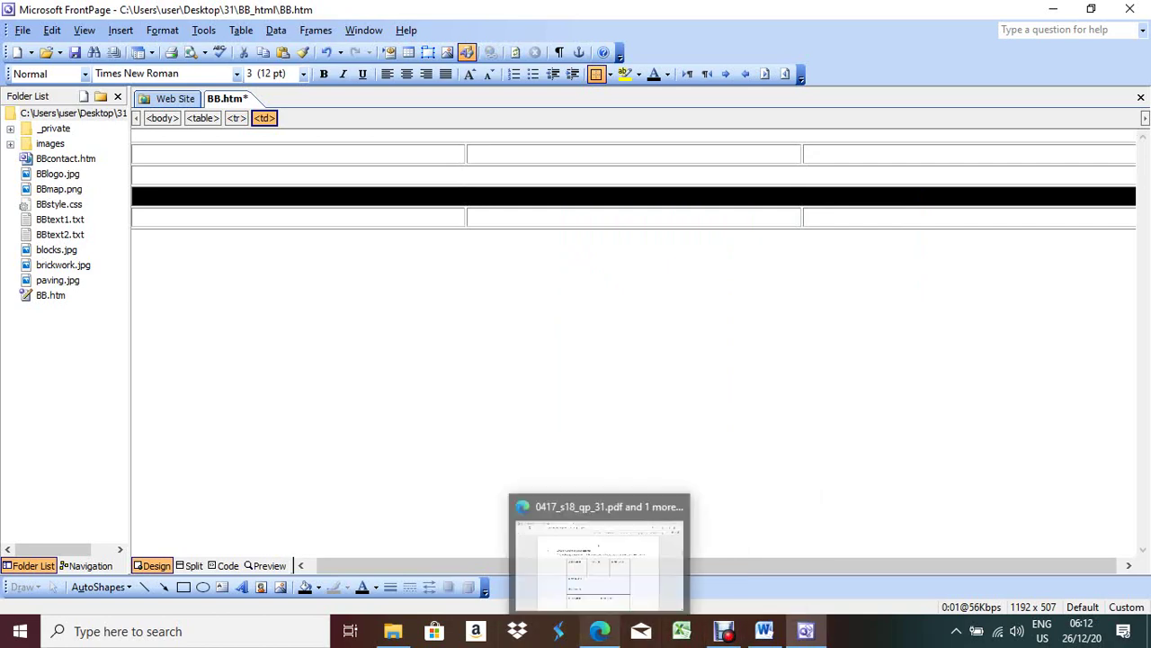
click(600, 630)
scroll(576, 360, down, 4)
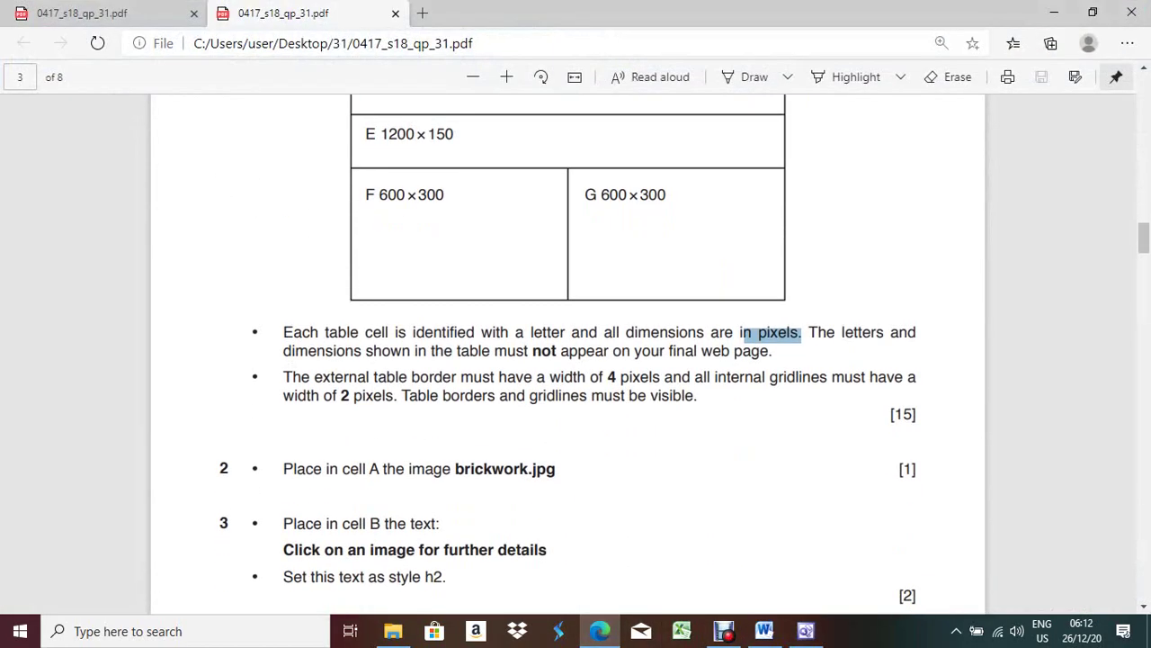
Review rows A–G in the exam paper, then return to BB.htm in FrontPage
scroll(576, 360, up, 2)
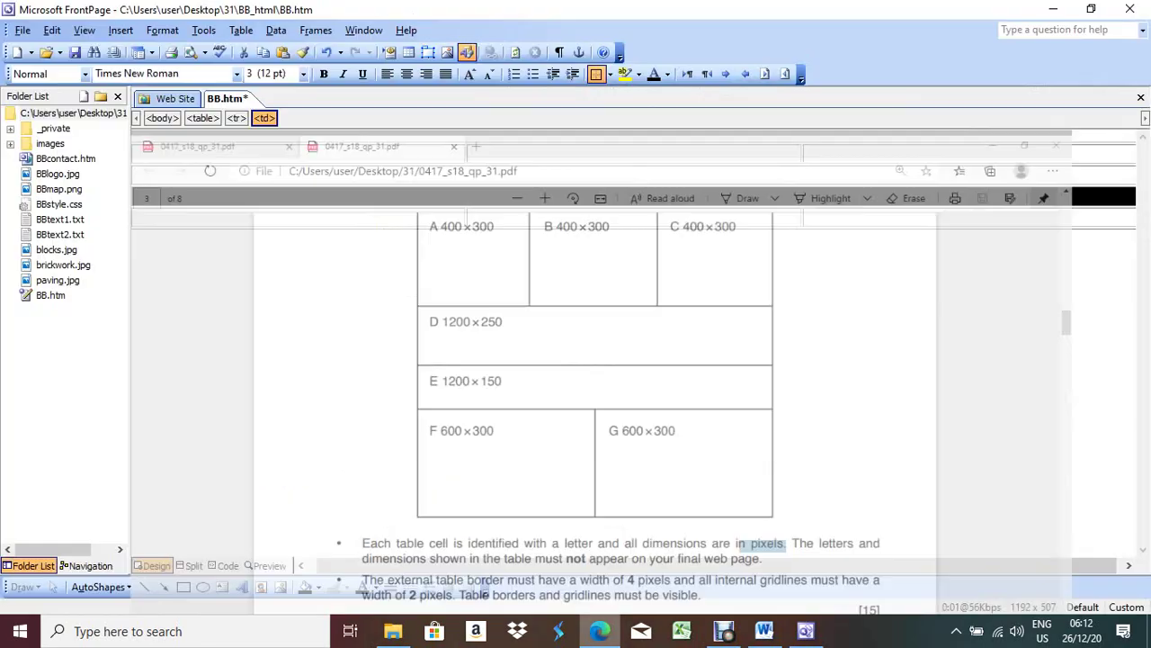
key(alt+Tab)
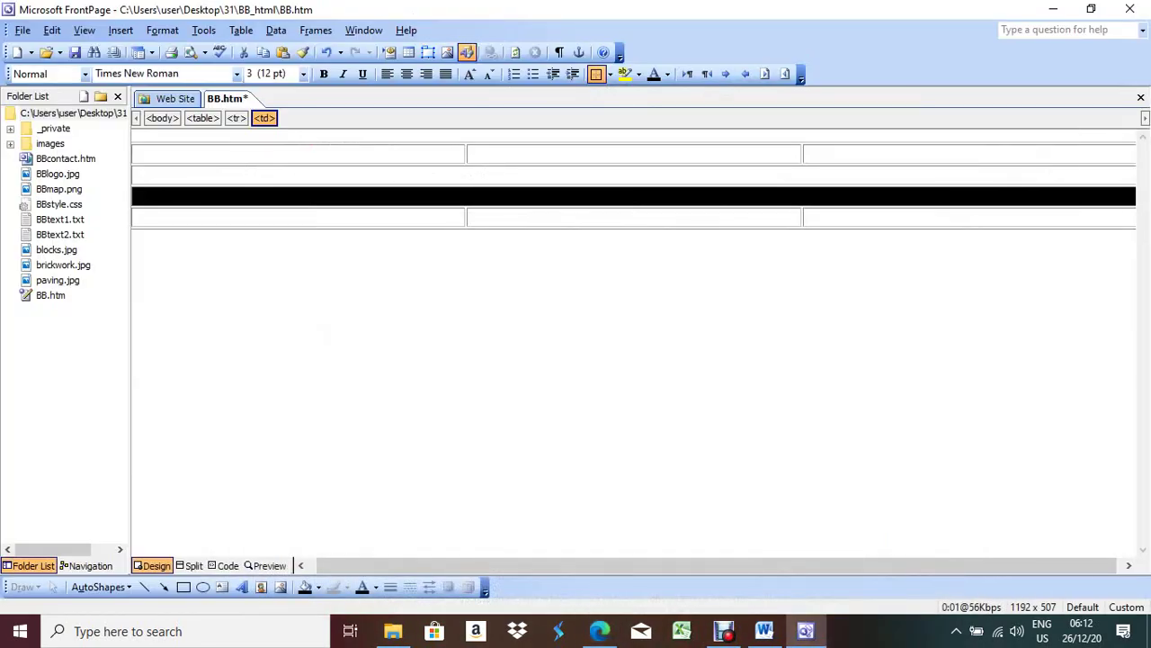
Merge the bottom row's three cells, then split it into 2 equal columns
click(135, 218)
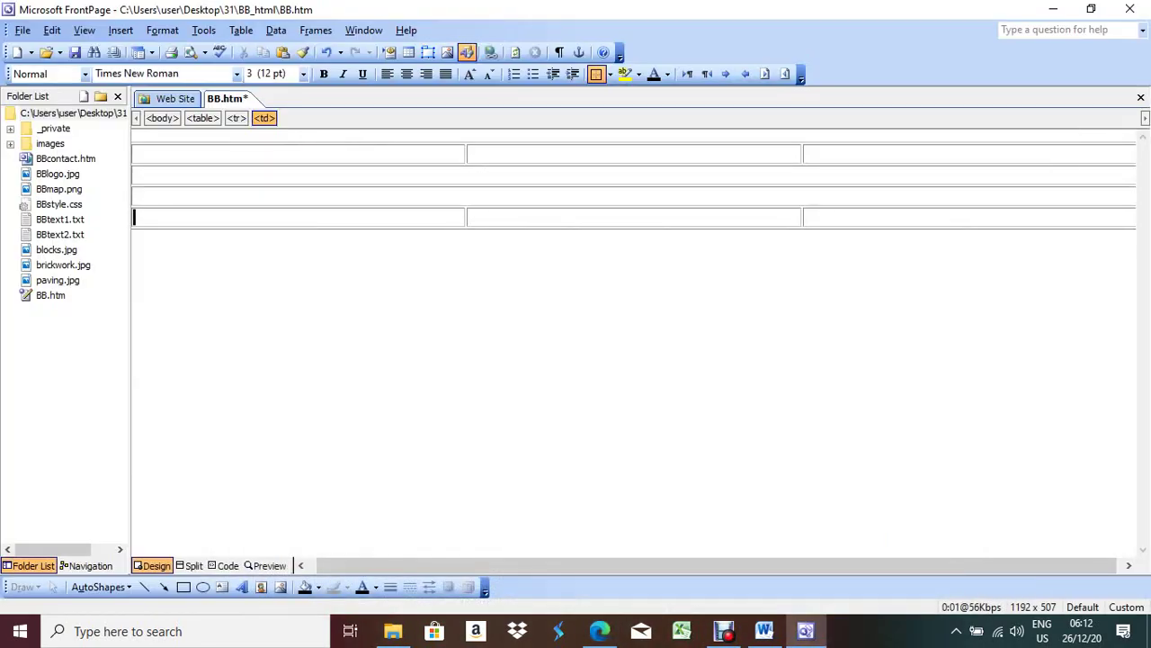
click(135, 218)
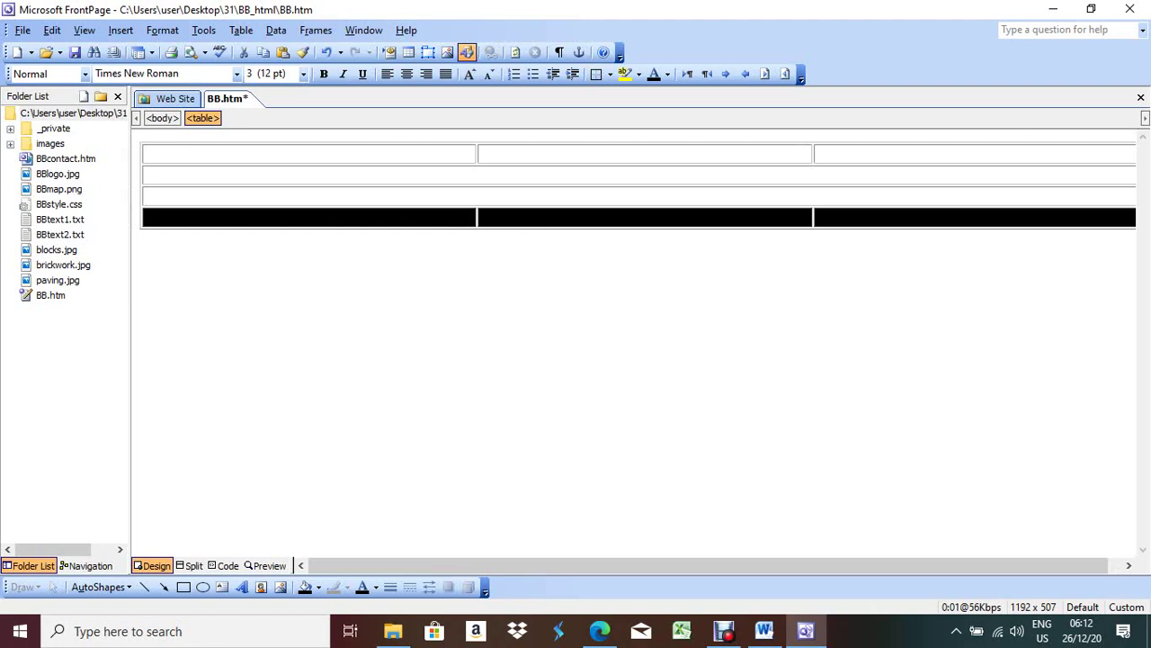
right_click(579, 217)
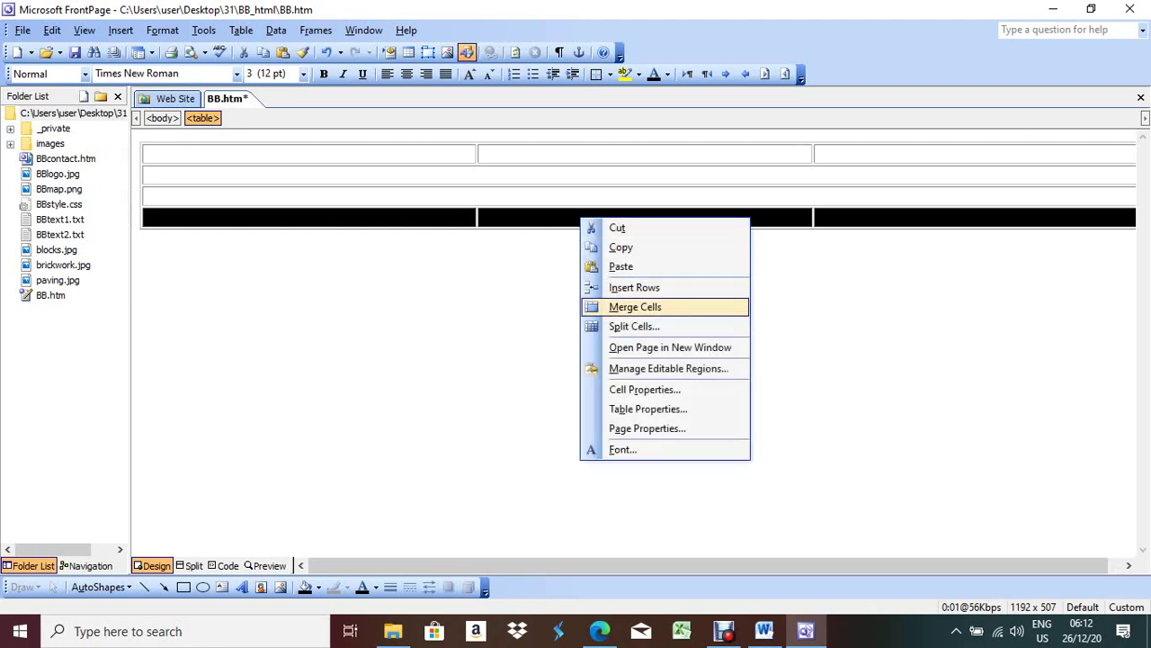
click(630, 305)
right_click(522, 217)
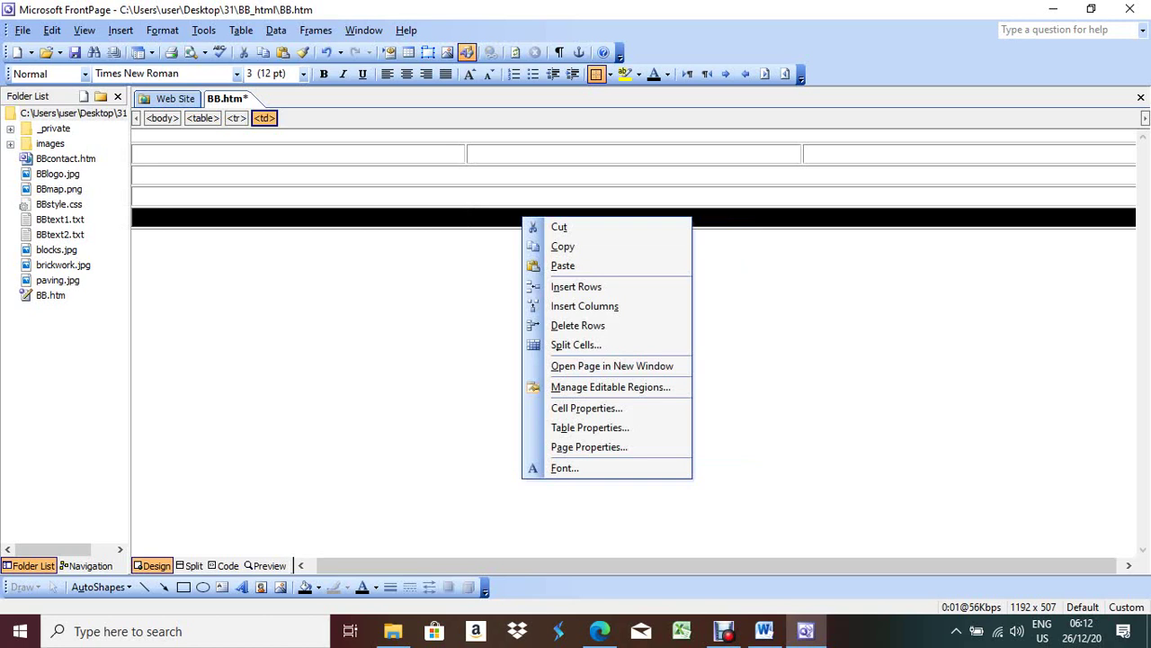
click(576, 345)
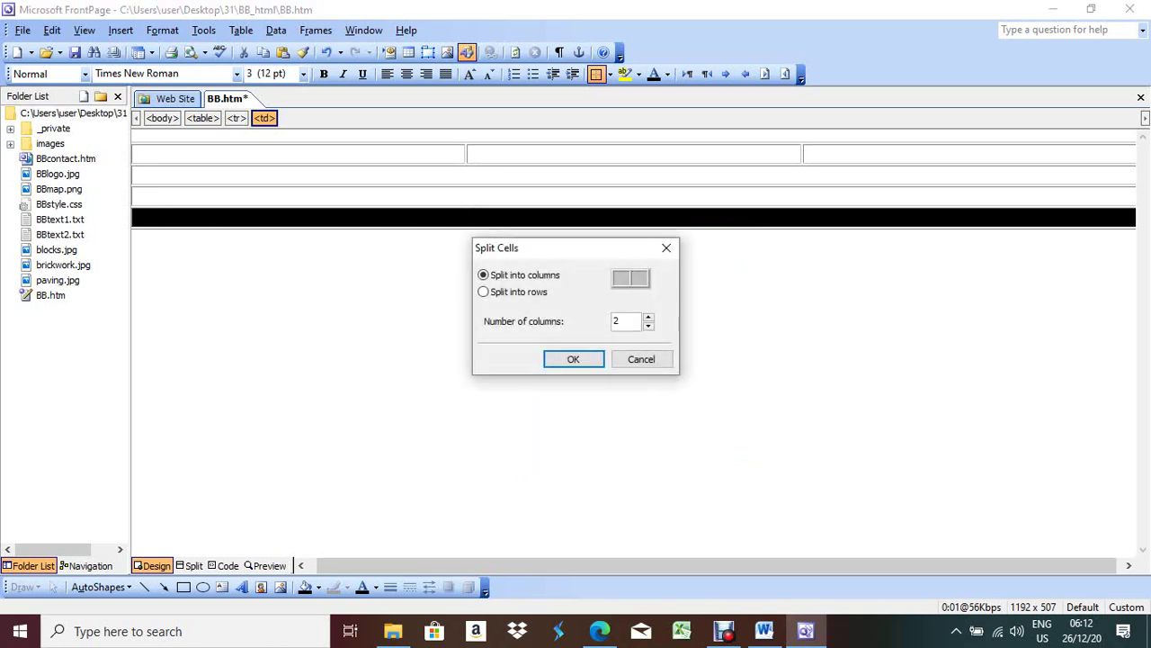
drag(531, 249, 533, 180)
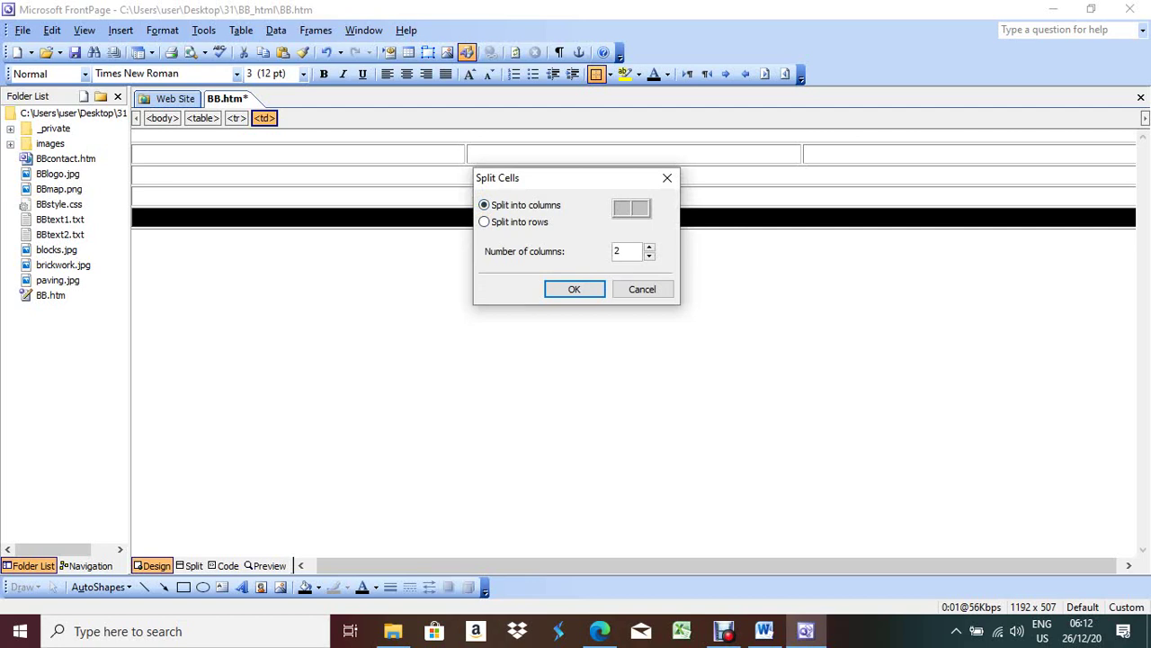
key(Return)
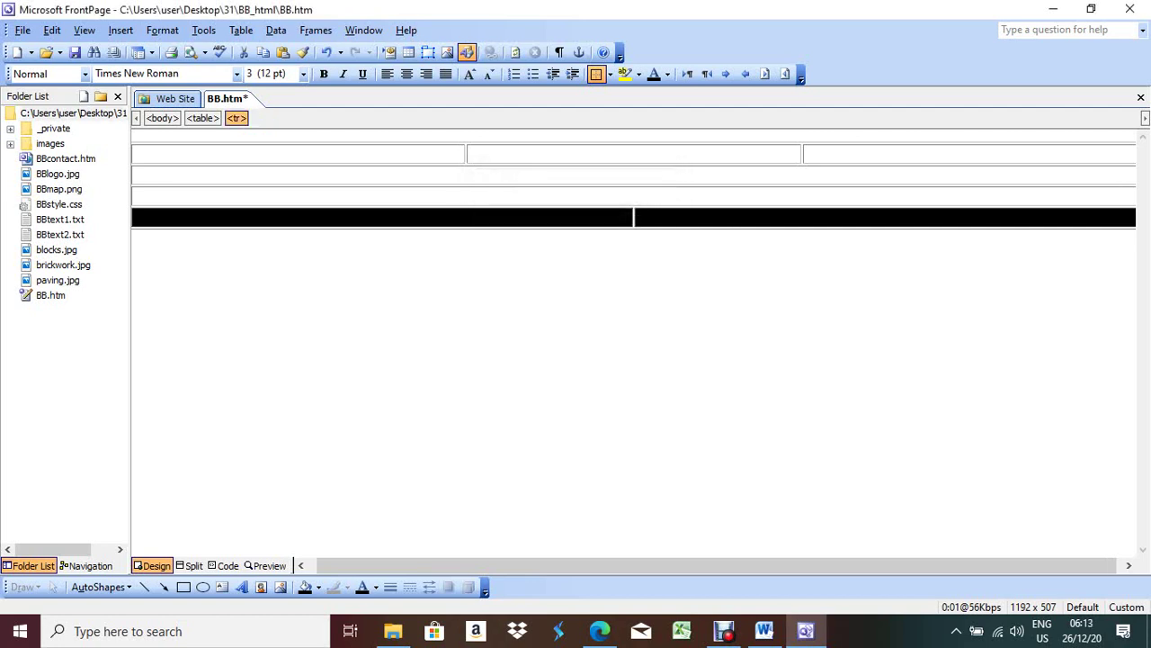
click(135, 218)
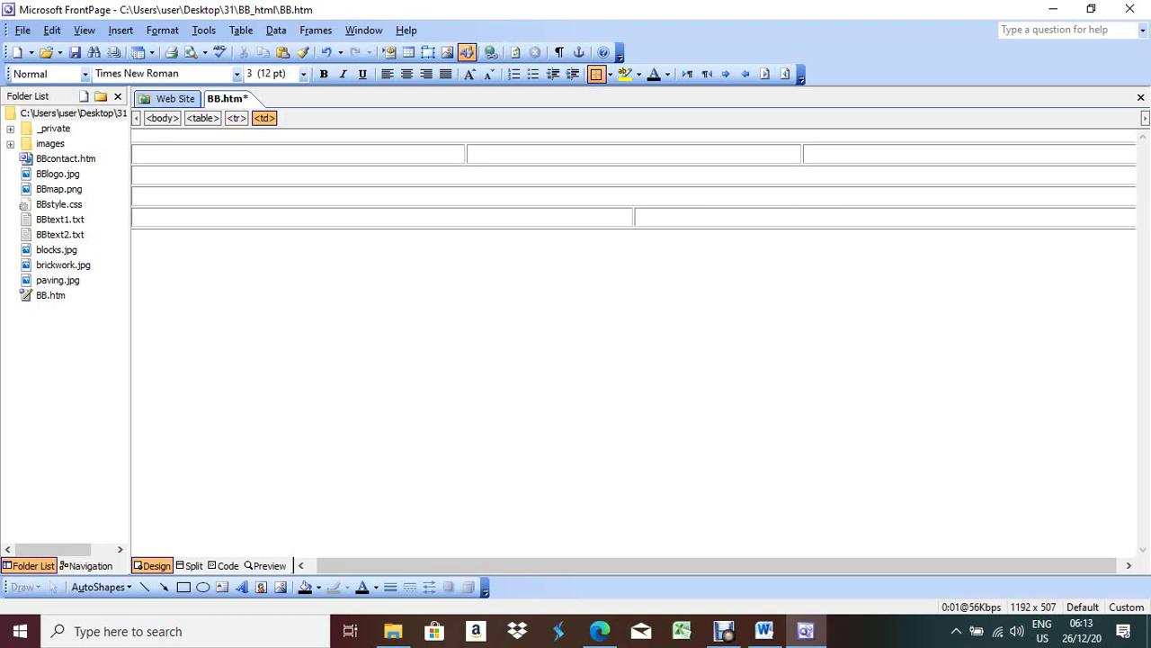
click(637, 217)
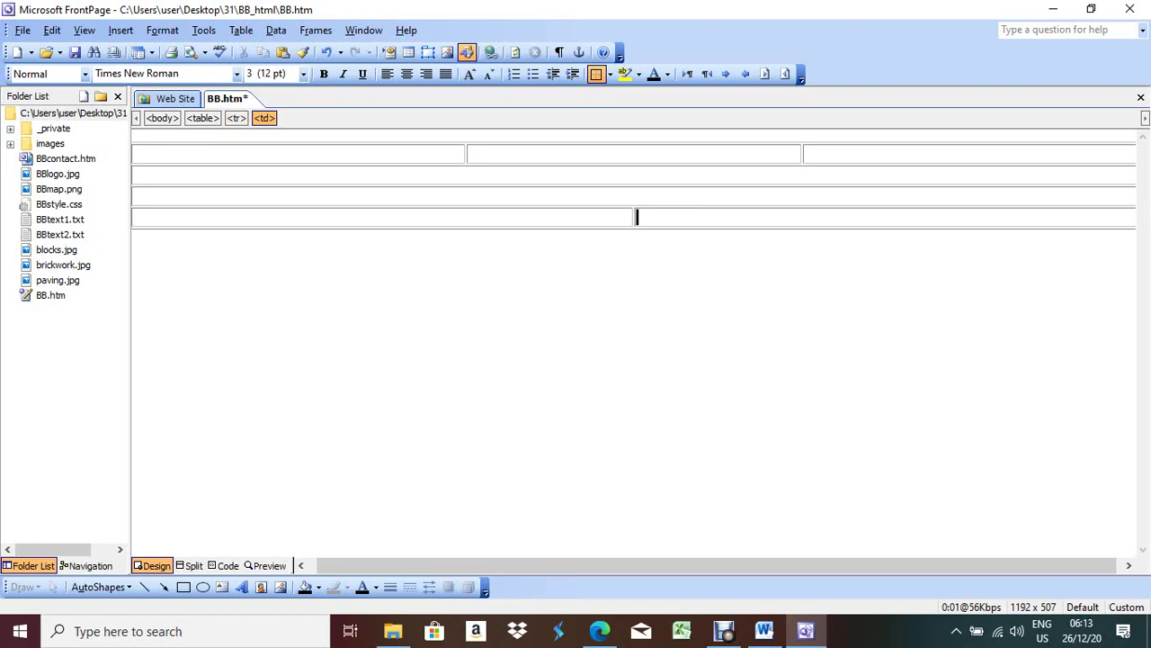
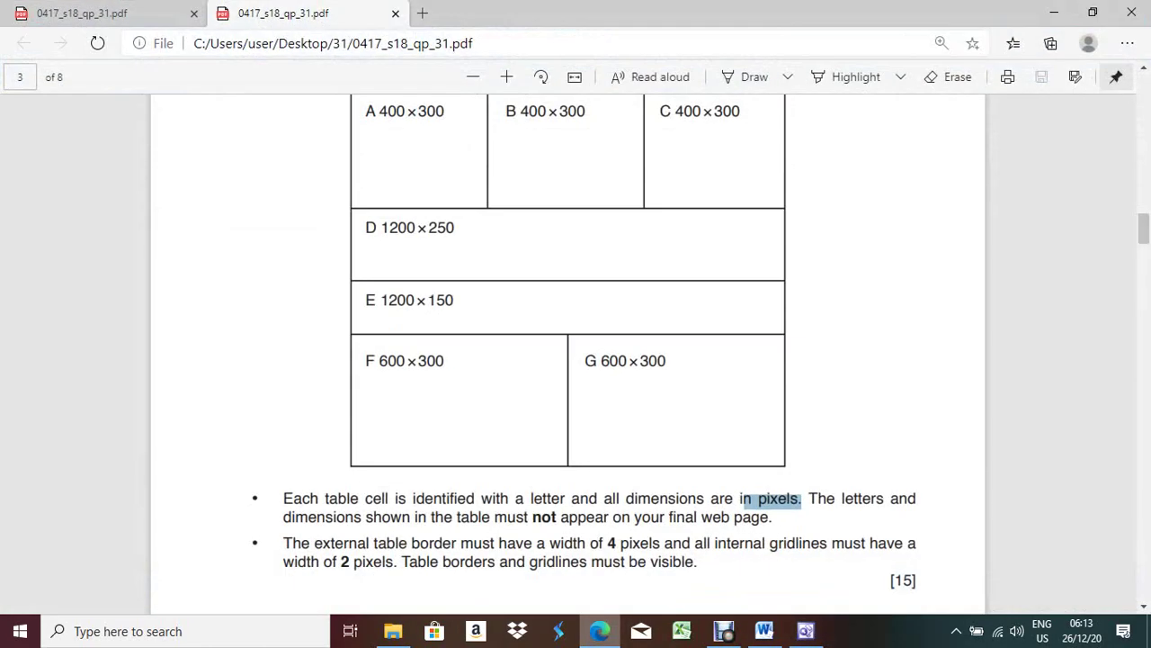
Read the page 3 table cell sizes in the question paper, then return to BB.htm
key(alt+Tab)
key(alt+Tab)
scroll(568, 360, up, 3)
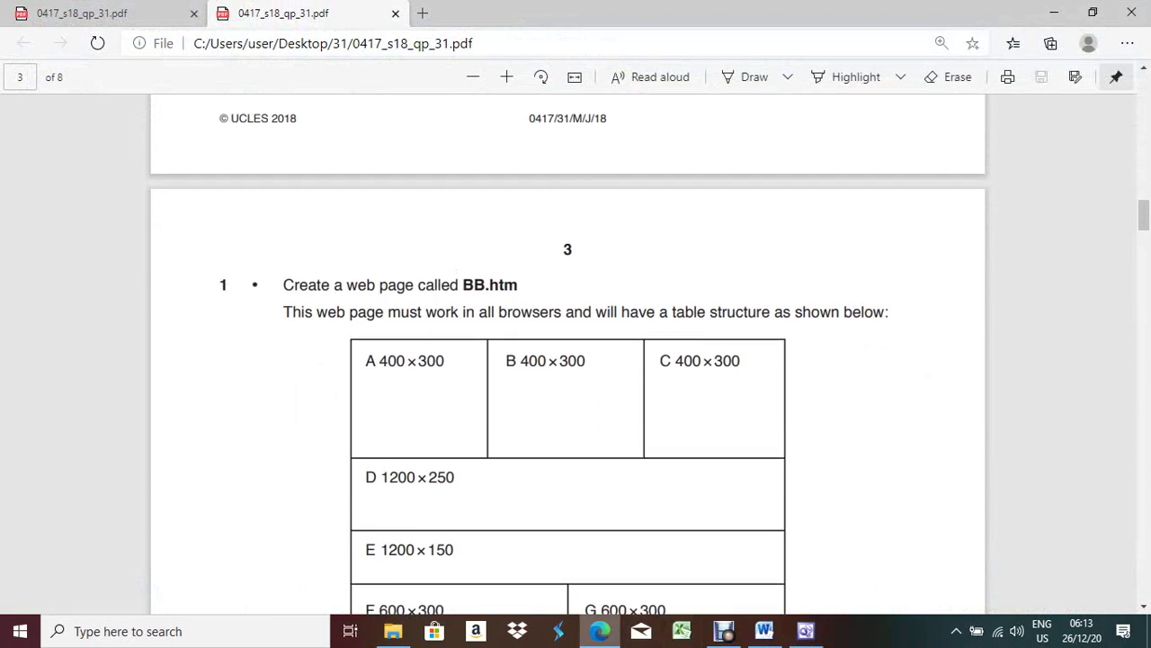
key(alt+Tab)
Make the first top-row cell 400 pixels wide and 300 pixels high
right_click(335, 156)
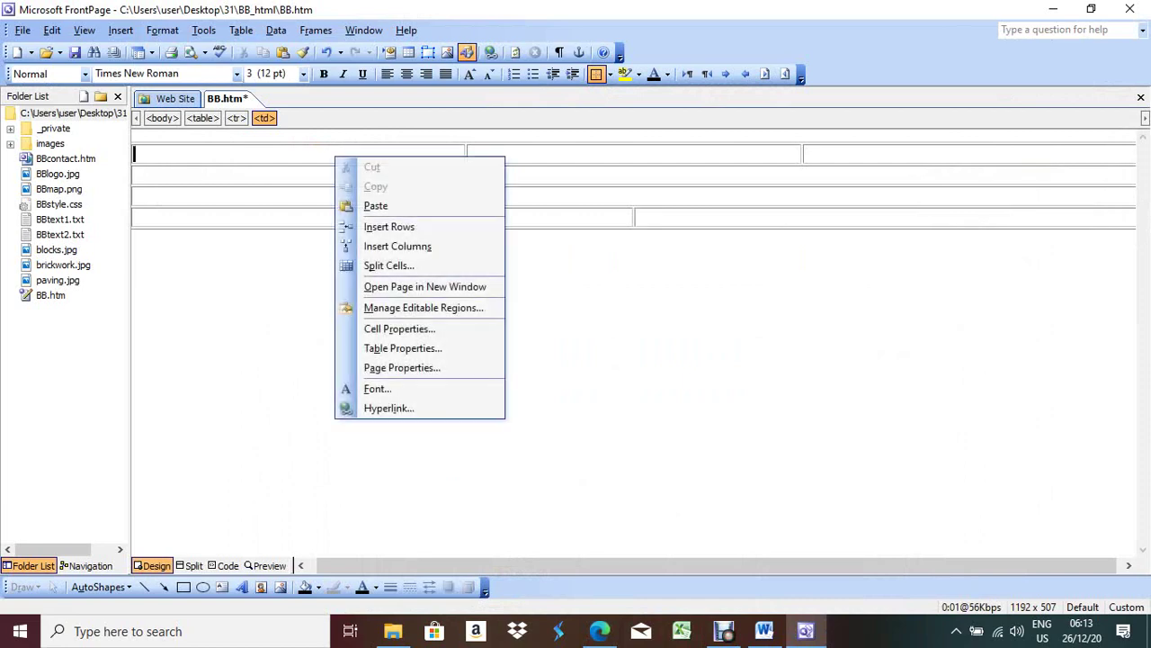
key(Down)
key(Down)
key(Up)
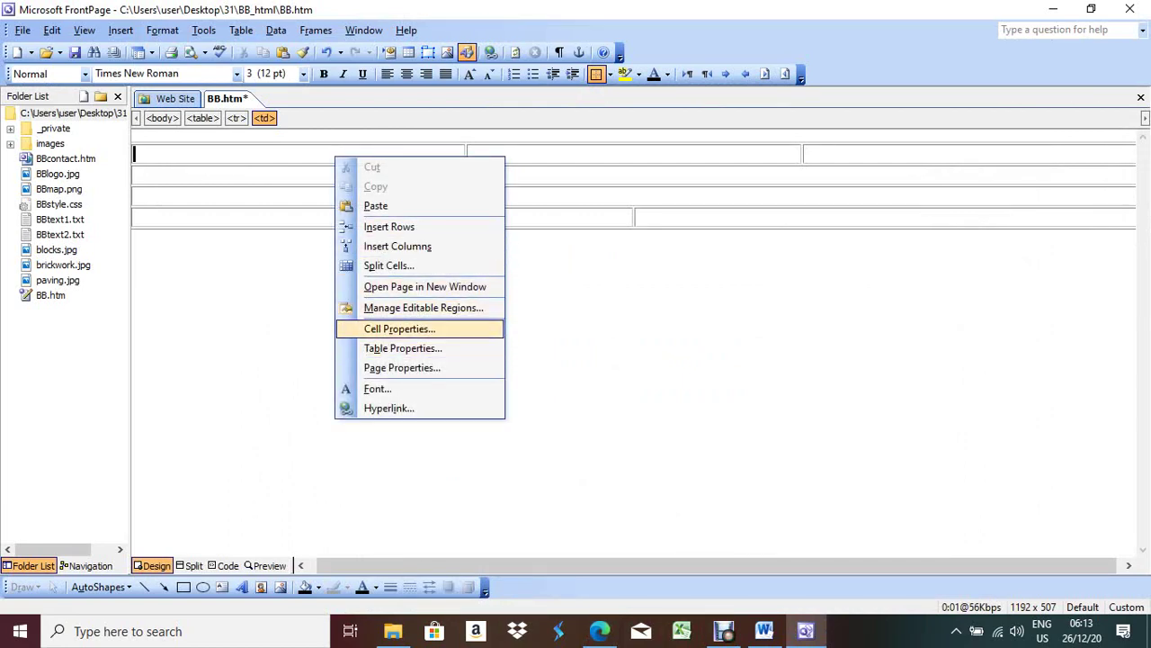
key(Return)
click(603, 189)
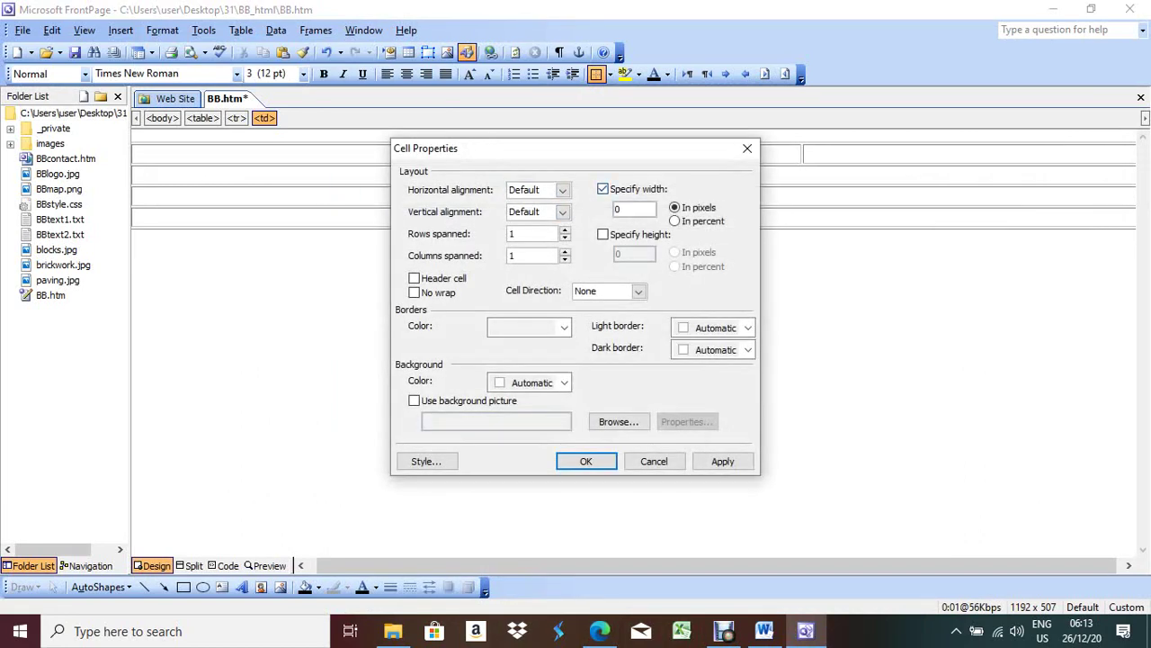
click(602, 234)
double_click(619, 208)
text(400)
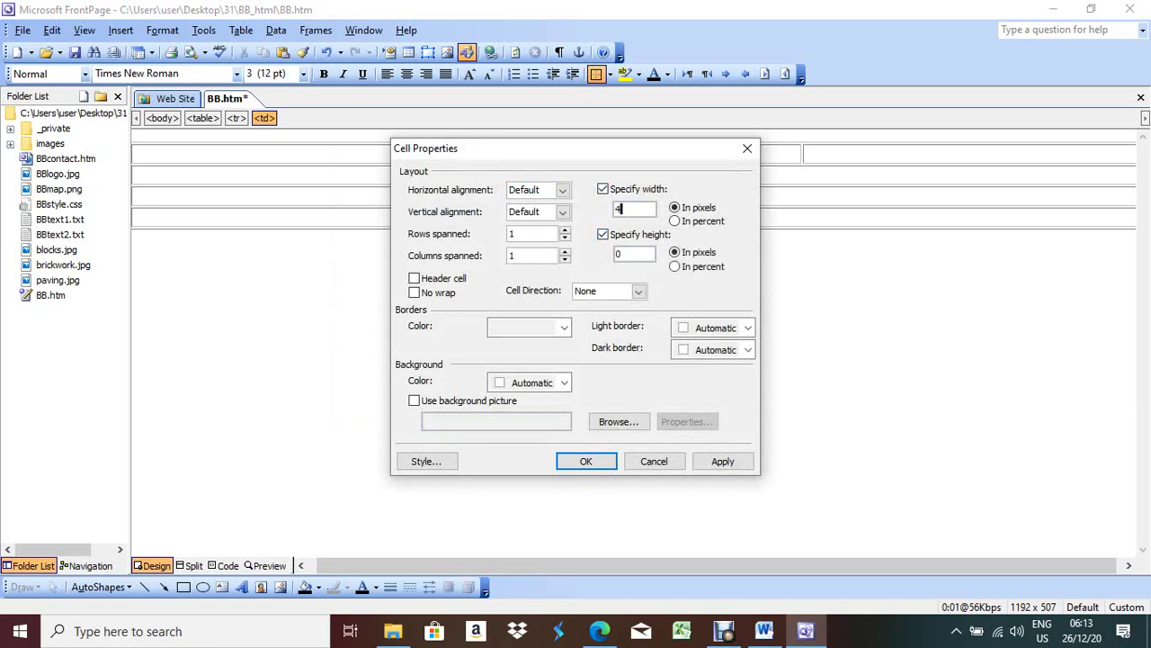
double_click(619, 253)
text(300)
click(723, 460)
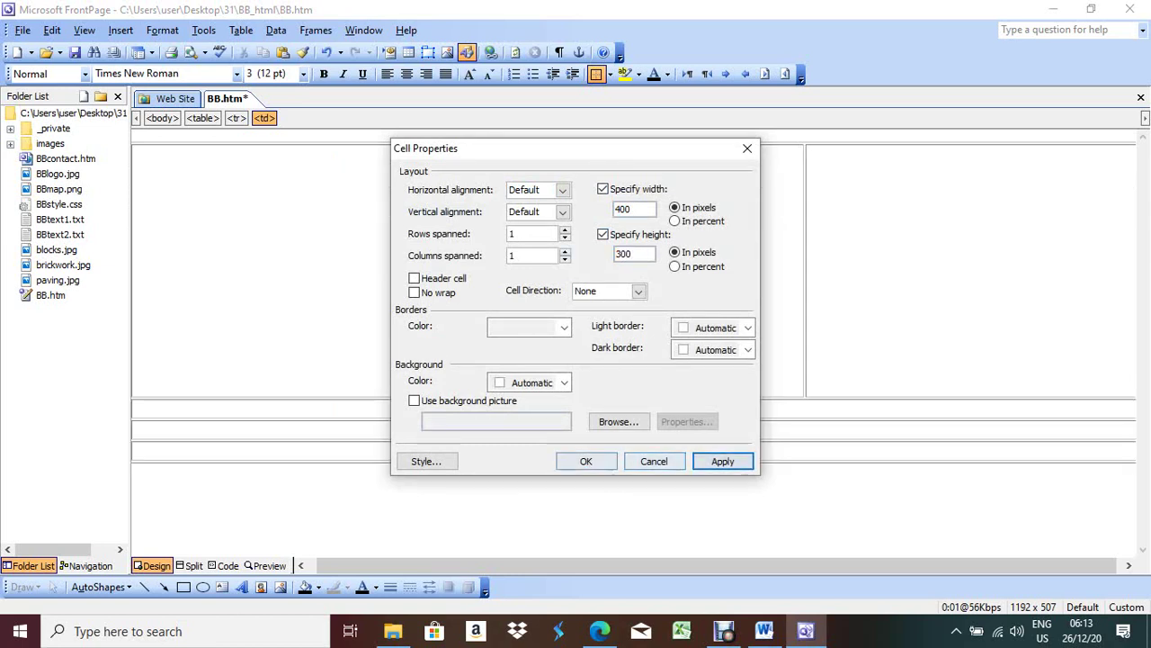
click(586, 461)
Give the middle top-row cell the same 400 by 300 pixel size
right_click(676, 293)
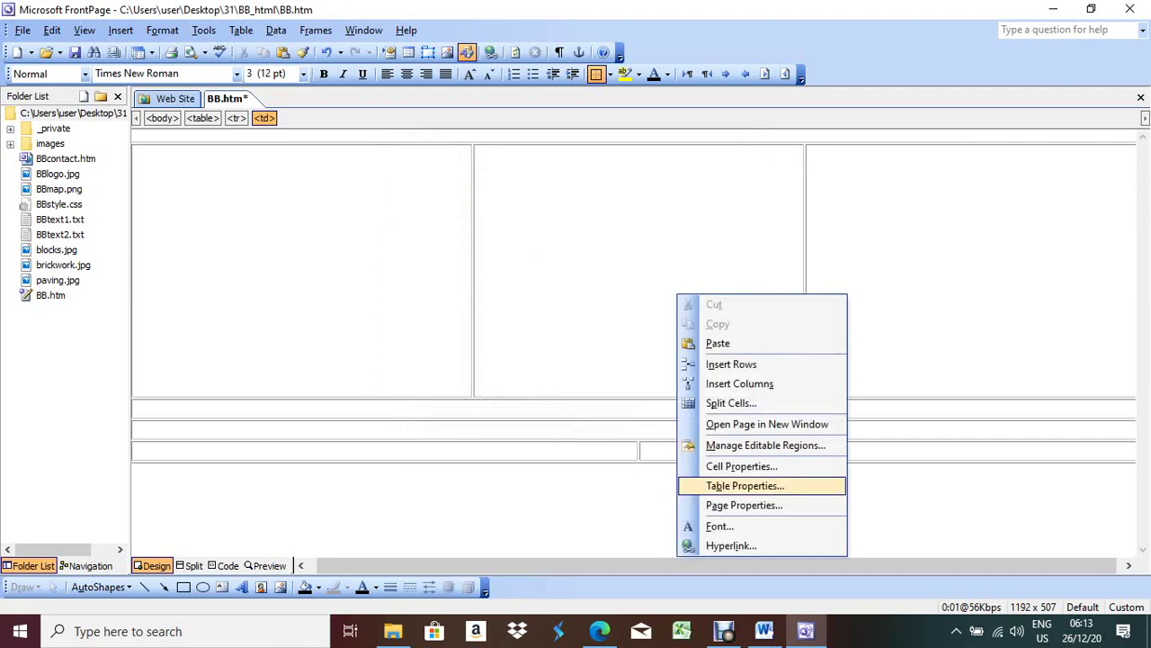
key(Return)
key(alt+w)
key(alt+g)
text(400)
key(Tab)
text(300)
click(722, 461)
click(585, 461)
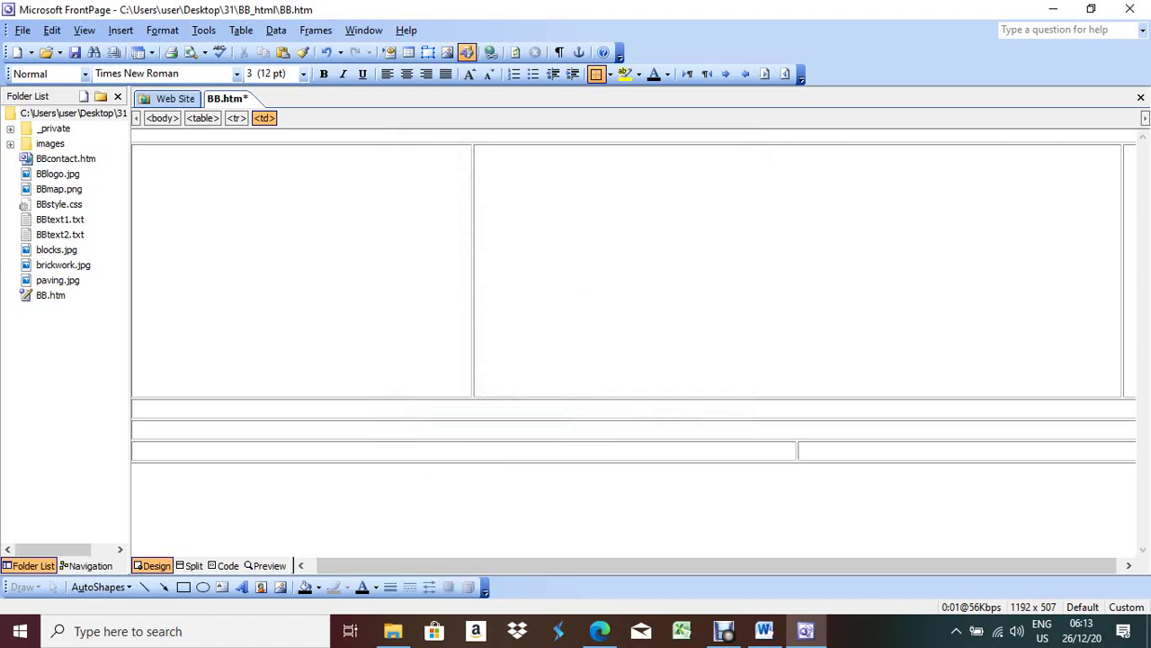
Reopen the wide right cell's properties and reapply its settings
right_click(854, 309)
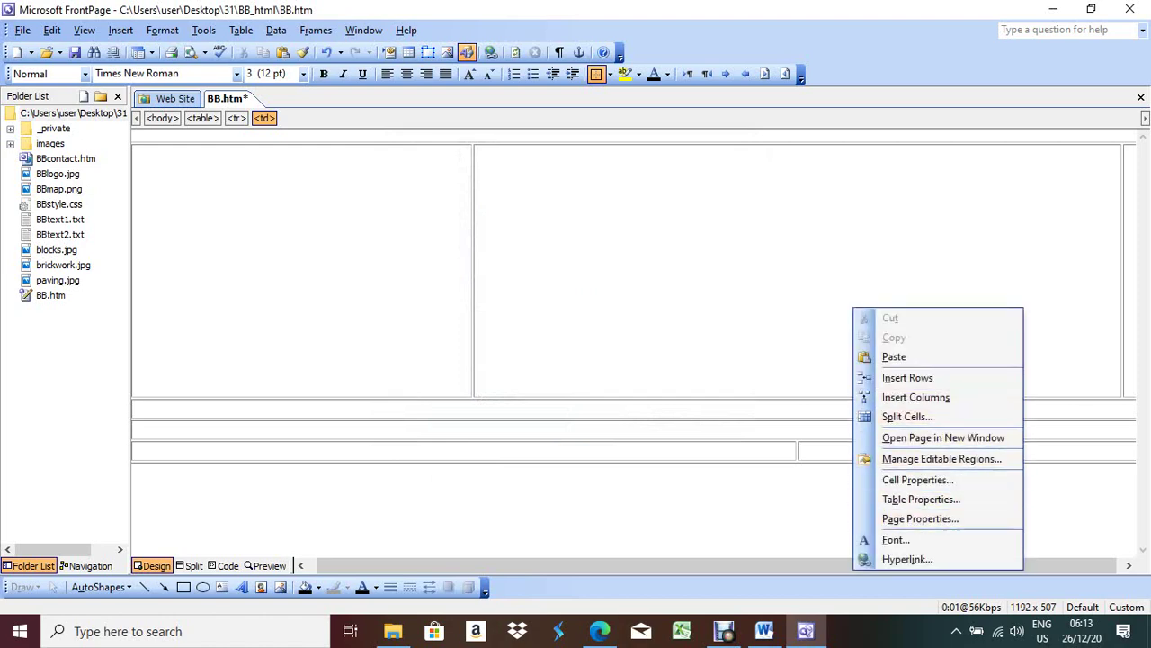
click(918, 480)
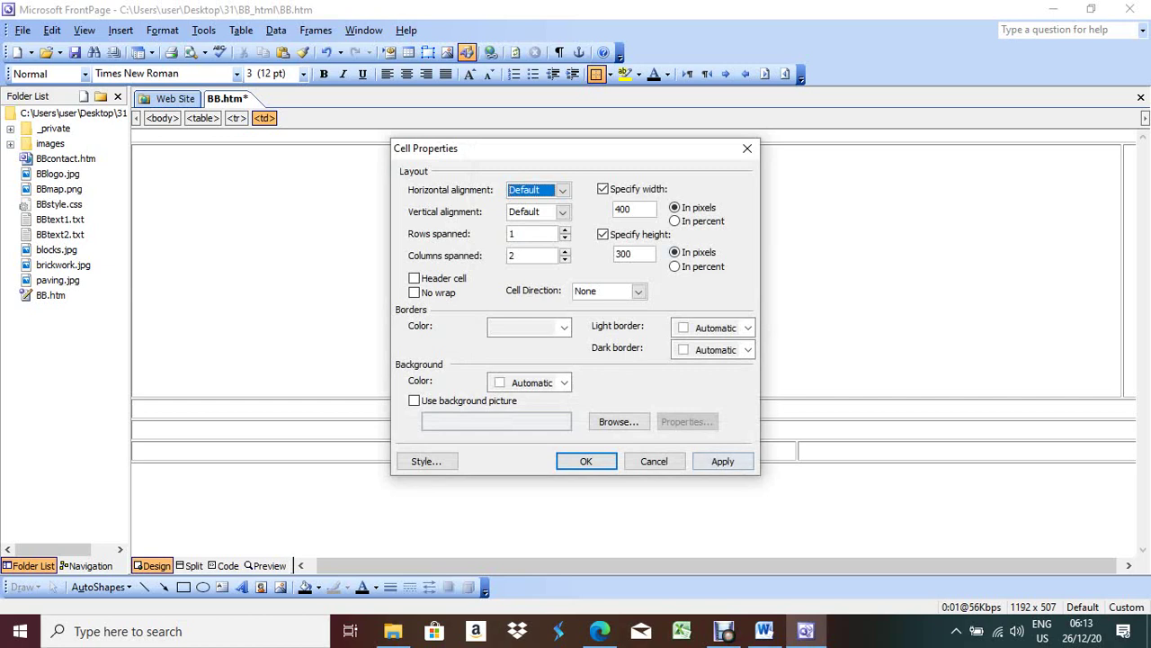
click(723, 461)
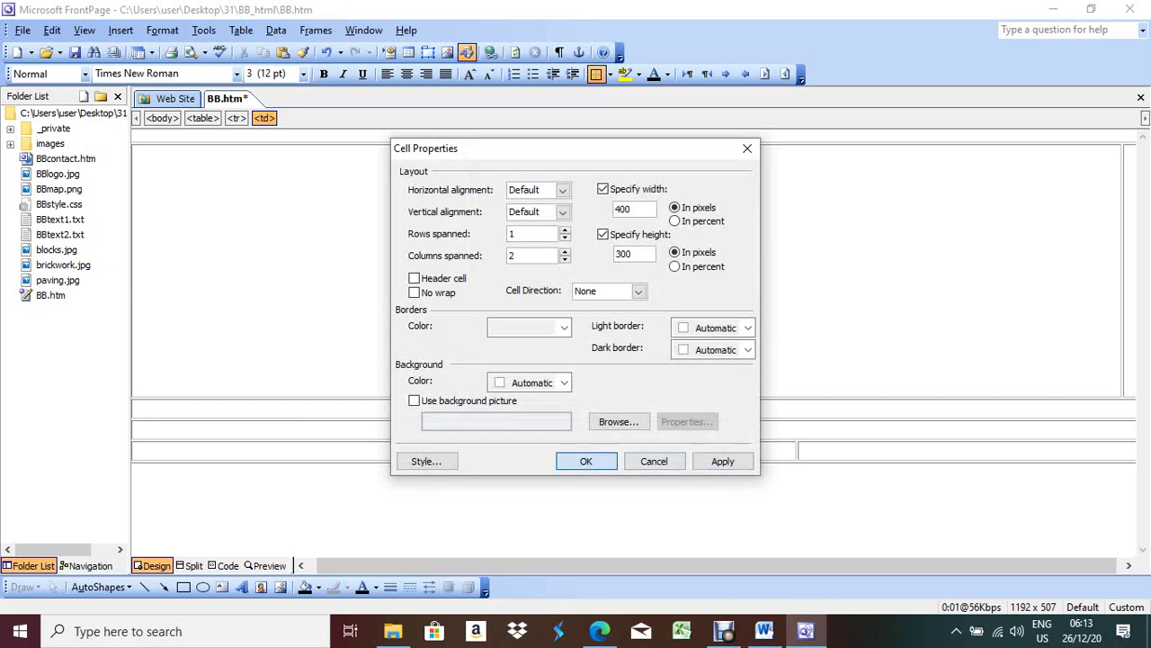
click(586, 460)
Set the rightmost top-row cell to 400 by 300 pixels
click(1126, 270)
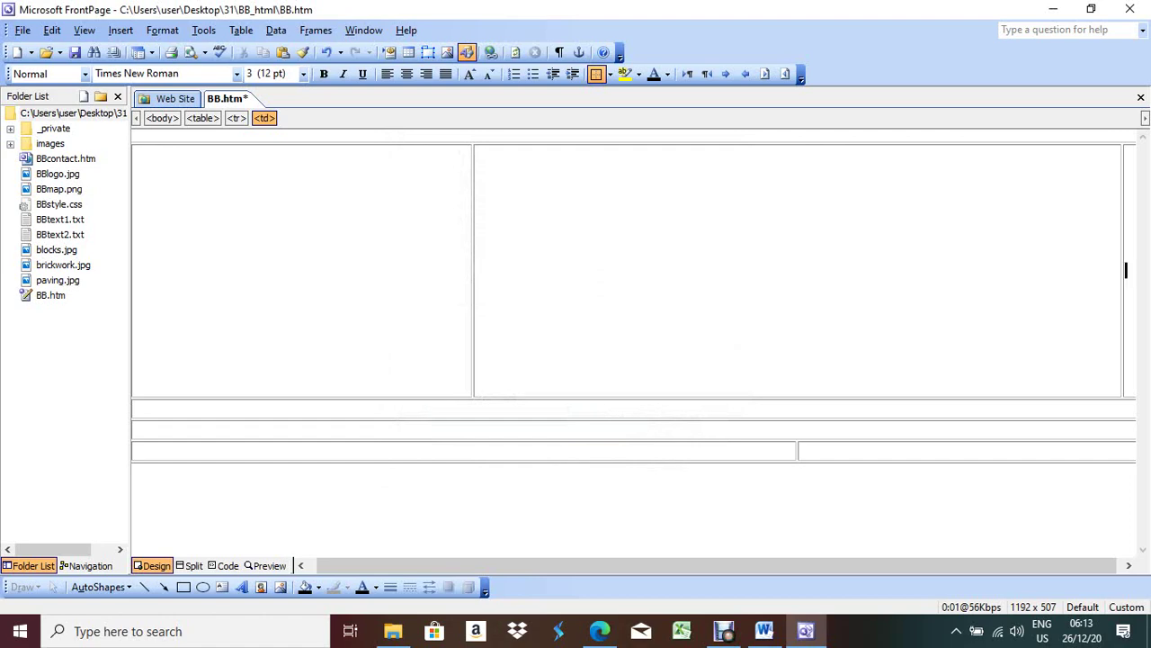
right_click(1126, 270)
key(Down)
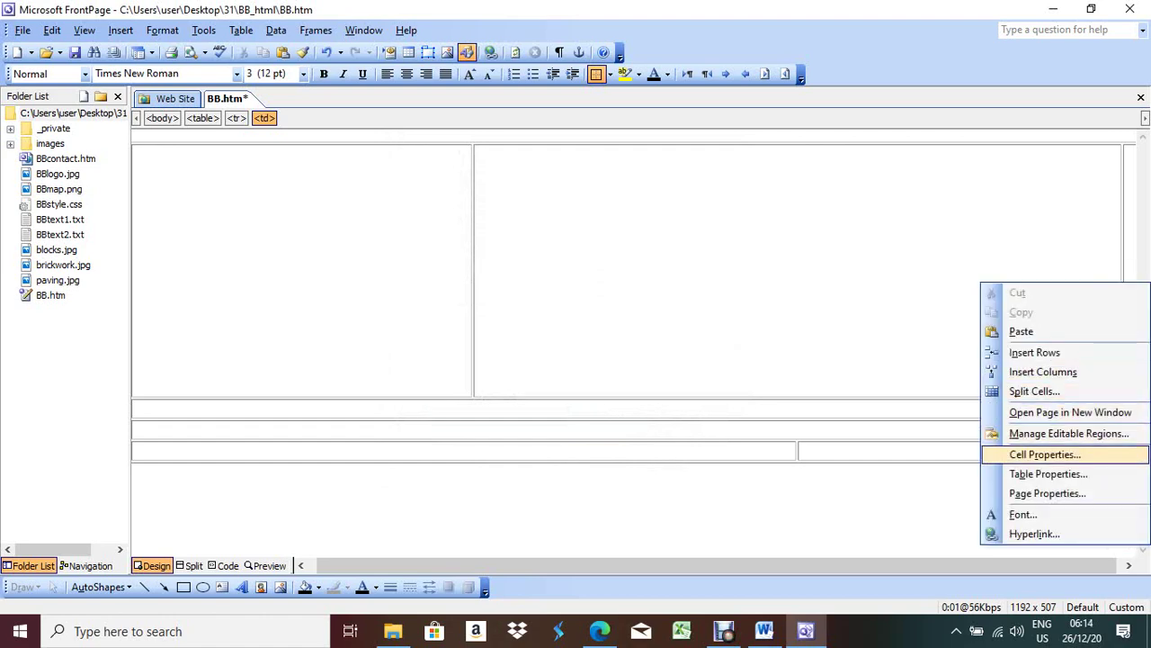
key(Return)
key(alt+w)
key(alt+g)
key(shift+Tab)
key(shift+Tab)
text(400)
key(Tab)
key(Tab)
key(Tab)
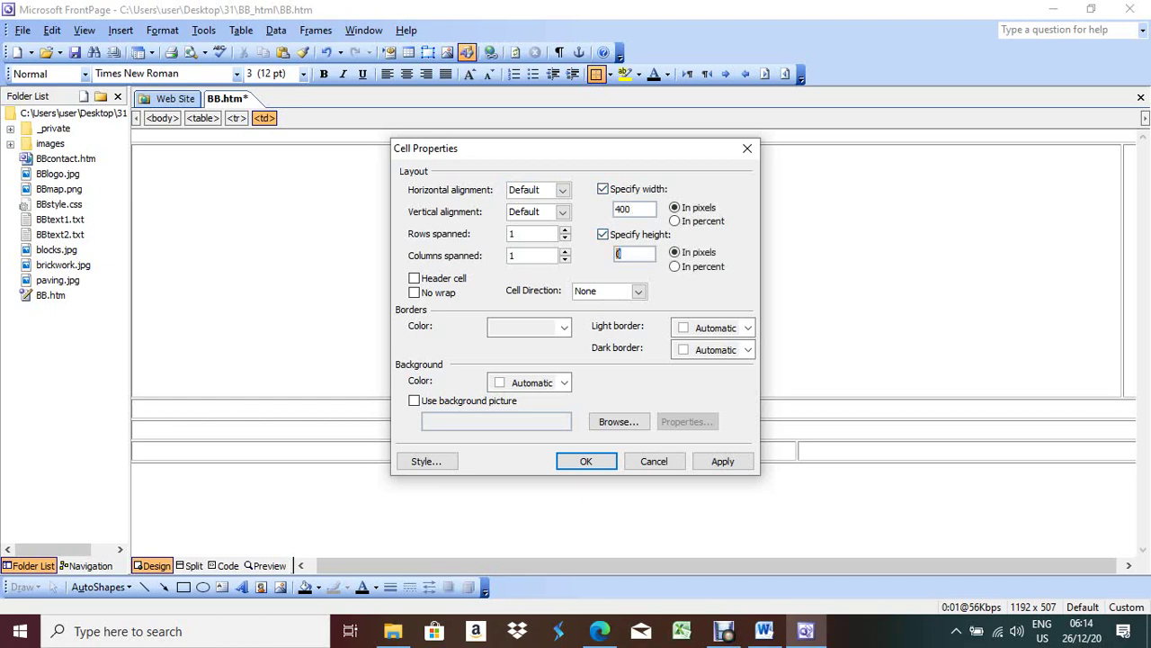
text(300)
click(723, 461)
click(585, 461)
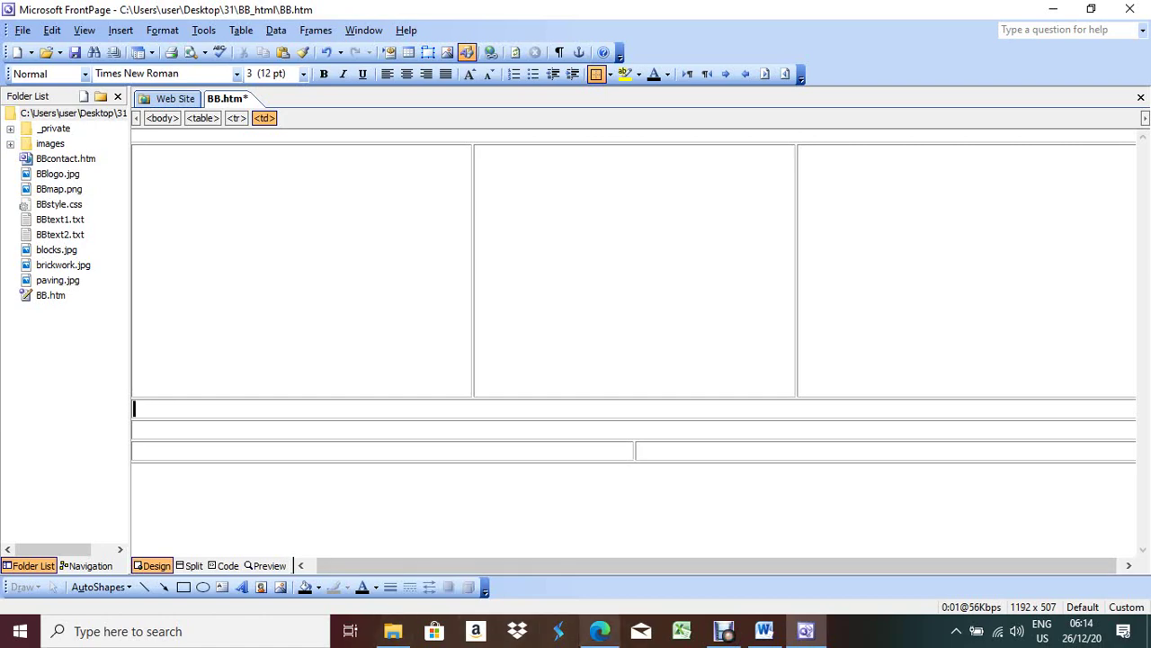
click(599, 631)
Make the full-width row under the top cells 250 pixels high
scroll(568, 360, down, 1)
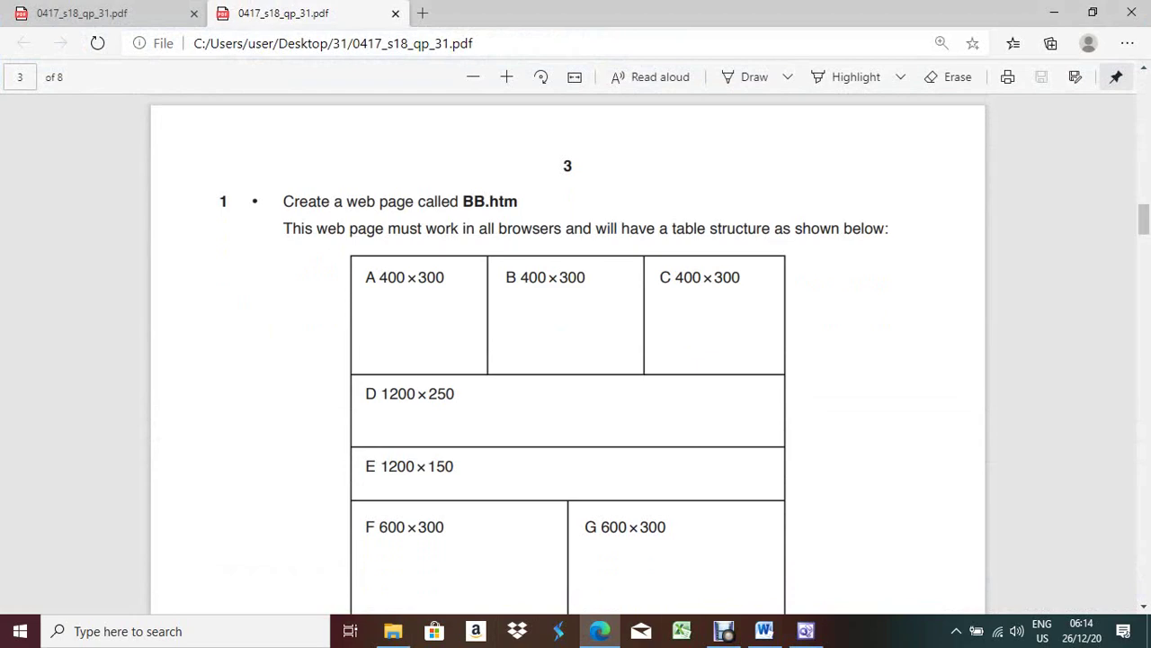
click(724, 631)
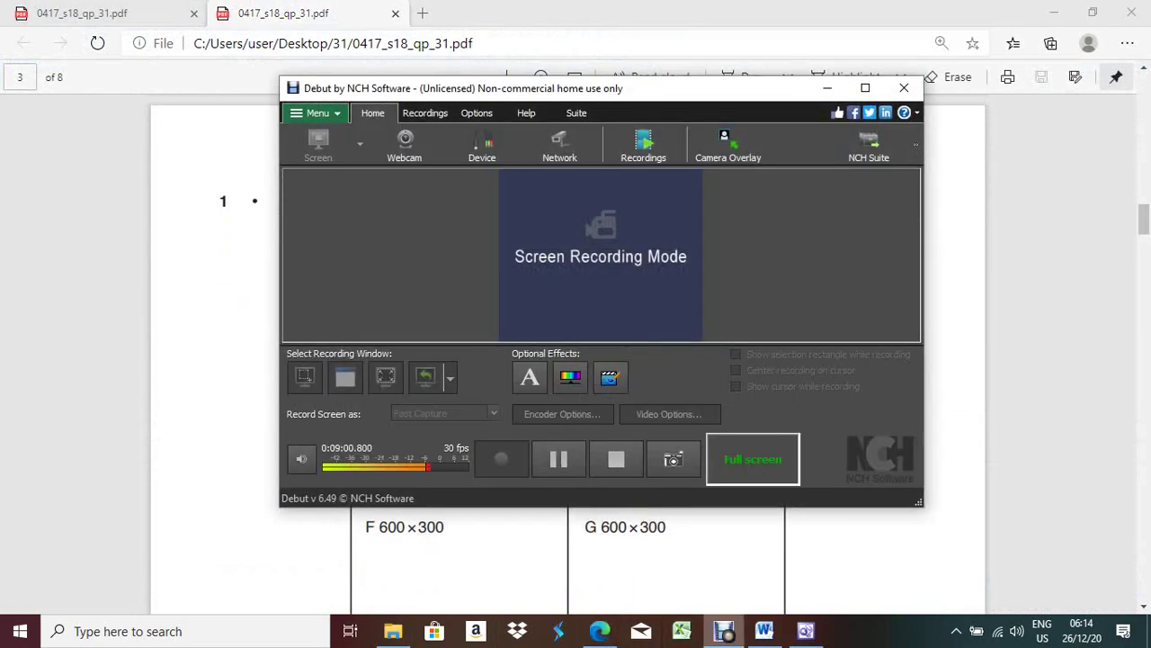
click(724, 631)
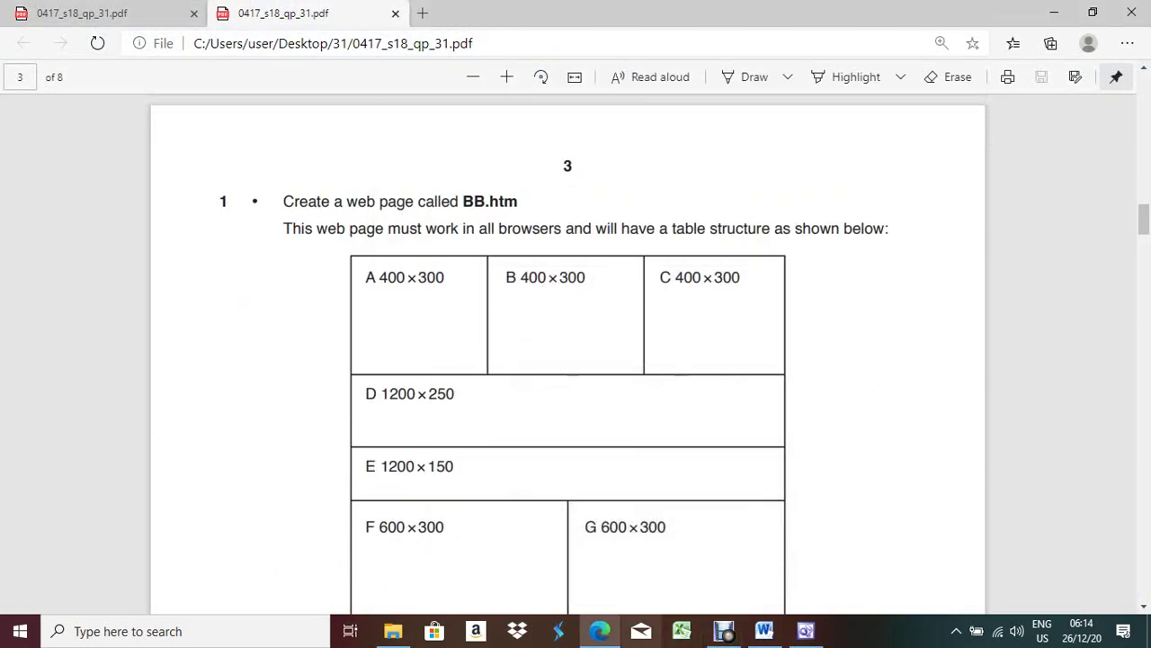
key(alt+Tab)
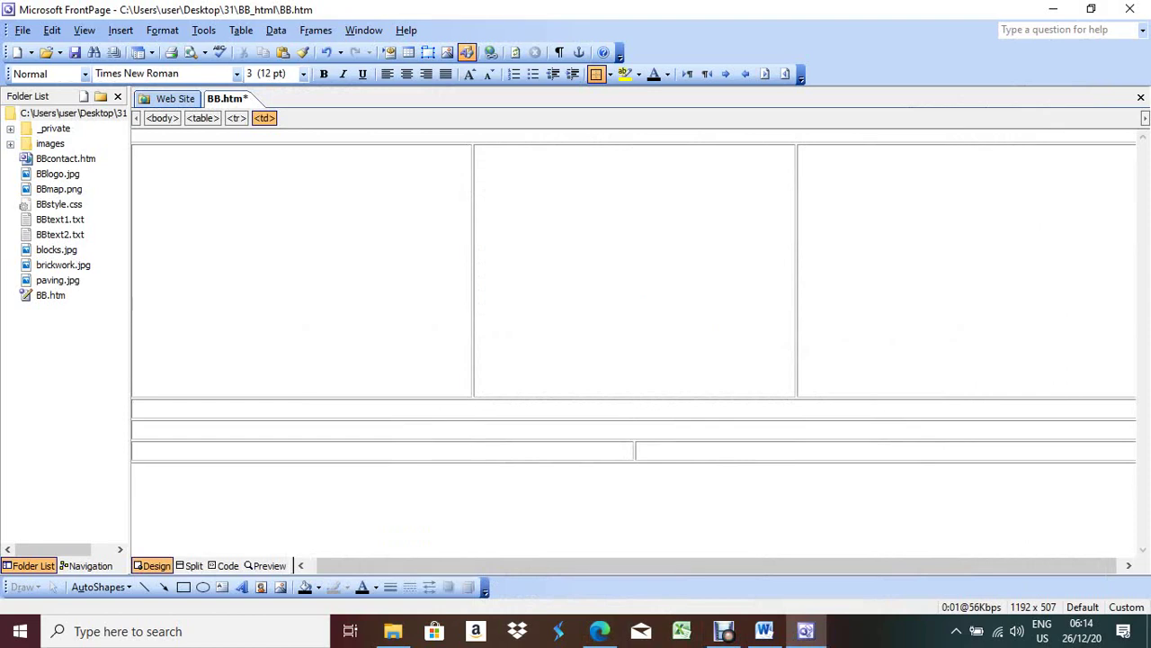
right_click(466, 411)
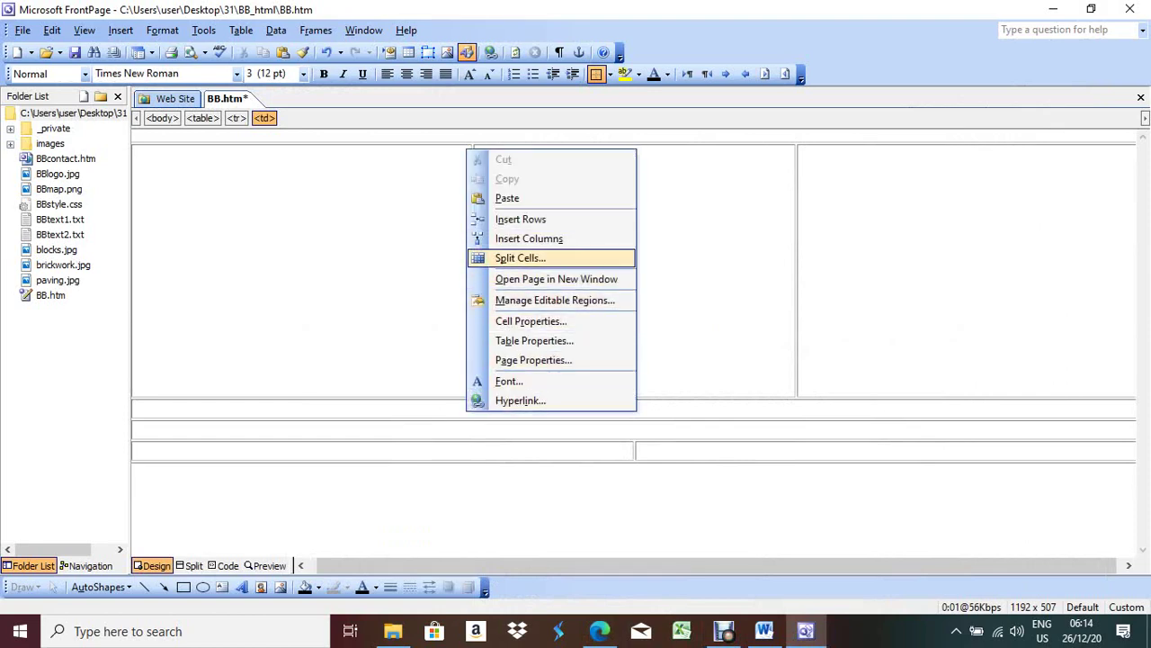
click(530, 321)
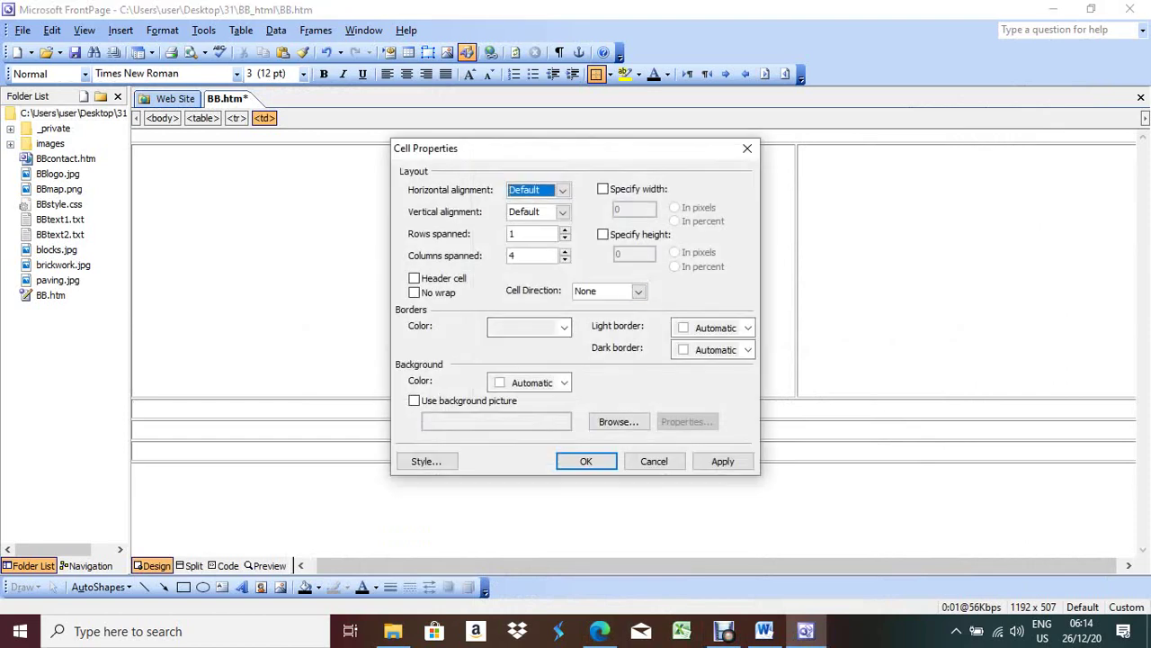
click(602, 233)
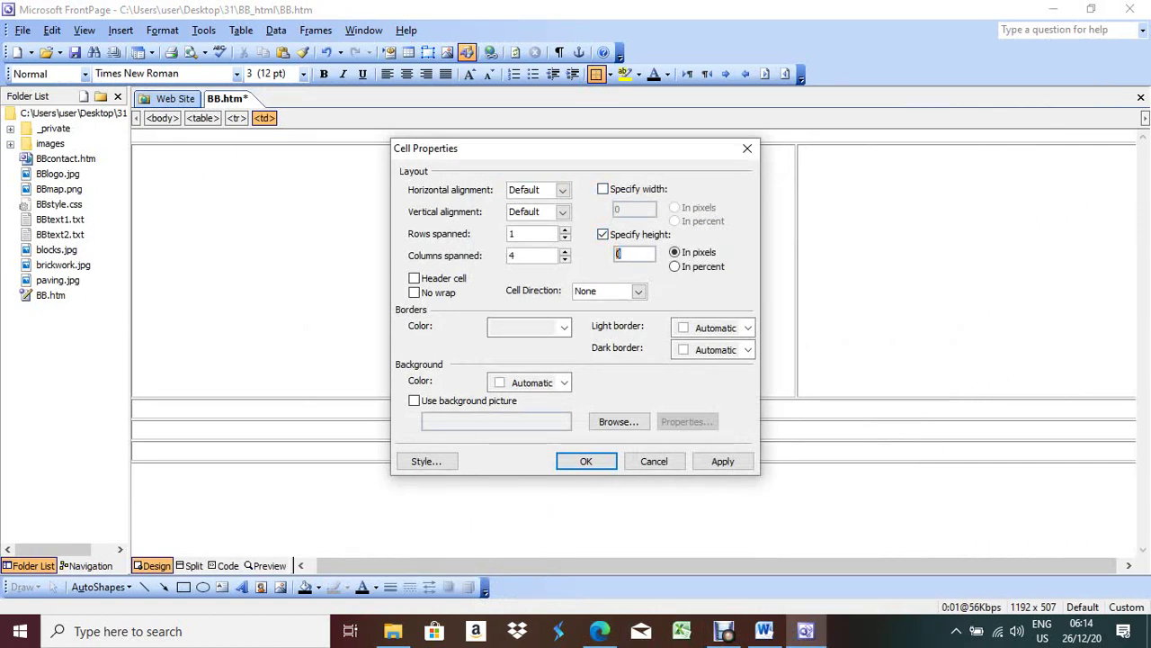
text(250)
key(Return)
Make the thin row below it 150 pixels high
click(439, 491)
right_click(439, 491)
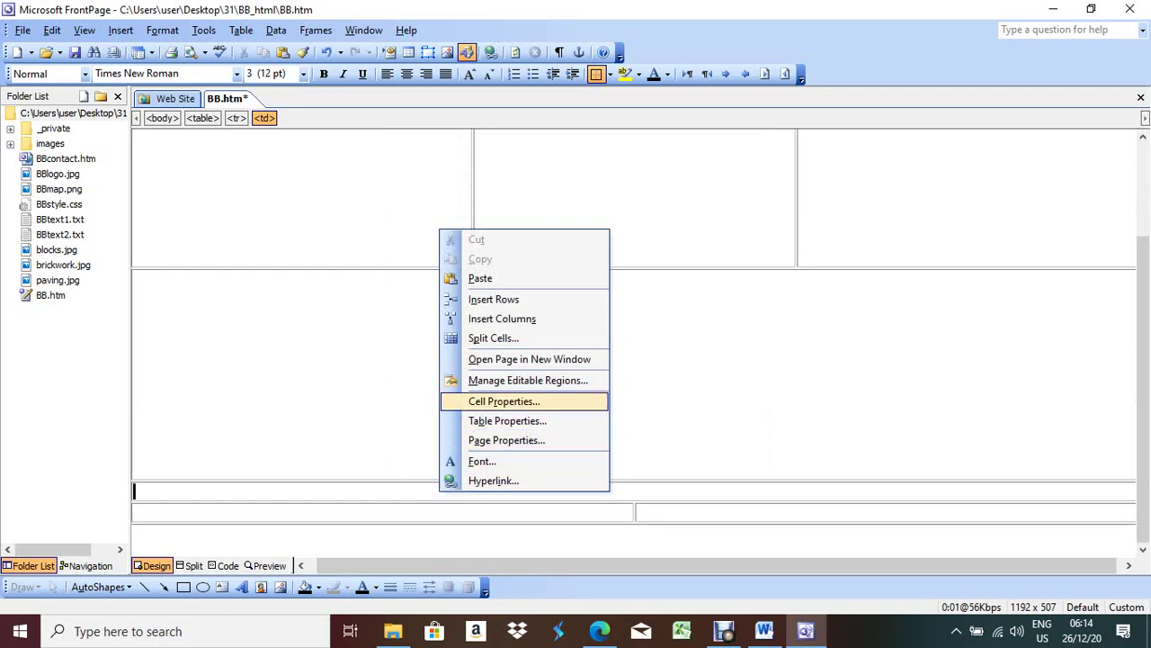
key(Return)
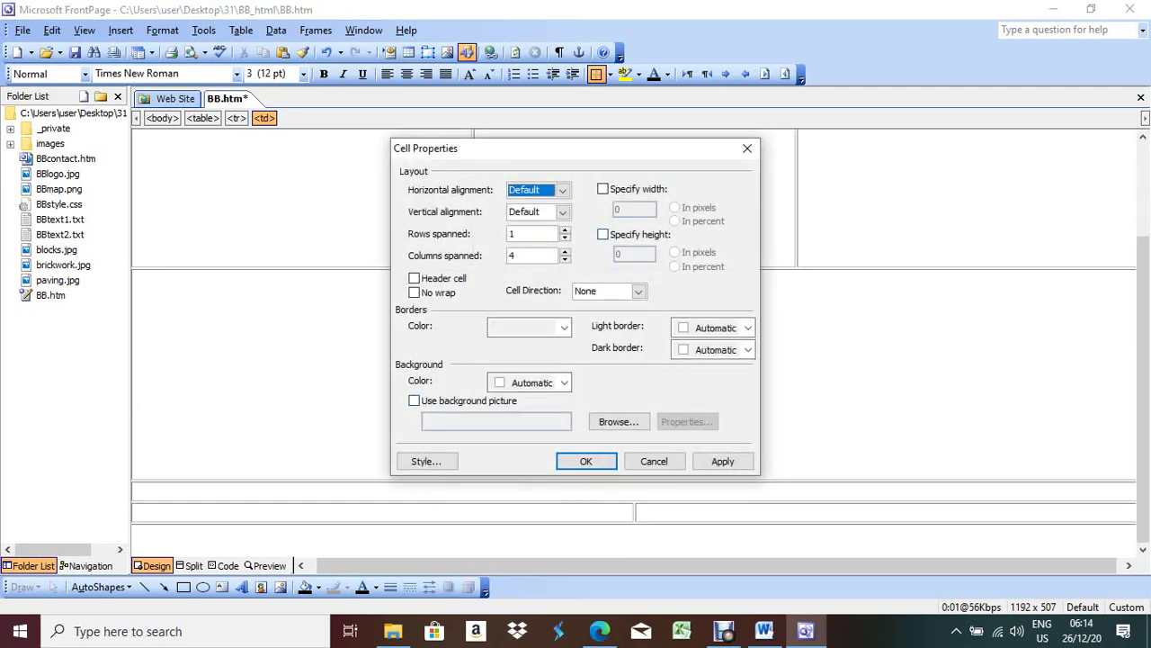
key(alt+g)
key(Tab)
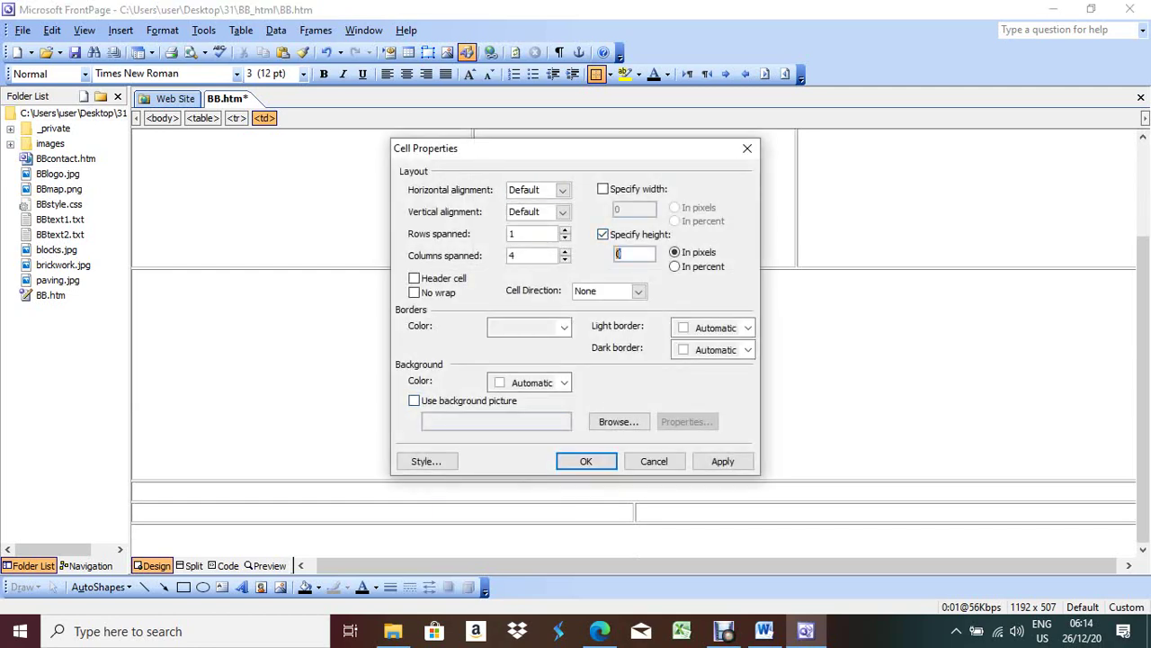
text(150)
click(599, 630)
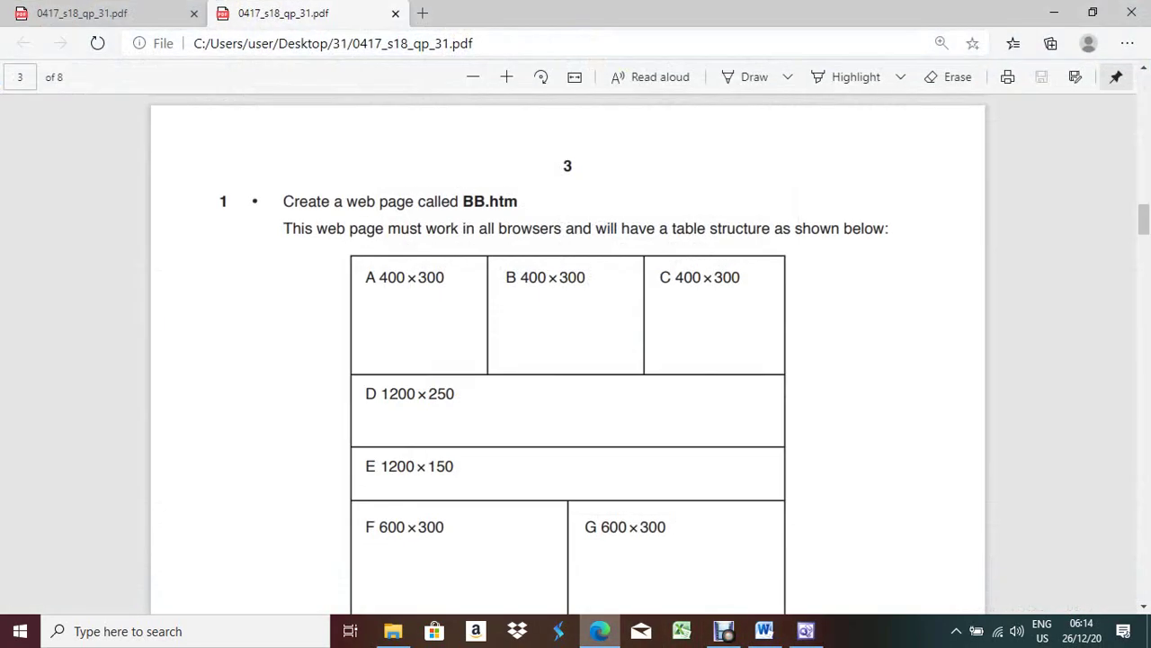
key(alt+Tab)
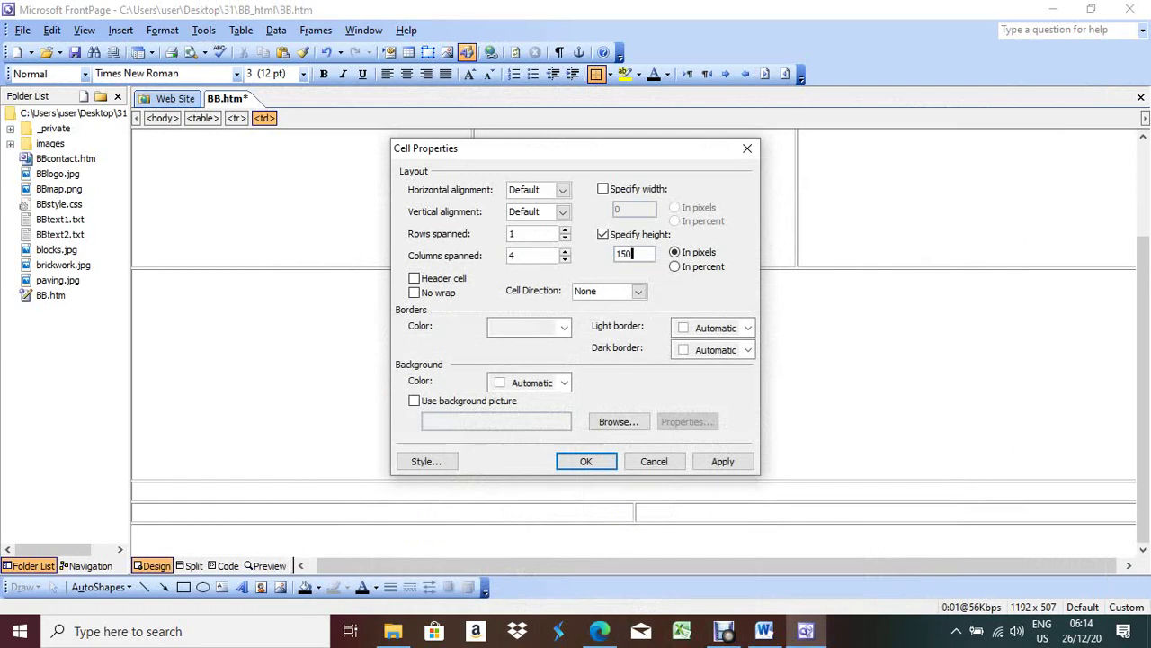
key(Return)
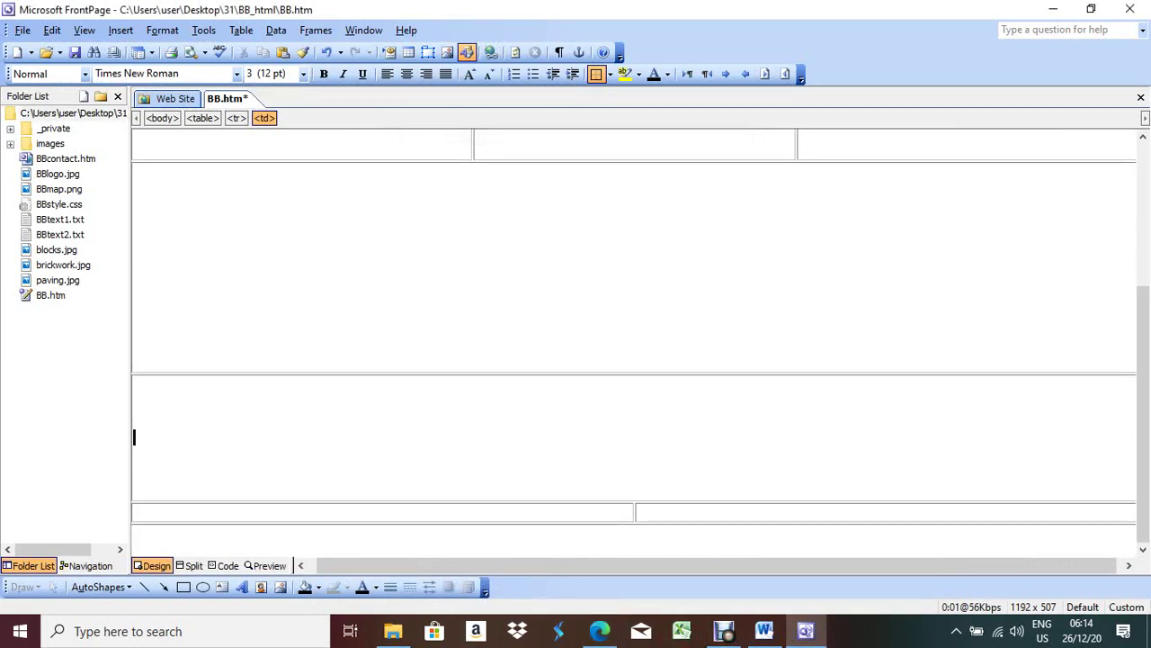
Make the first bottom-row cell 600 pixels wide and 300 pixels high
right_click(527, 246)
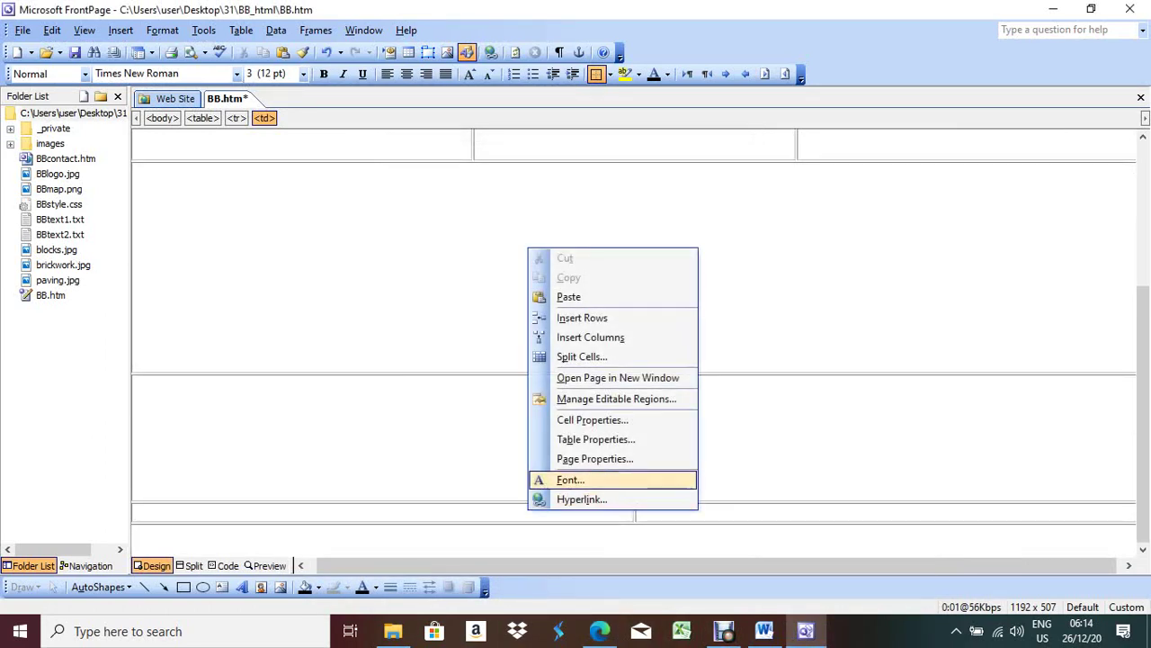
click(593, 417)
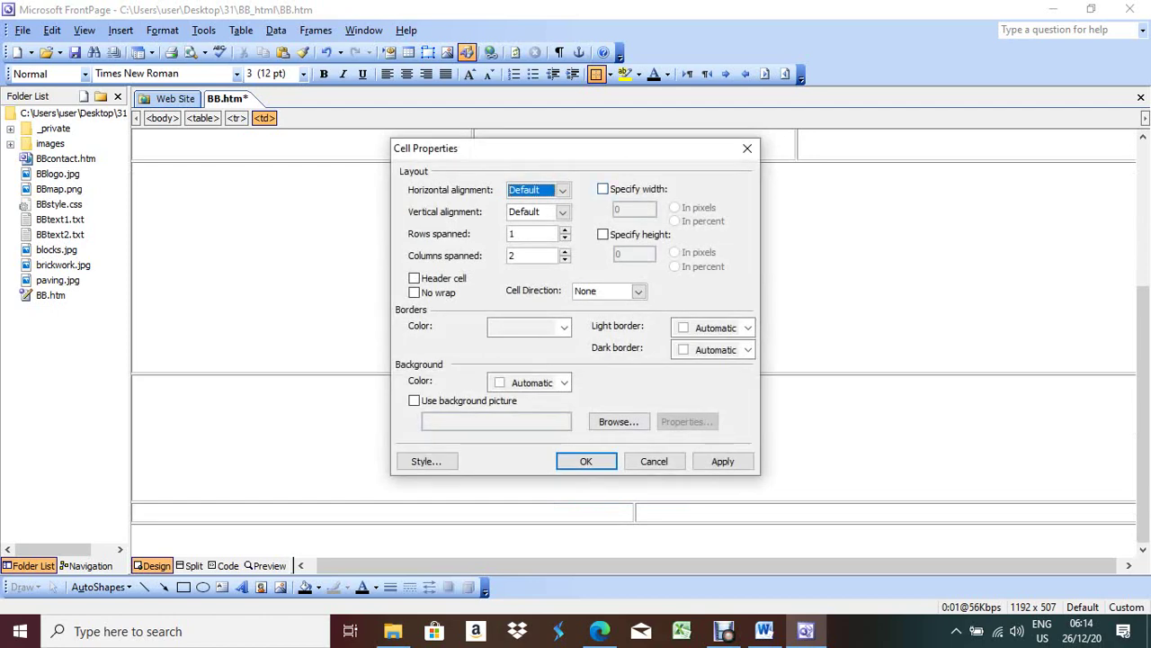
key(alt+w)
key(alt+g)
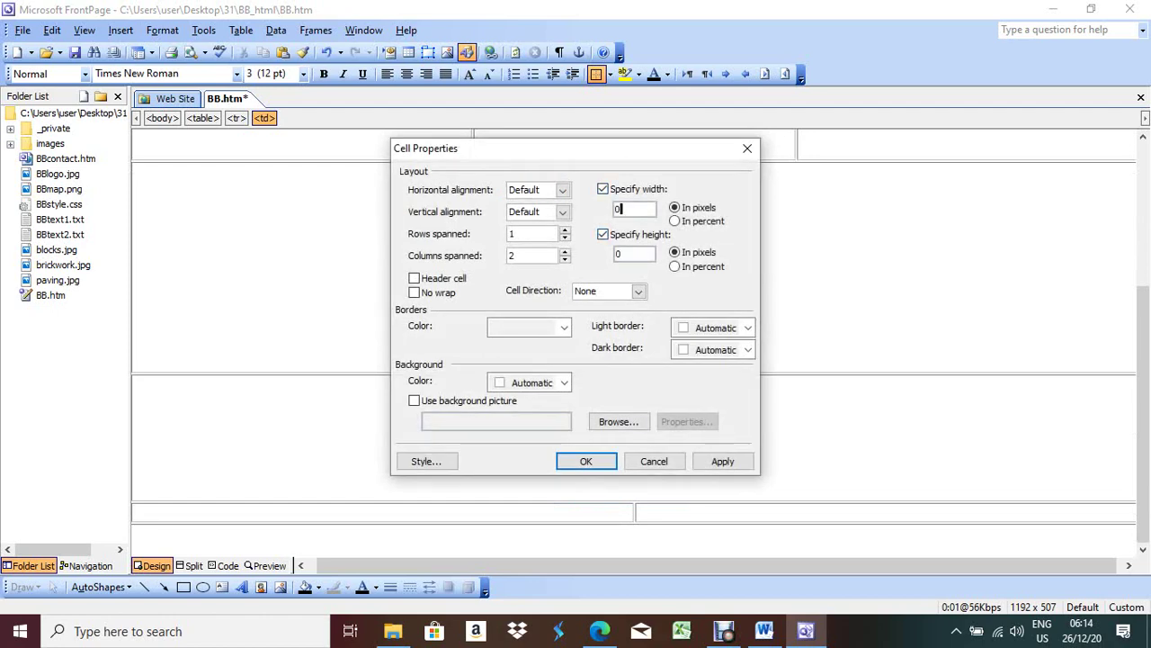
click(600, 630)
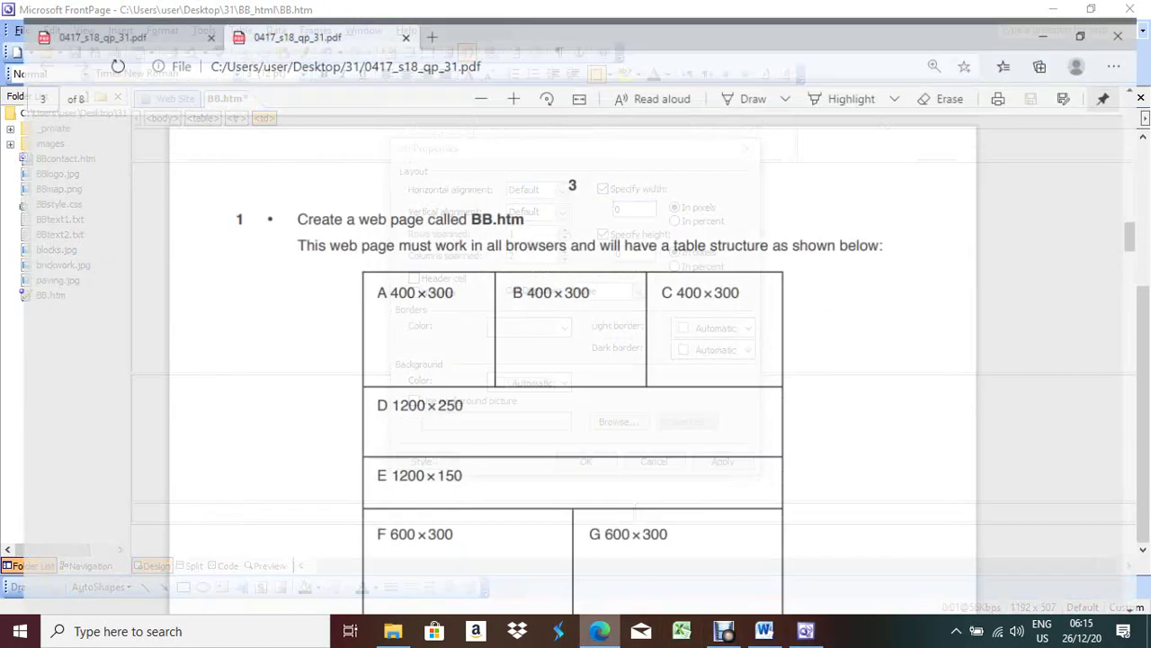
key(alt+Tab)
text(600)
click(623, 253)
key(BackSpace)
text(300)
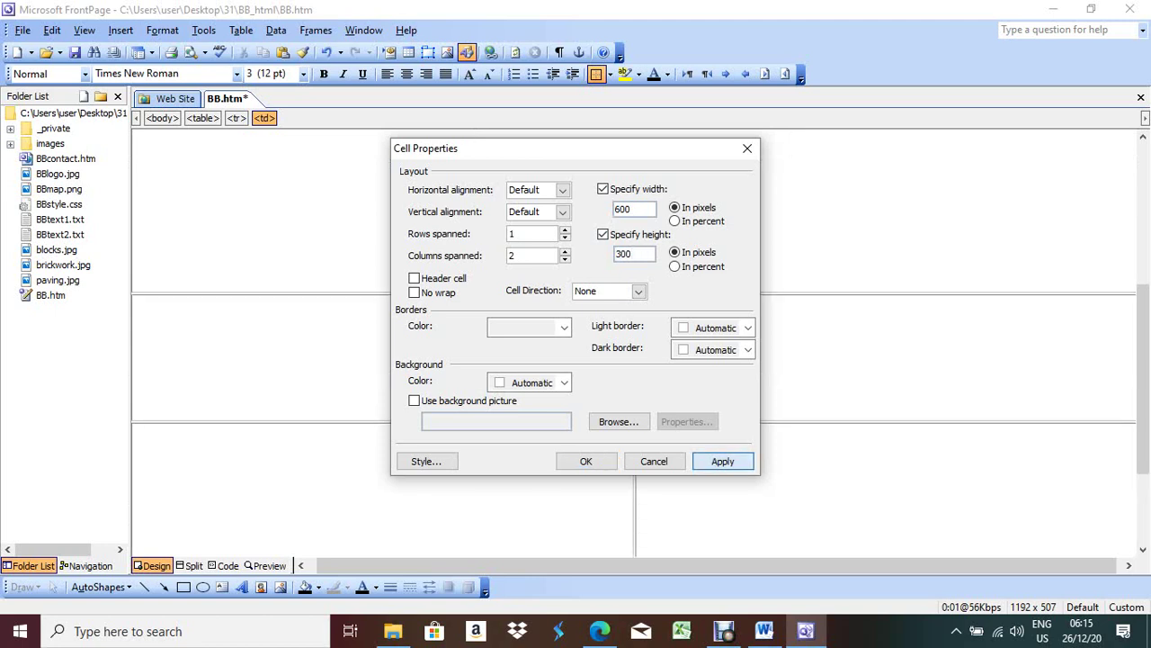
click(585, 460)
Give the other bottom-row cell the same 600 by 300 pixel size
right_click(806, 145)
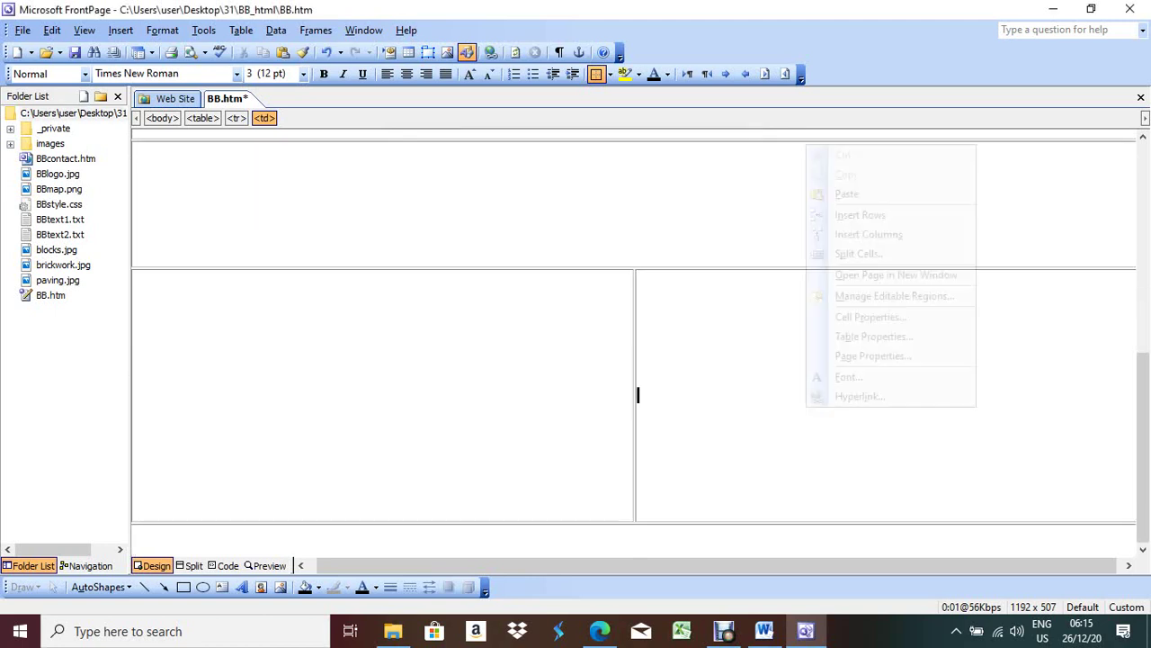
click(870, 317)
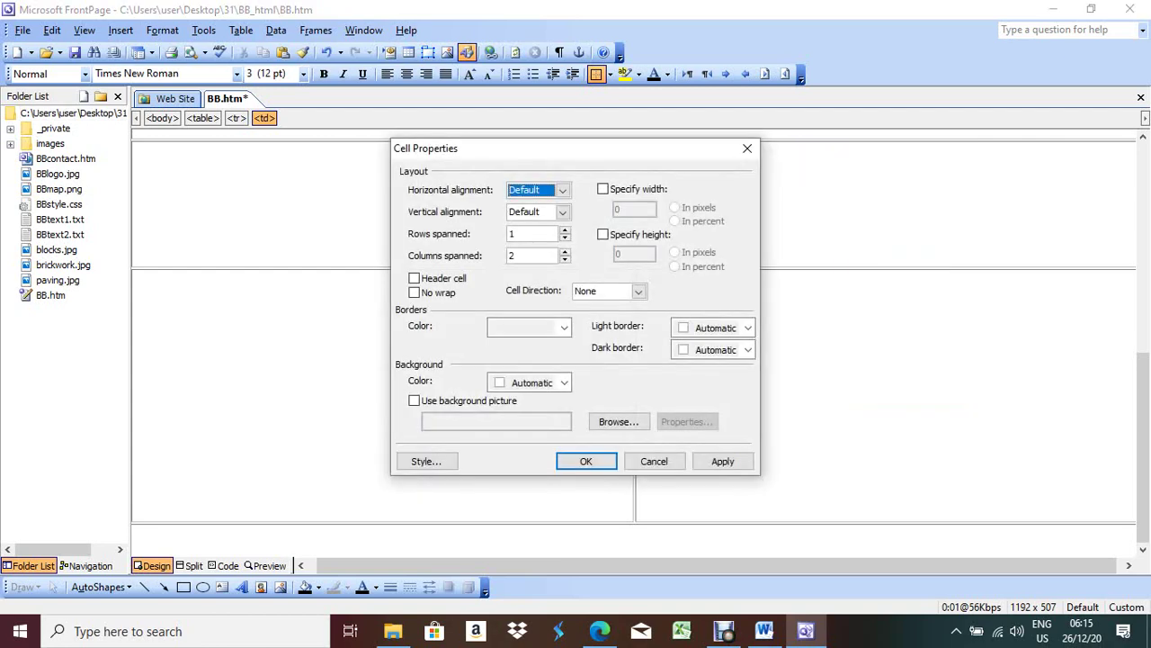
click(603, 189)
click(603, 234)
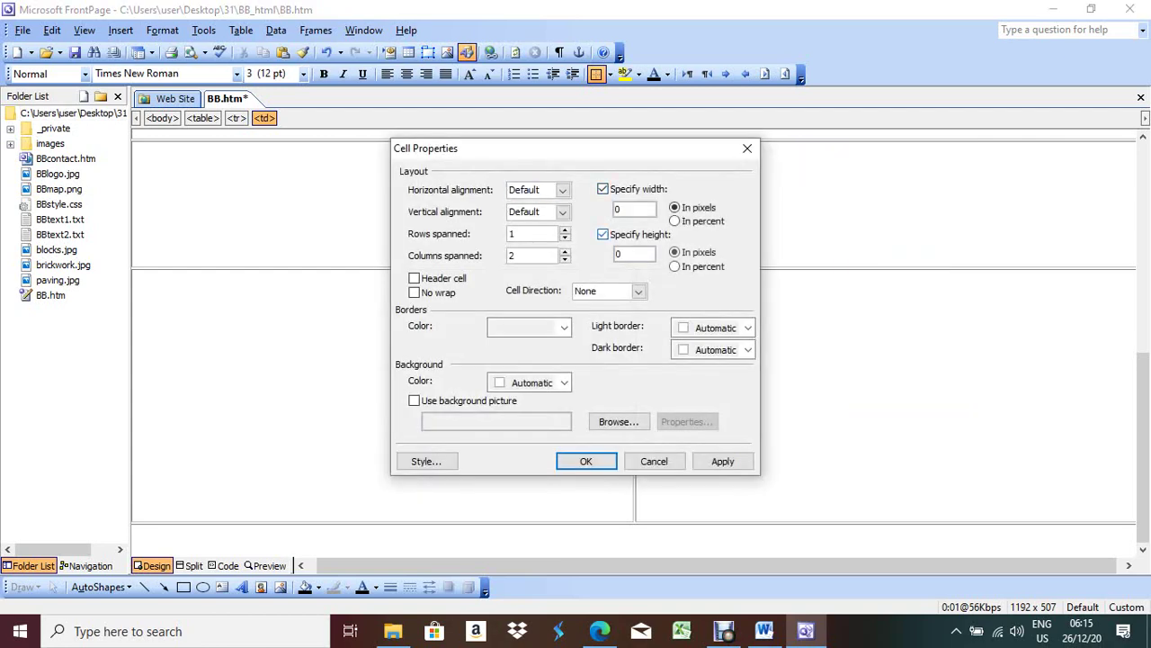
double_click(621, 208)
text(600)
double_click(618, 254)
text(300)
click(722, 460)
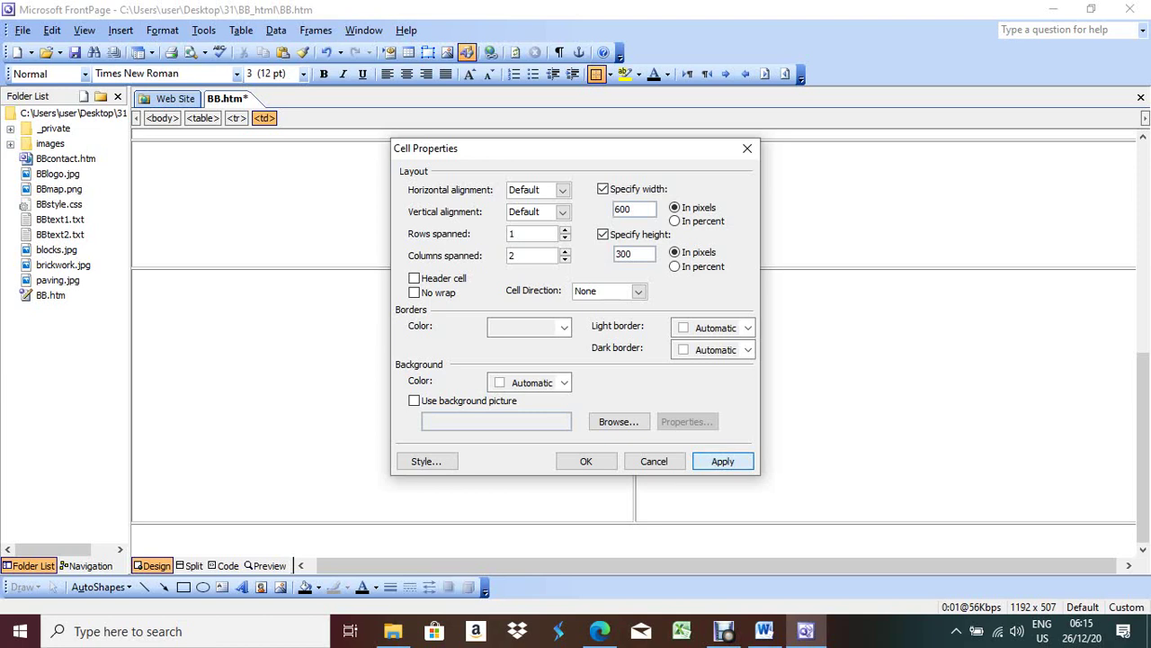
click(654, 461)
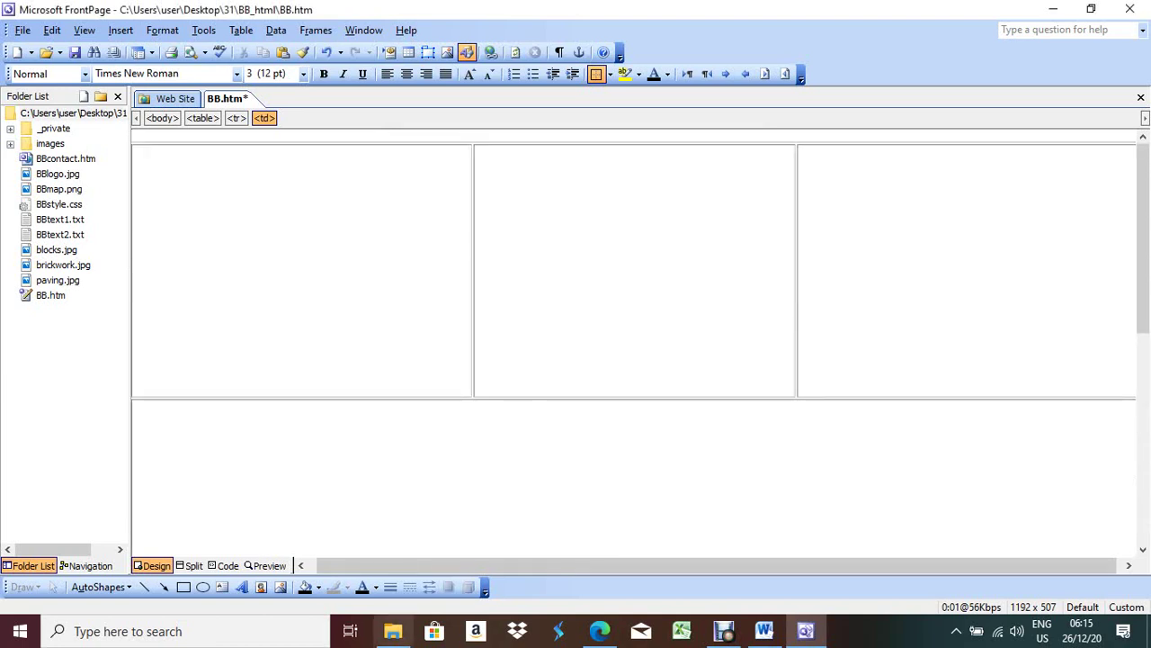
click(599, 630)
scroll(575, 359, down, 6)
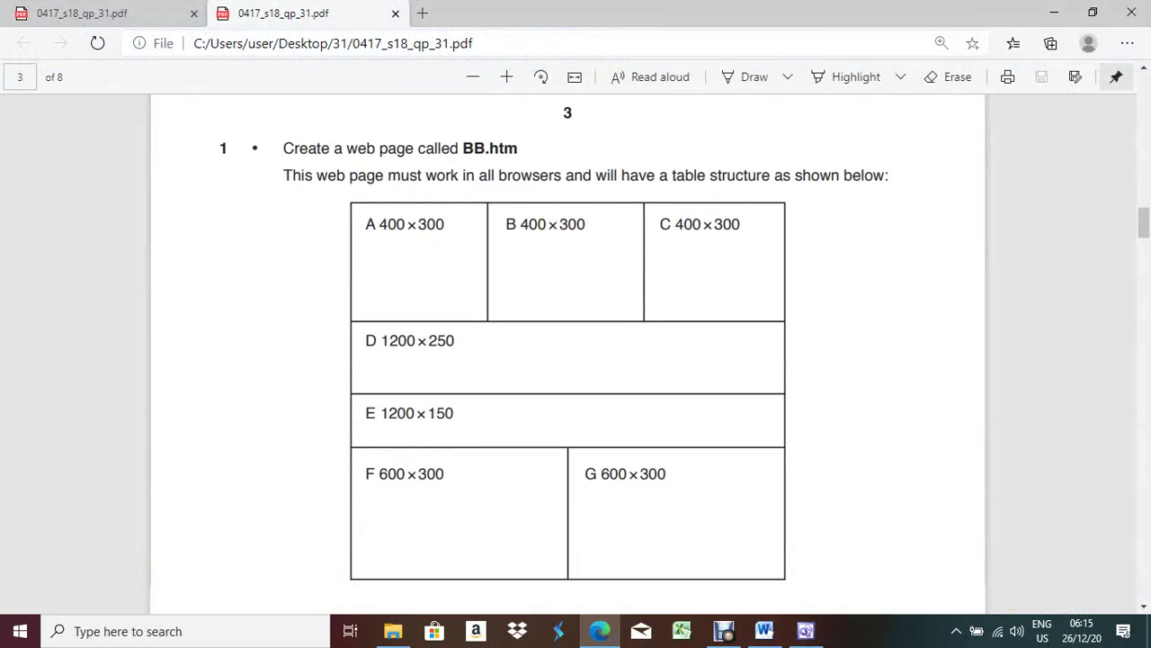
scroll(575, 360, up, 3)
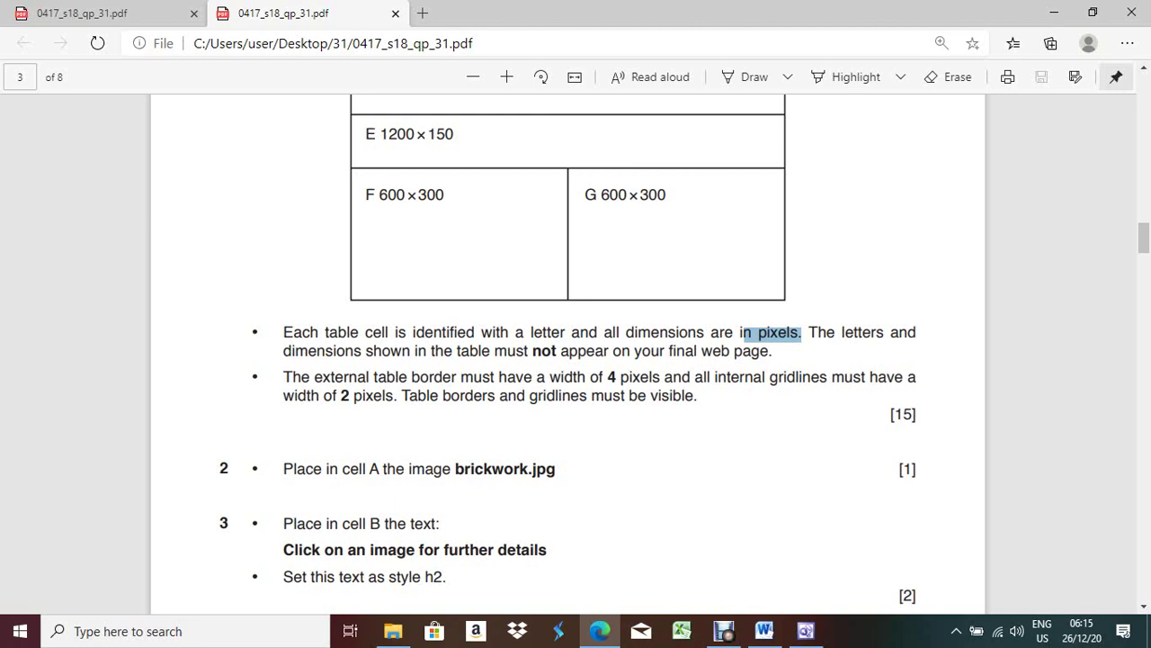
drag(606, 377, 642, 376)
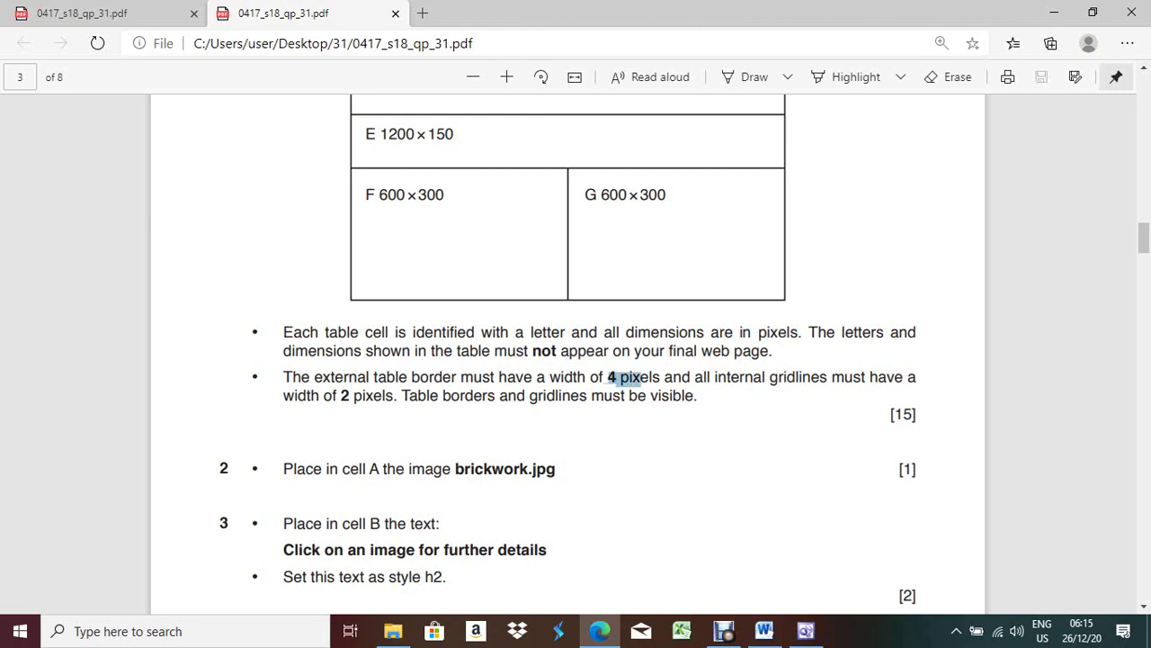
drag(283, 377, 696, 396)
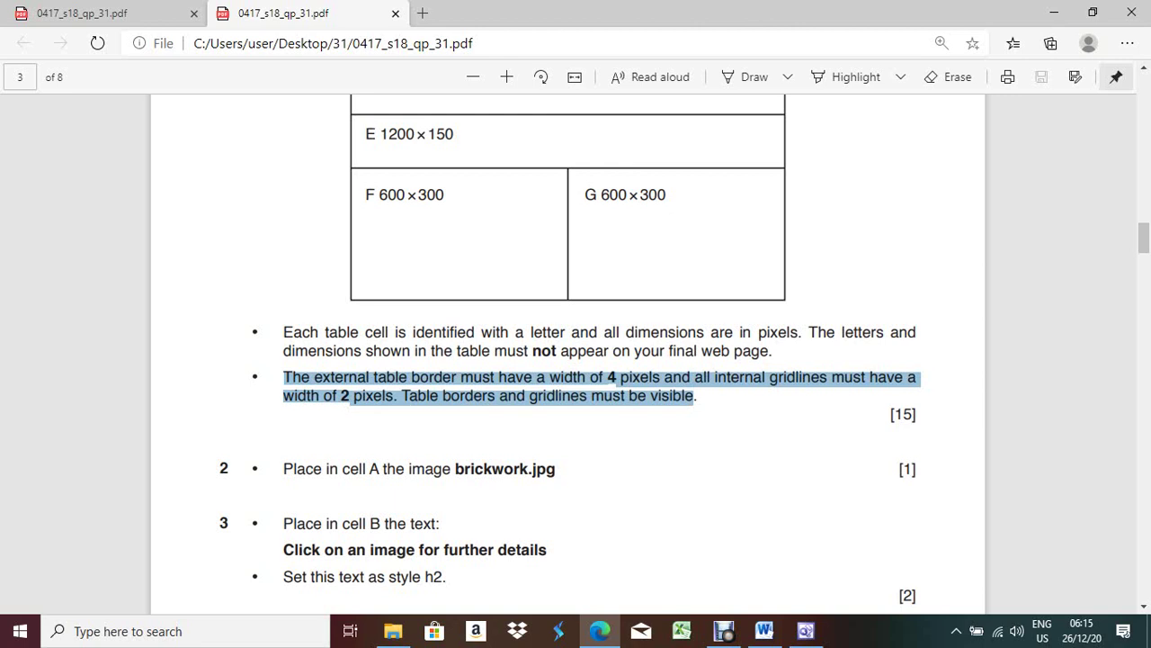
scroll(575, 351, down, 2)
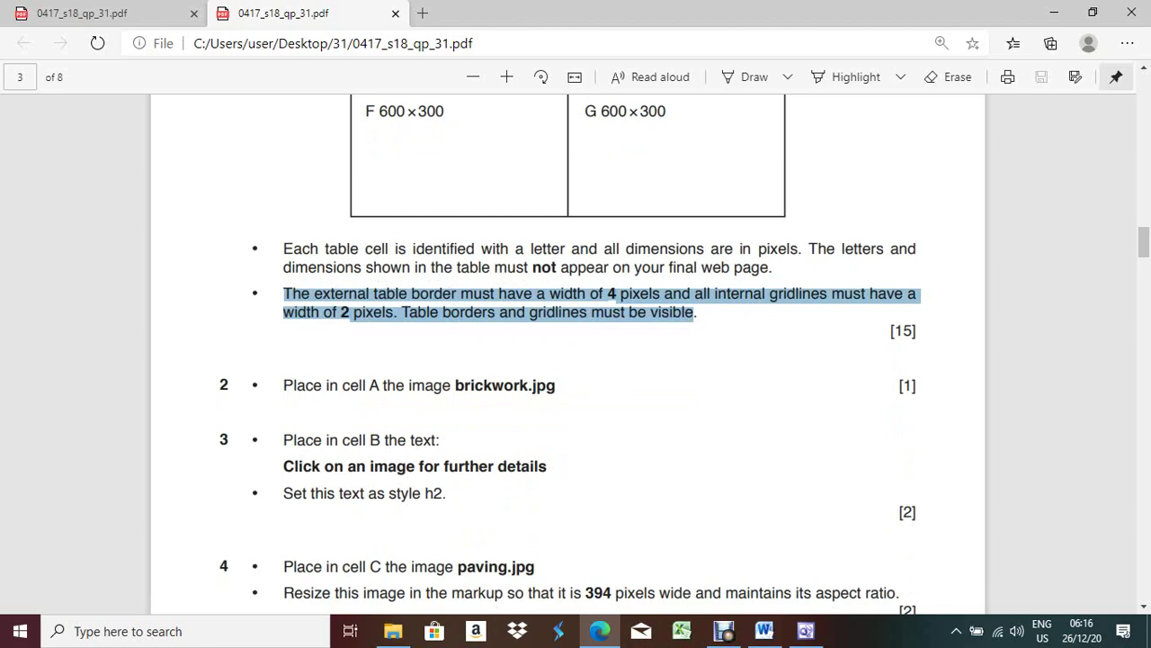
click(599, 631)
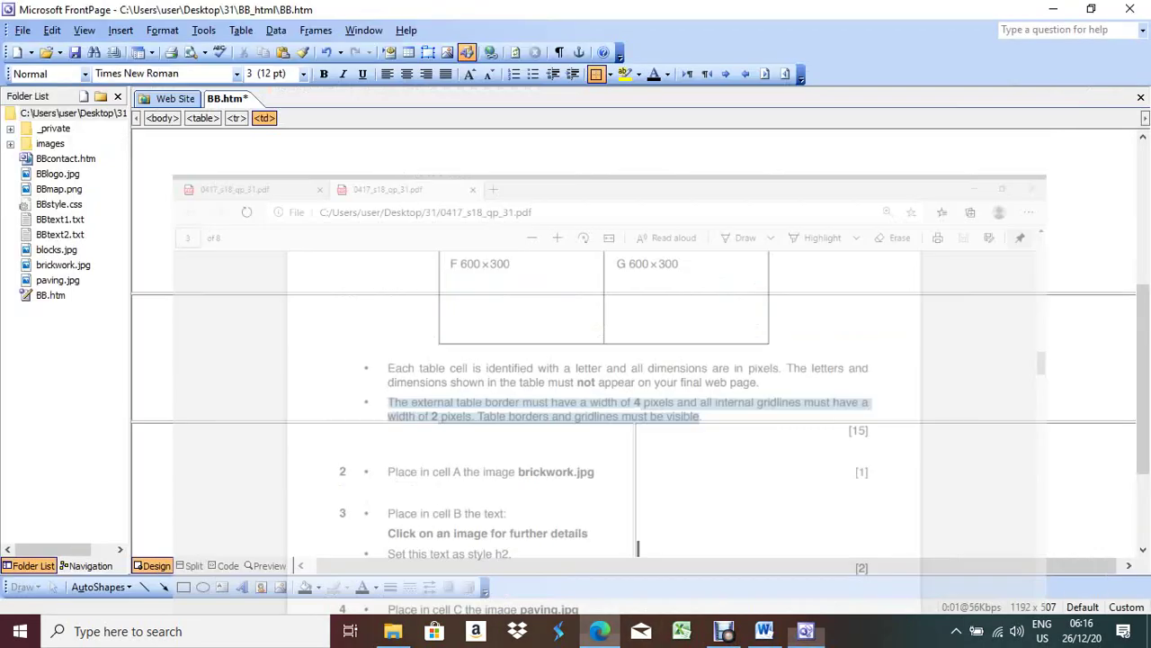
scroll(567, 360, up, 6)
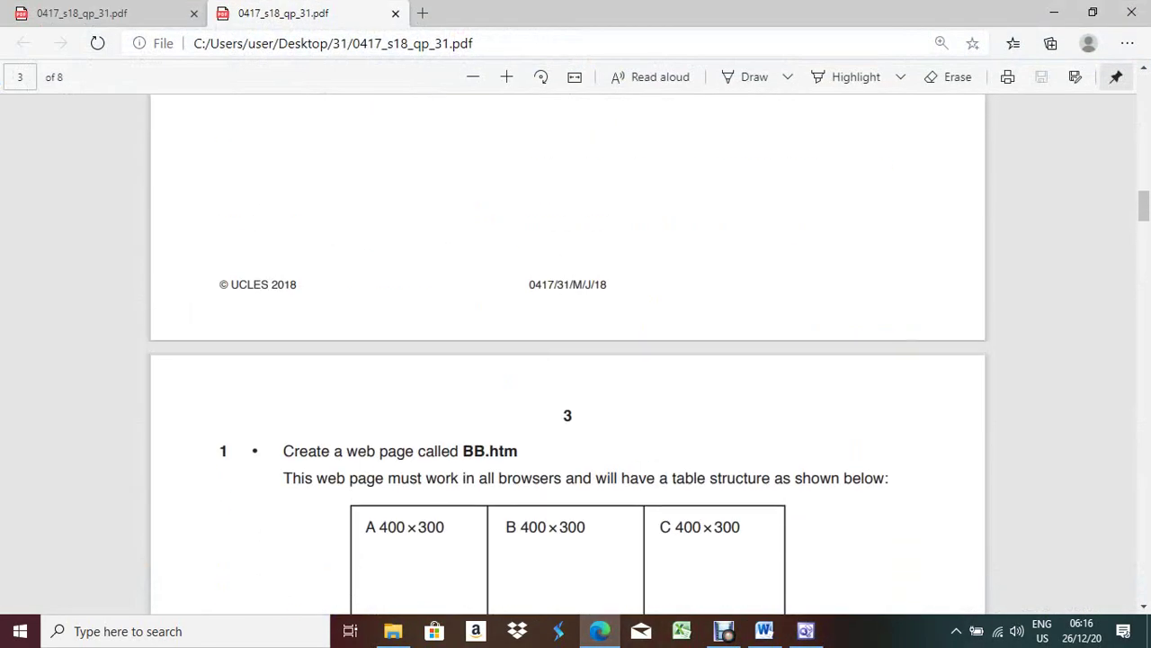
scroll(567, 359, down, 3)
scroll(567, 360, down, 4)
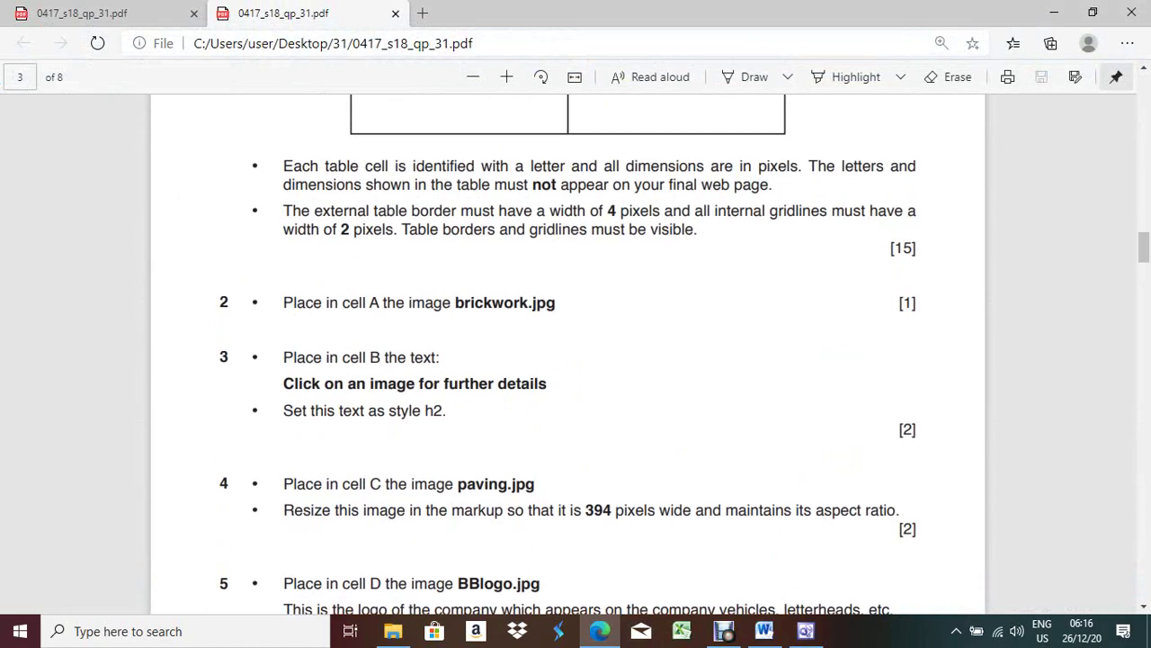
click(600, 630)
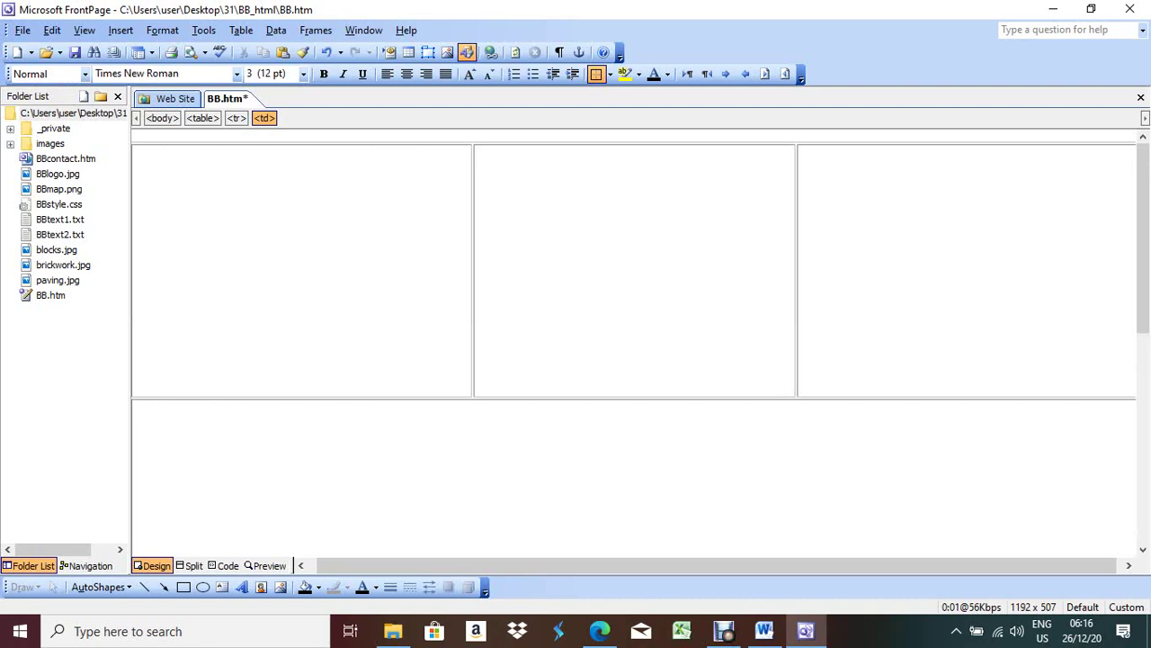
Drop brickwork.jpg into cell A and copy the 'Click on an image for further details' line from the paper
click(63, 265)
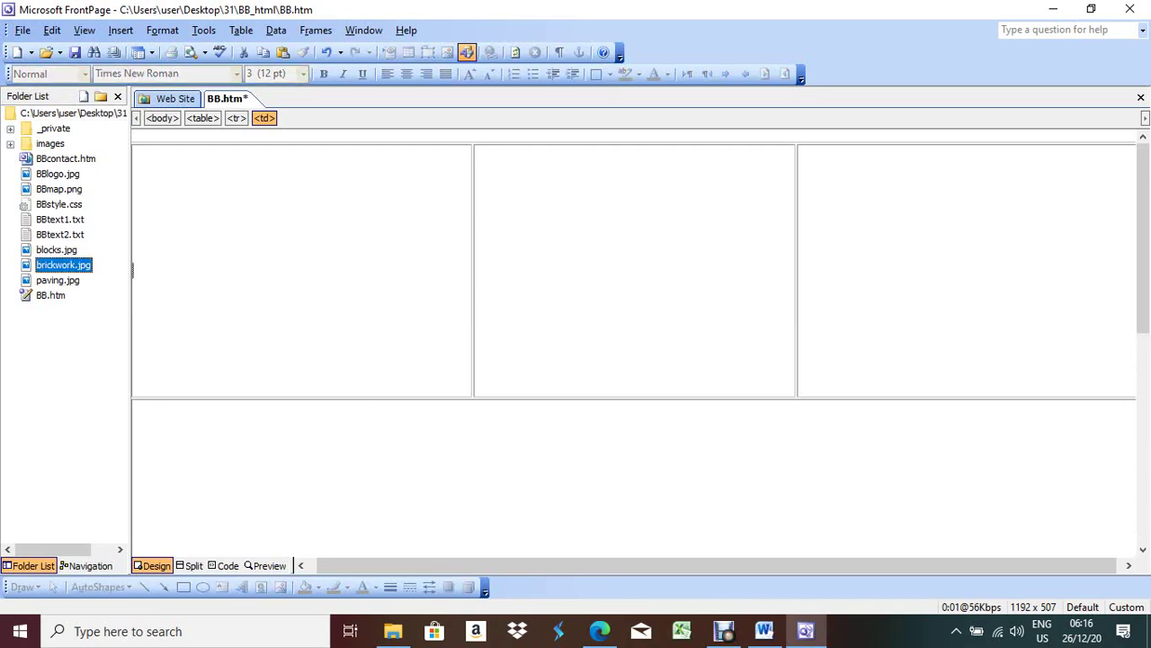
drag(133, 270, 234, 270)
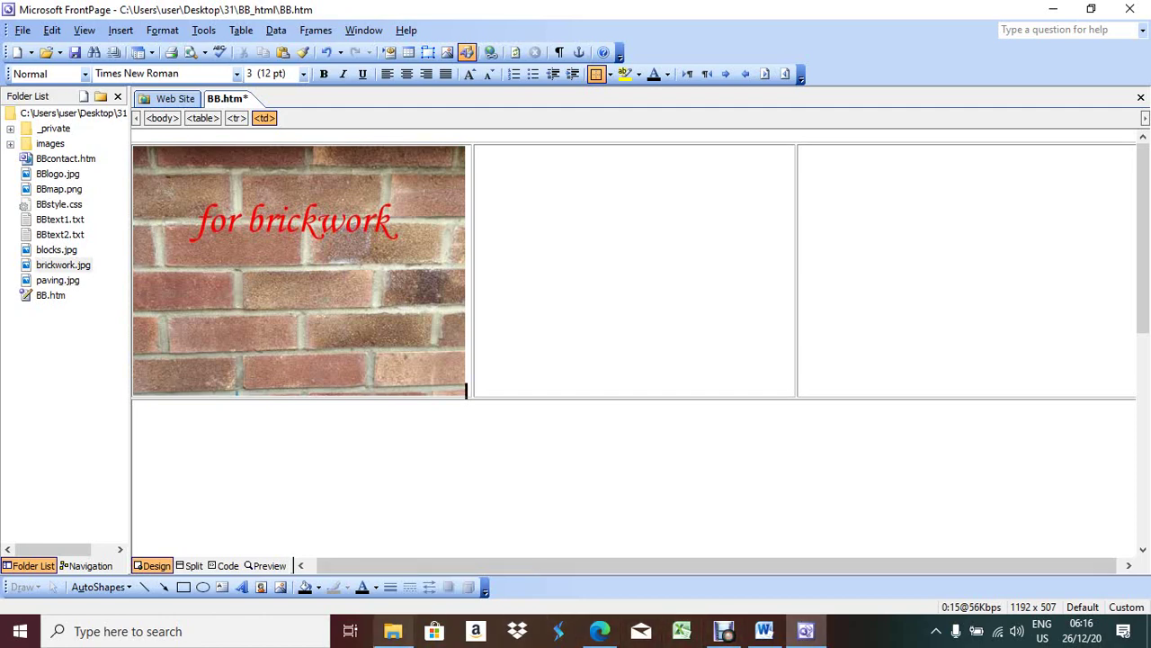
click(599, 630)
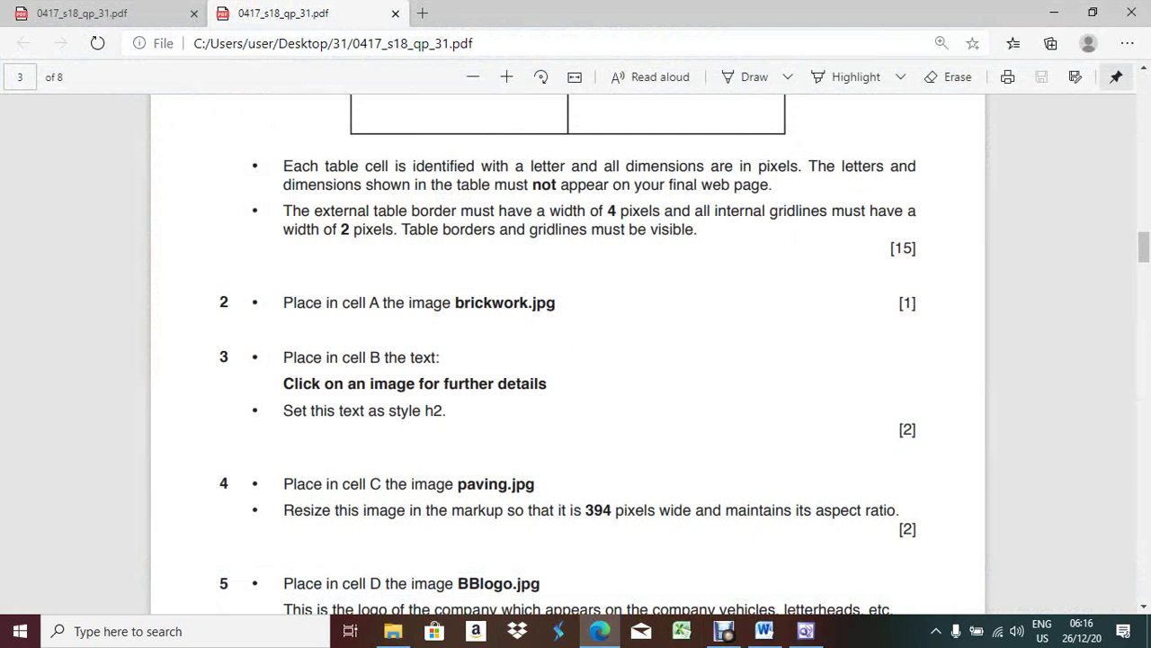
drag(284, 384, 547, 384)
key(ctrl+c)
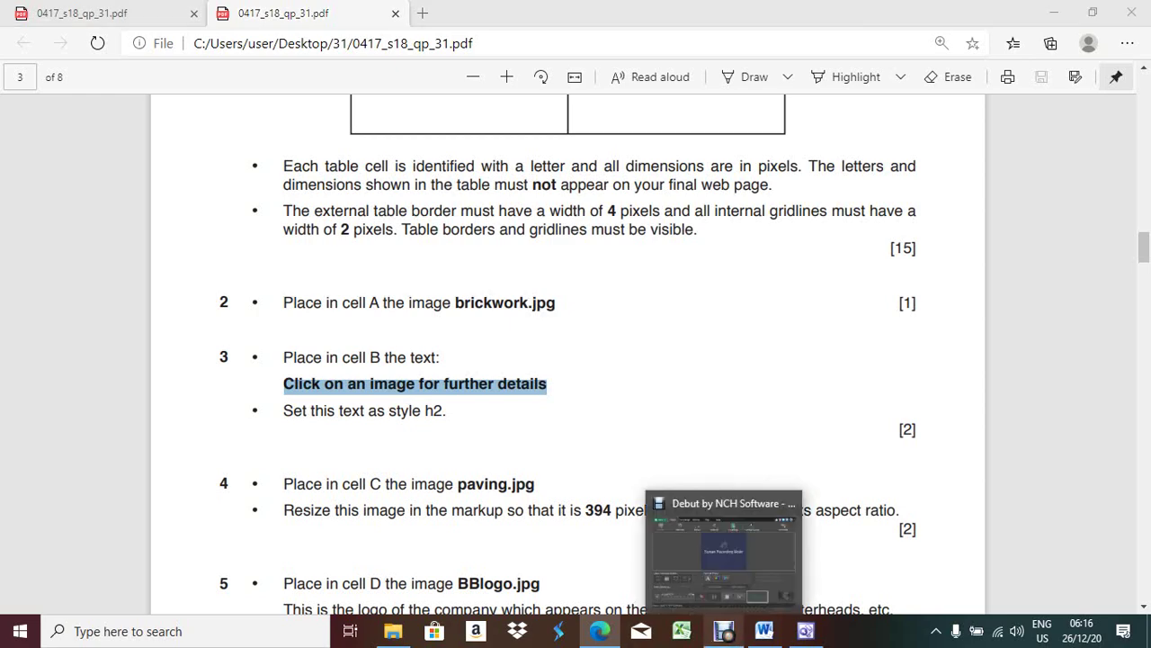
click(724, 630)
click(724, 630)
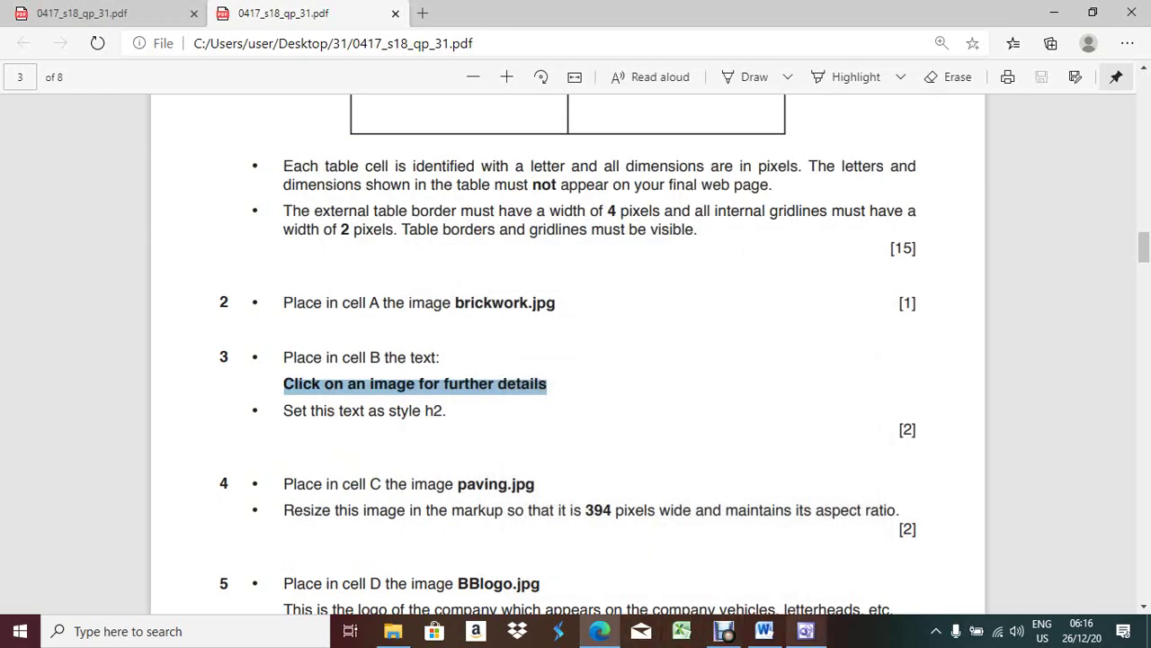
click(805, 631)
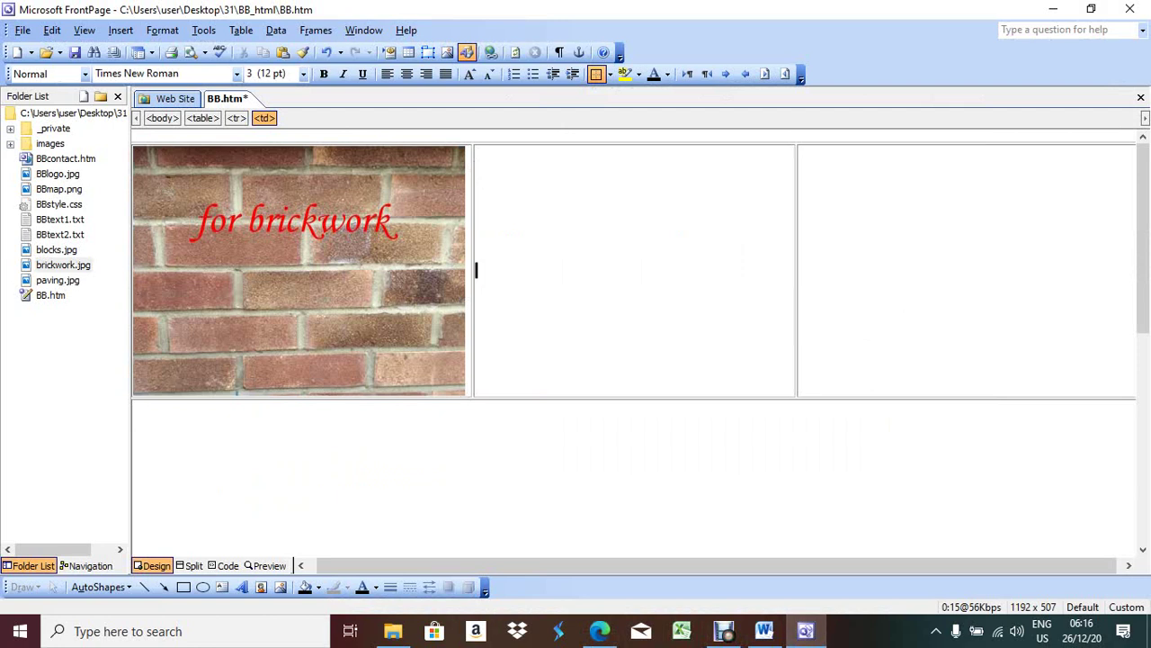
Paste 'Click on an image for further details' into cell B as Heading 2
key(ctrl+v)
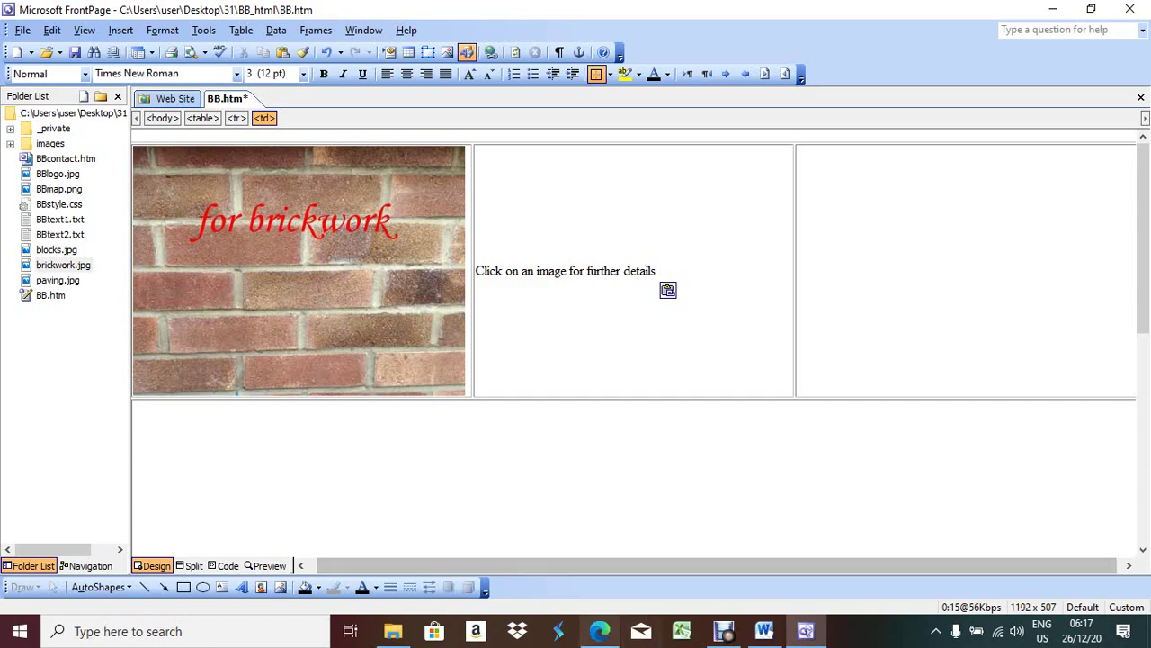
click(599, 631)
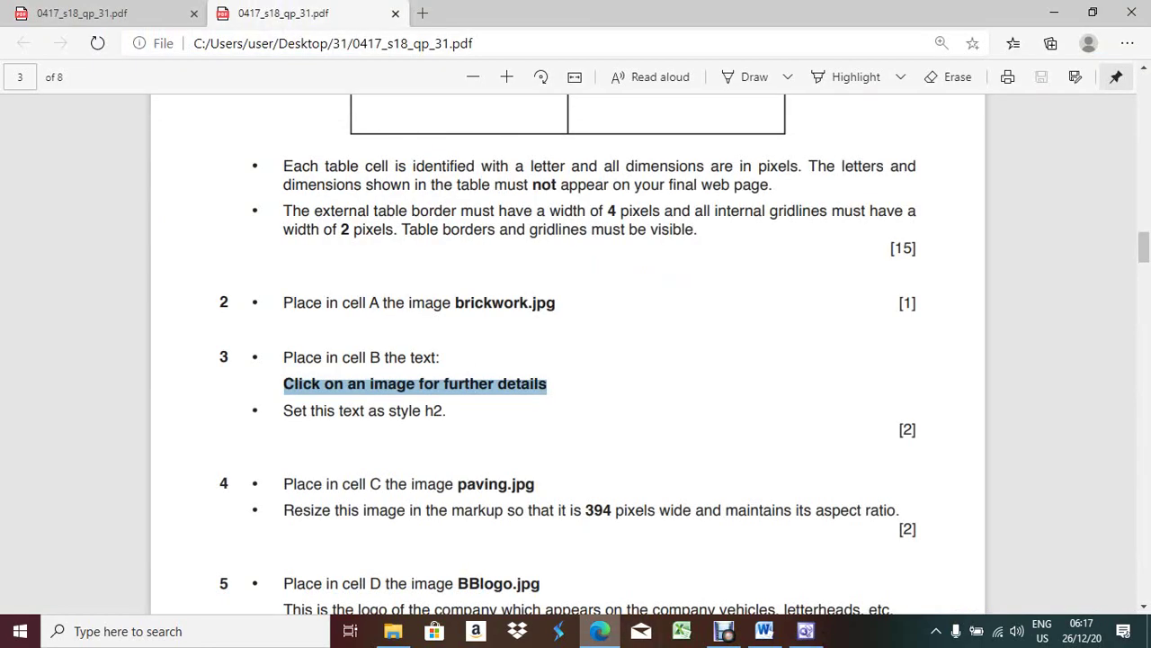
key(alt+Tab)
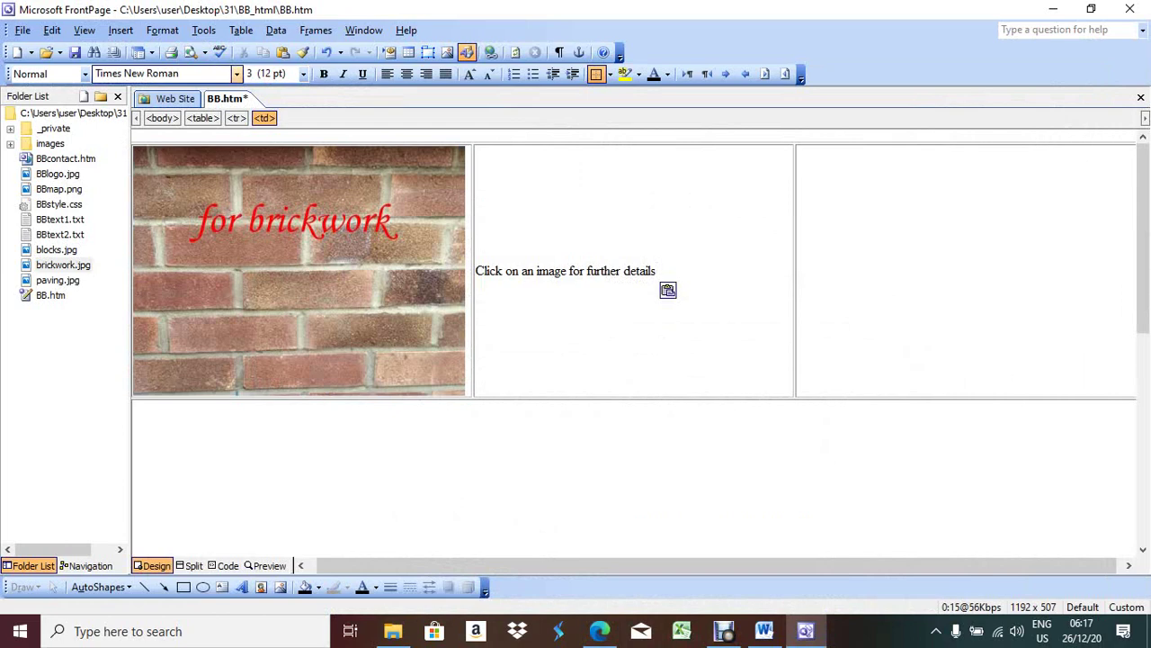
click(84, 74)
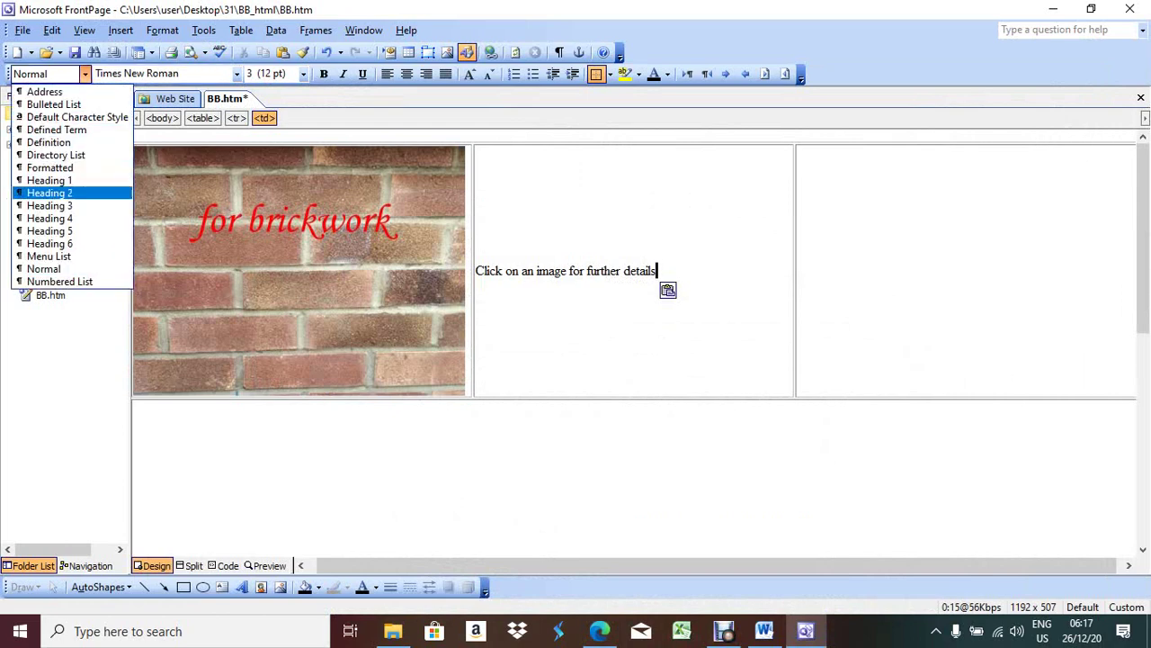
click(50, 193)
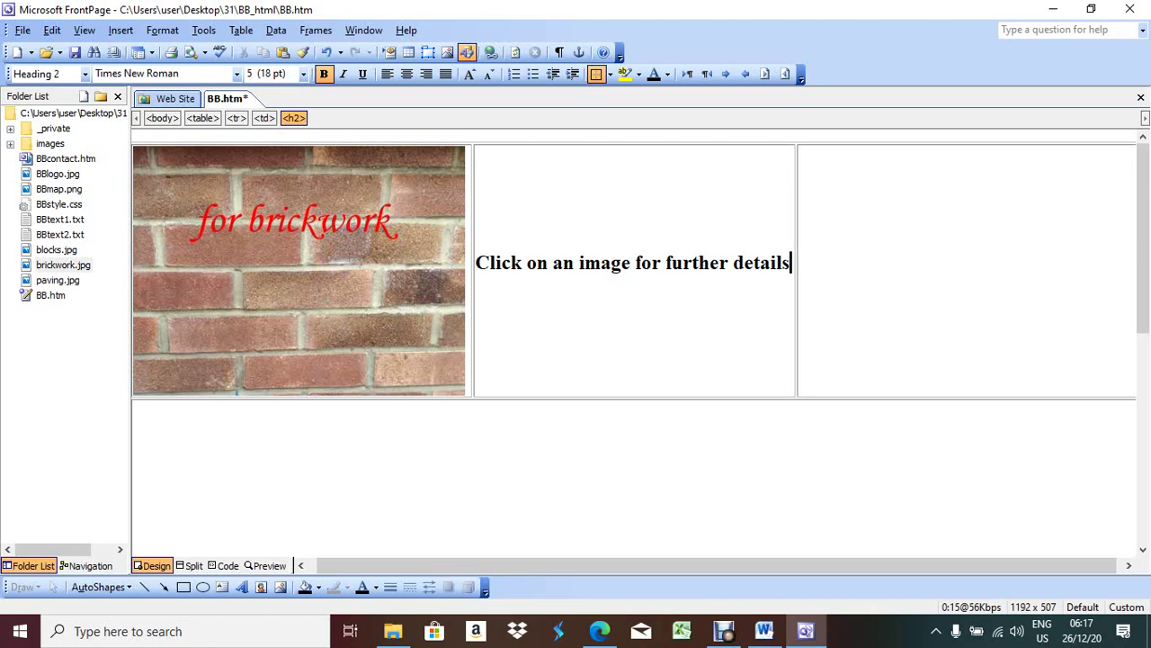
Zoom in on the question paper to read the next task
click(724, 630)
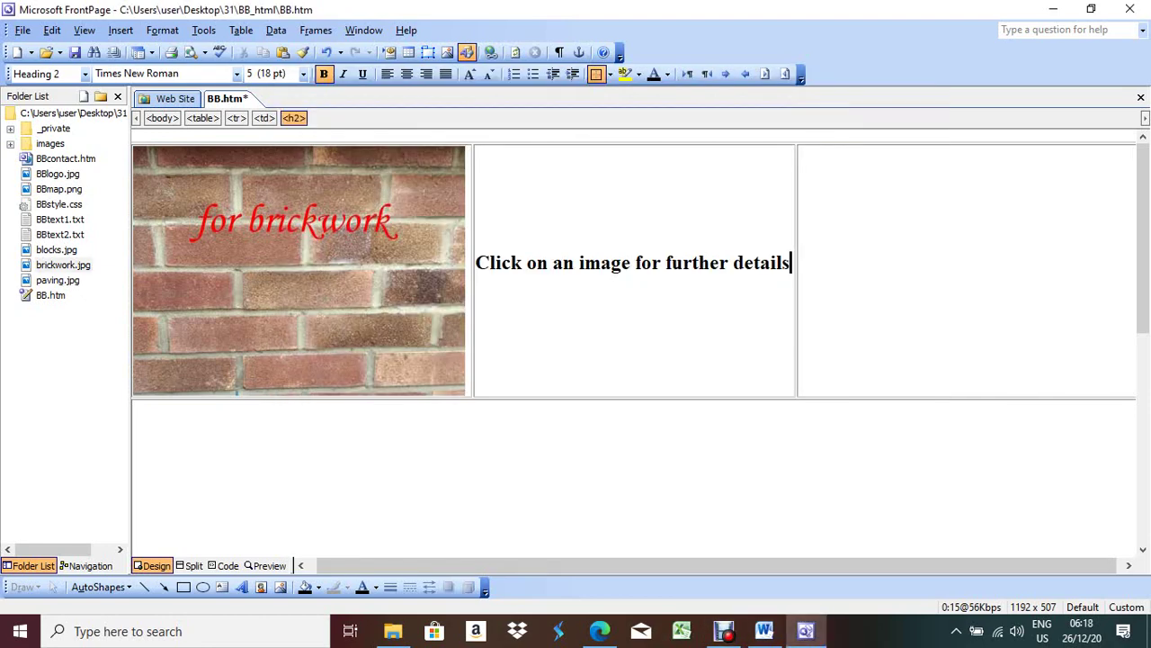
click(827, 87)
click(724, 631)
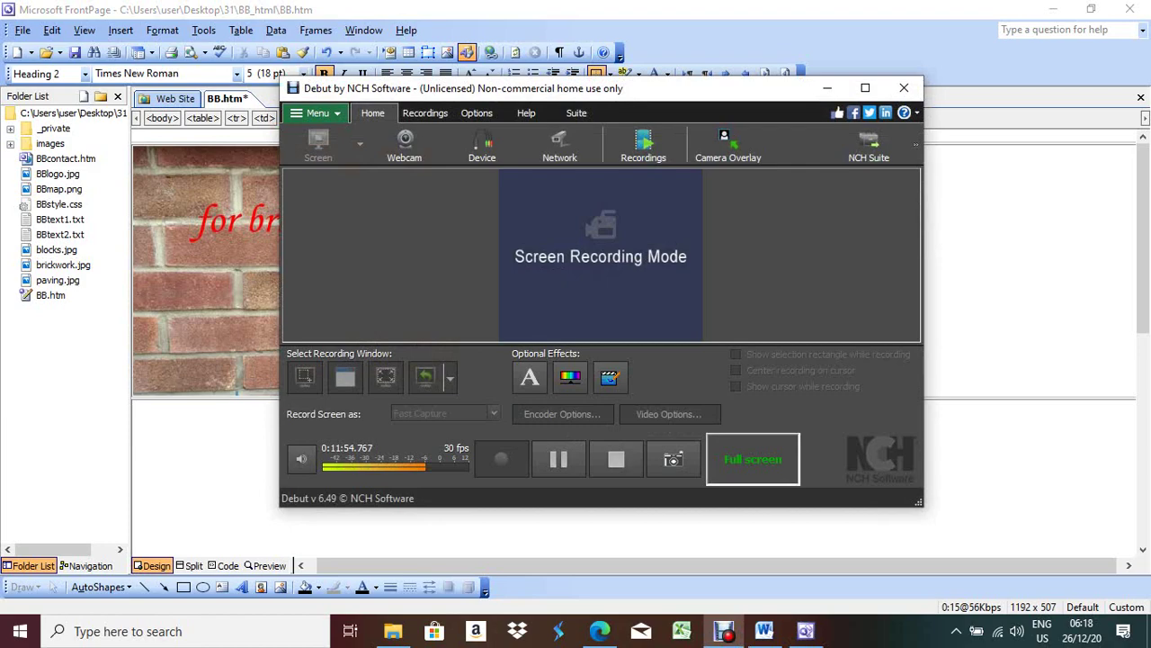
click(828, 96)
key(alt+Tab)
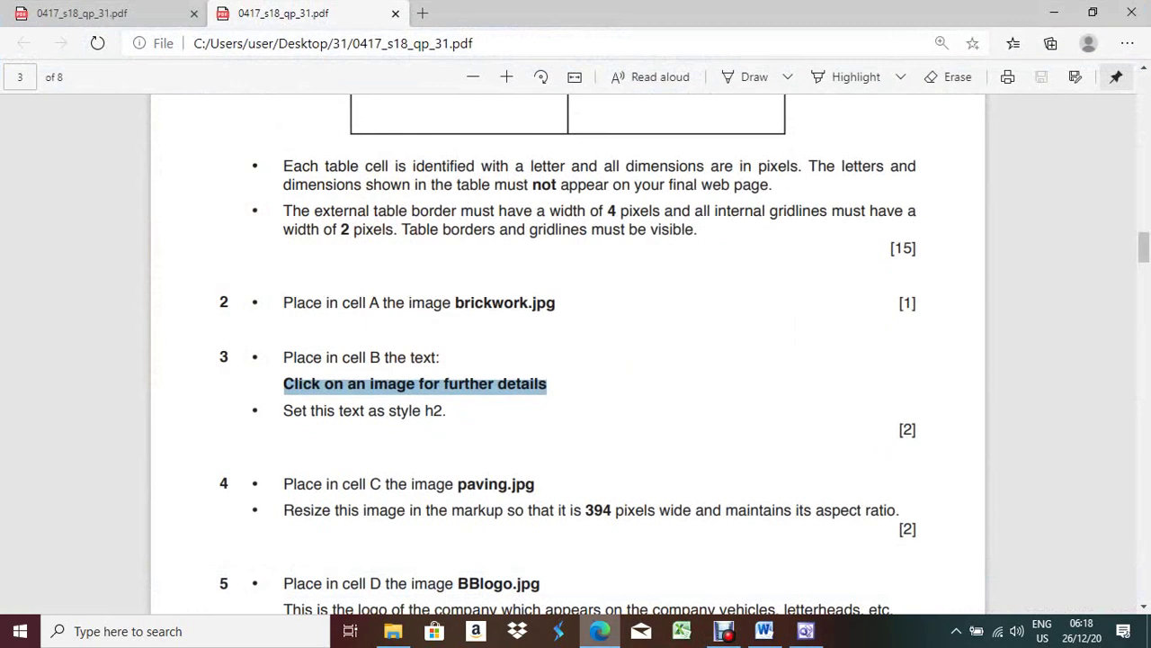
key(ctrl+plus)
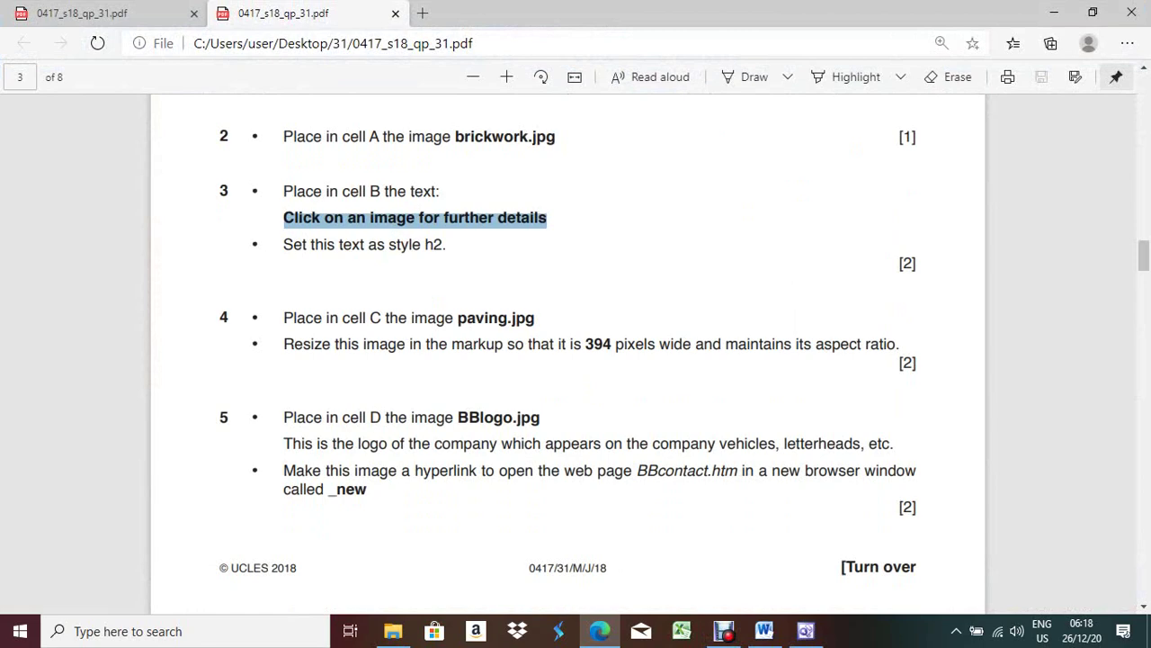
key(alt+Tab)
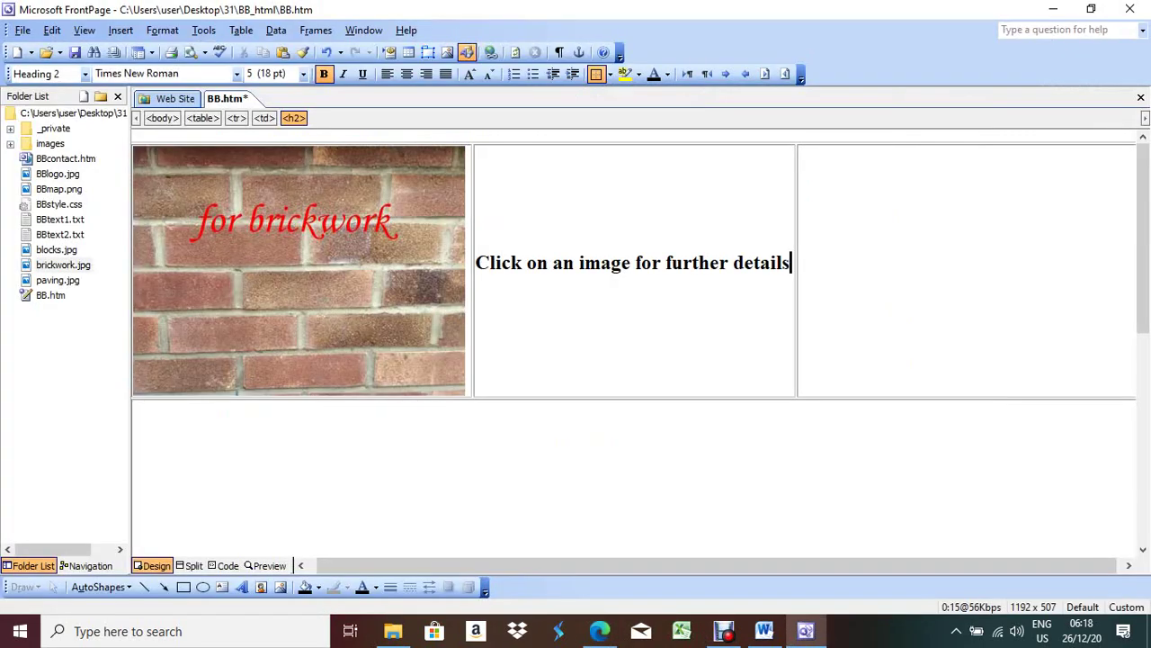
Place paving.jpg in empty cell C
click(800, 268)
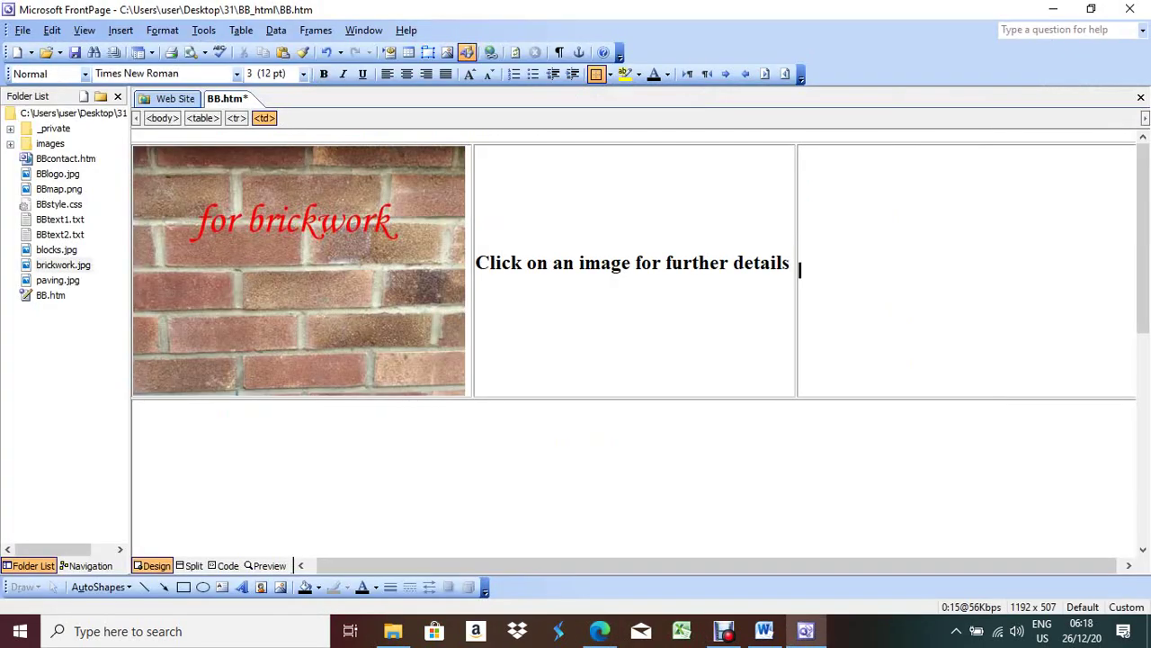
click(57, 280)
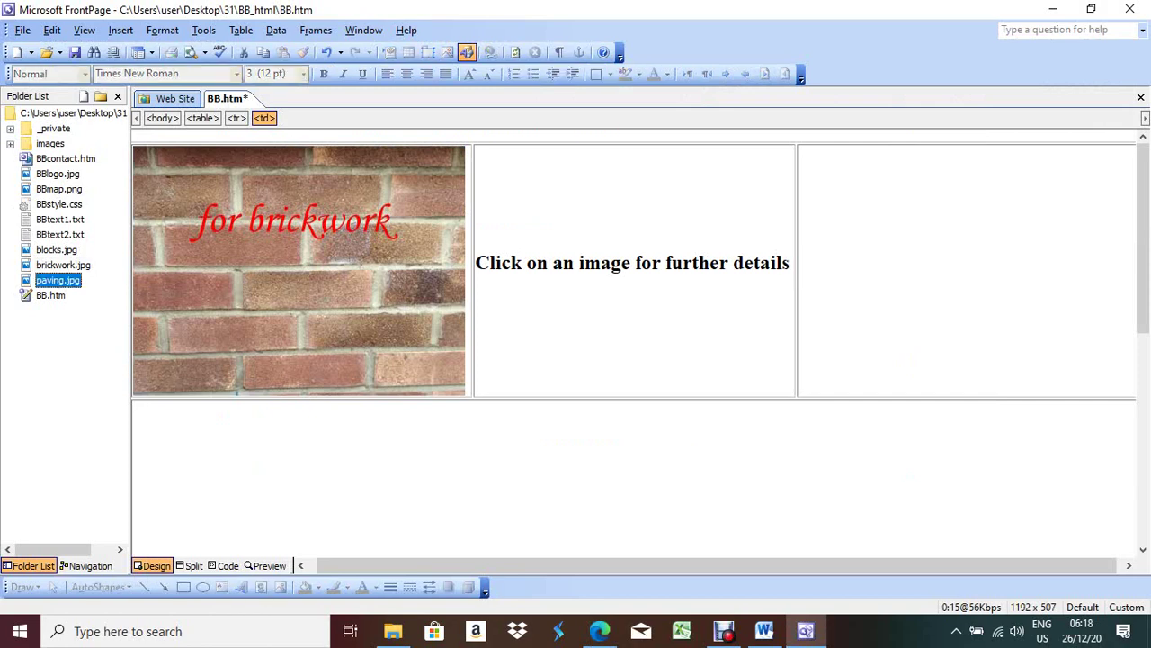
drag(57, 280, 854, 265)
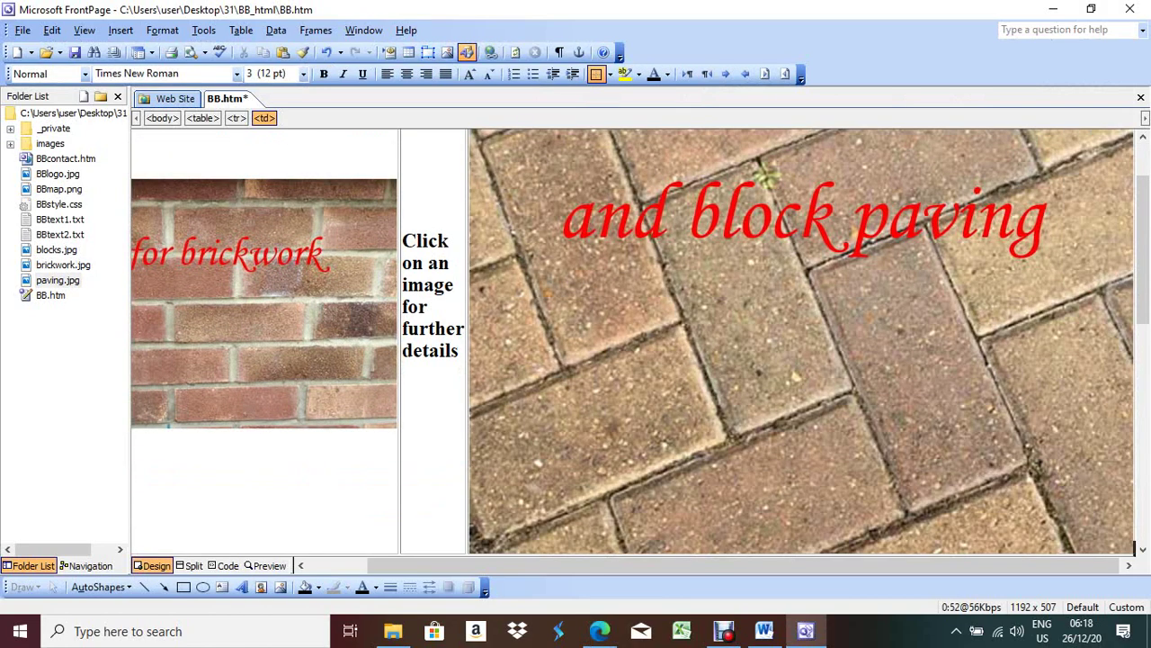
key(alt+Tab)
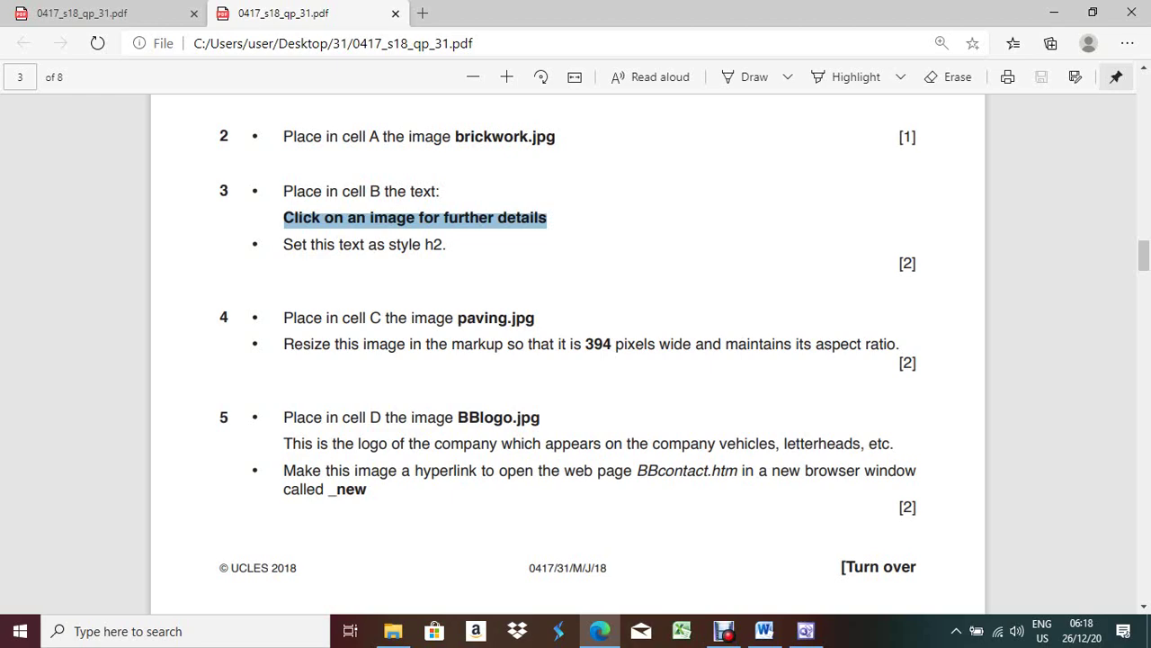
key(alt+Tab)
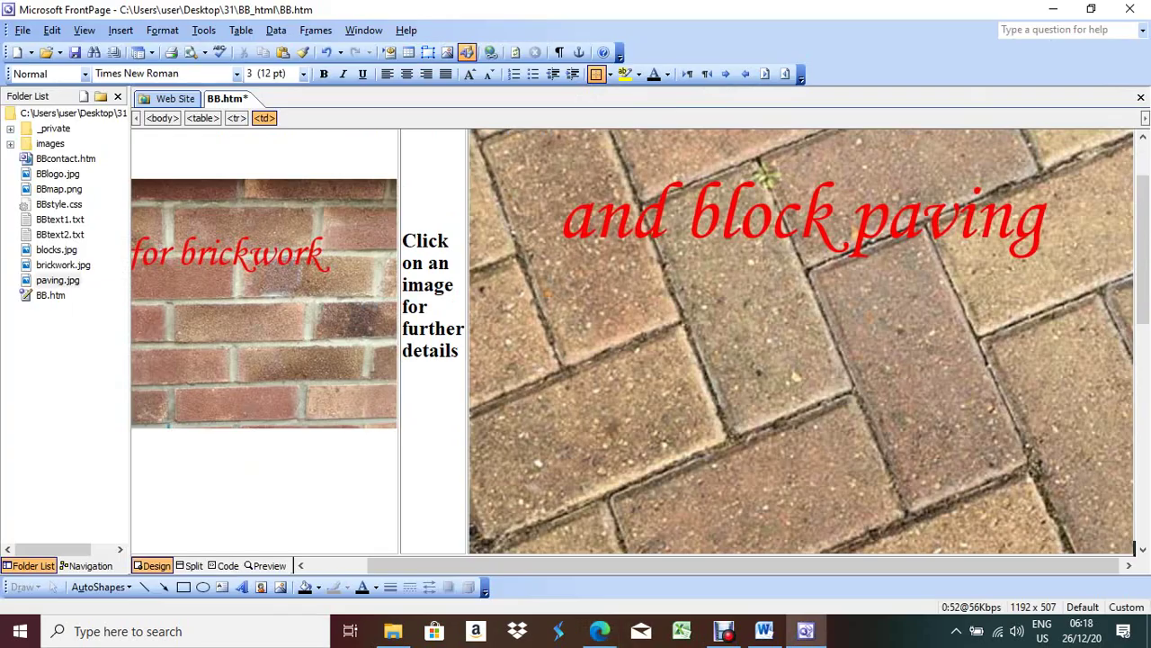
Resize the paving image from 788 to 394 pixels wide, keeping its aspect ratio
right_click(676, 231)
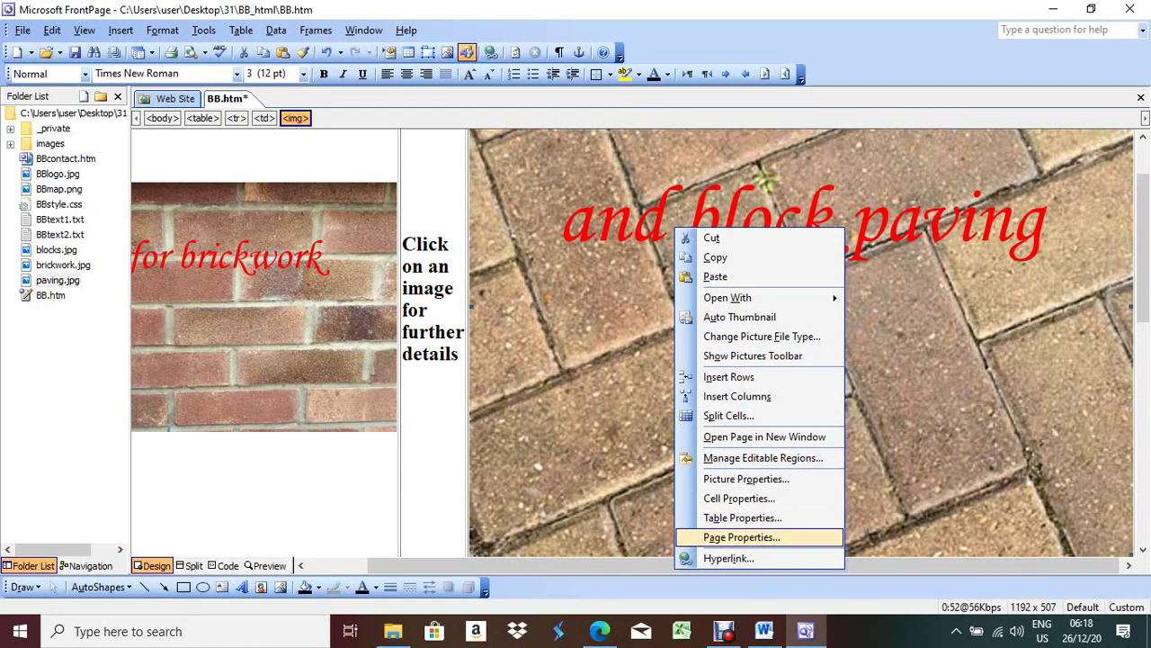
click(747, 478)
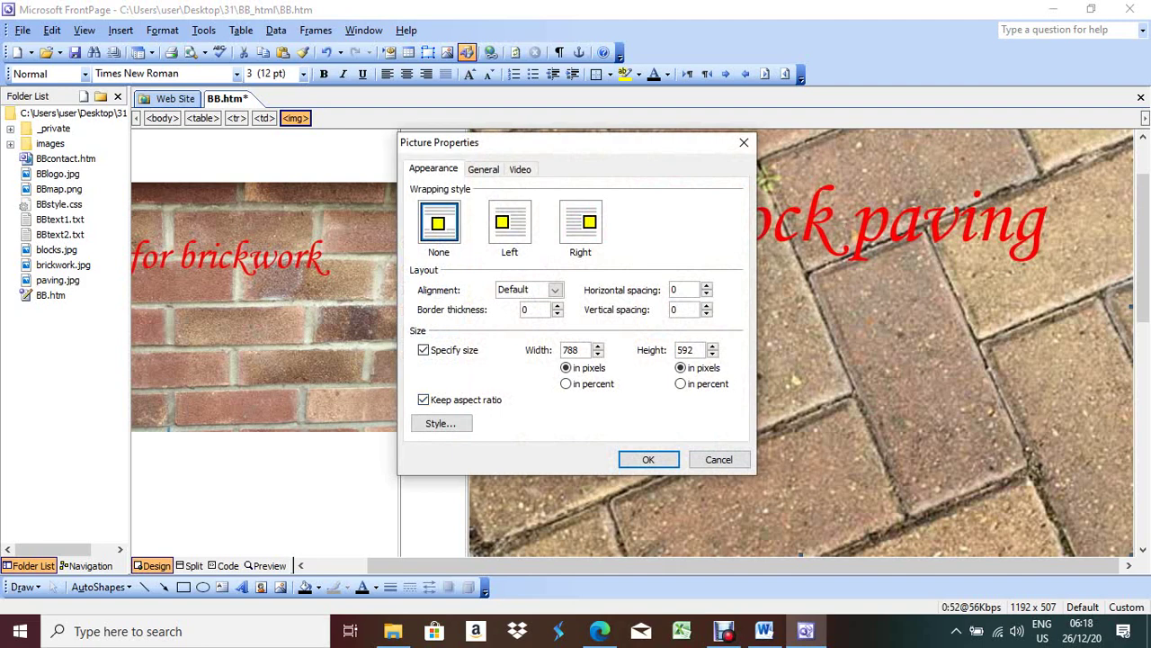
click(581, 350)
drag(581, 350, 565, 350)
text(394)
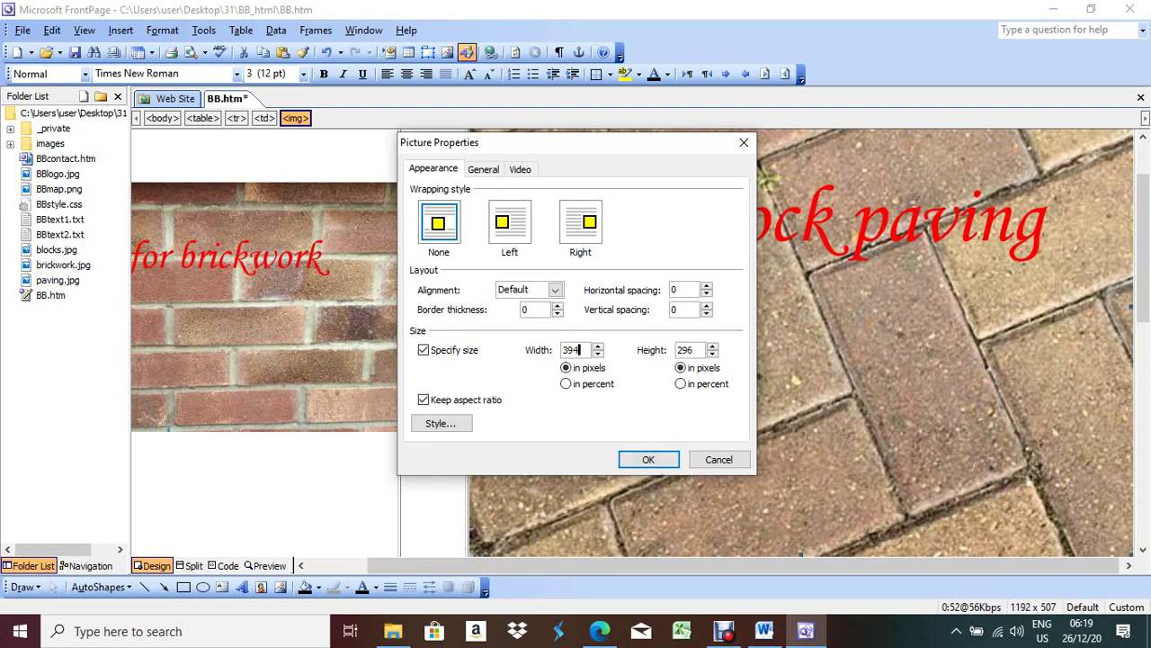
click(648, 460)
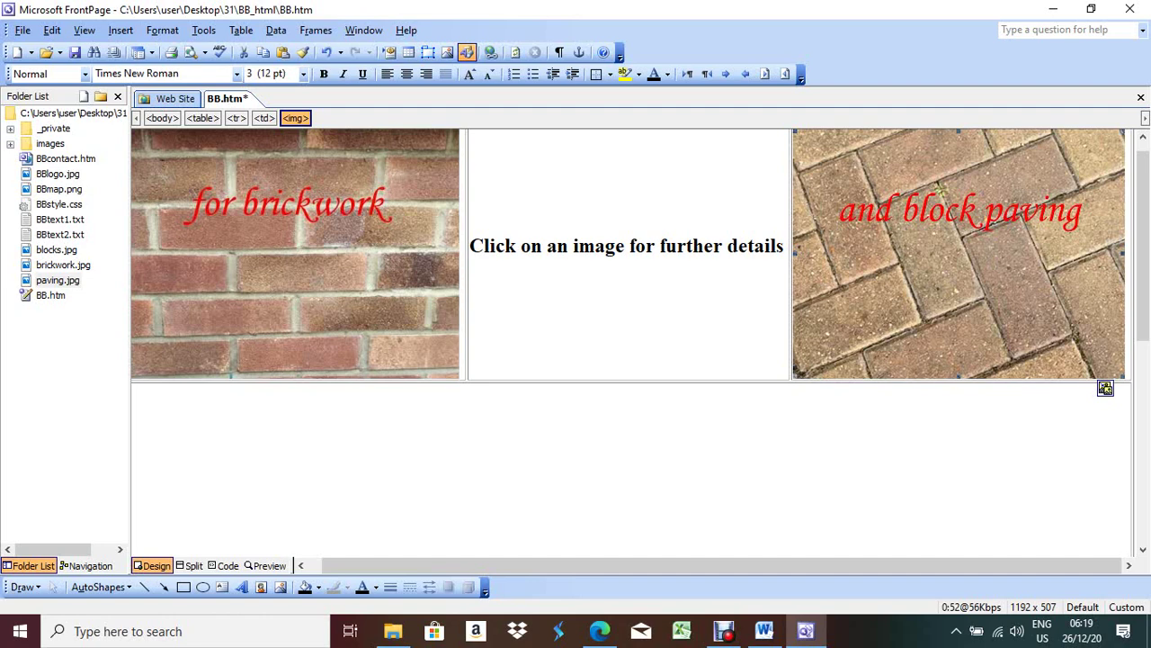
key(alt+Tab)
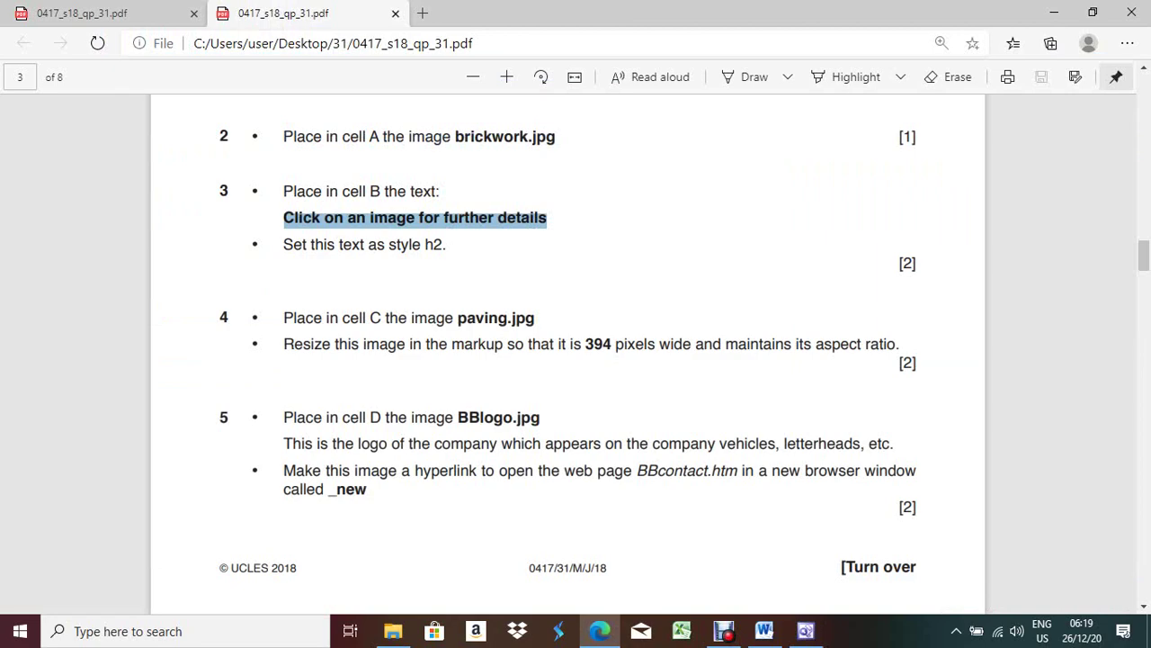
key(alt+Tab)
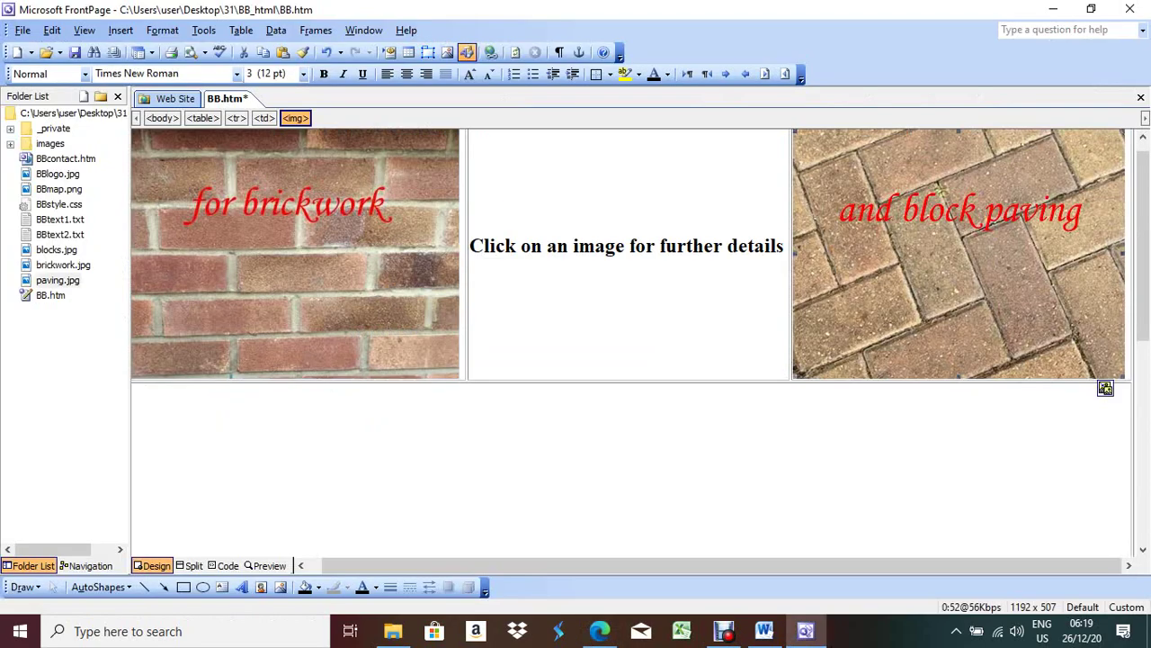
Place BBlogo.jpg in the full-width cell D
click(145, 486)
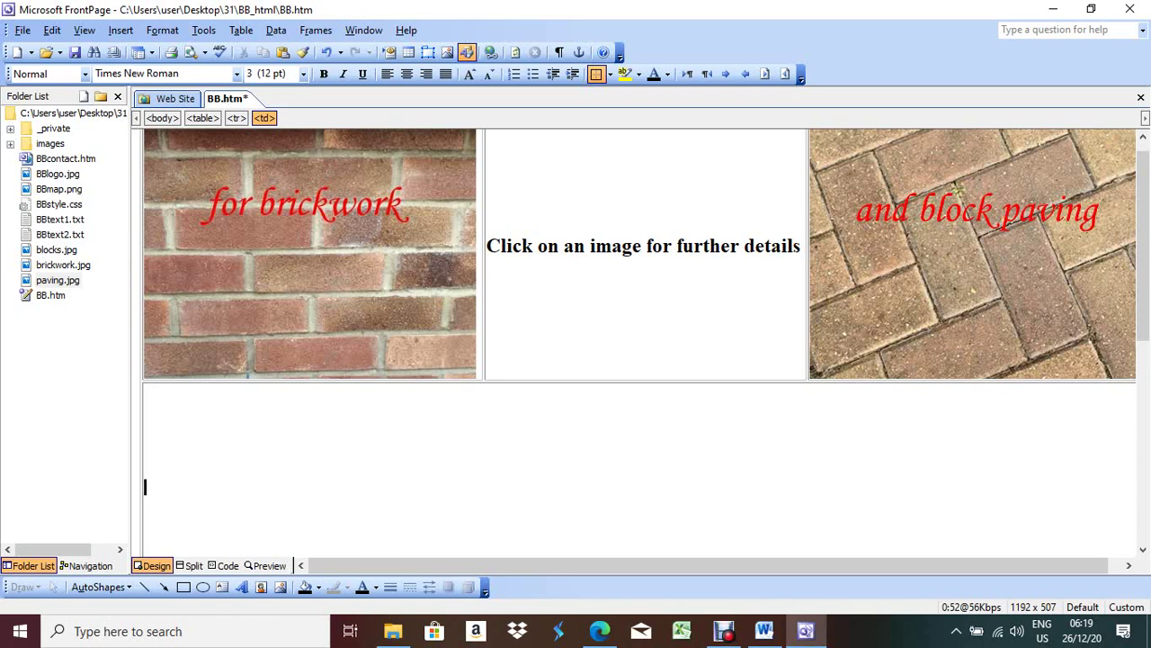
key(alt+Tab)
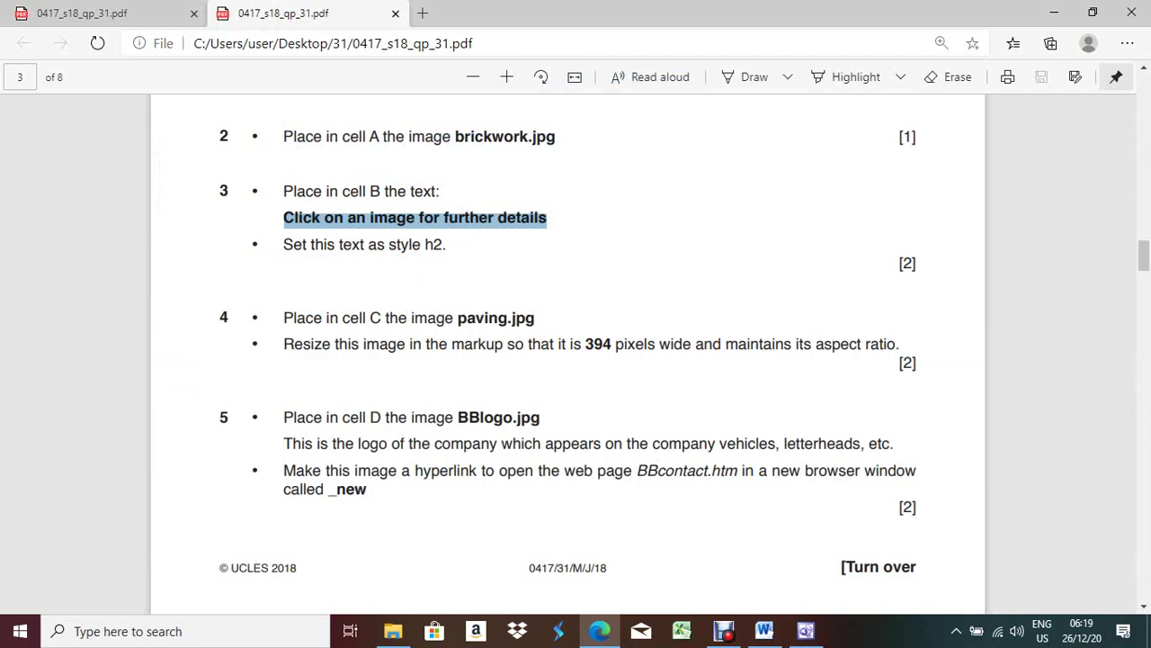
key(alt+Tab)
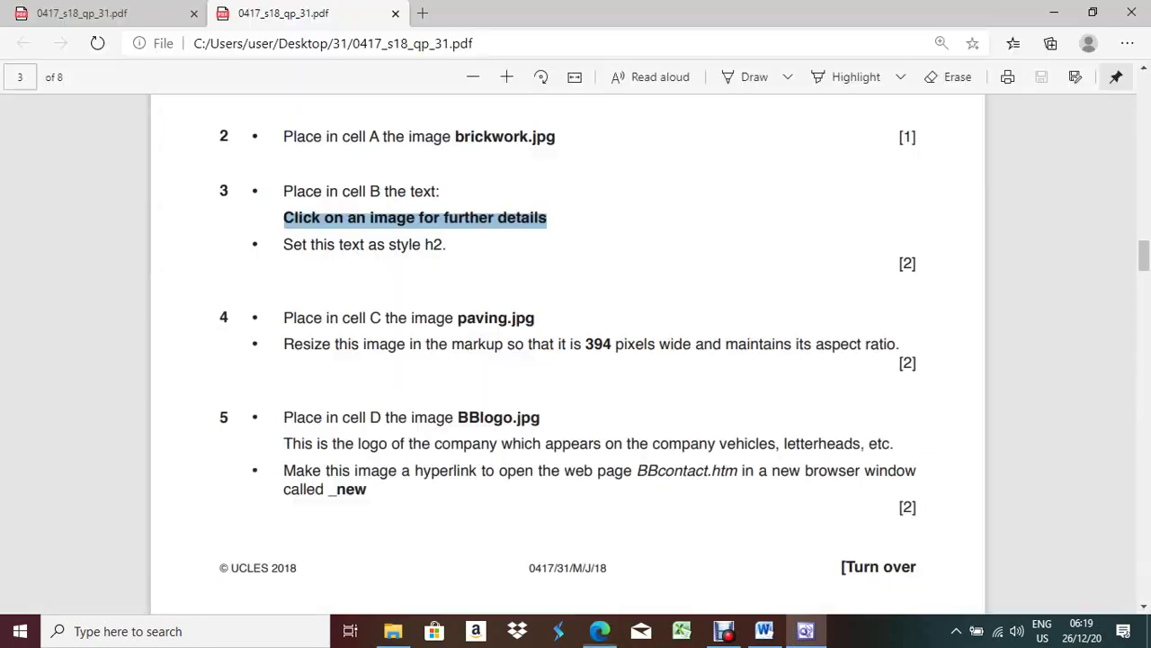
key(alt+Tab)
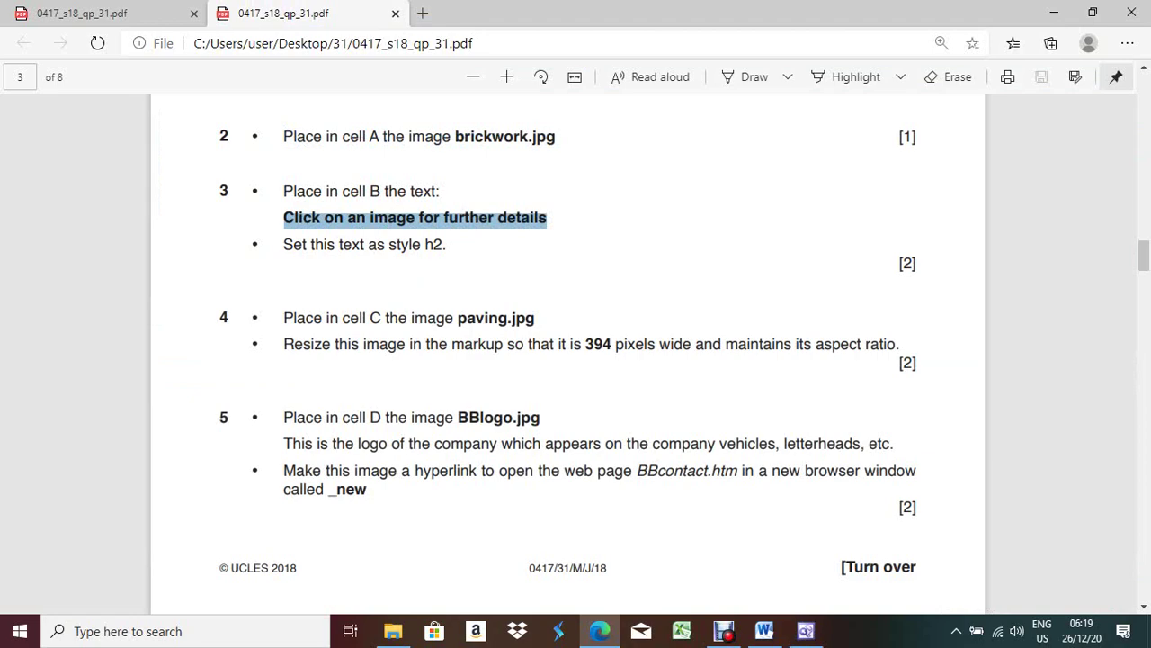
key(alt+Tab)
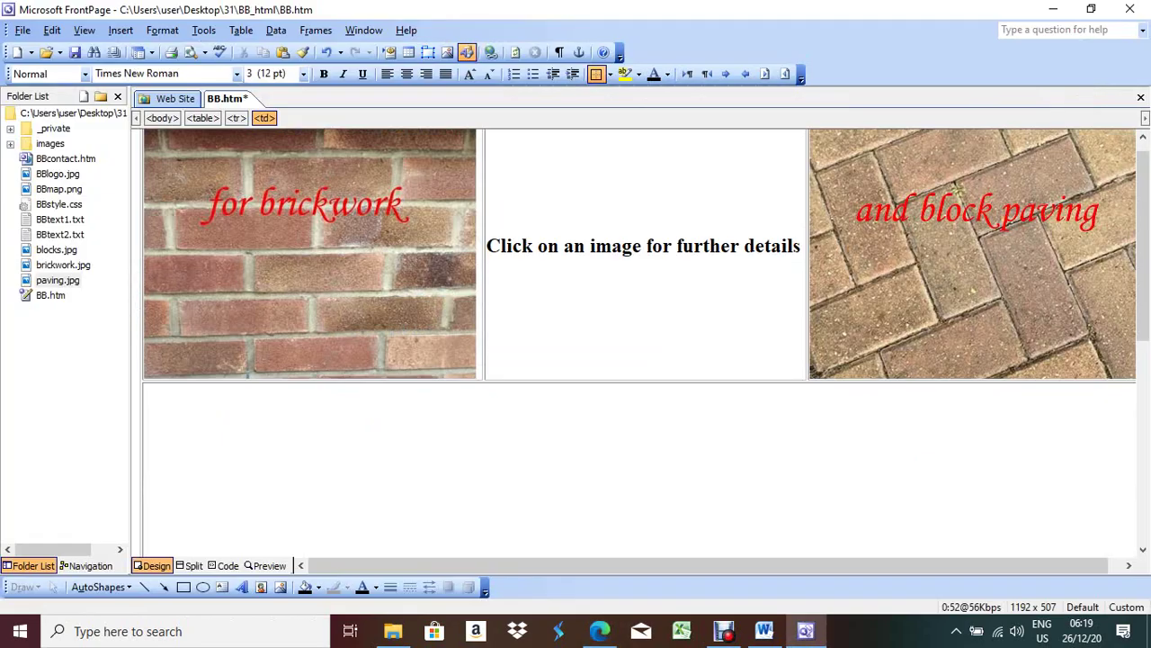
click(58, 173)
drag(144, 486, 144, 487)
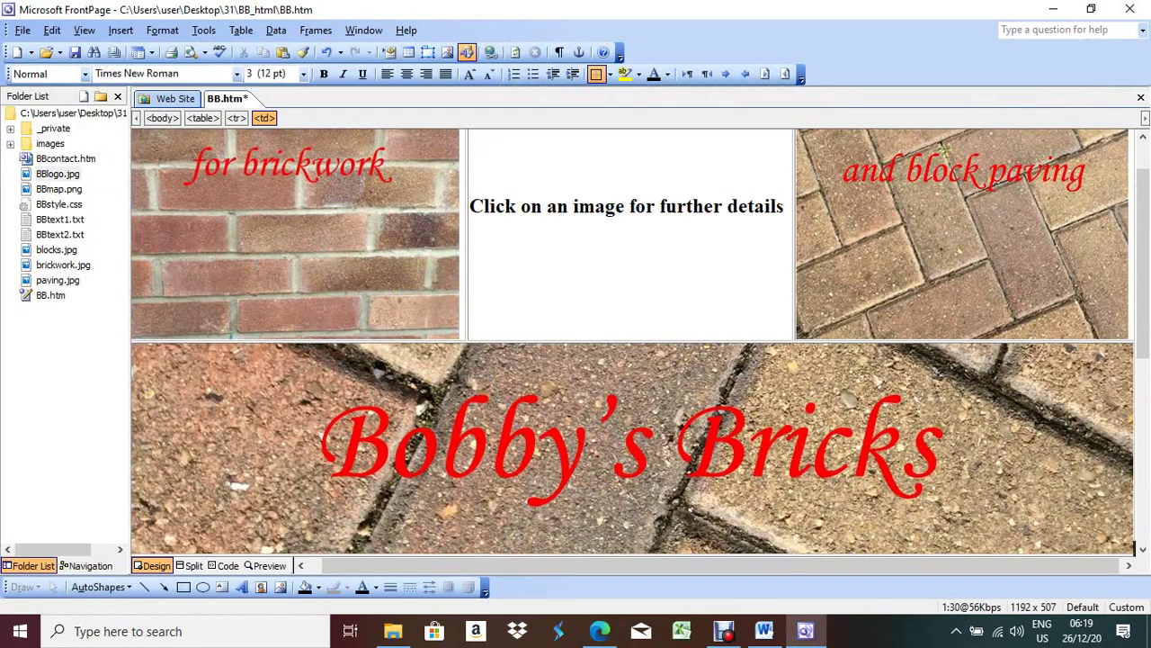
Scroll down the question paper to read the next task
scroll(1134, 356, down, 5)
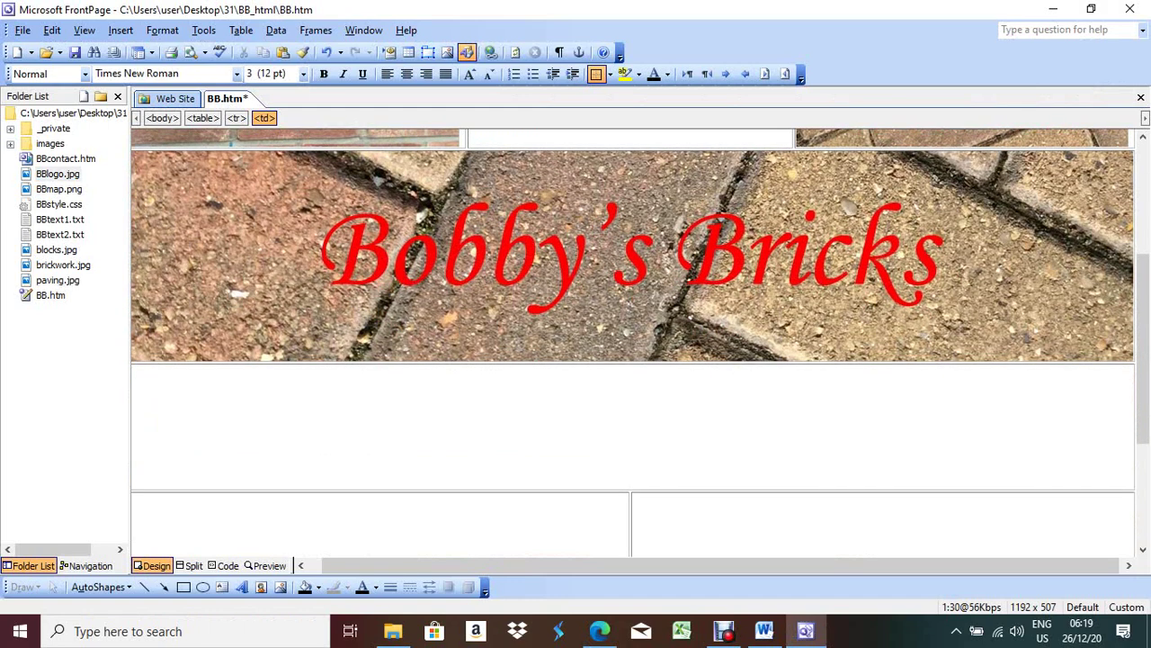
key(alt)
key(alt+Tab)
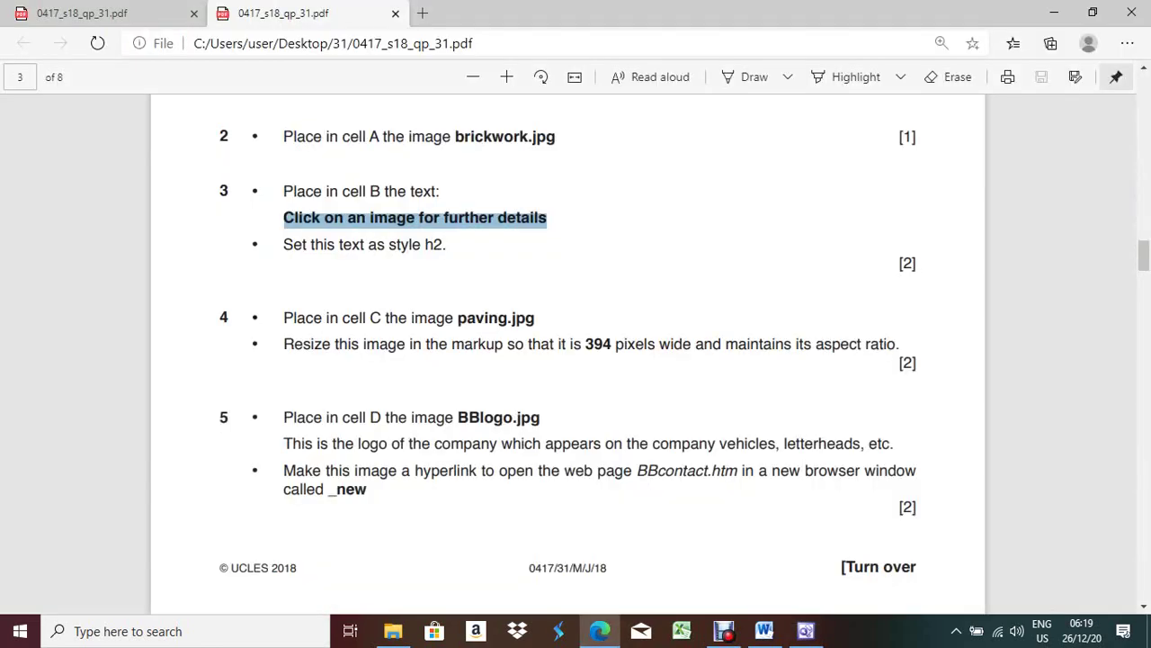
scroll(567, 350, down, 1)
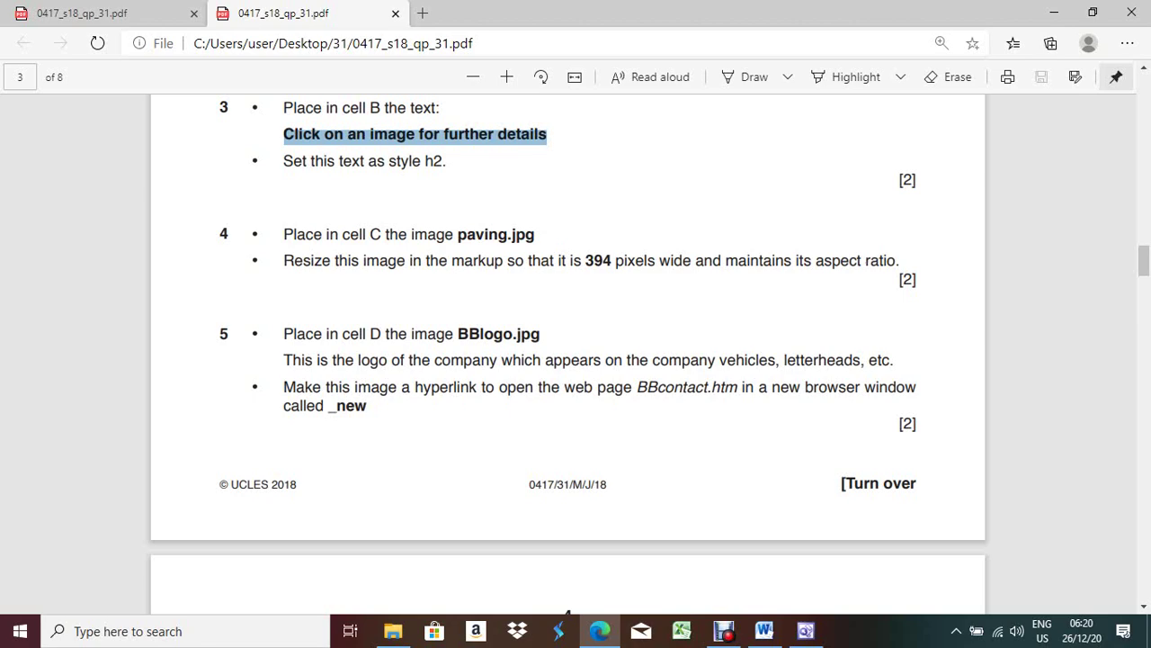
key(alt+Tab)
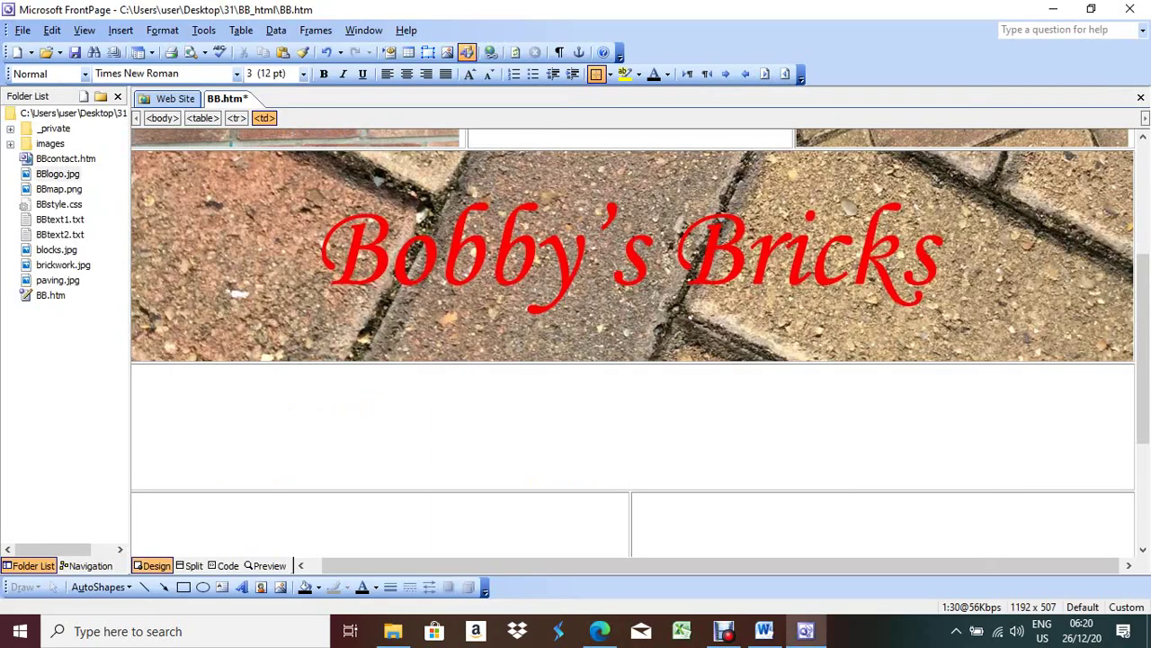
Start a hyperlink on the logo image pointing to BBcontact.htm
right_click(435, 241)
click(476, 570)
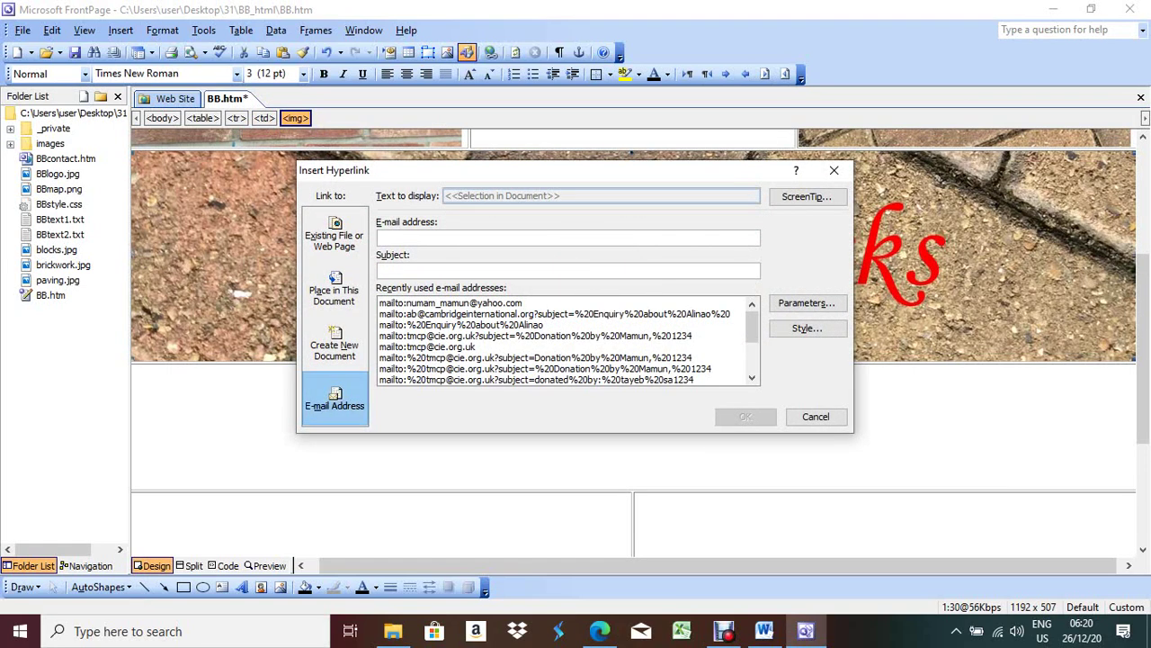
key(alt+Tab)
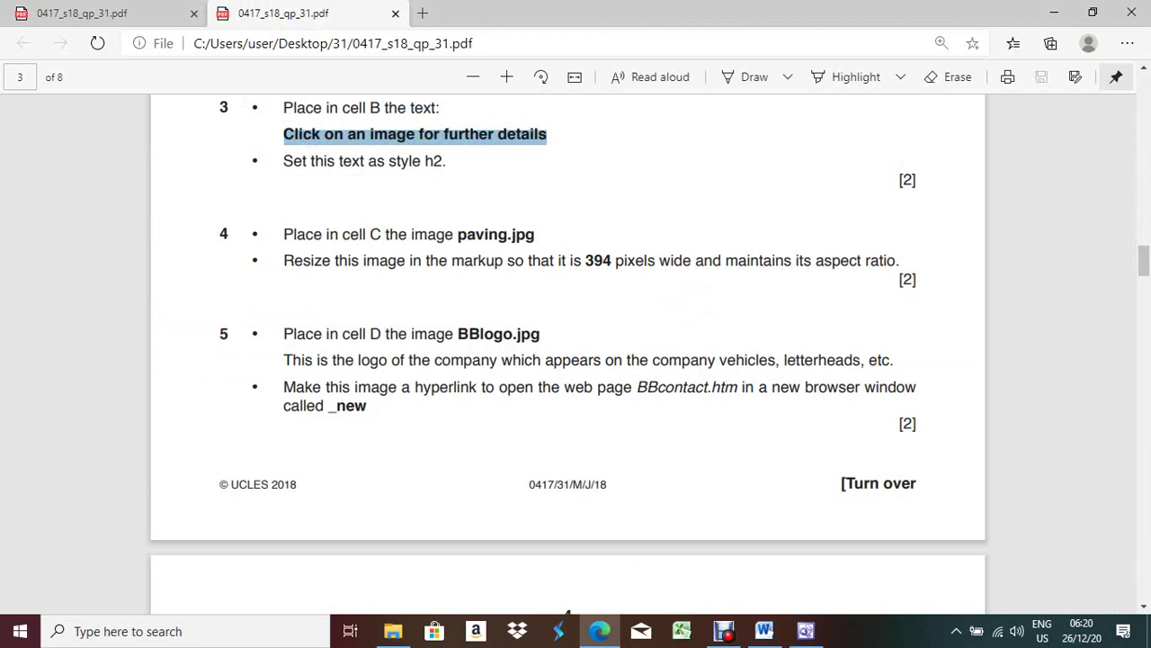
key(alt+Tab)
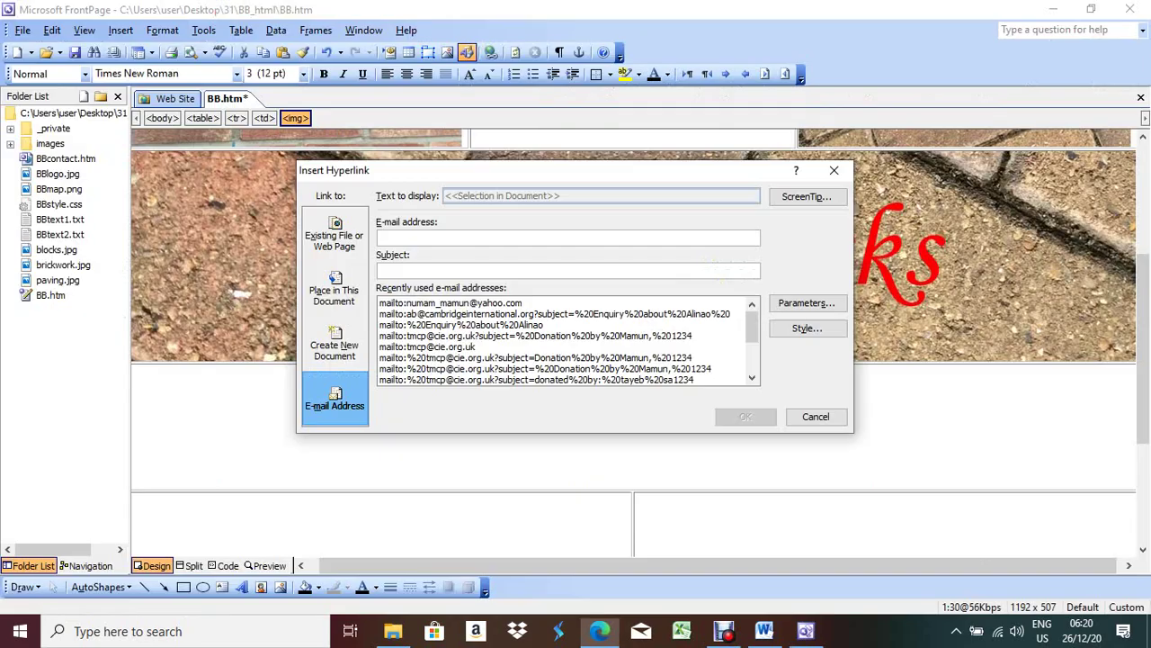
key(alt+x)
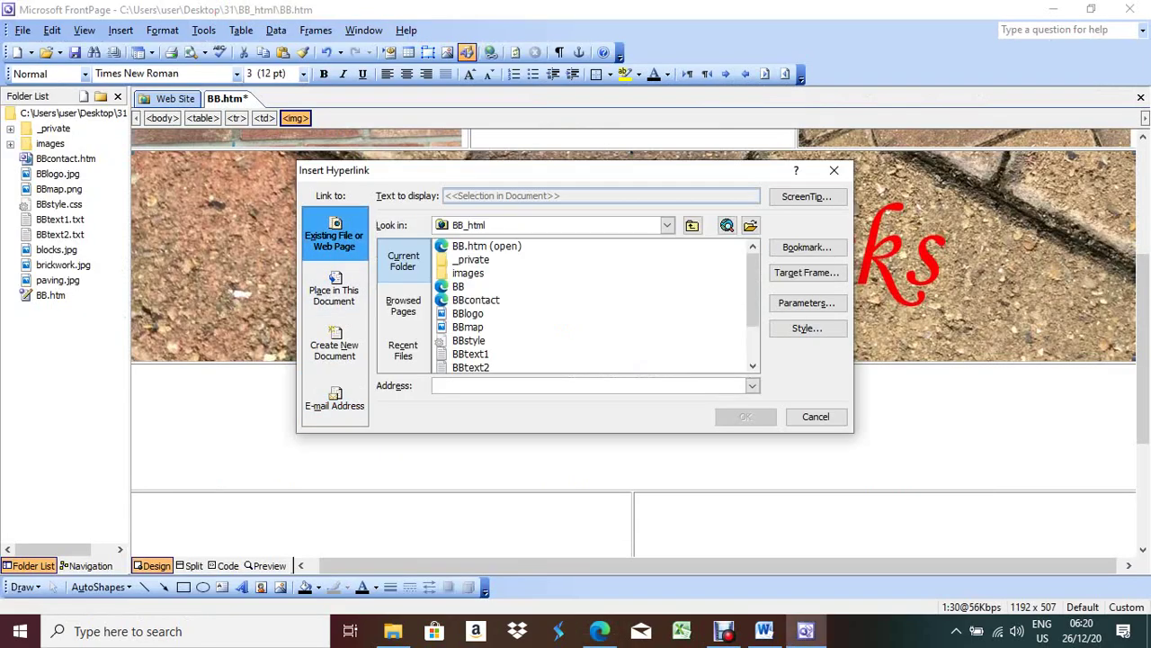
key(alt+Tab)
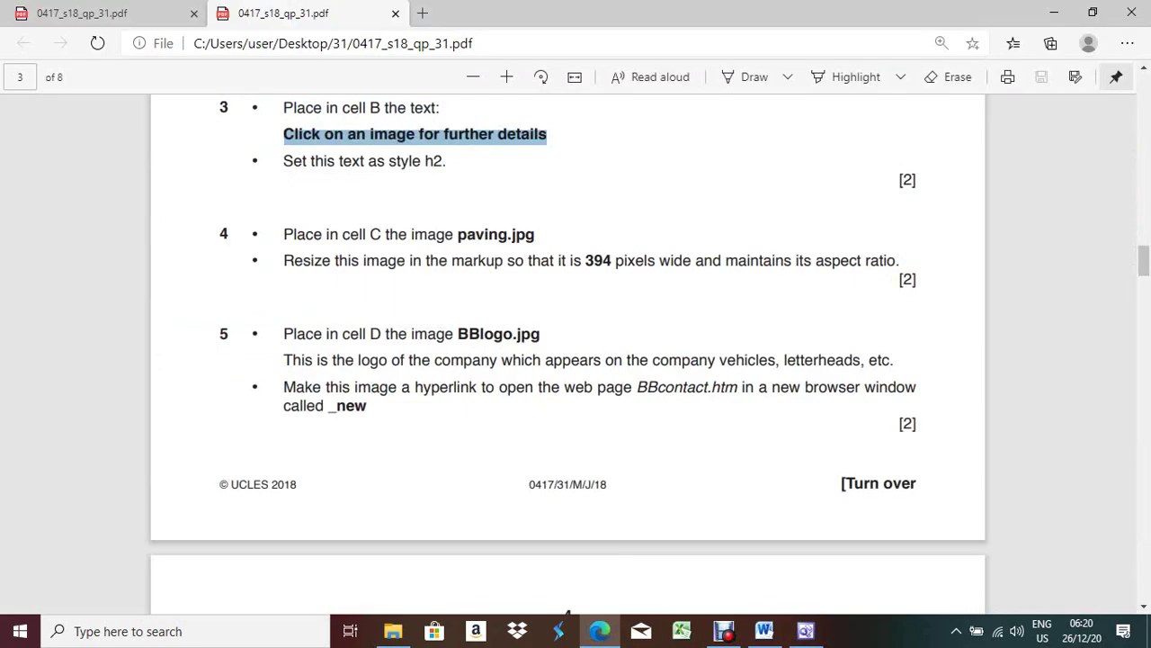
key(alt+Tab)
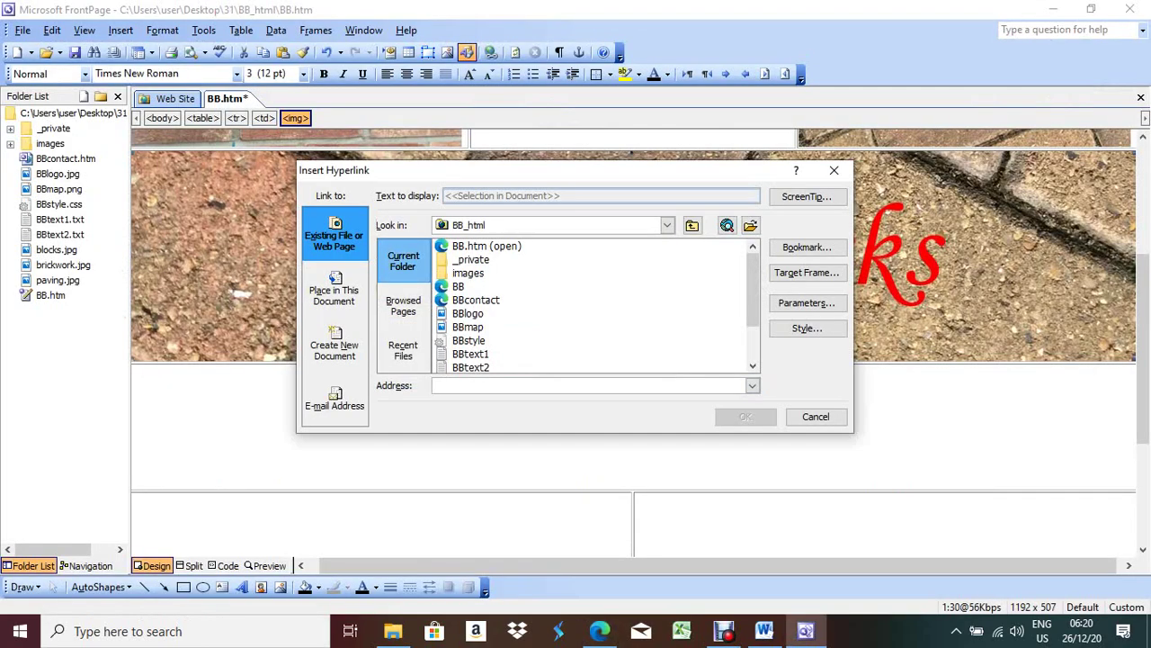
click(475, 299)
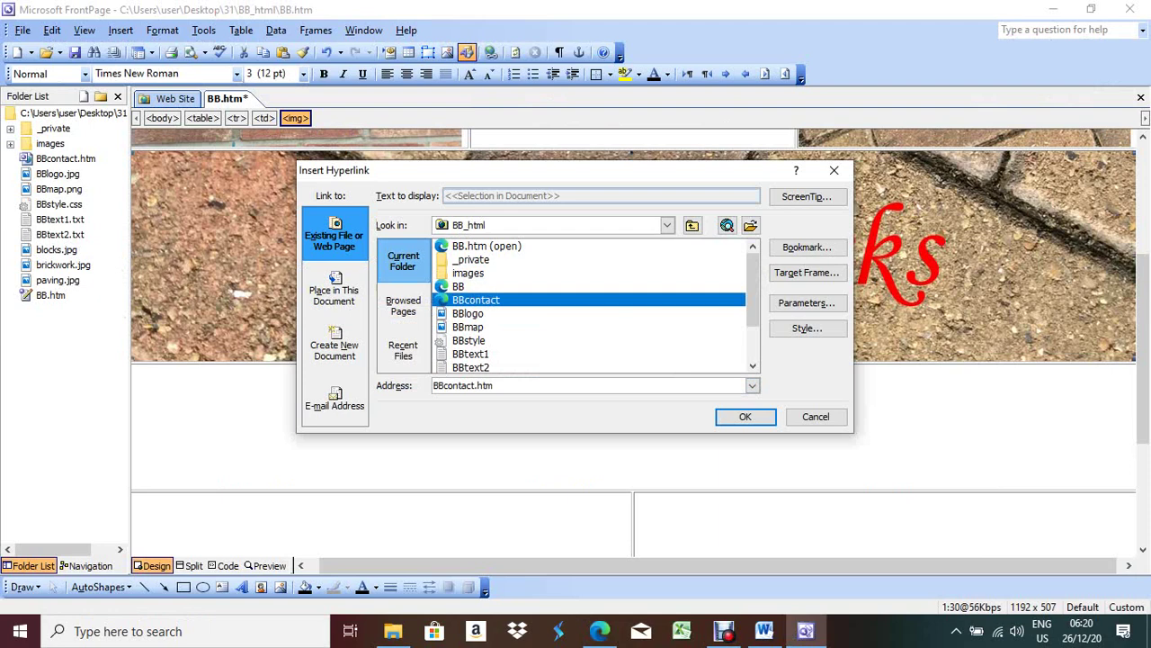
Set the link's target frame to _new and apply the hyperlink
key(alt+Tab)
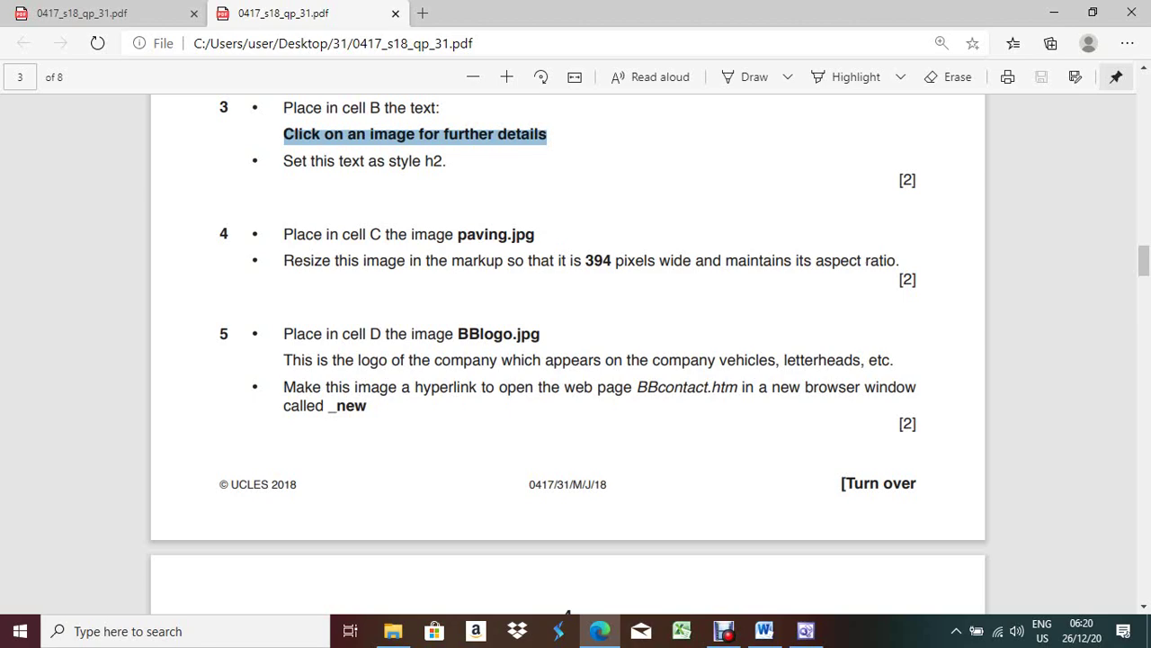
key(alt+Tab)
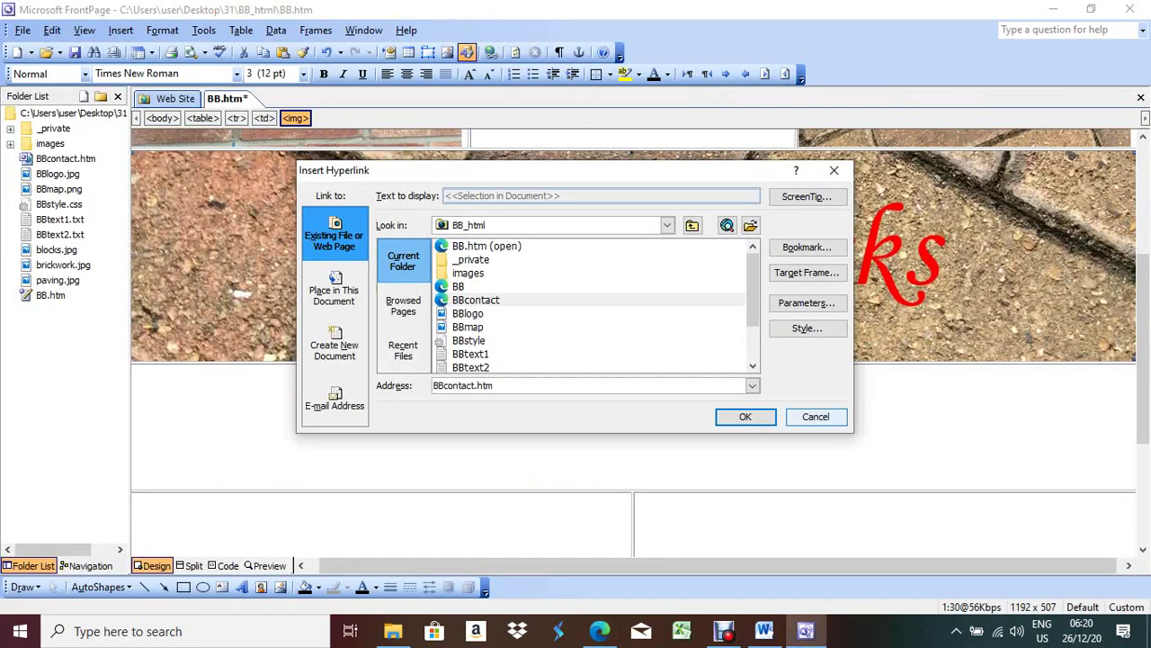
click(807, 273)
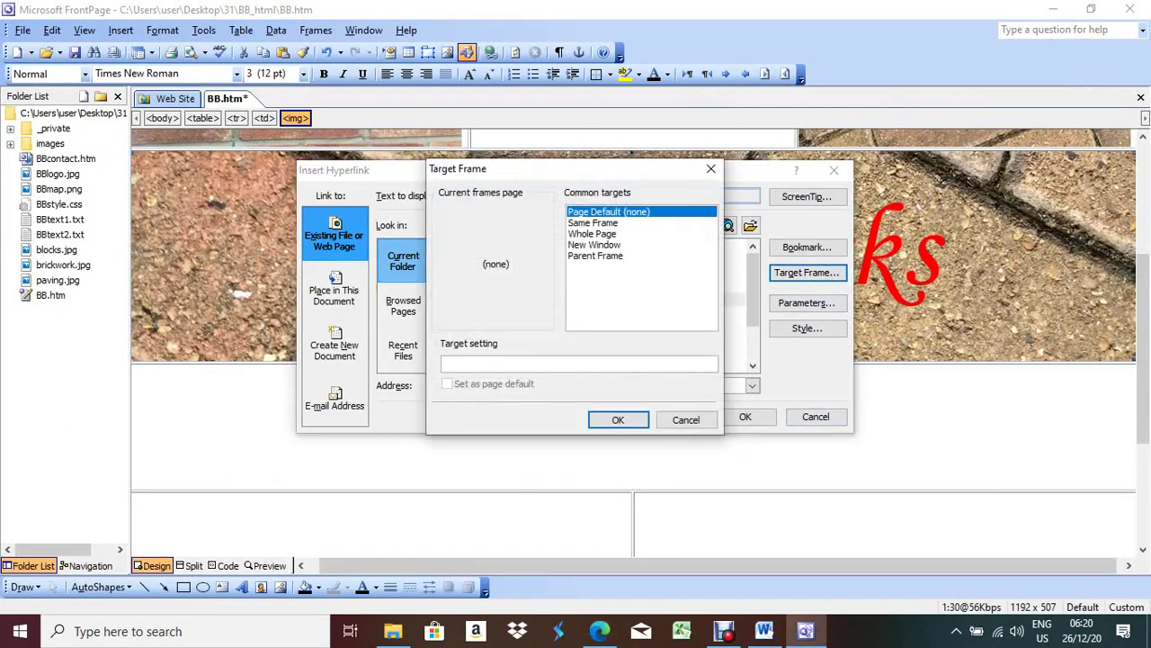
click(594, 244)
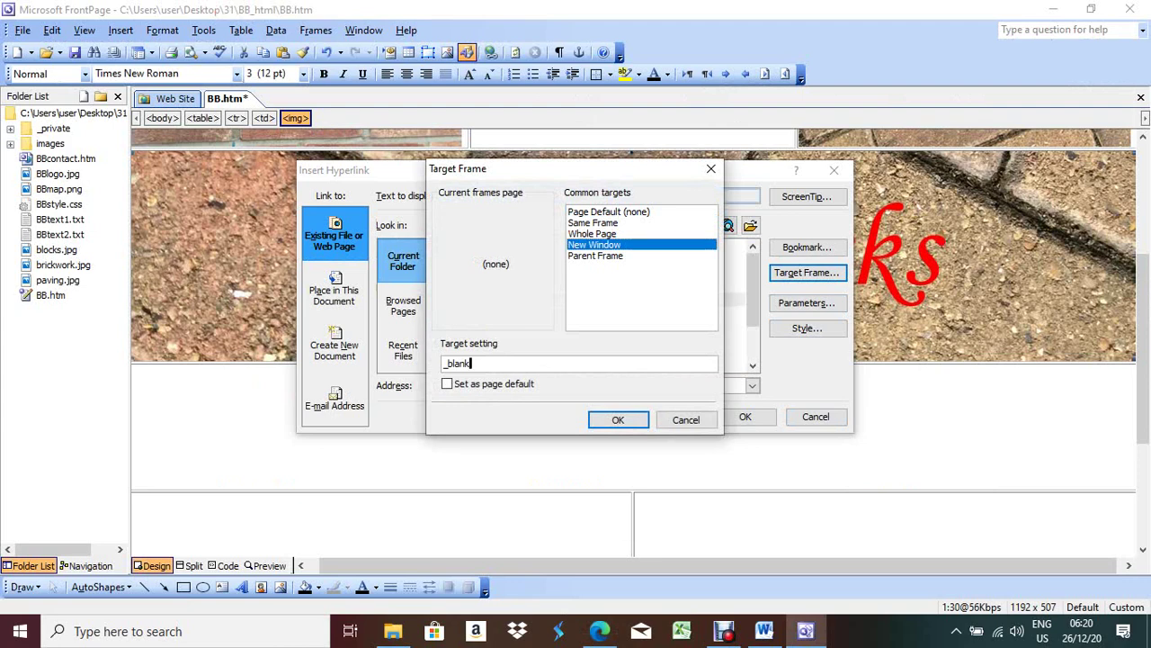
key(BackSpace)
key(BackSpace)
key(BackSpace)
key(BackSpace)
key(BackSpace)
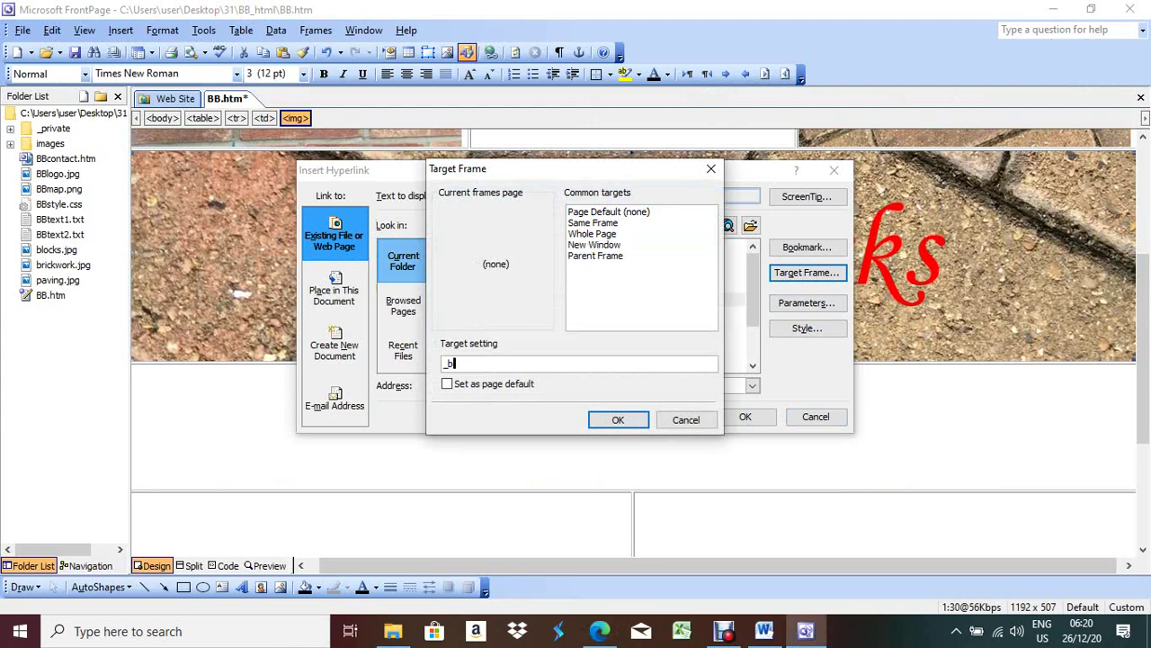
text(new)
key(Return)
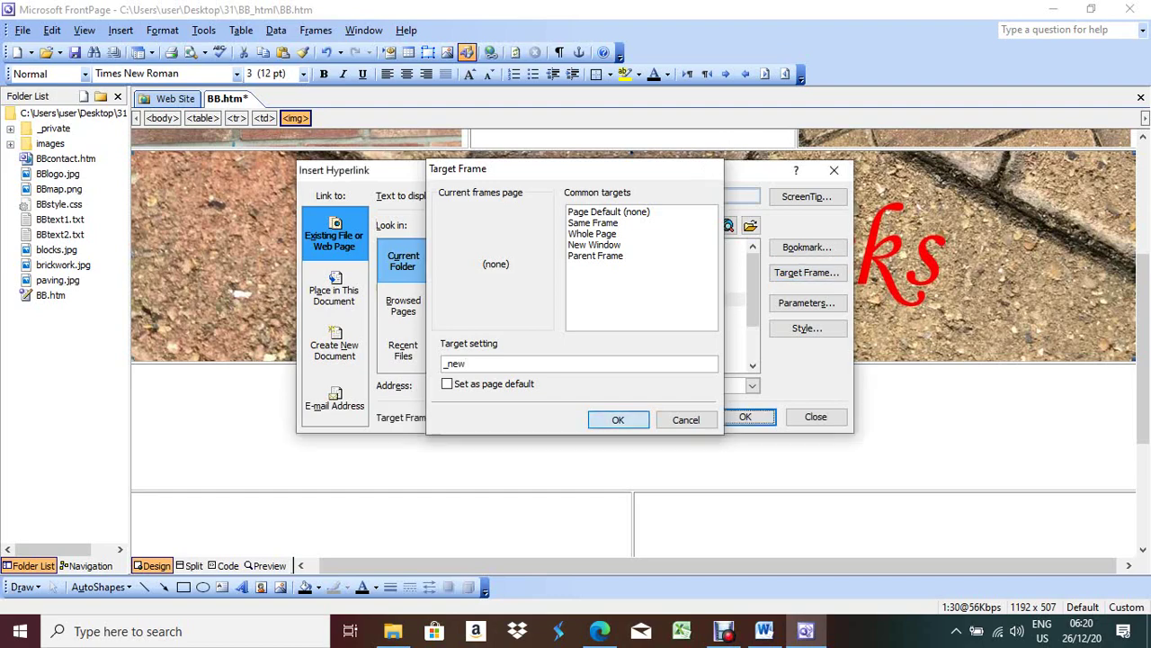
key(Return)
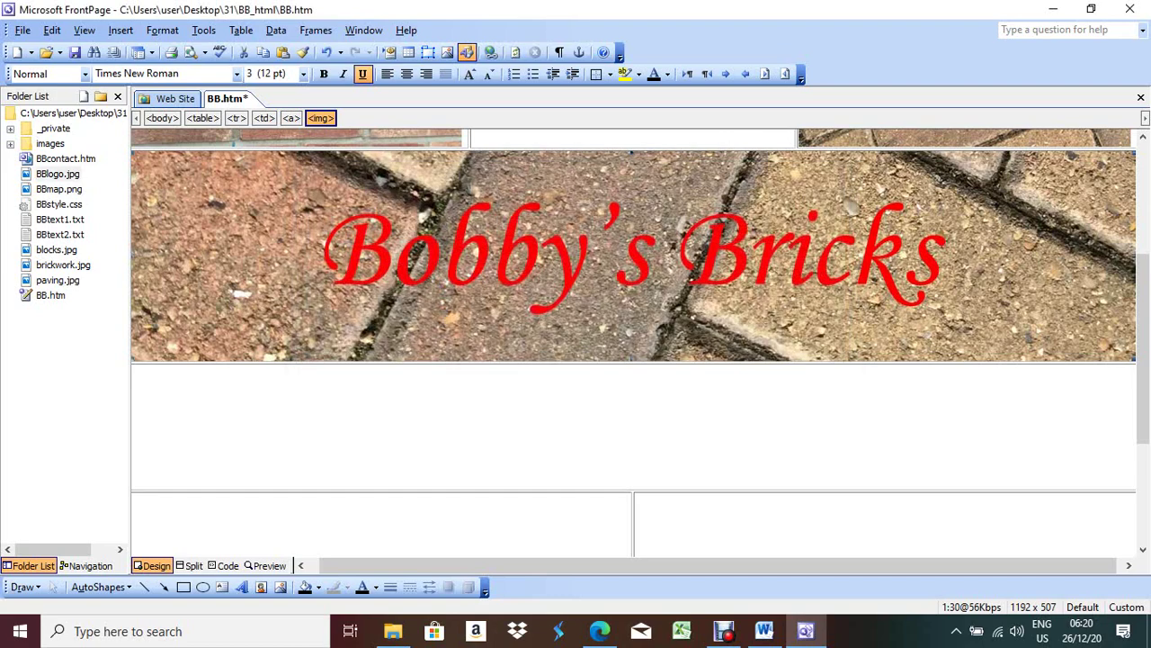
Copy all of BBtext1.txt and paste it into the empty cell below the logo
key(alt+Tab)
scroll(567, 360, down, 5)
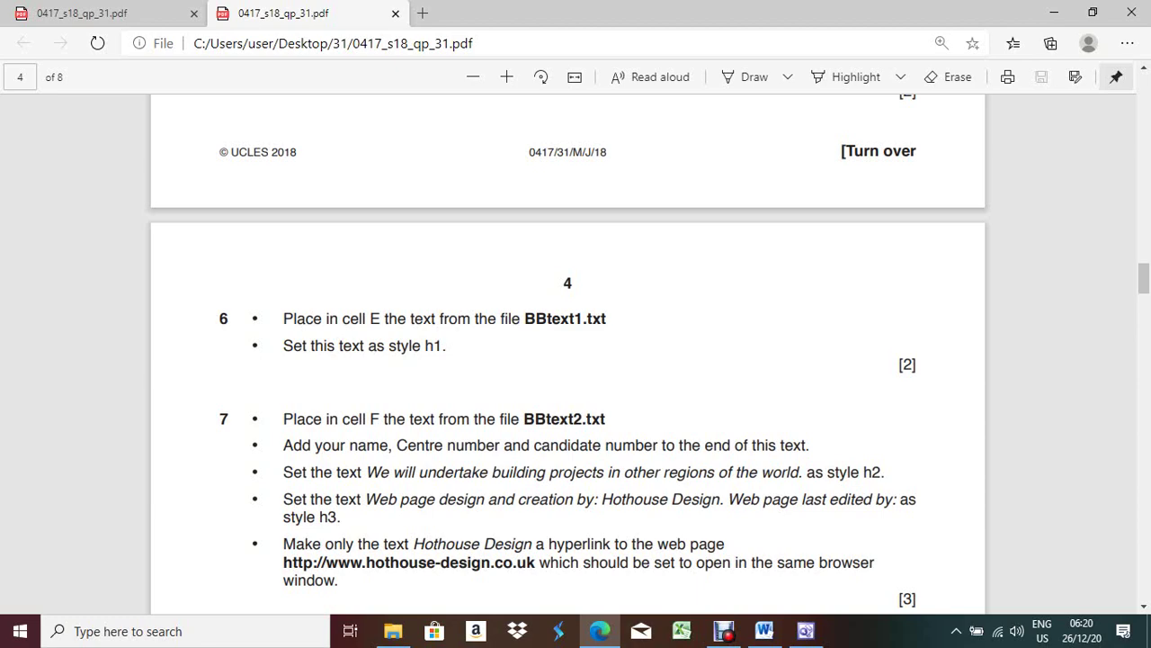
key(alt+Tab)
scroll(450, 360, down, 5)
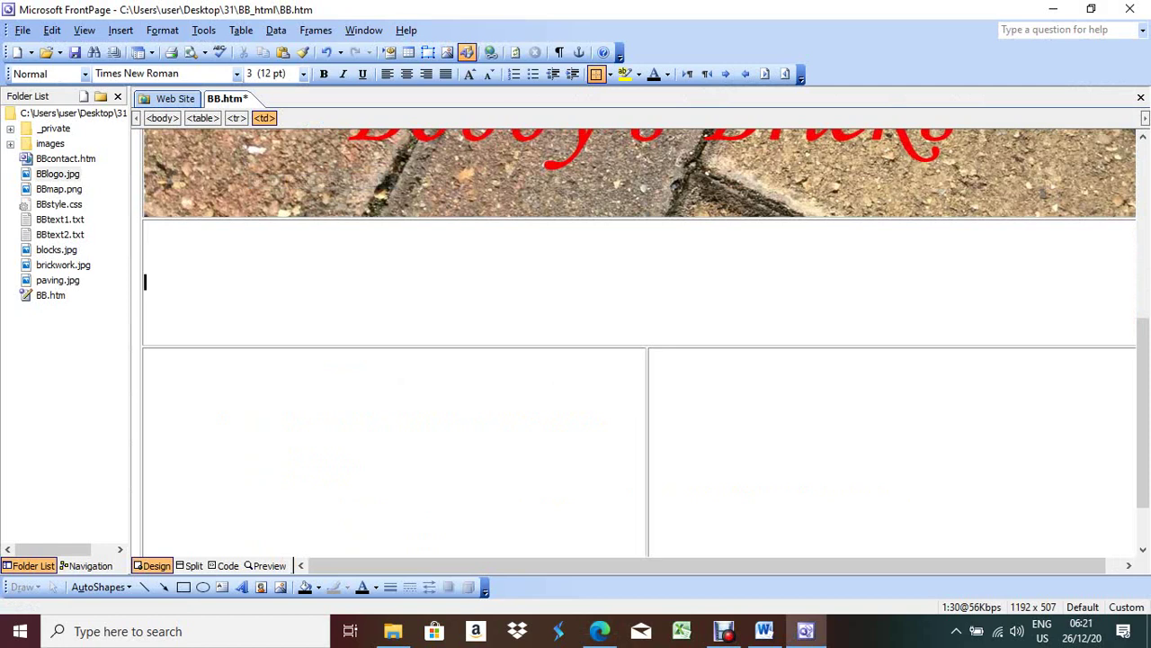
double_click(59, 220)
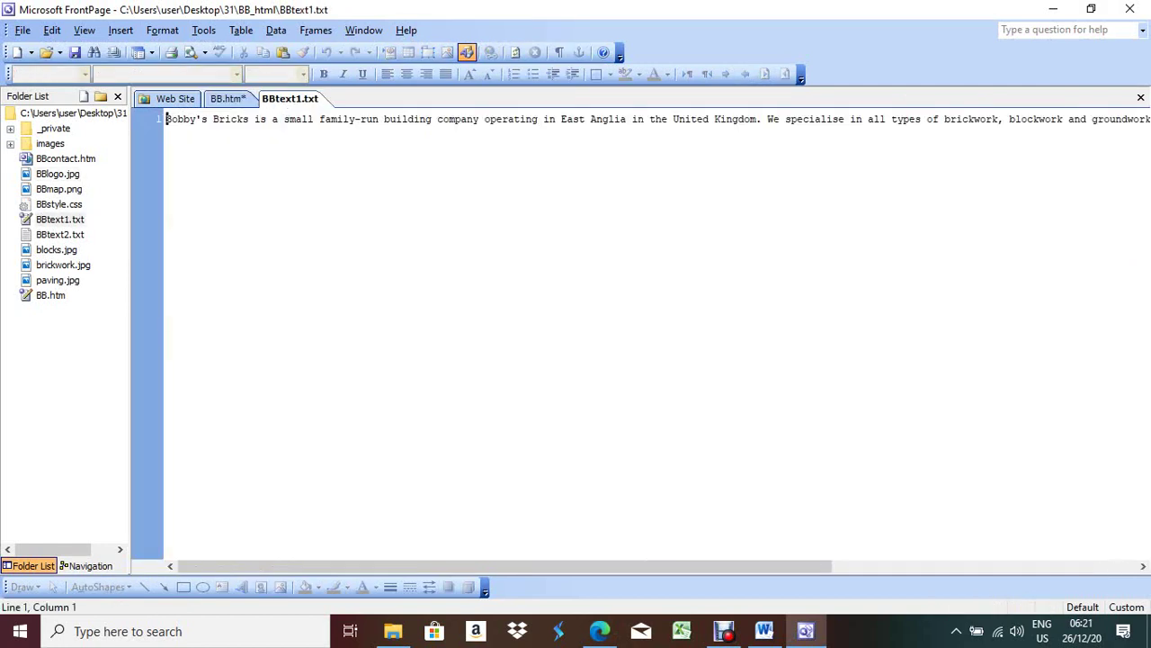
key(ctrl+a)
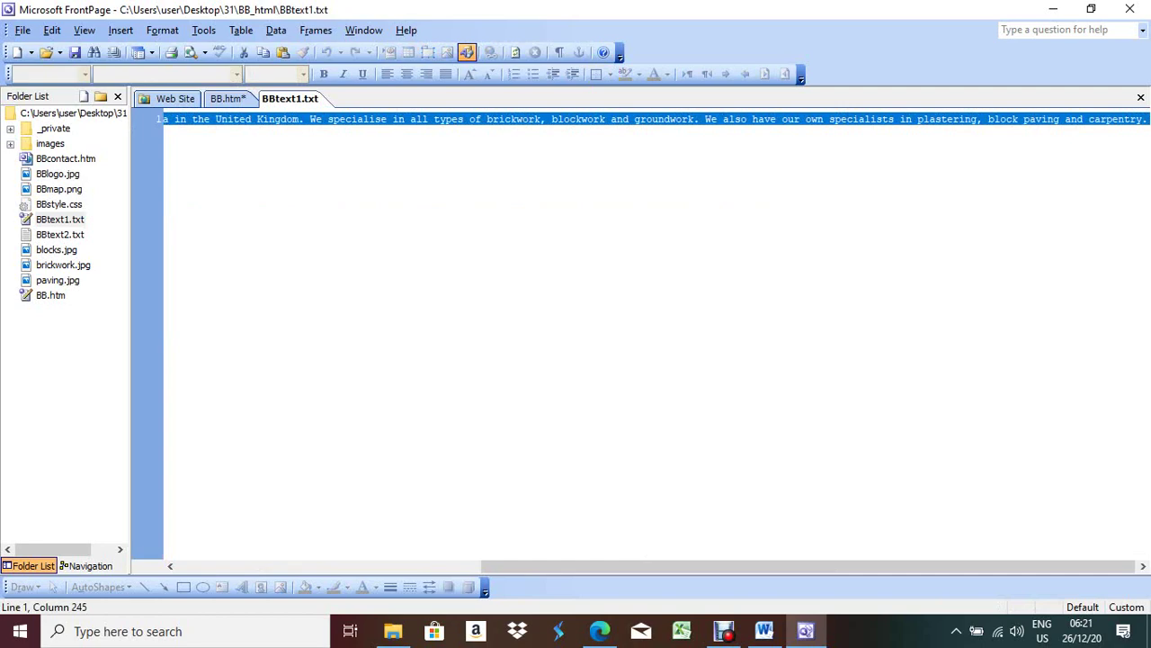
key(ctrl+Tab)
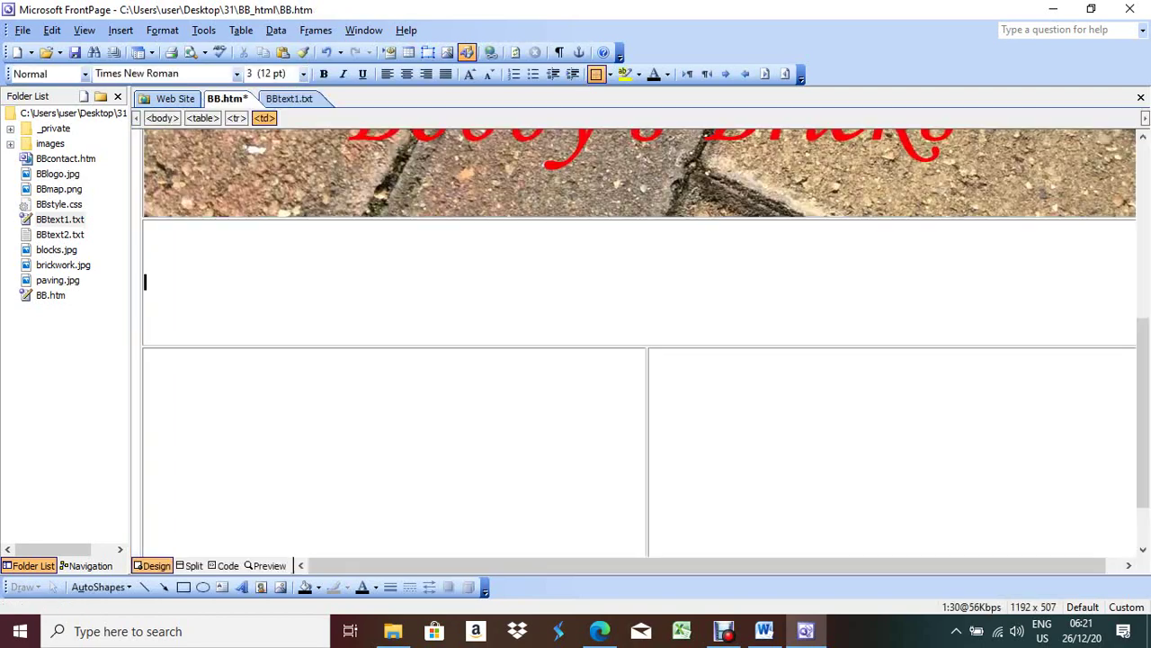
text(Bobby's Bricks is a small family-own building company operating in East Anglia in the United Kingdom. We specialise in all types of brickwork, blockwork and groundwork. We also have our own specialists in plastering, block paving and carpentry.)
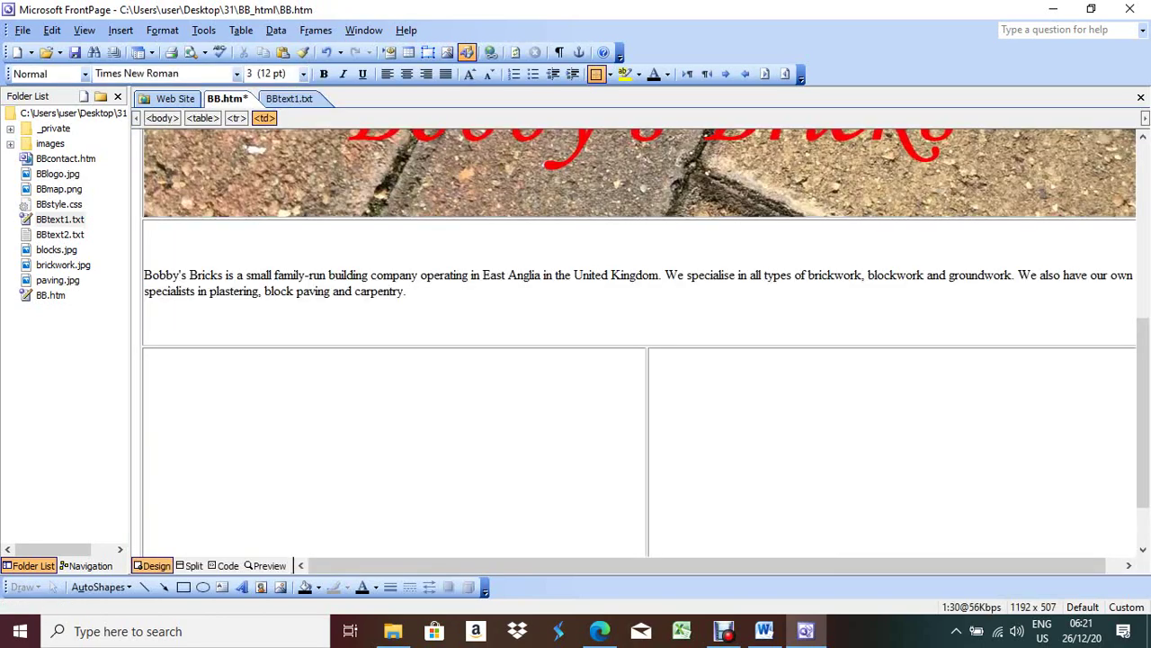
Style the pasted BBtext1 paragraph as Heading 1
key(alt+Tab)
key(alt+Tab)
click(85, 73)
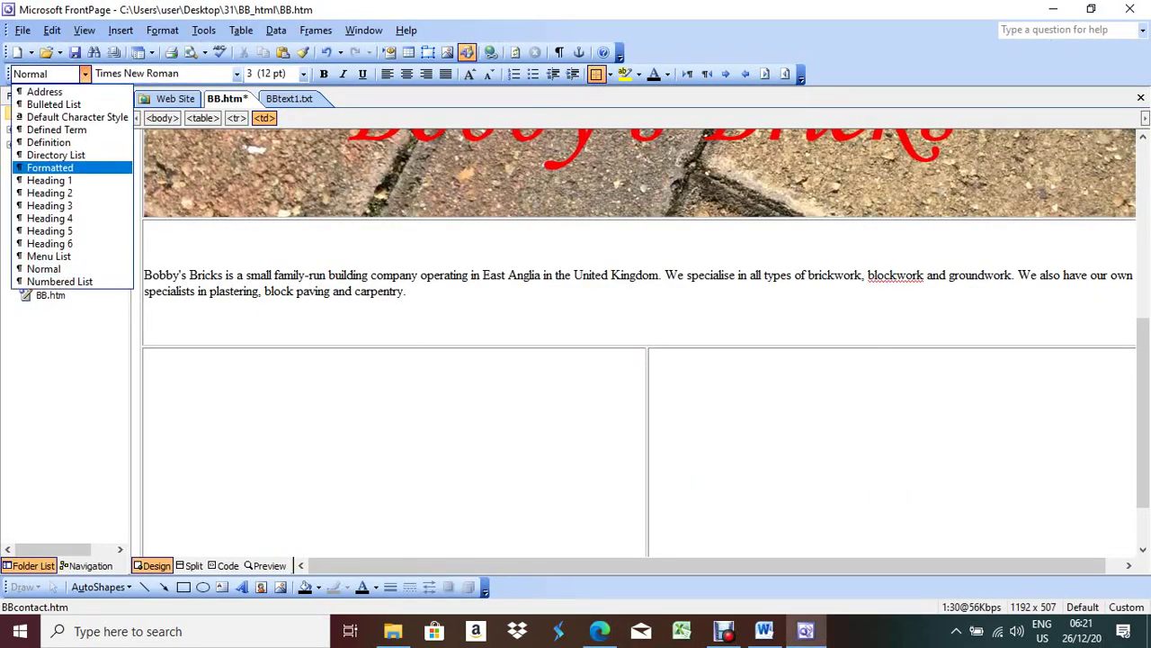
click(50, 180)
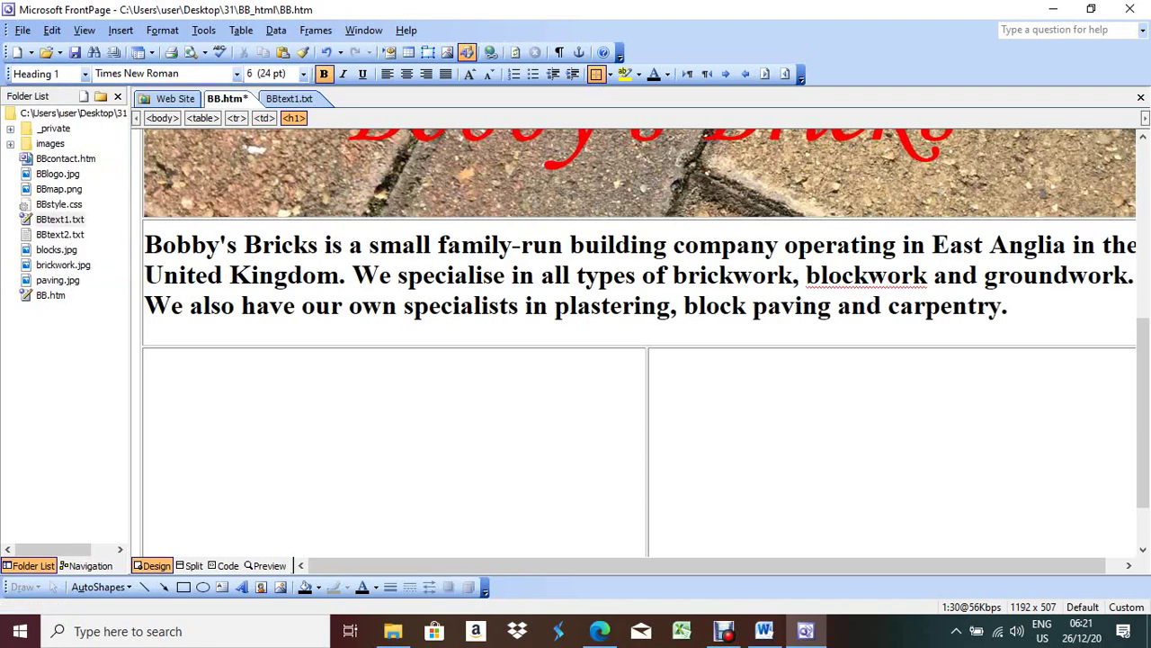
key(alt+Tab)
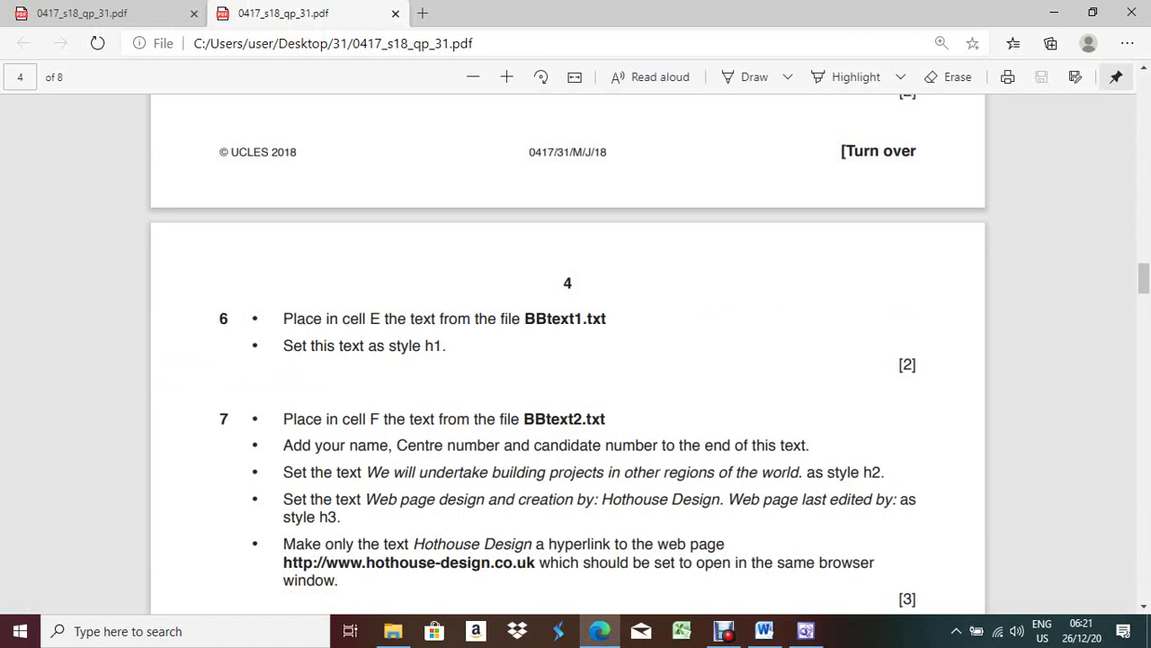
Close BBtext1.txt and open BBtext2.txt
key(alt+Tab)
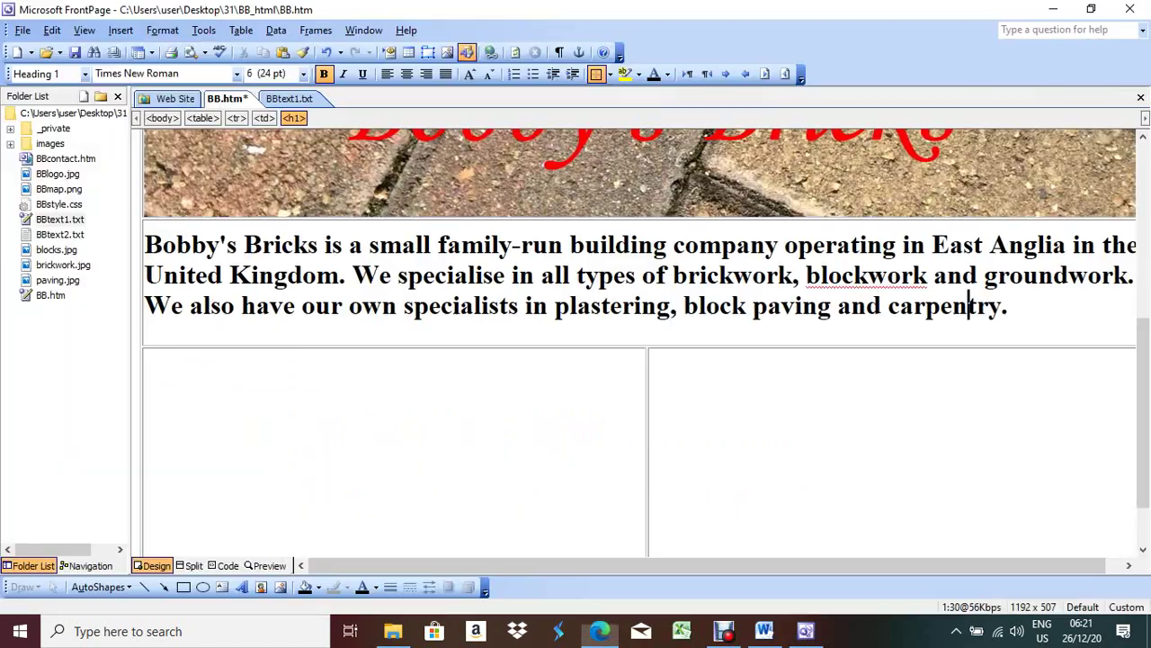
key(ctrl+Tab)
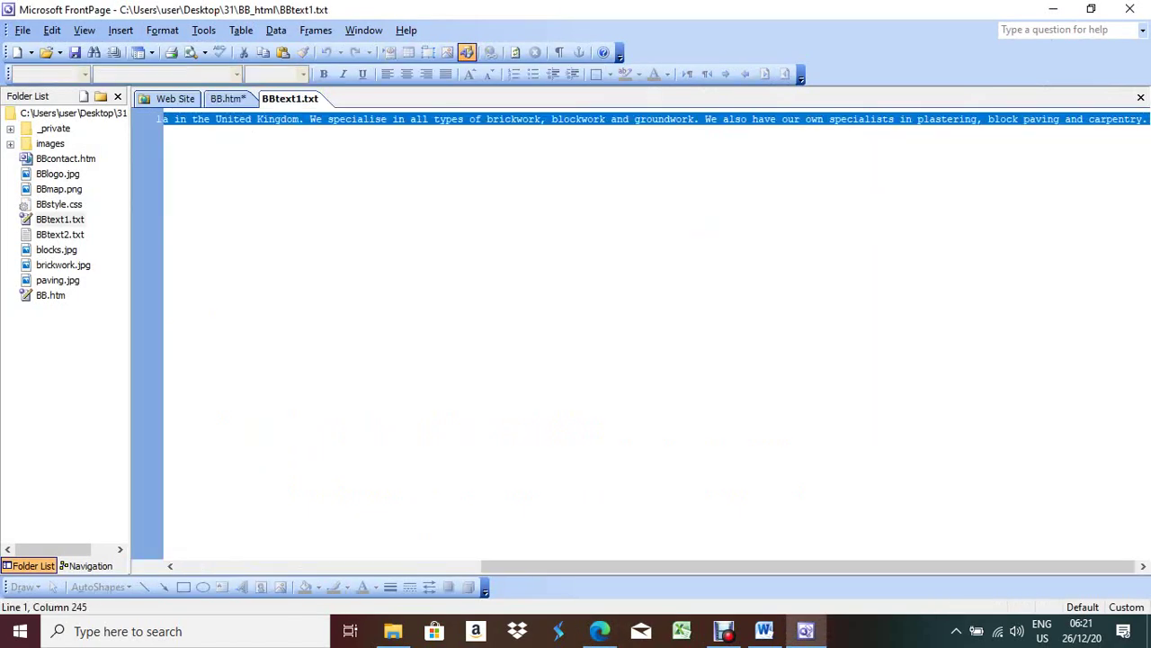
key(ctrl+F4)
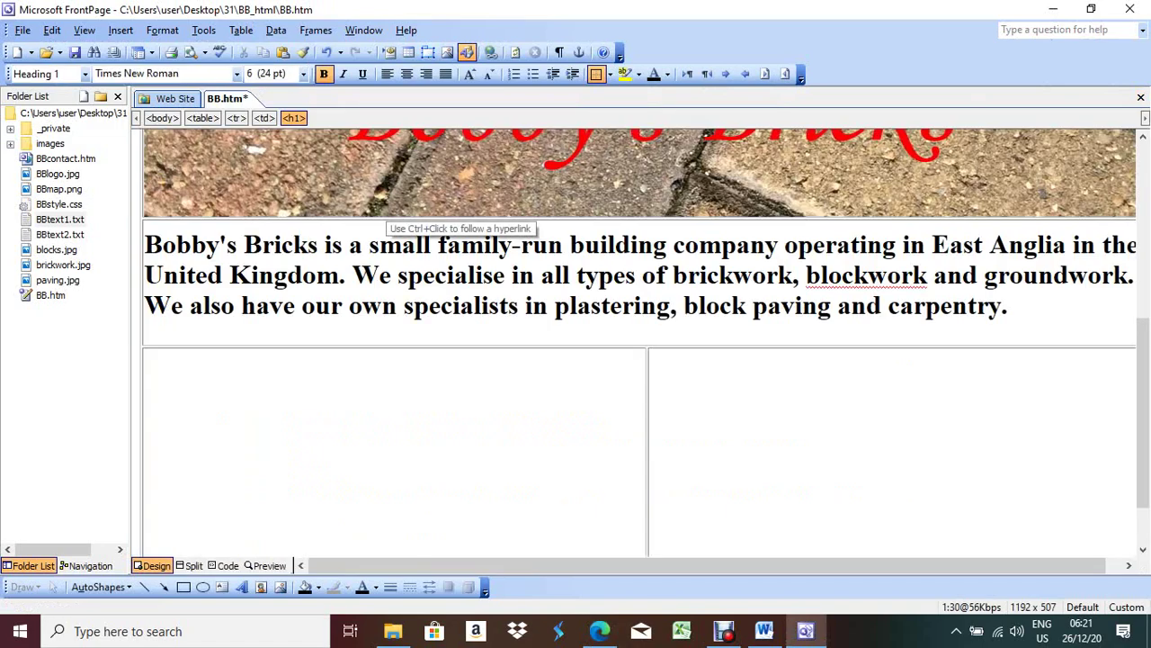
double_click(59, 234)
Copy the first BBtext2 sentence and paste it into the empty cell of BB.htm
key(alt+Tab)
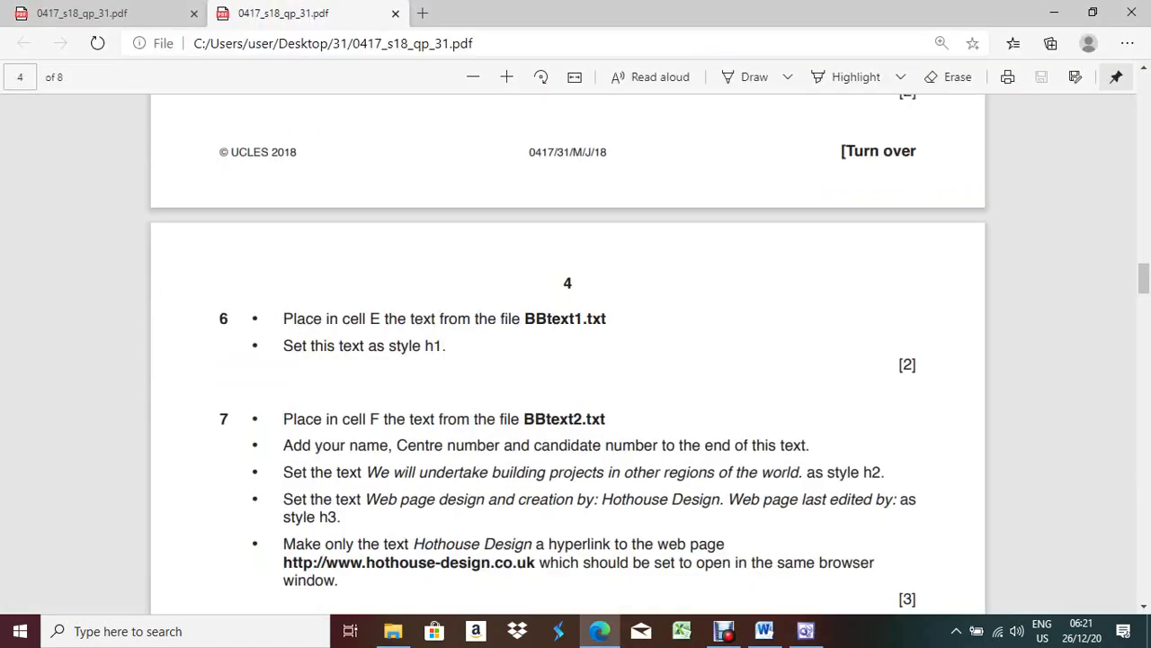
key(alt+Tab)
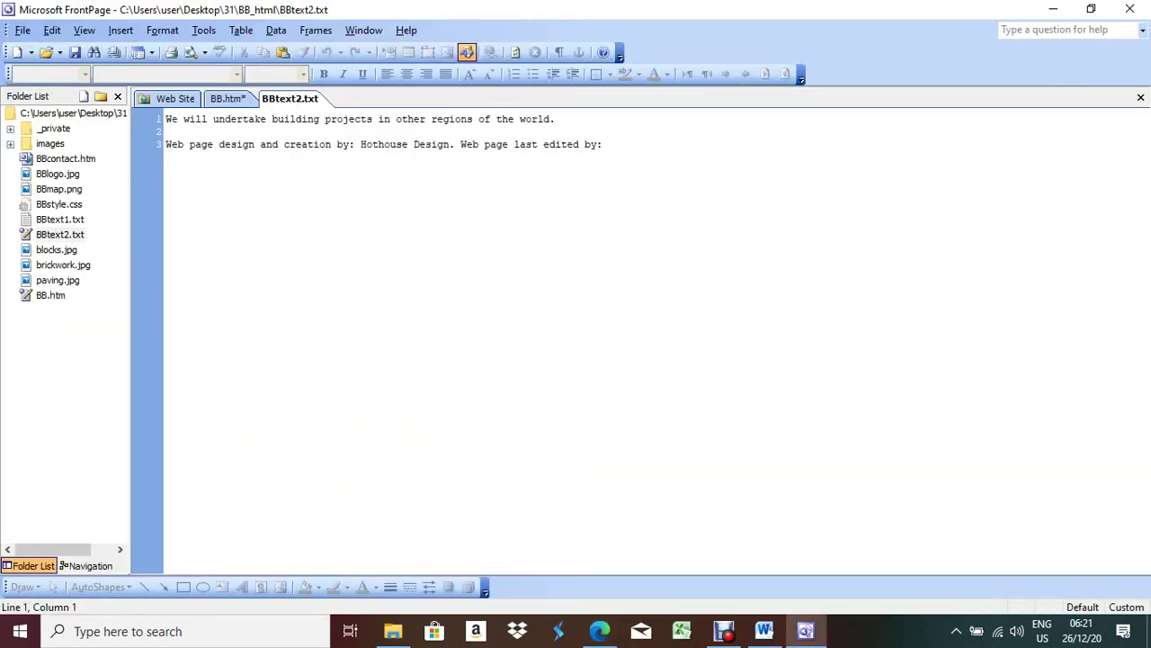
key(ctrl+Tab)
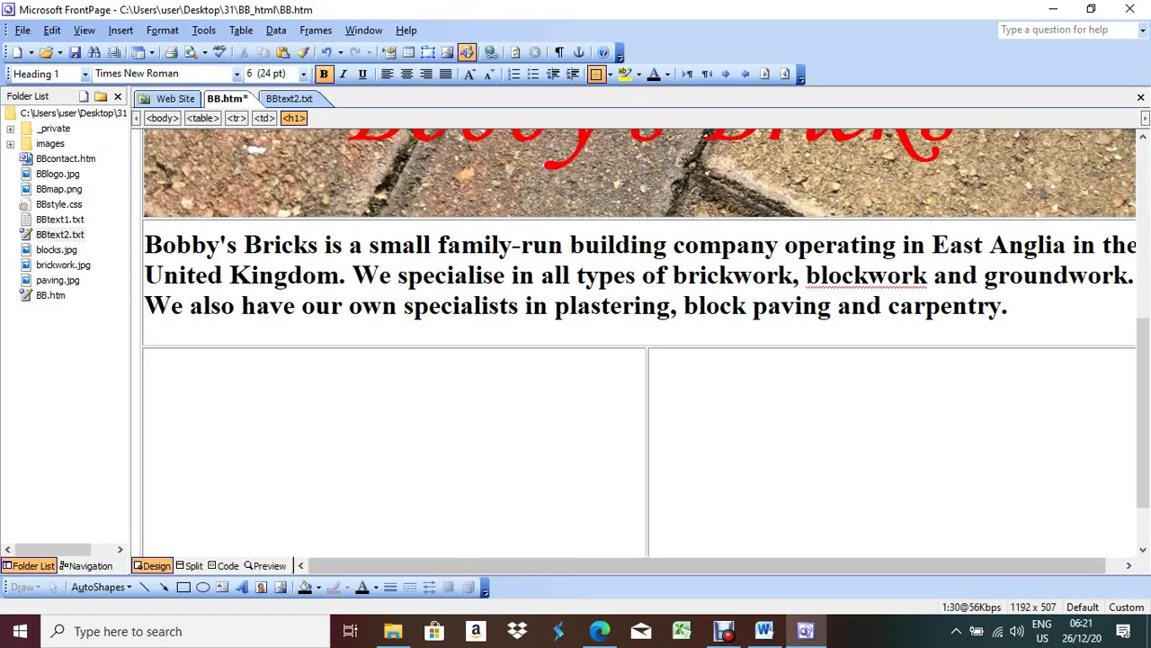
key(alt+Tab)
key(alt+Tab)
key(ctrl+Tab)
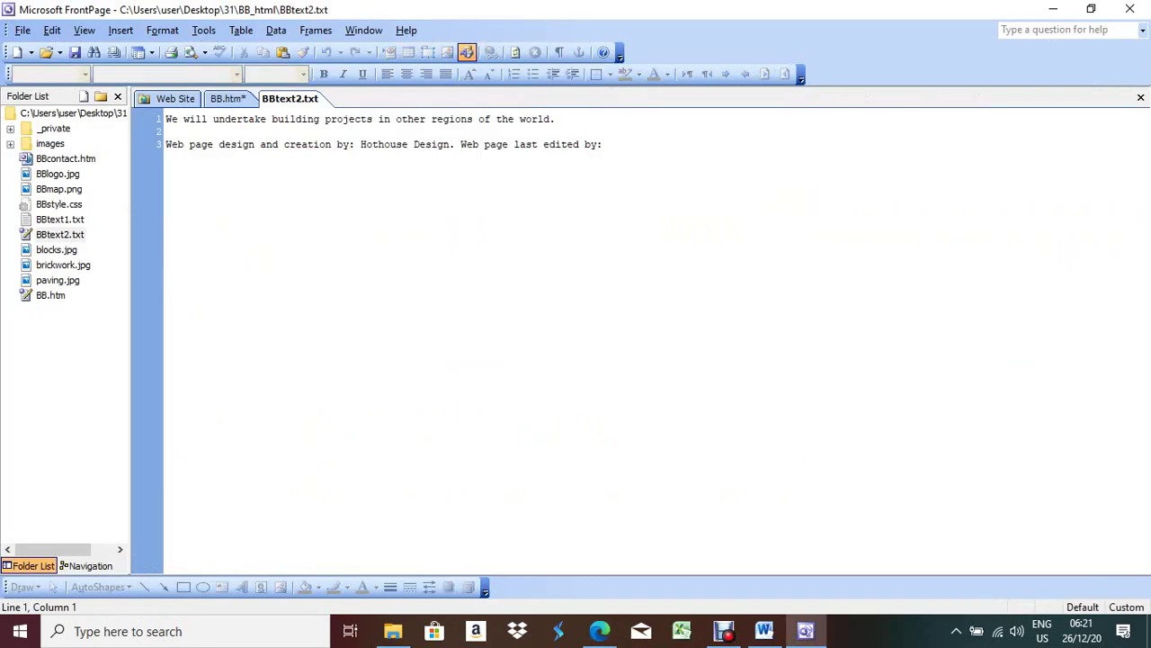
key(shift+End)
key(ctrl+c)
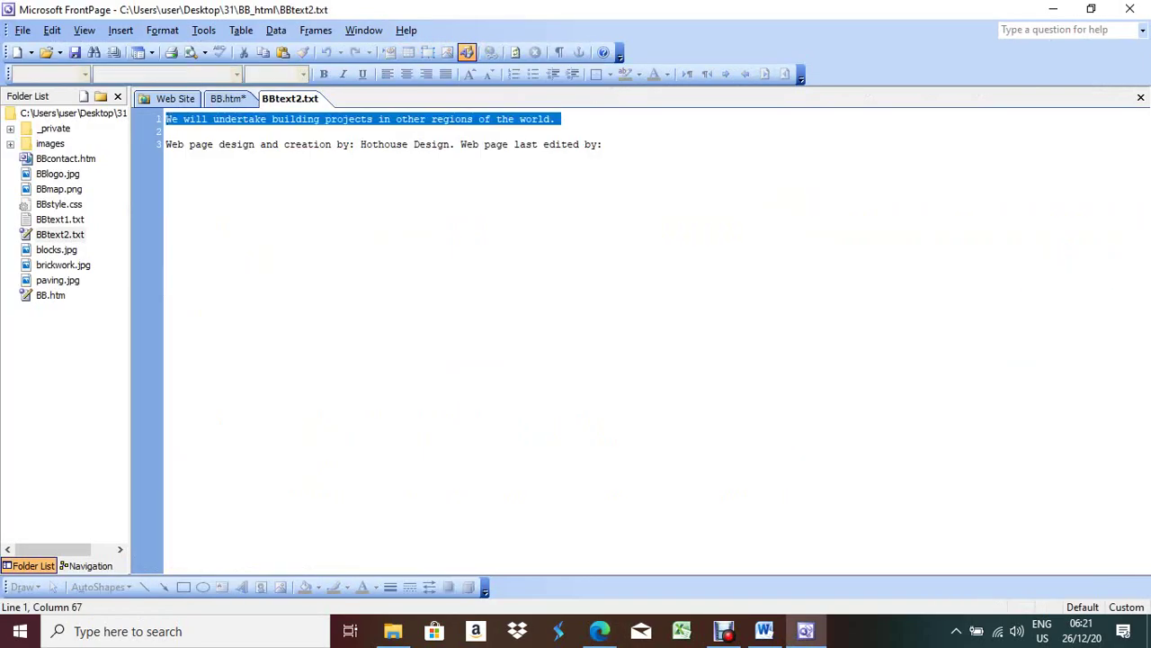
key(alt+Tab)
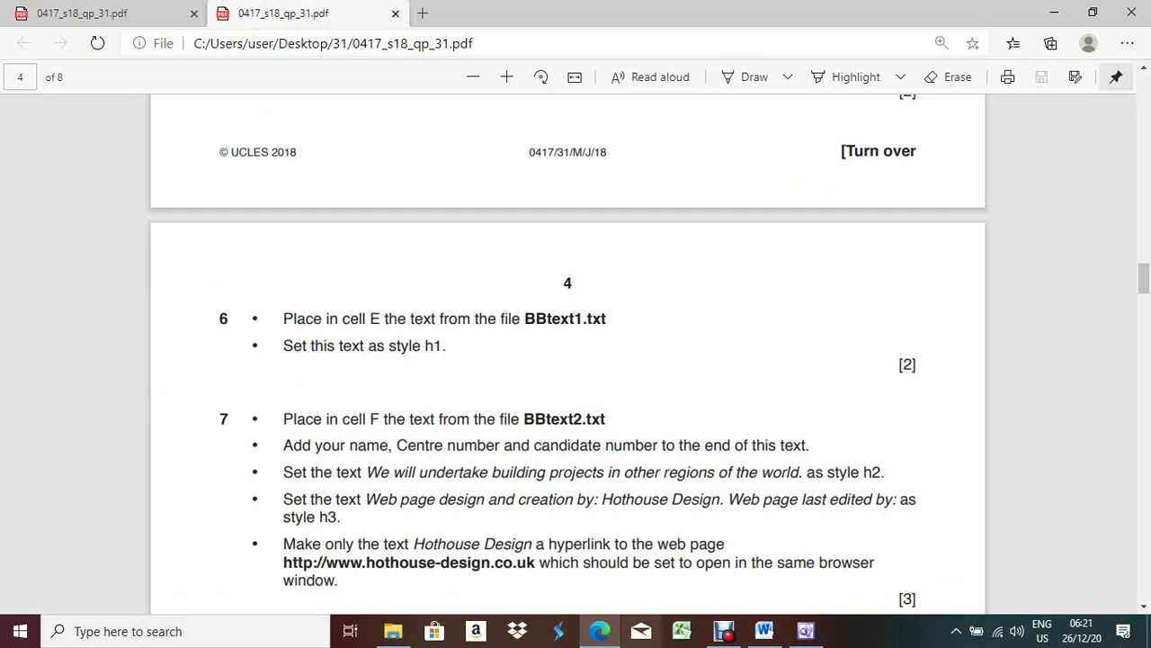
click(600, 631)
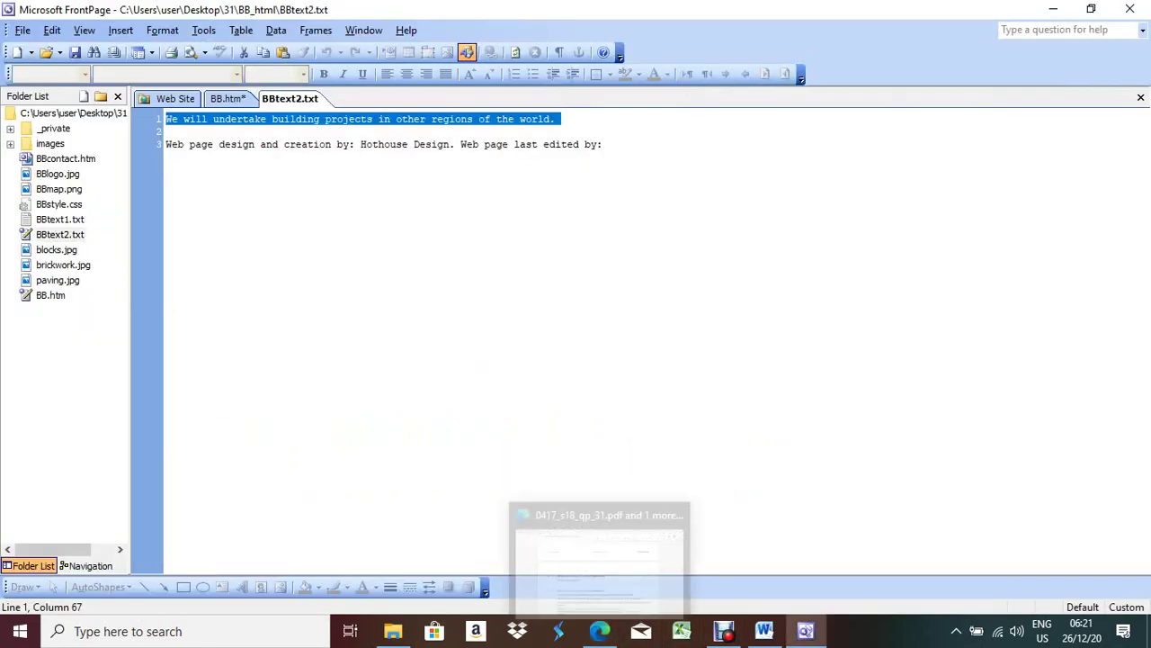
key(ctrl+Tab)
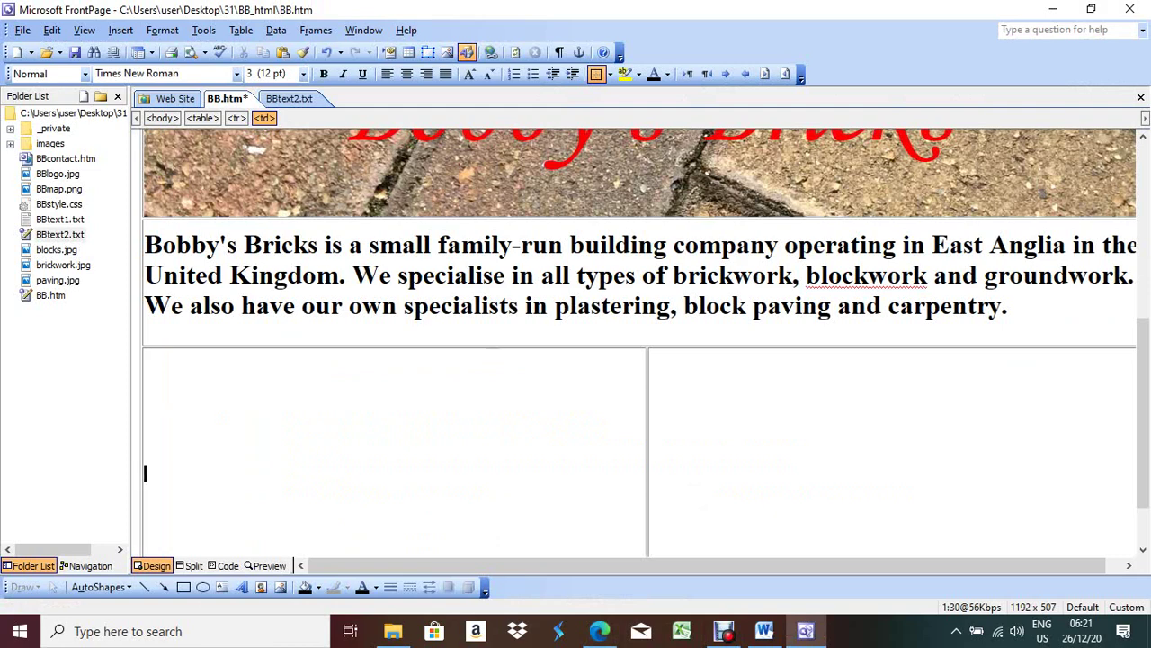
key(ctrl+v)
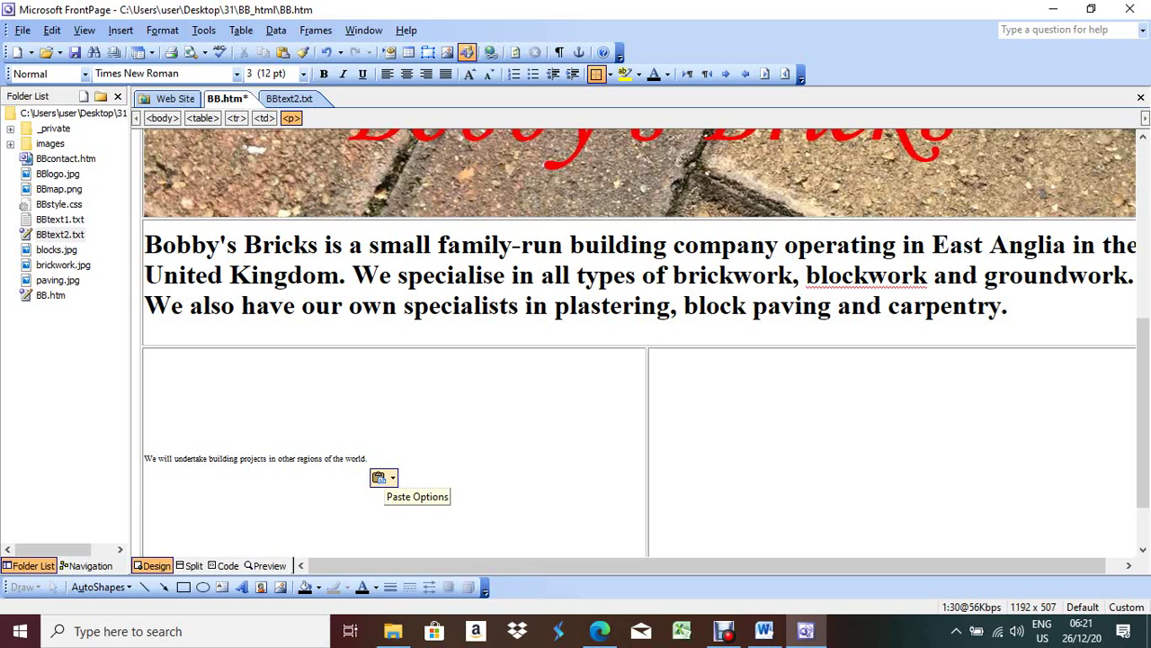
Keep only the plain text of the pasted building-projects sentence
click(383, 478)
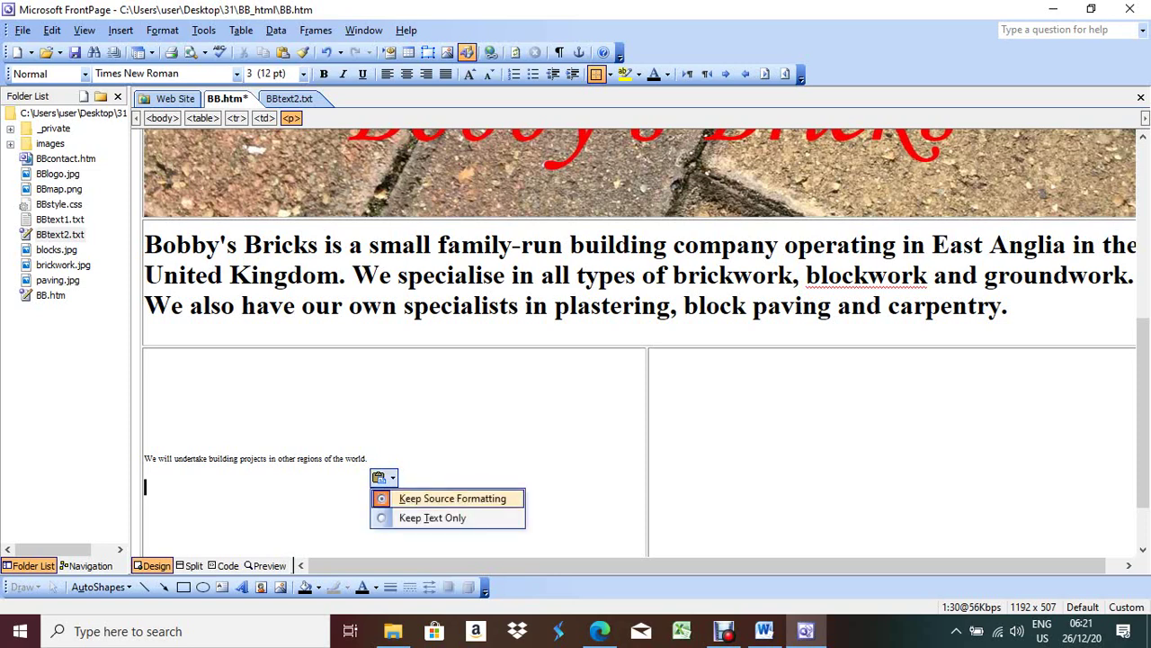
click(387, 518)
key(BackSpace)
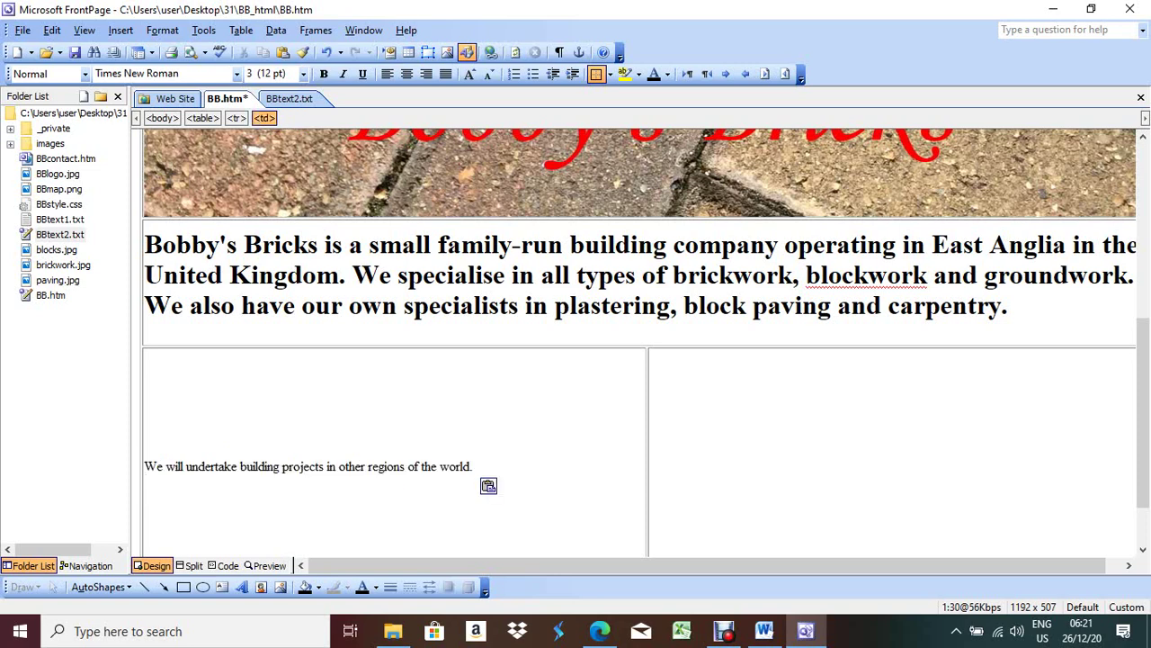
key(alt+Tab)
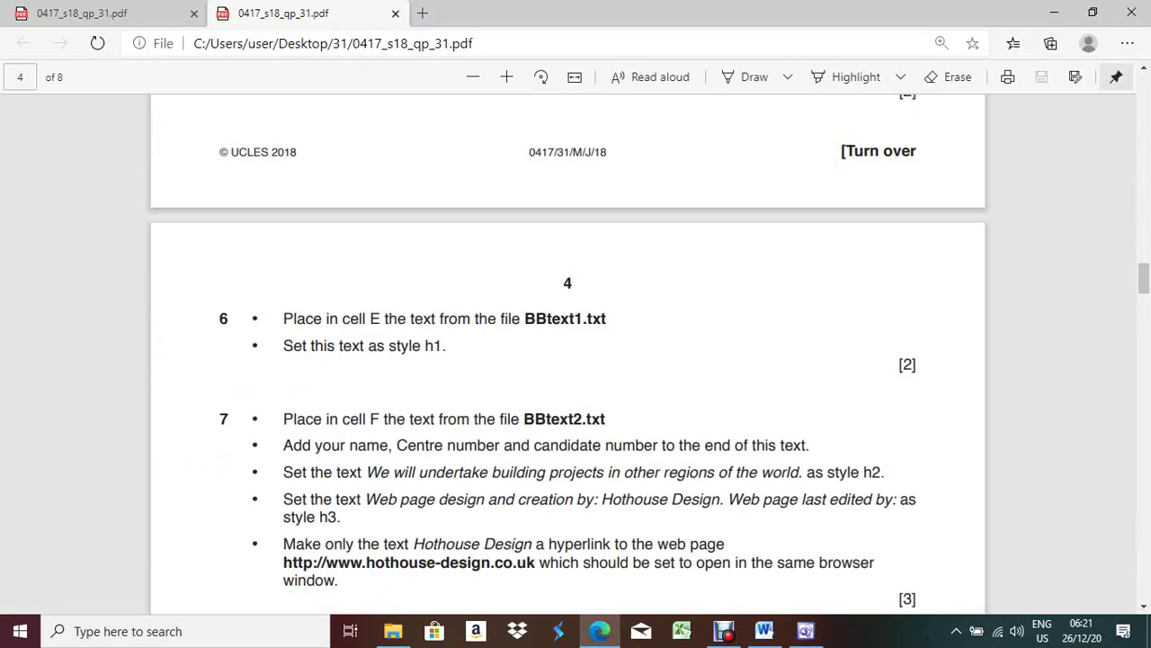
Copy the 'Web page design and creation by: Hothouse Design' credits line and paste it below the first sentence
key(alt+Tab)
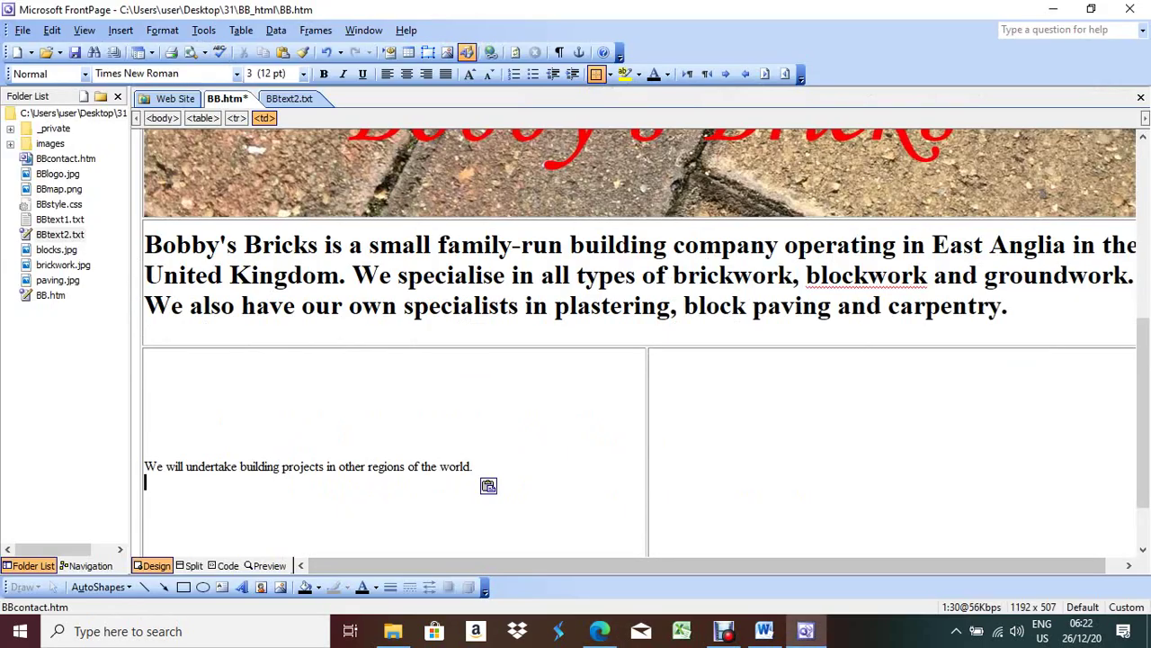
key(ctrl+Tab)
triple_click(387, 144)
key(ctrl+c)
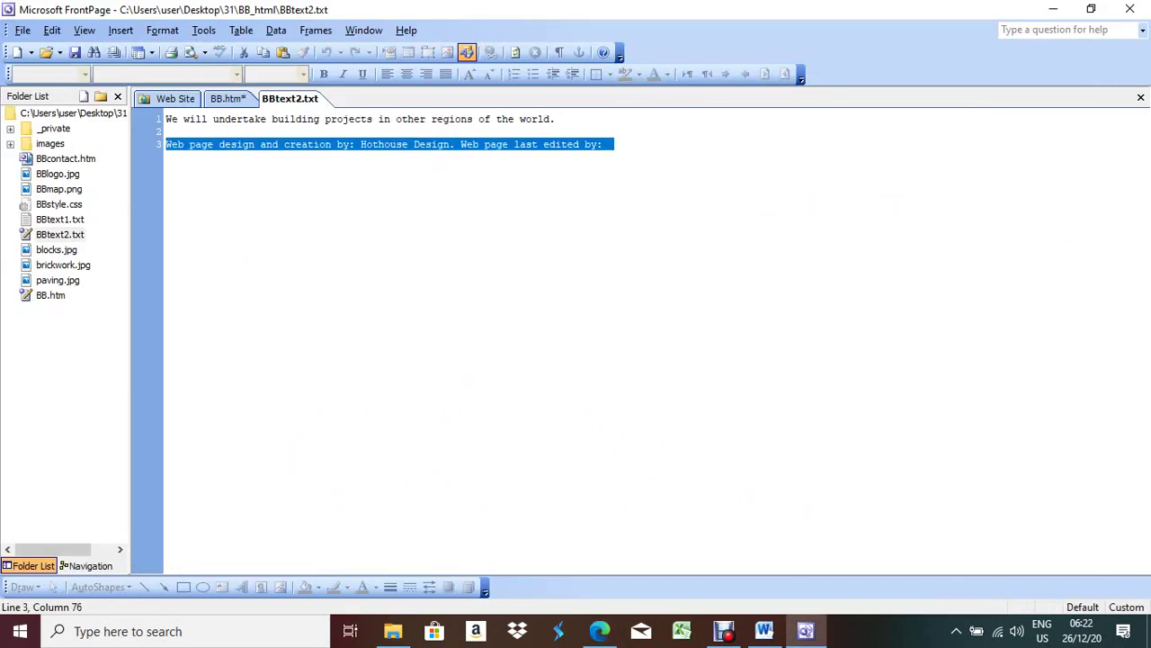
key(alt+Tab)
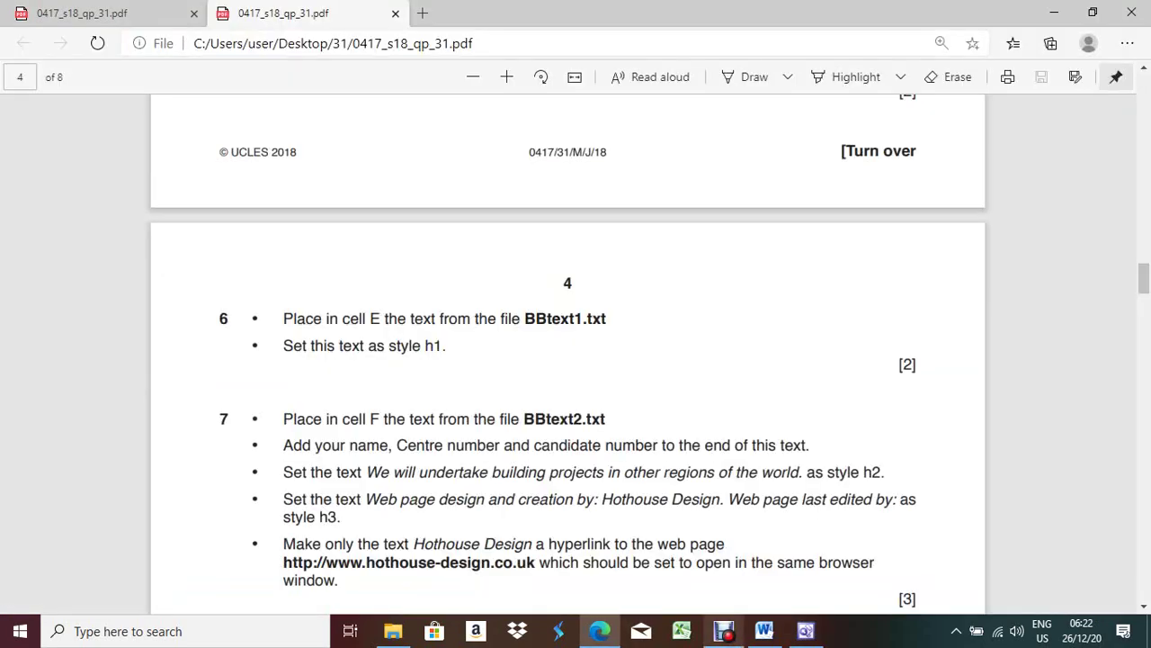
click(724, 630)
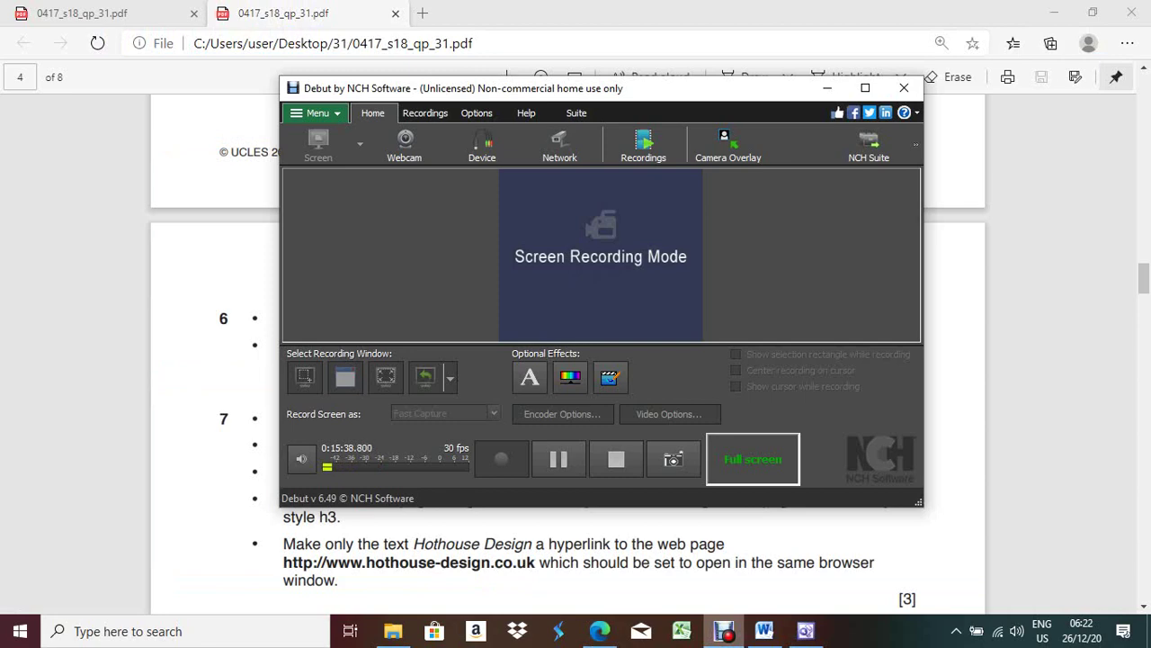
click(724, 631)
key(alt+Tab)
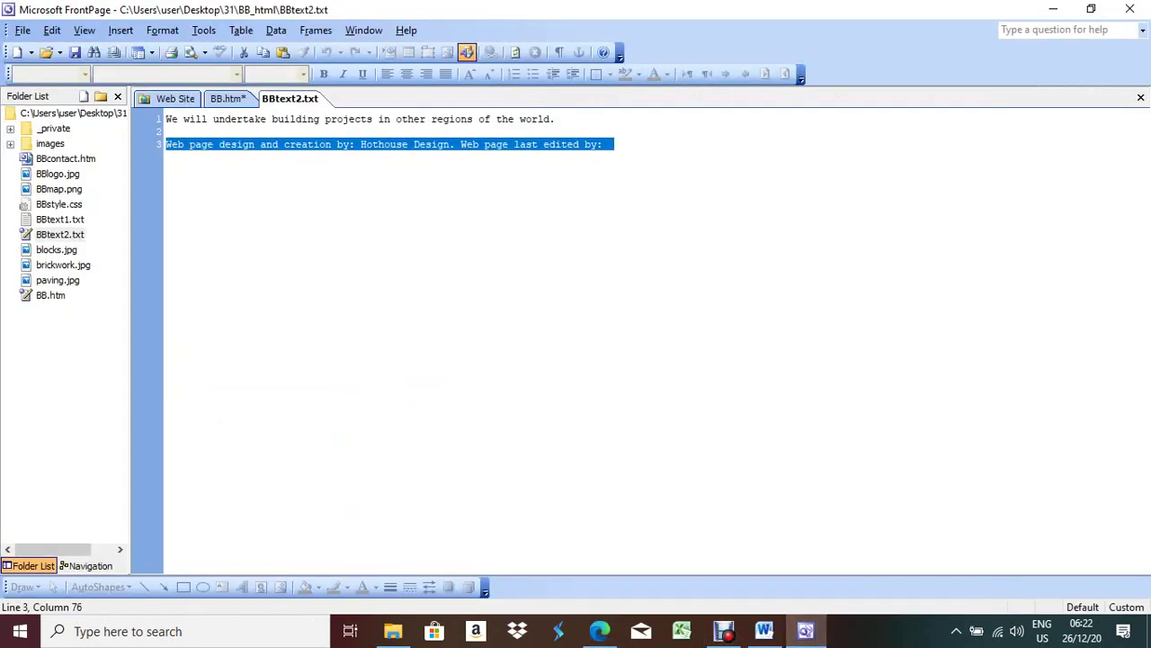
key(ctrl+Tab)
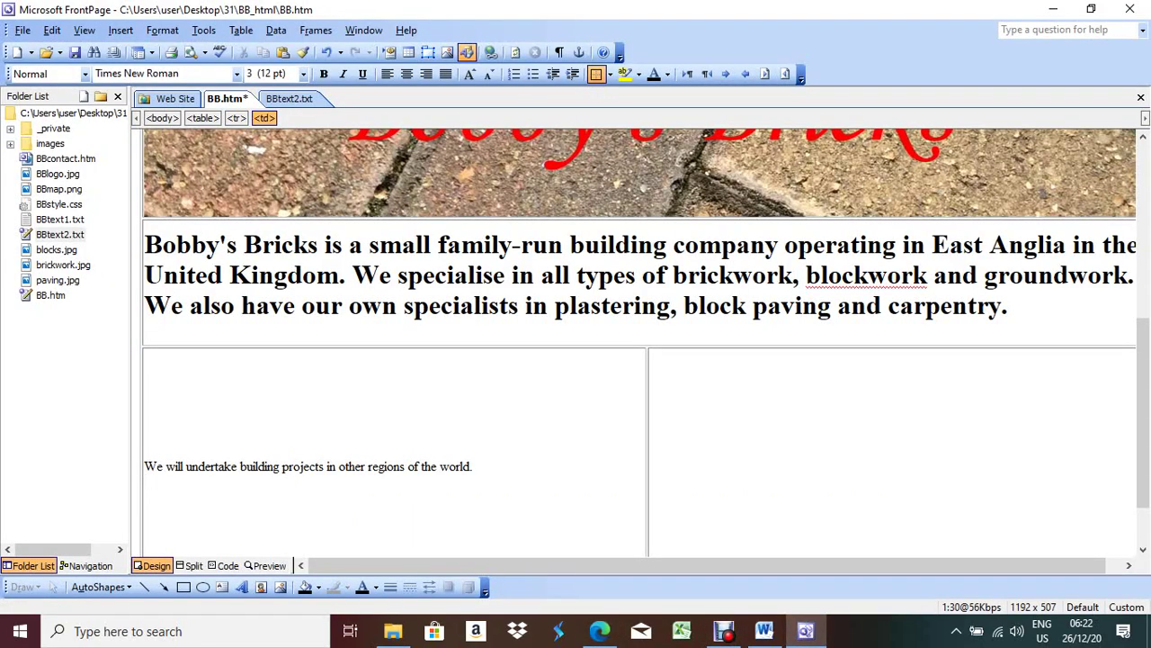
key(ctrl+v)
key(alt+Tab)
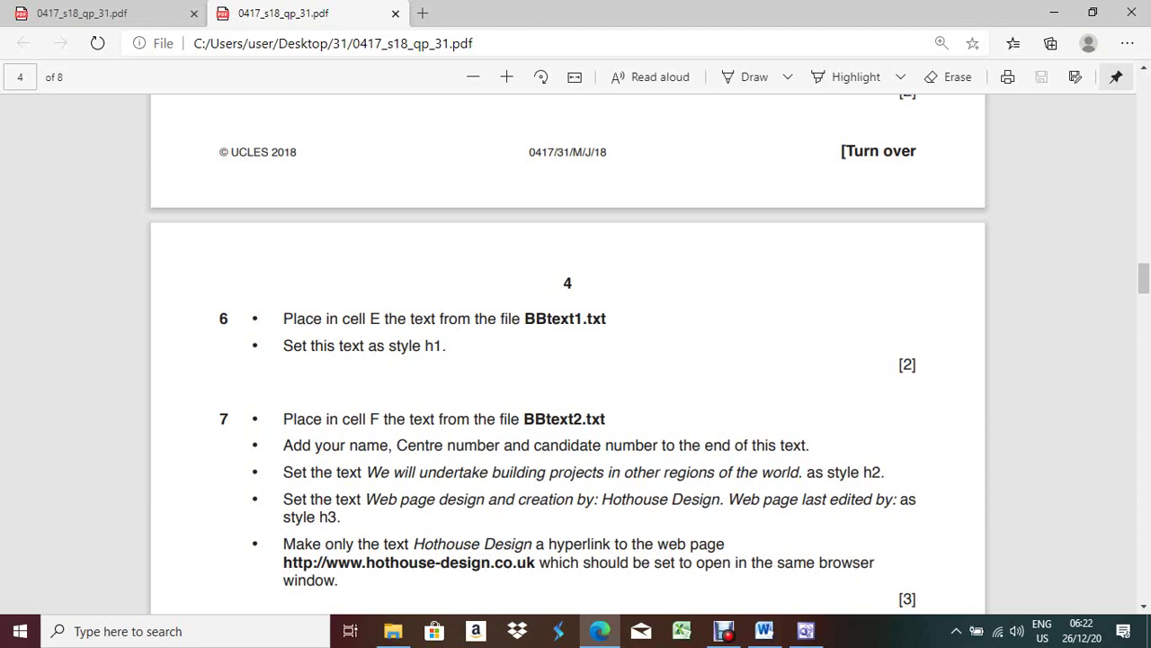
After 'edited by:', type the candidate's name, centre number and candidate number, separated by commas
drag(284, 444, 793, 473)
click(805, 630)
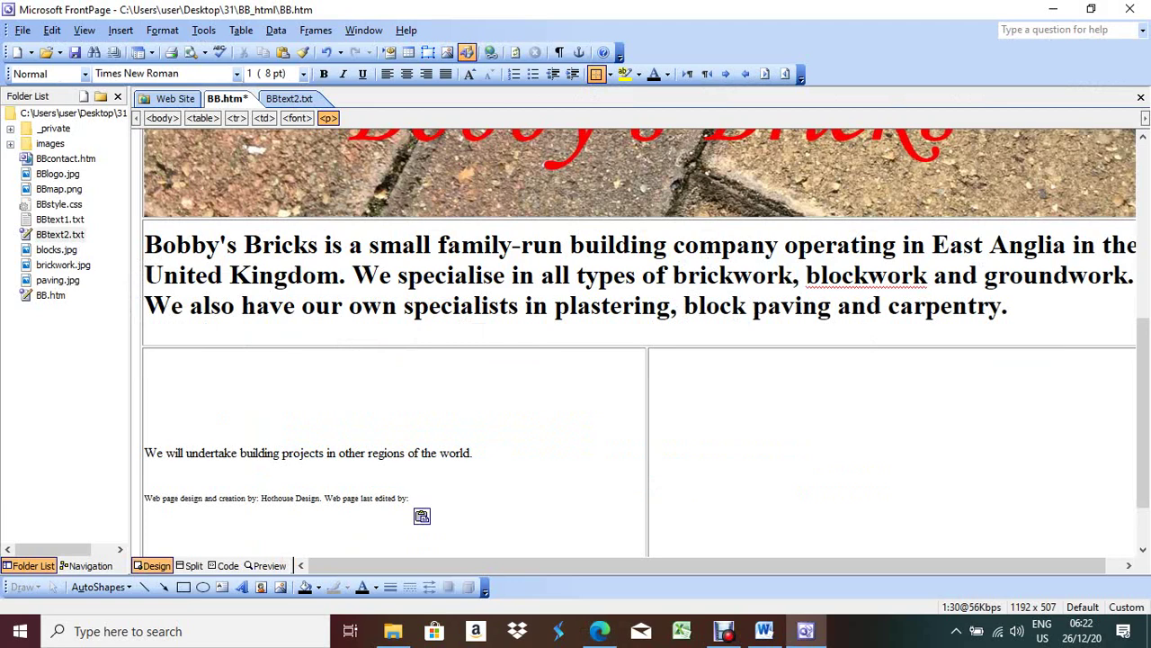
text(mAMU)
key(BackSpace)
key(BackSpace)
key(BackSpace)
key(BackSpace)
key(BackSpace)
text(Abdull)
text(ah Al)
key(BackSpace)
key(BackSpace)
key(BackSpace)
key(BackSpace)
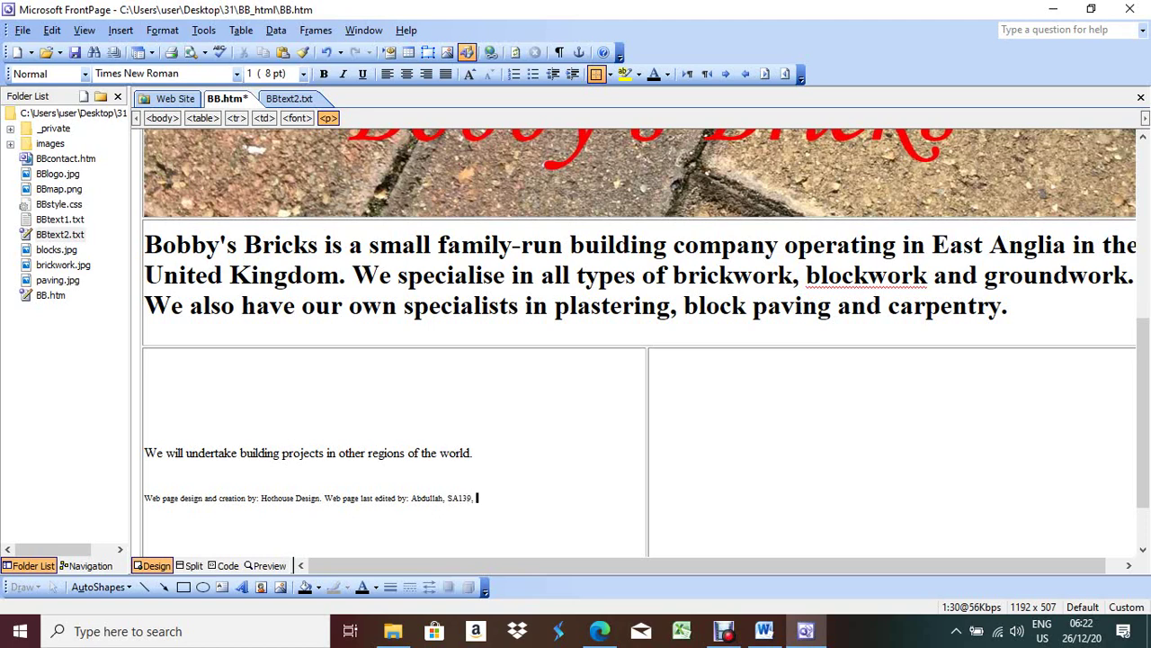
key(alt+Tab)
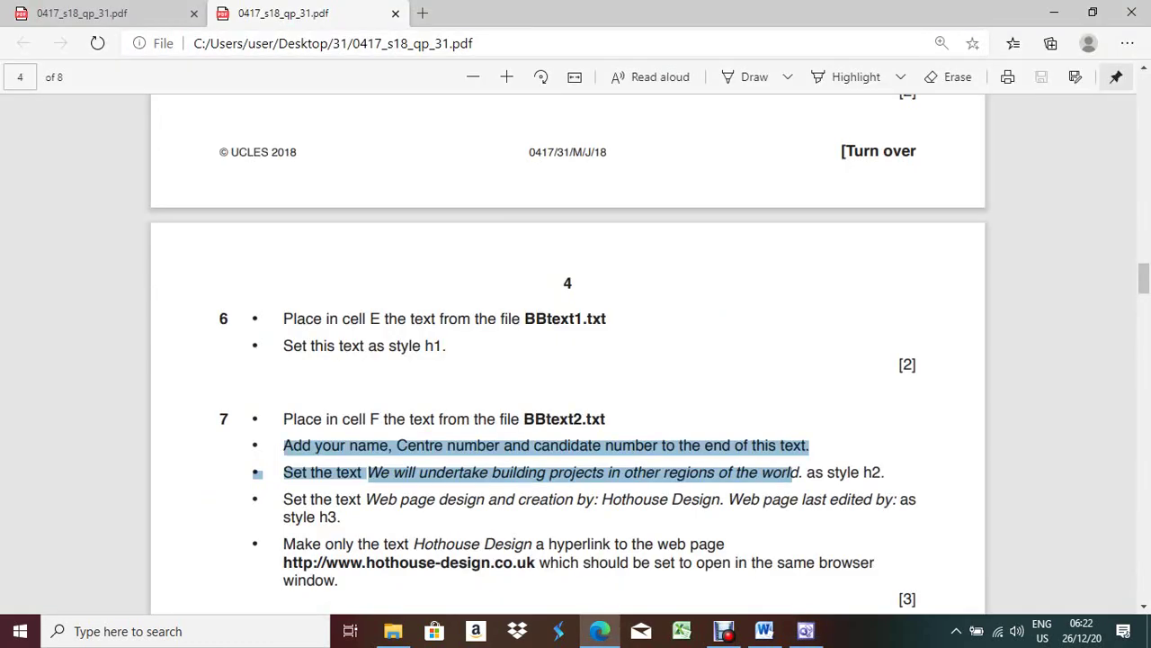
key(Escape)
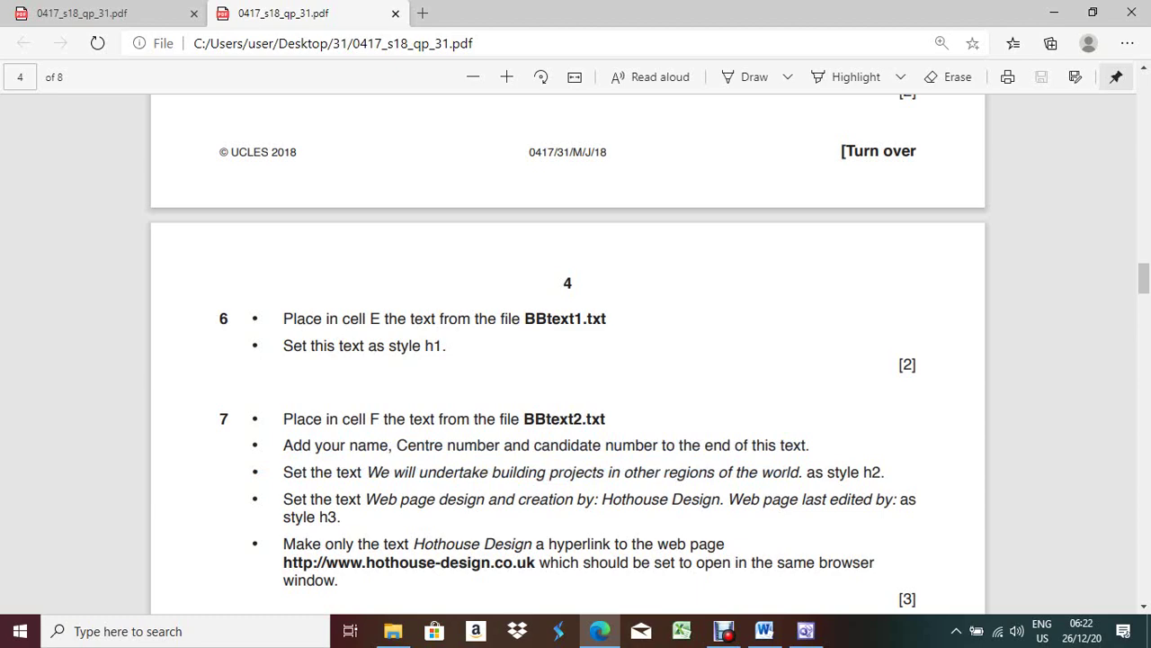
key(alt+Tab)
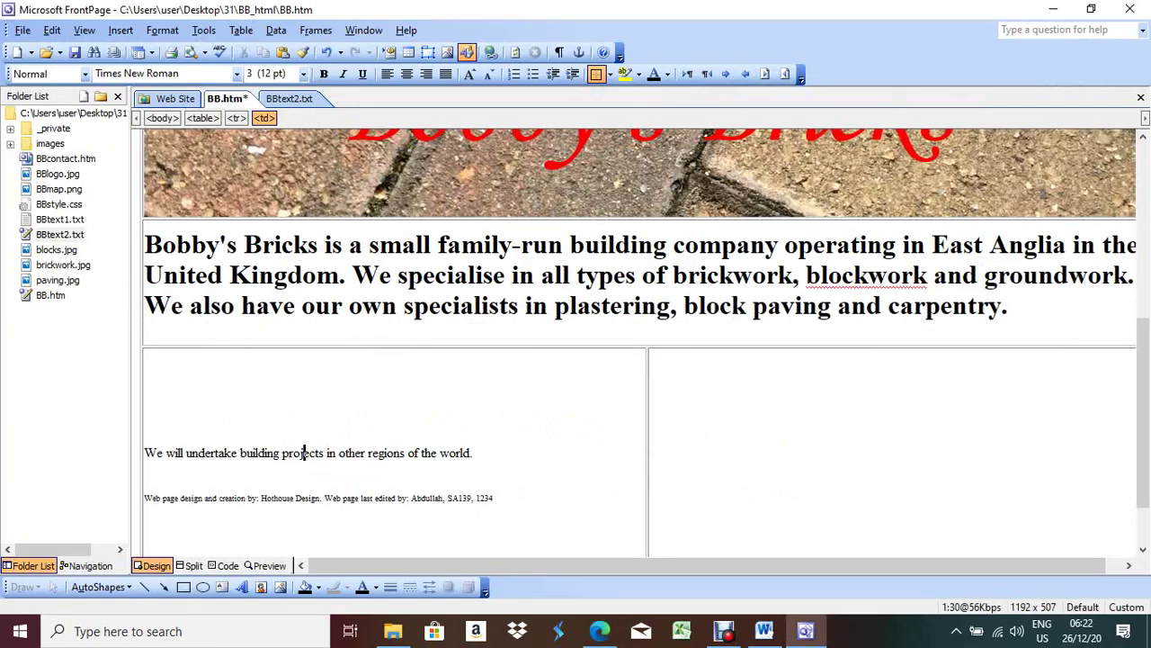
Make the 'We will undertake building projects…' sentence a Heading 2
key(ctrl+shift+s)
key(alt+Down)
key(Up)
key(Up)
key(Up)
key(Up)
key(Up)
key(Up)
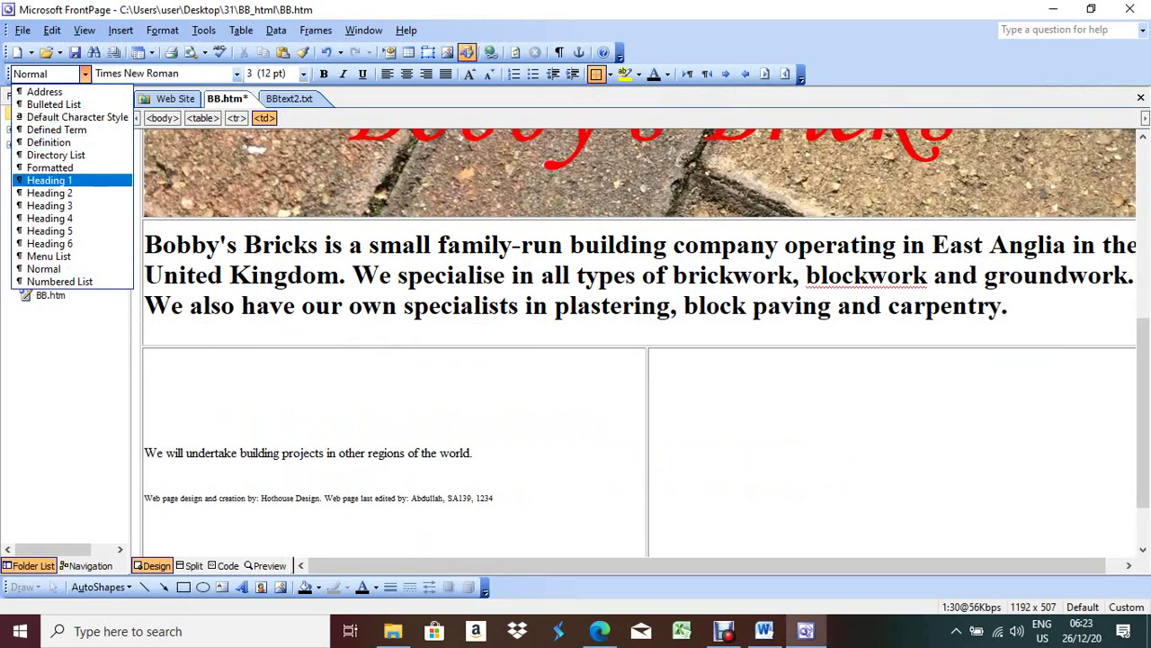
key(Return)
Make the Hothouse Design credits line a Heading 3
click(290, 515)
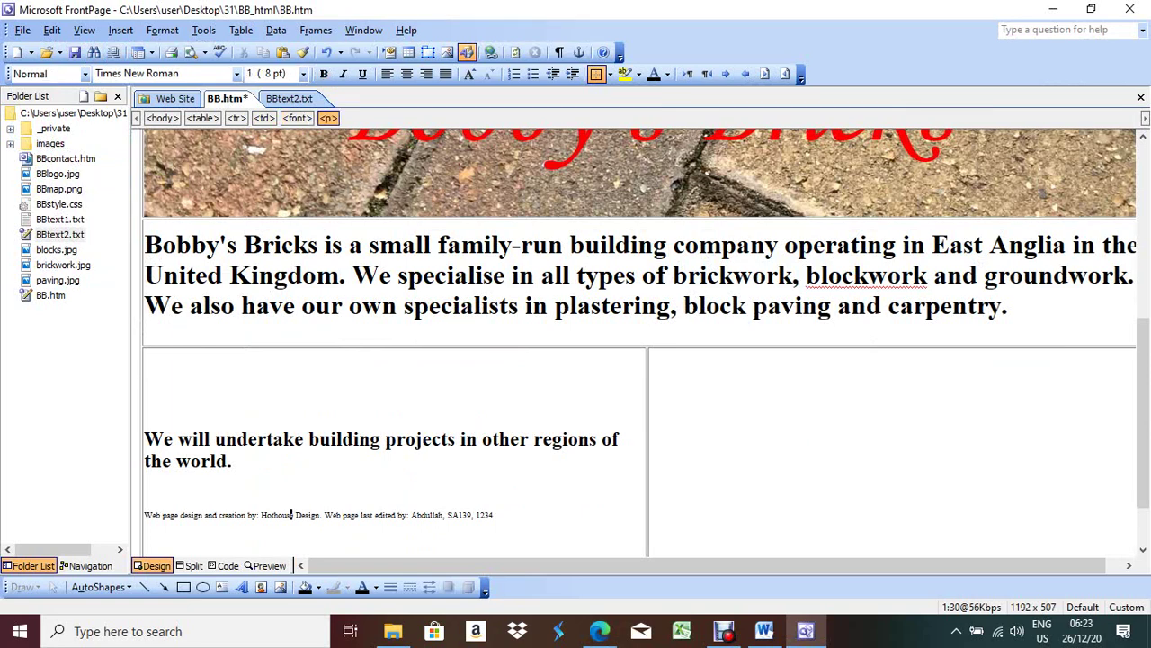
key(ctrl+shift+s)
key(alt+Down)
key(Up)
key(Up)
key(Up)
key(Up)
key(Up)
key(Up)
key(Up)
key(Down)
key(Down)
key(Return)
key(alt+Tab)
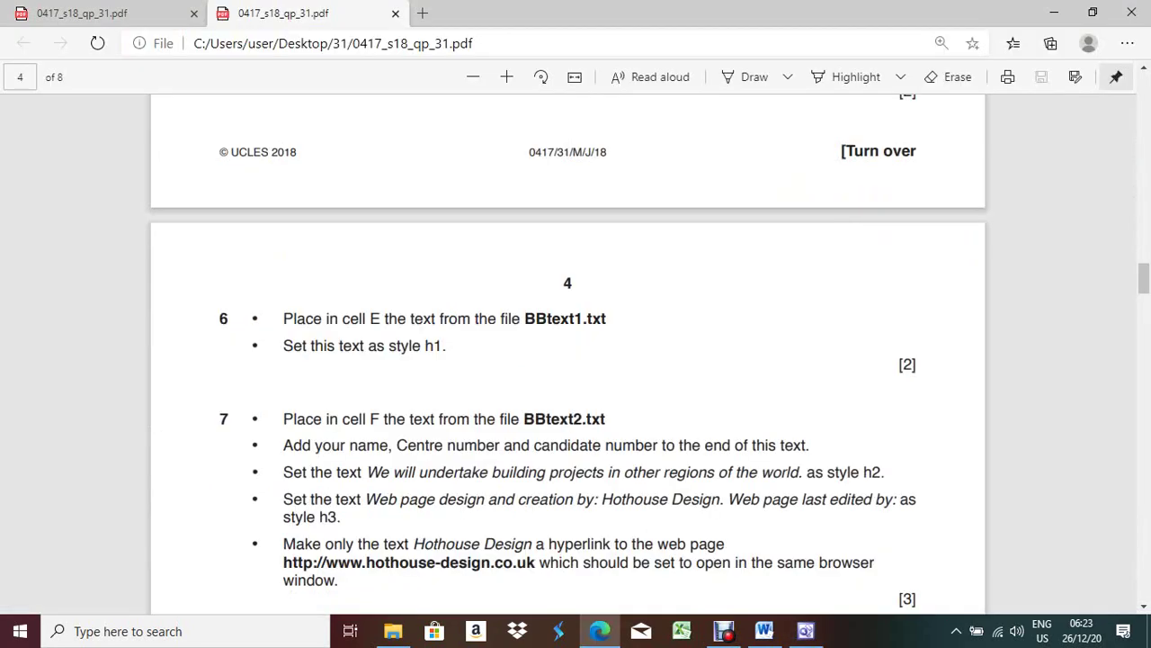
scroll(568, 354, down, 1)
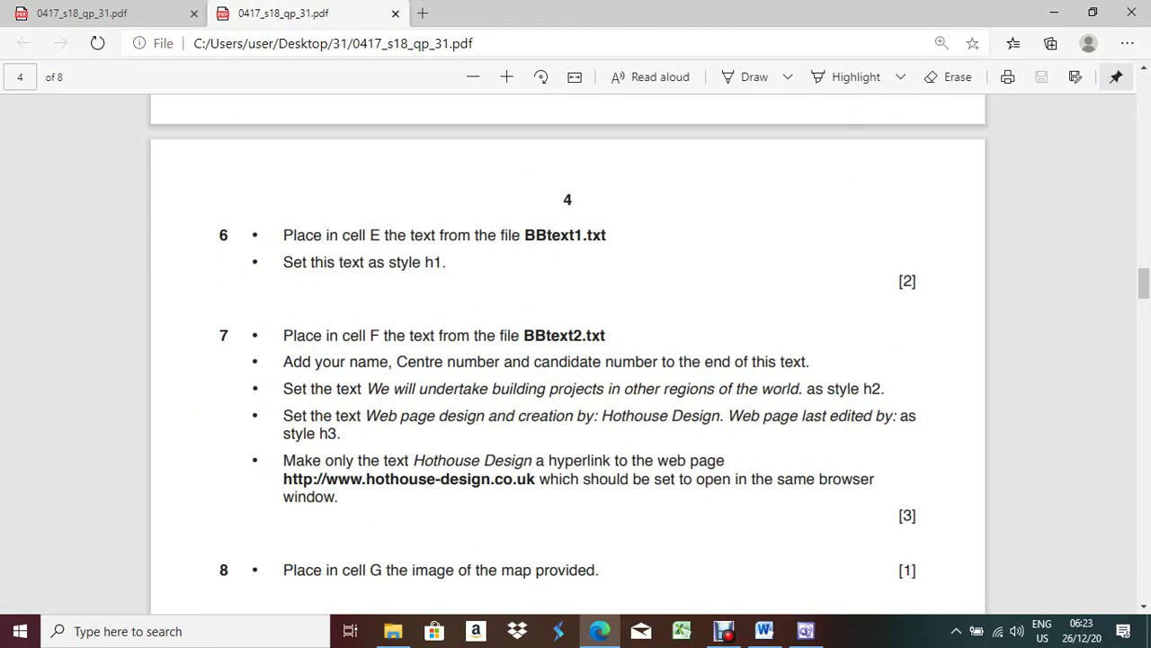
key(alt+Tab)
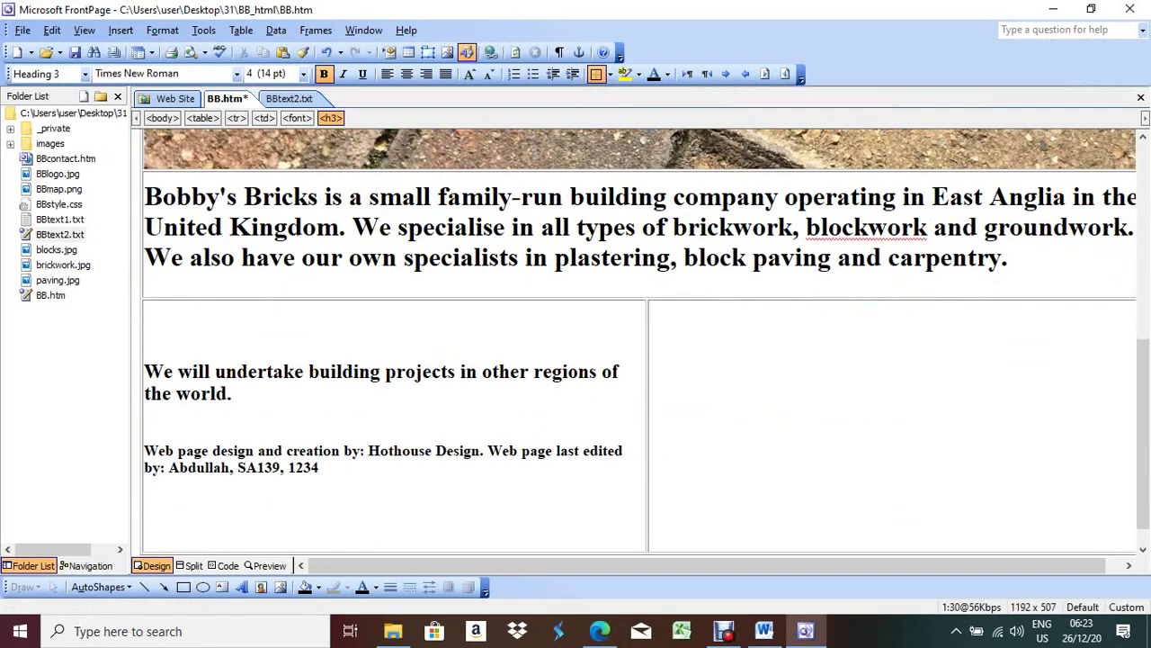
drag(368, 449, 480, 451)
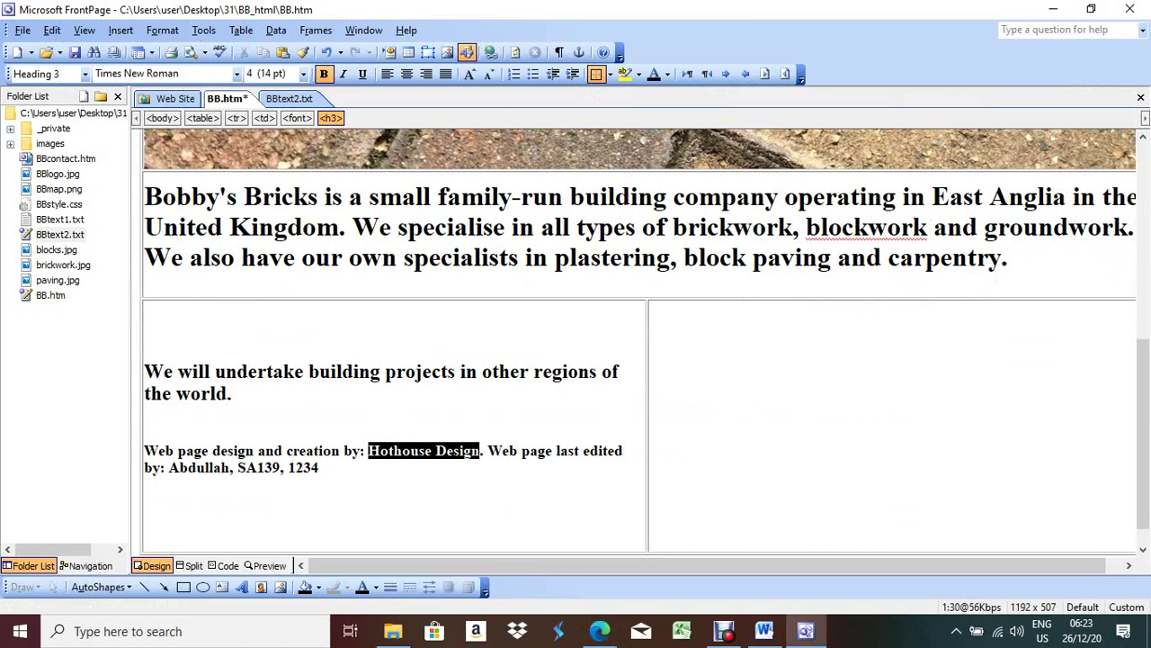
right_click(458, 449)
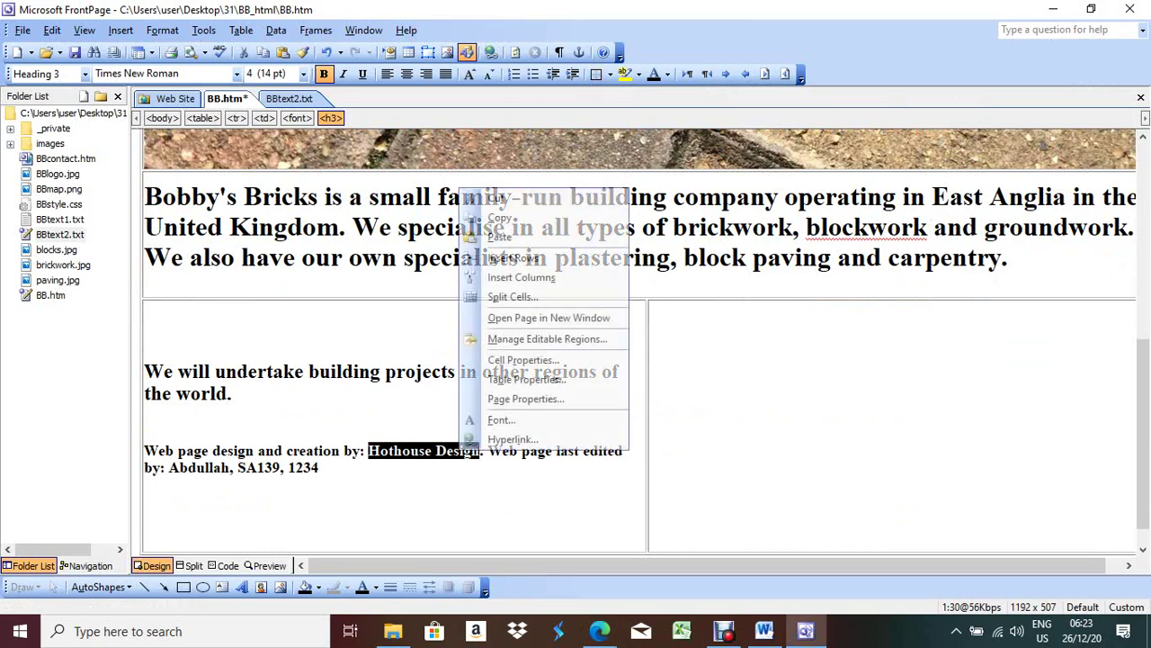
click(504, 441)
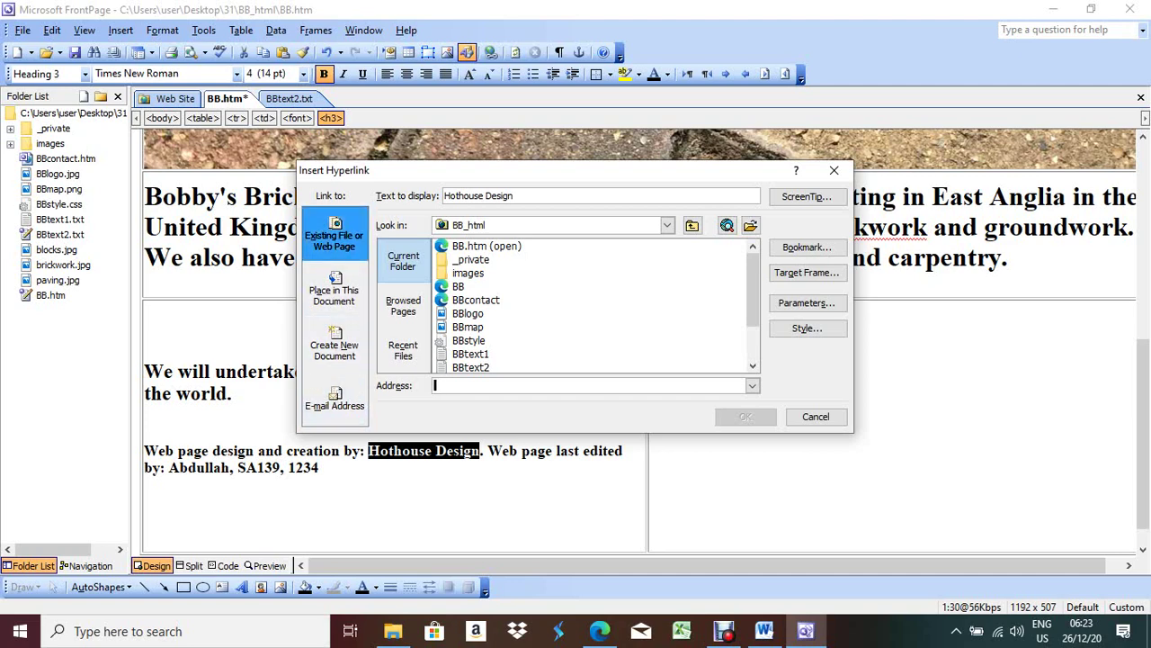
key(alt+Tab)
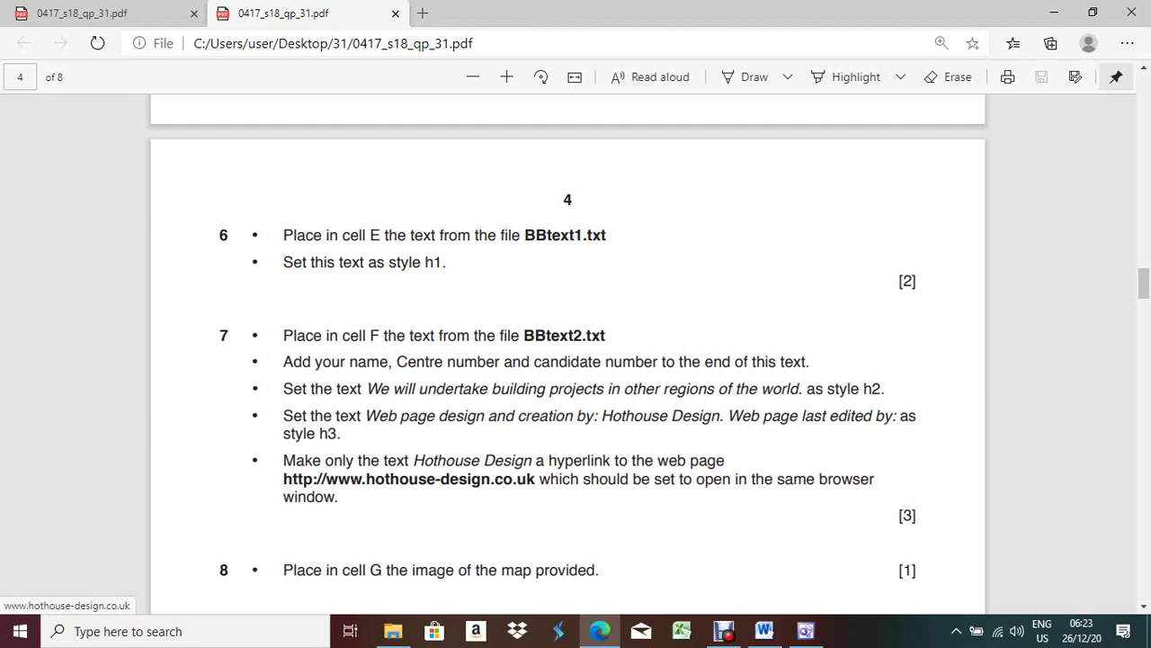
key(alt+Tab)
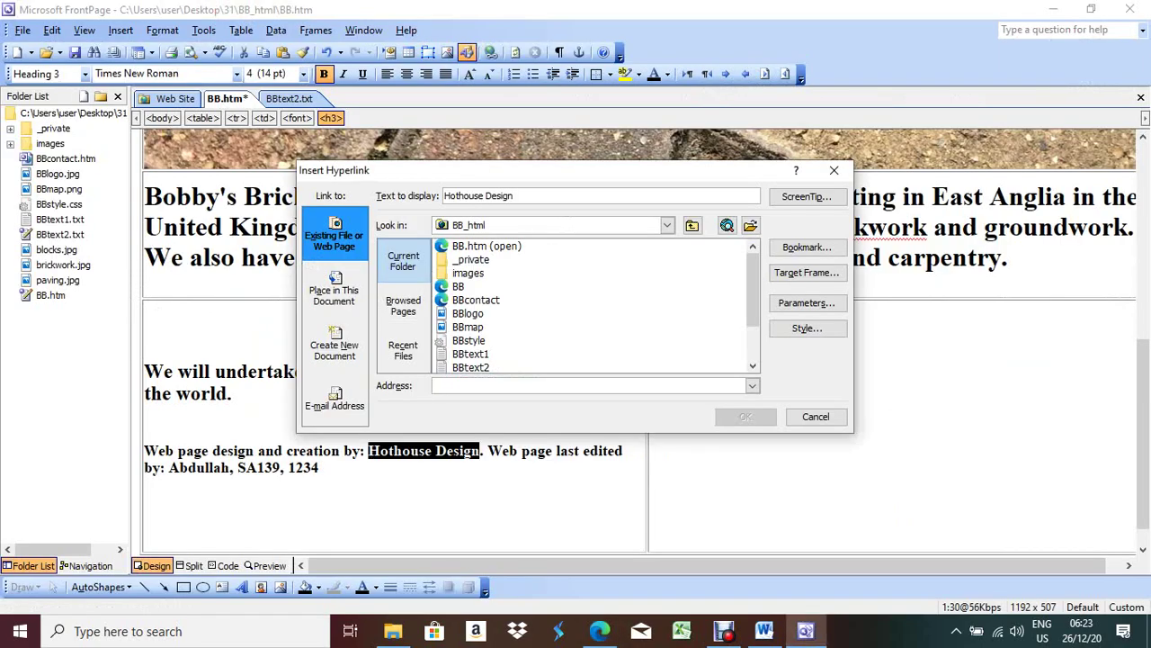
text(www)
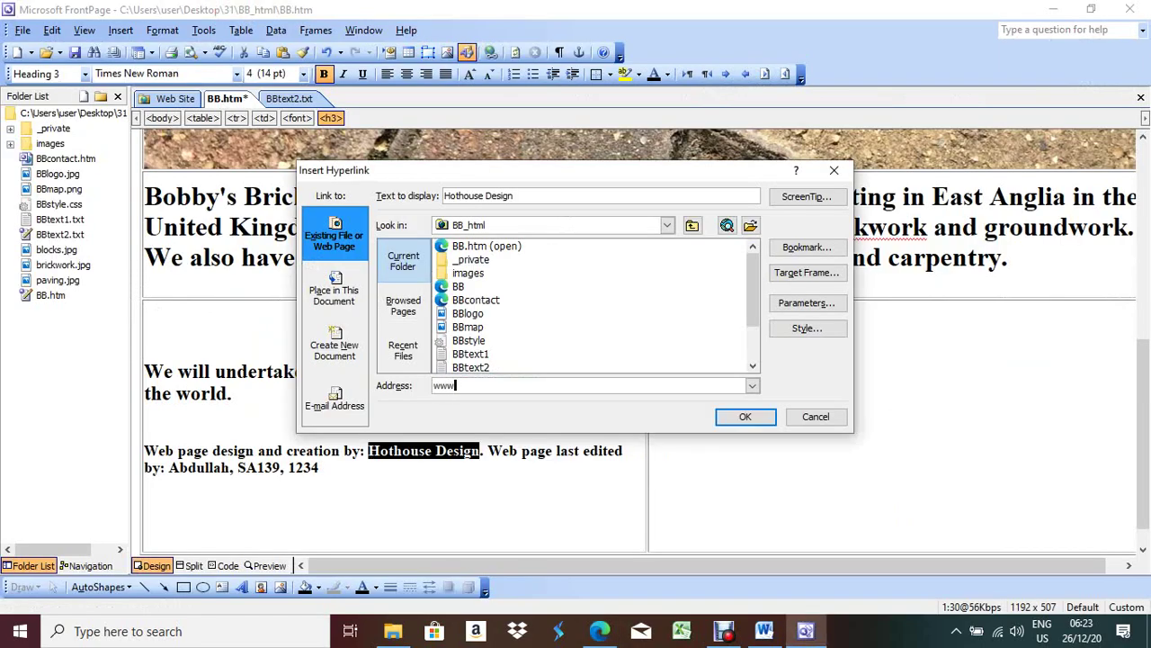
text(.)
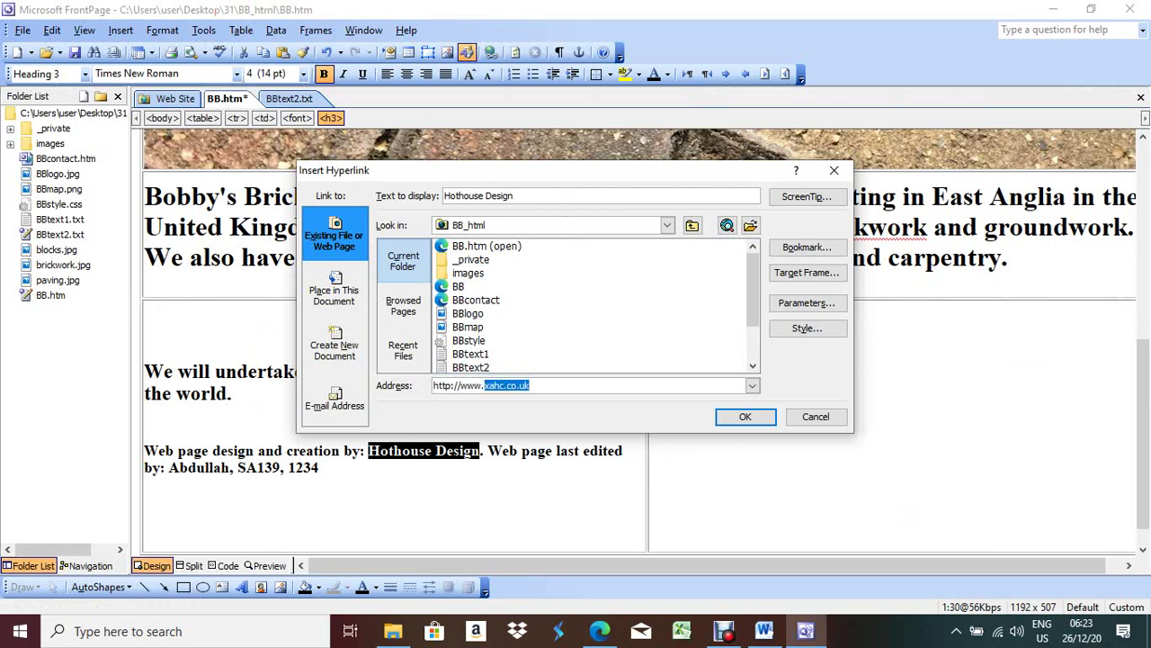
text(hothouse-design.co.uk/CTB)
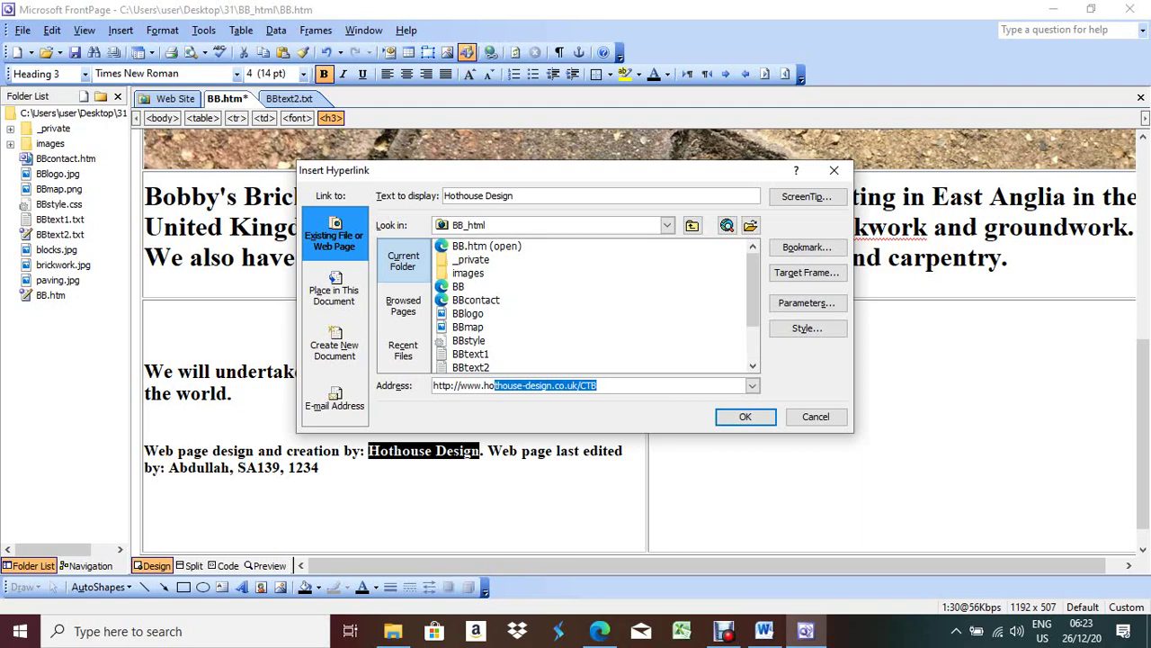
key(End)
key(alt+Tab)
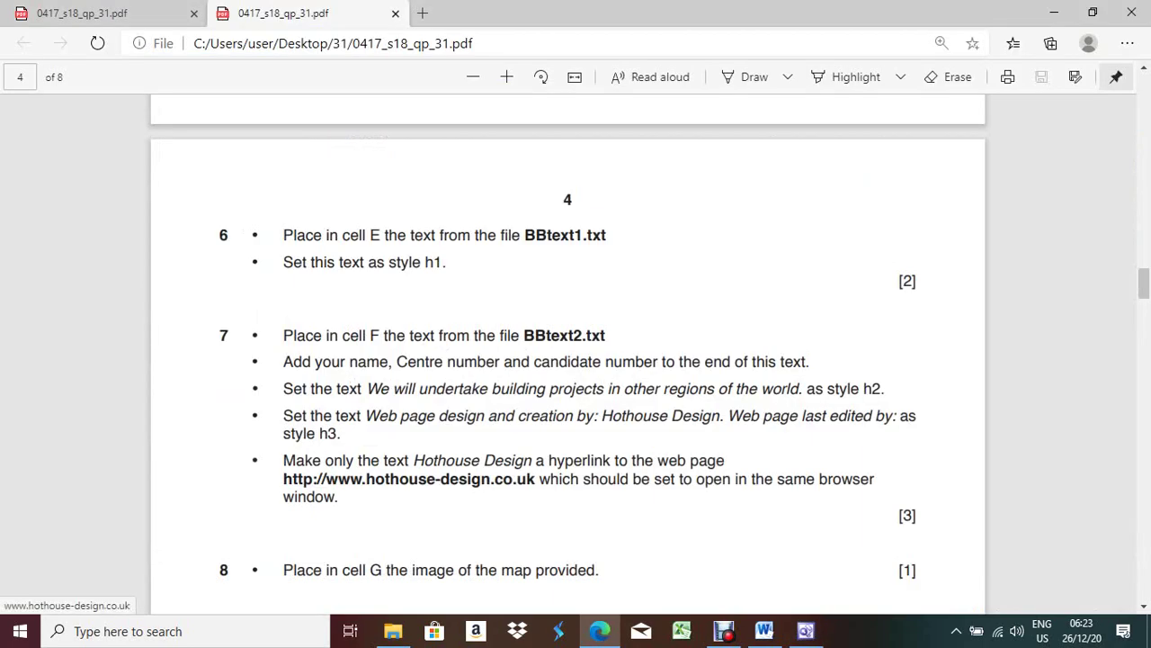
key(alt+Tab)
key(BackSpace)
key(BackSpace)
key(BackSpace)
key(BackSpace)
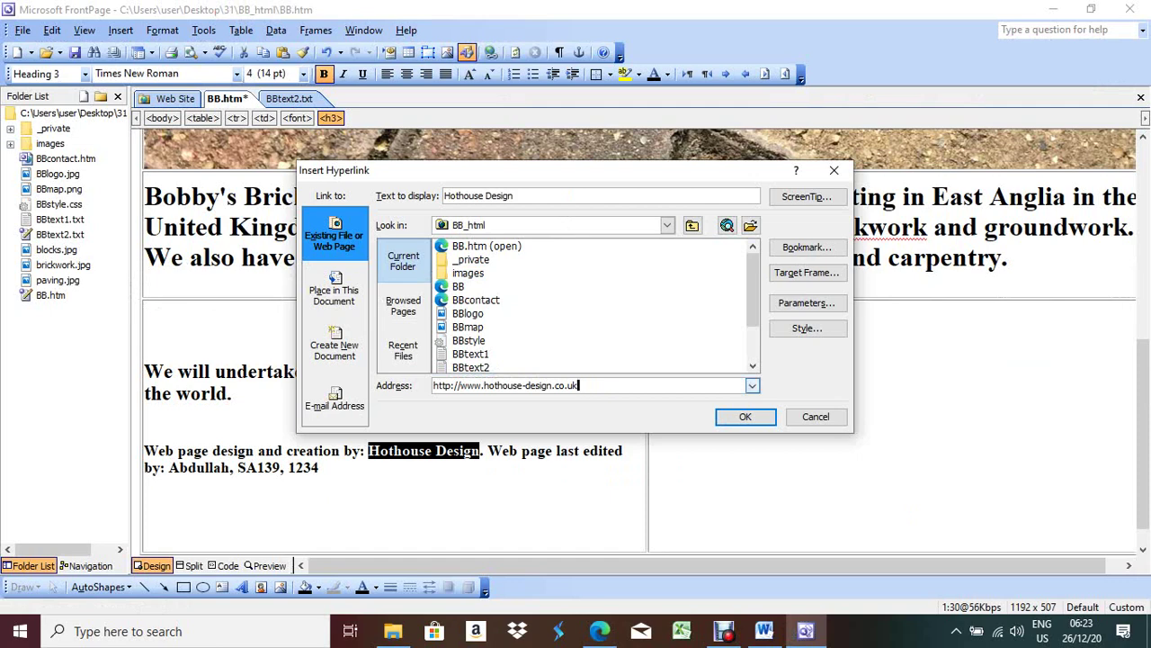
key(alt+Tab)
Set the link's target frame to Same Frame and confirm the hyperlink
click(806, 271)
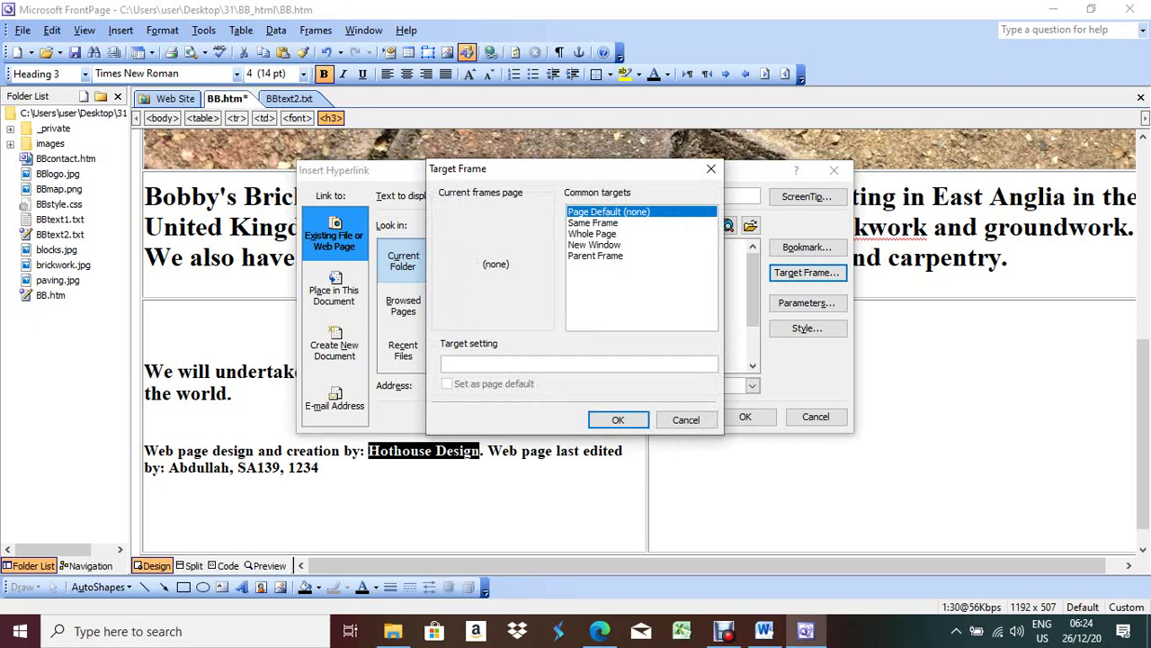
click(593, 222)
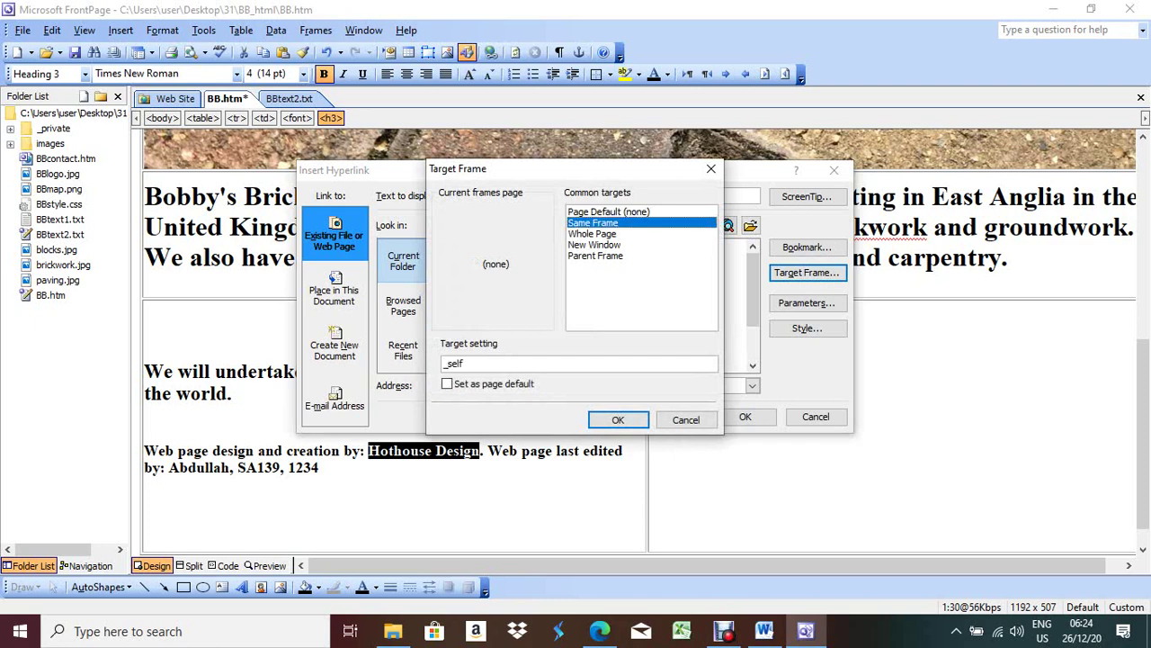
key(alt+Tab)
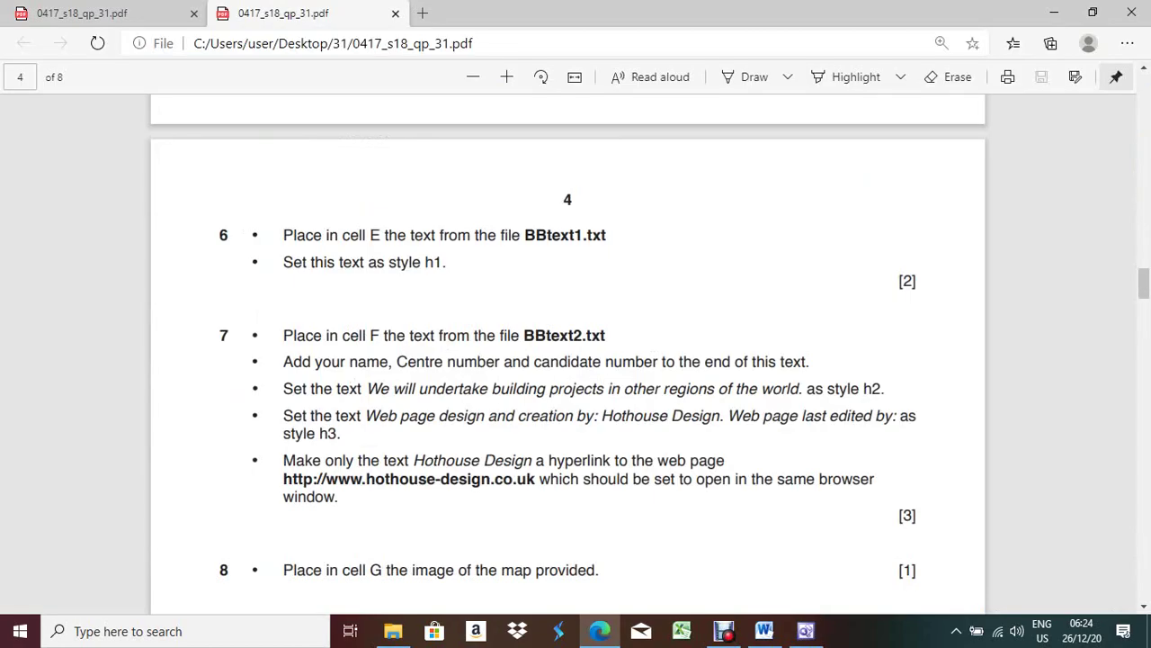
key(alt+Tab)
click(617, 419)
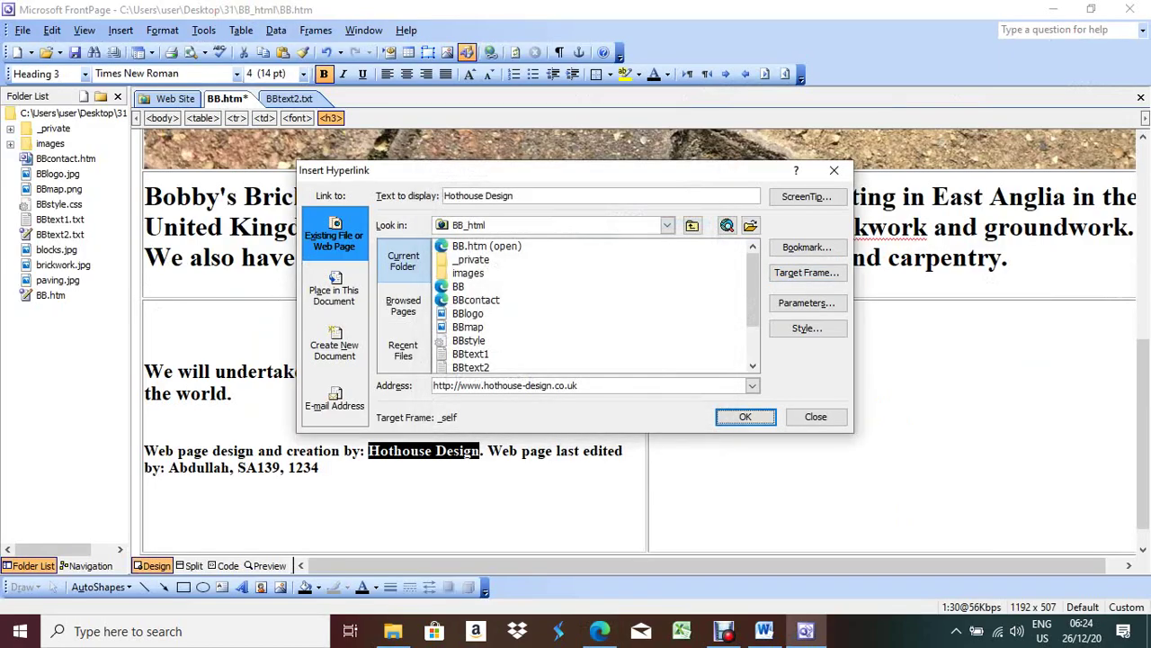
key(Return)
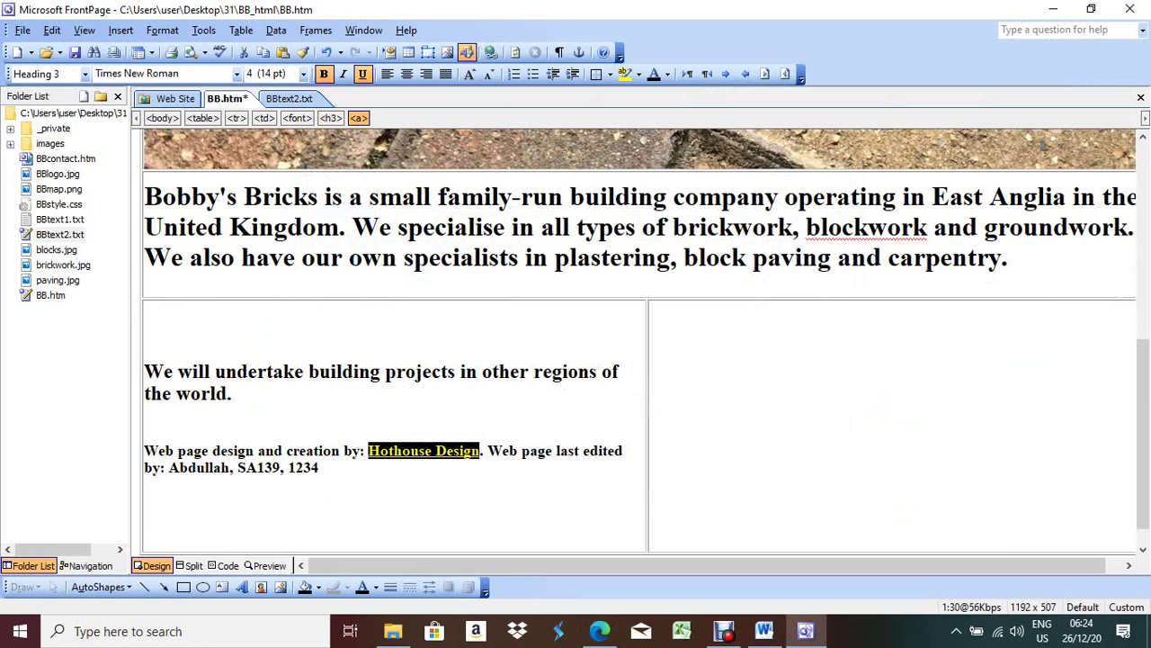
Insert the BBmap.png world map image into the right-hand table cell
key(alt+Tab)
scroll(576, 360, down, 2)
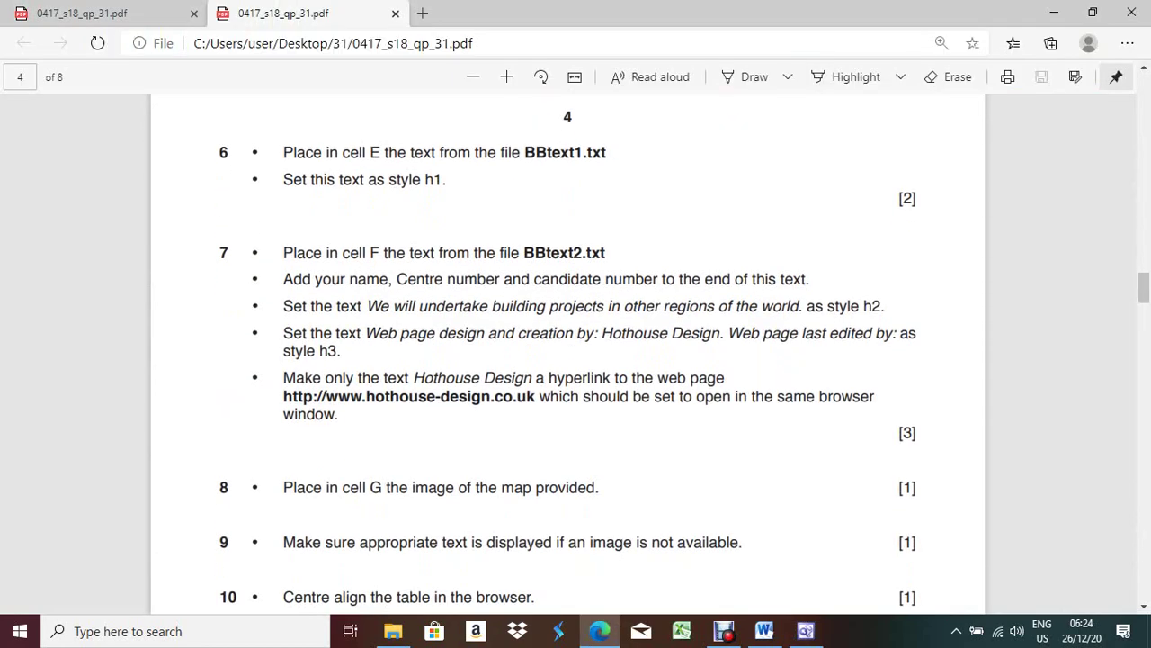
key(alt+Tab)
click(651, 425)
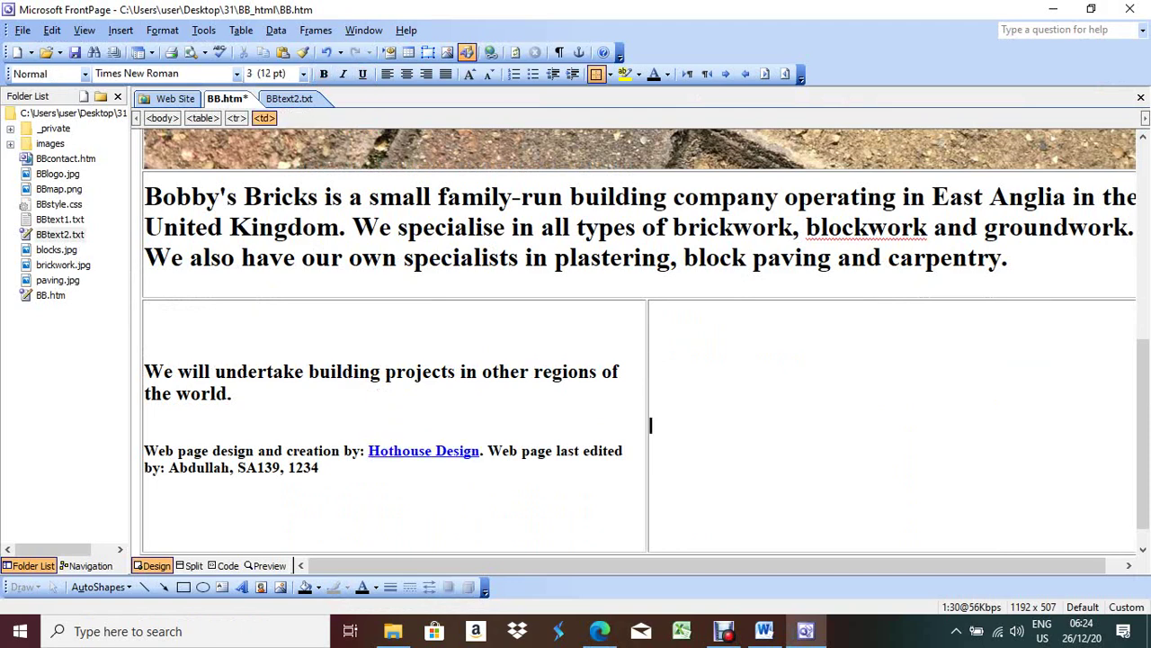
drag(58, 189, 649, 426)
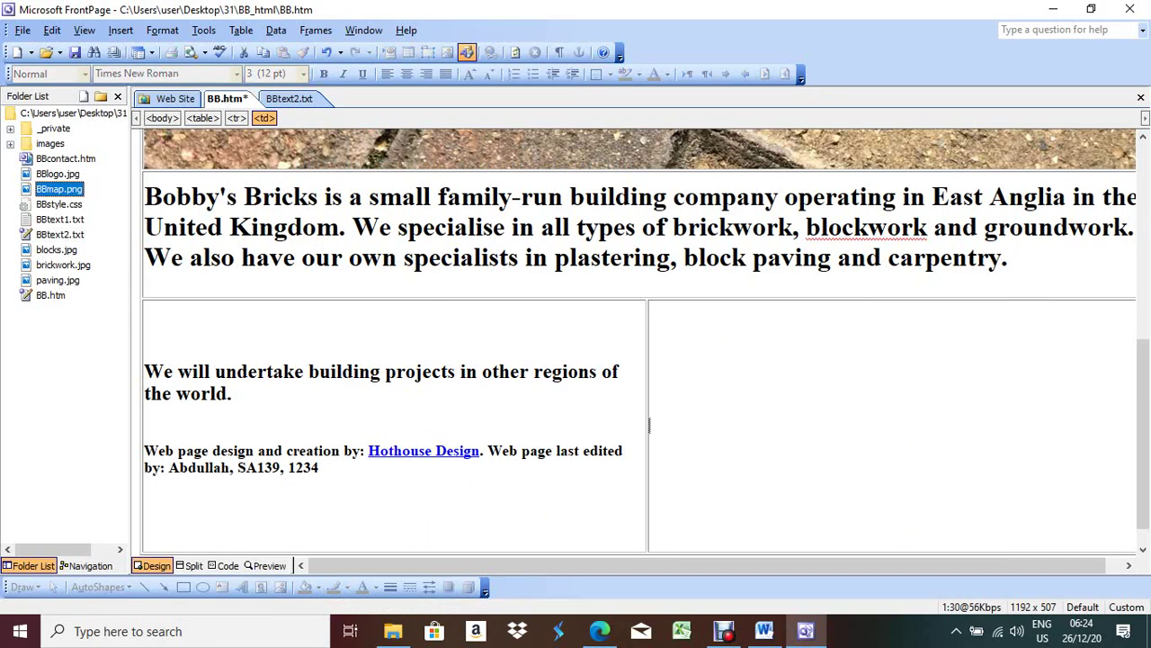
Set the table's alignment to Center in Table Properties
key(alt+Tab)
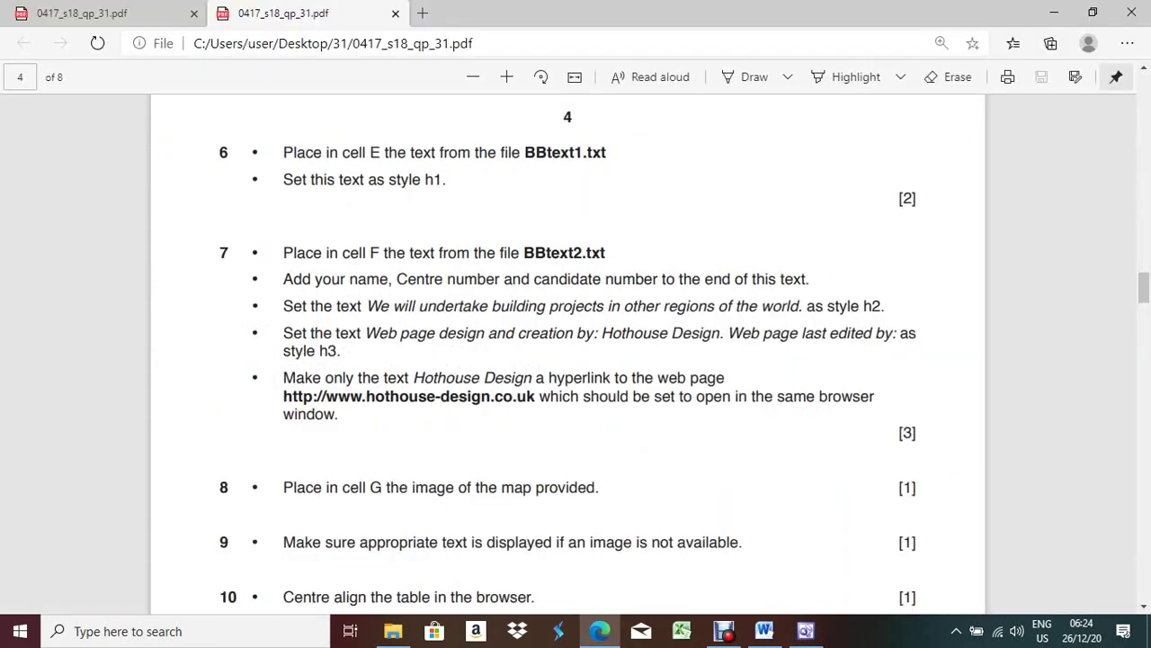
scroll(567, 354, down, 3)
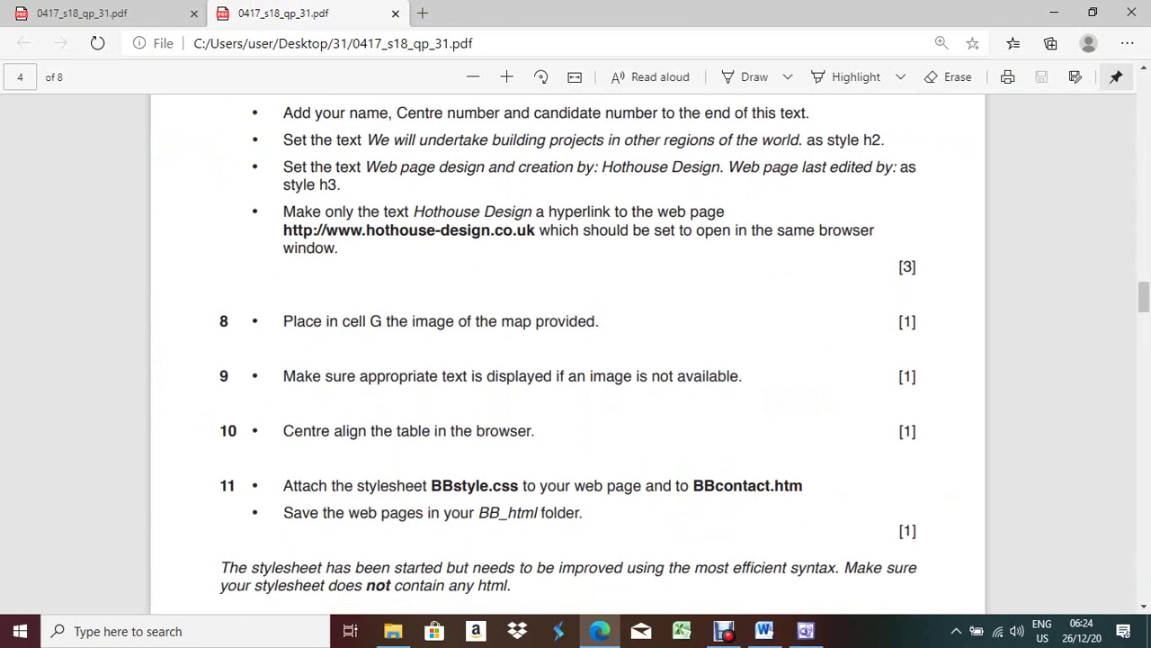
key(alt+Tab)
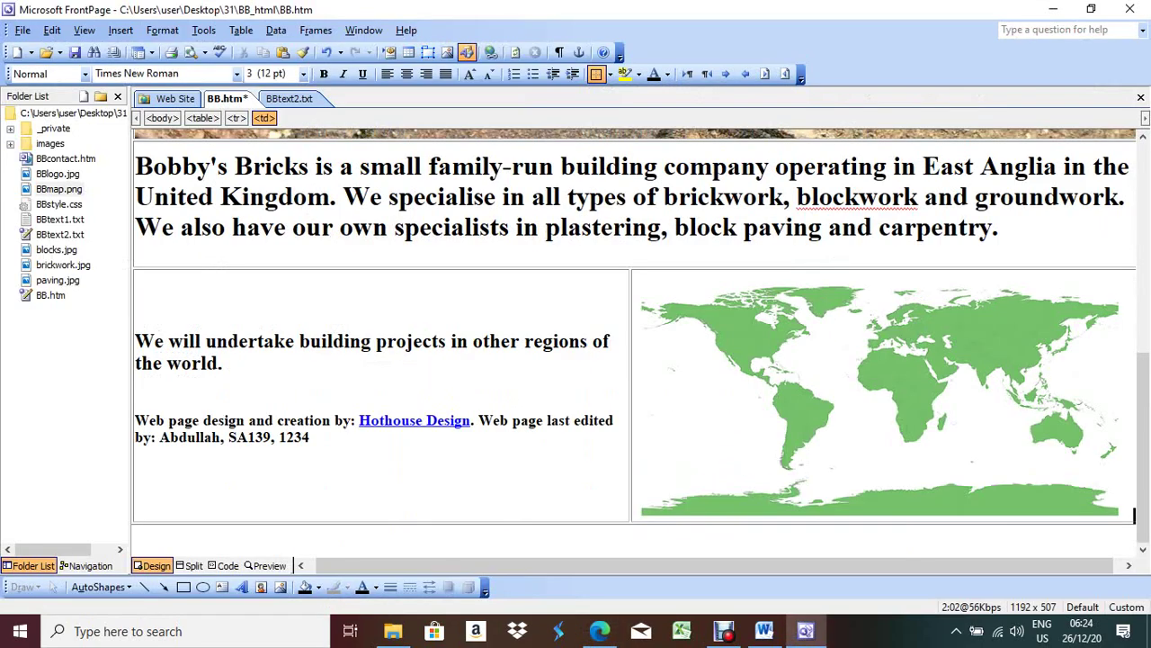
right_click(450, 339)
click(517, 523)
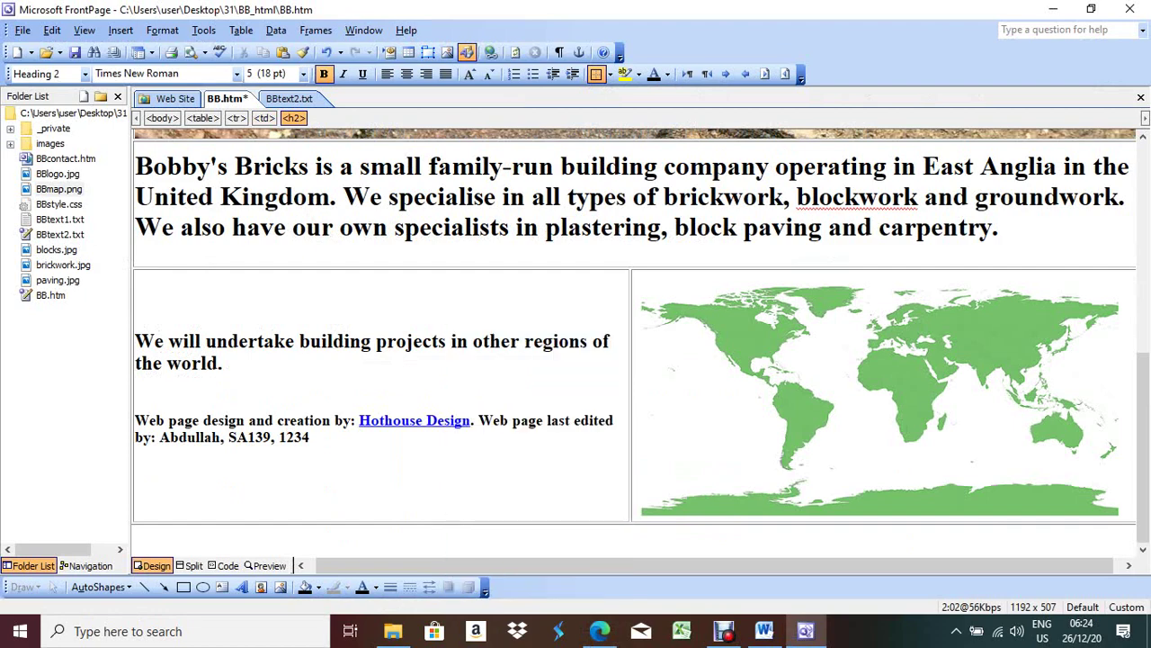
click(572, 158)
key(Down)
key(Down)
key(Down)
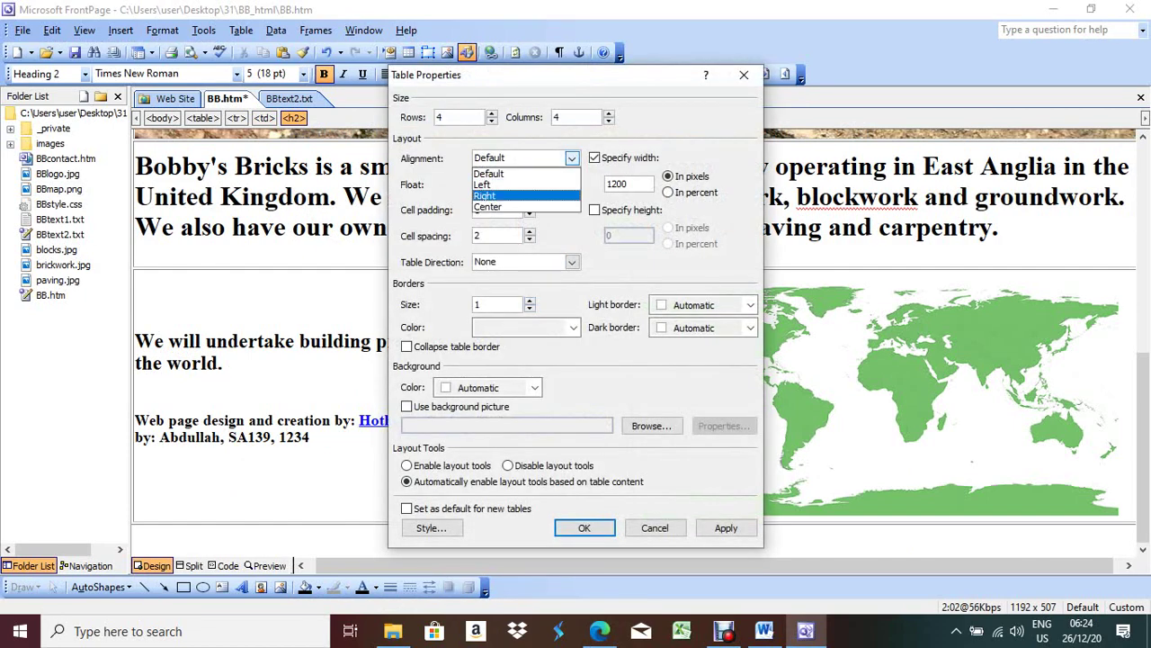
key(Return)
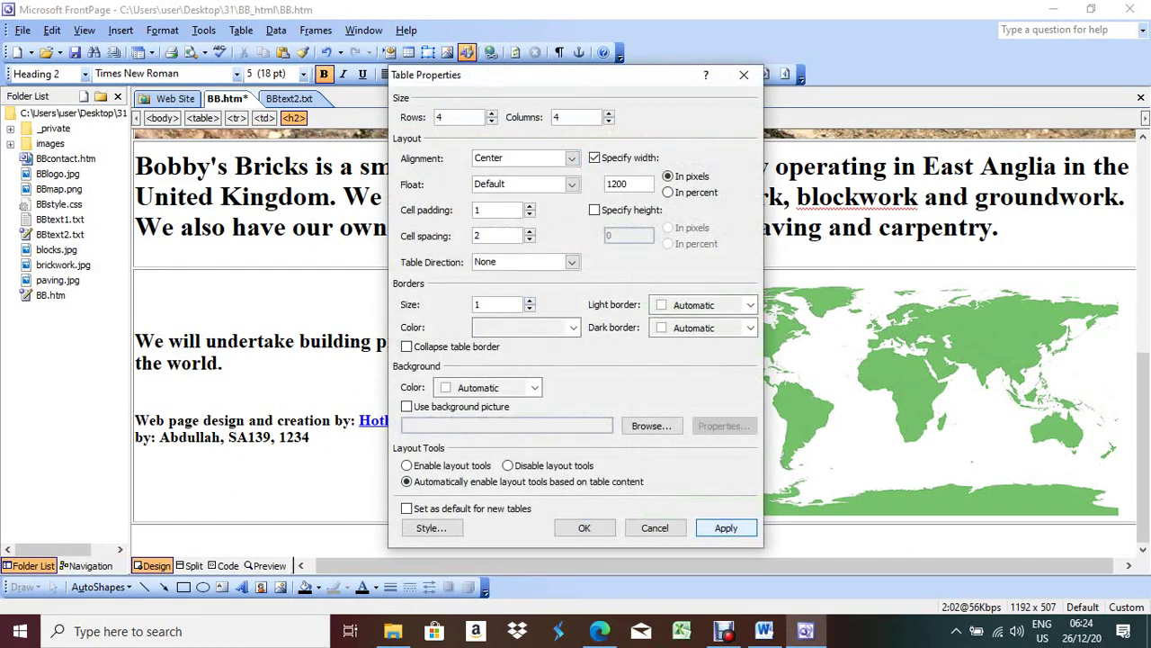
key(Return)
key(alt+Tab)
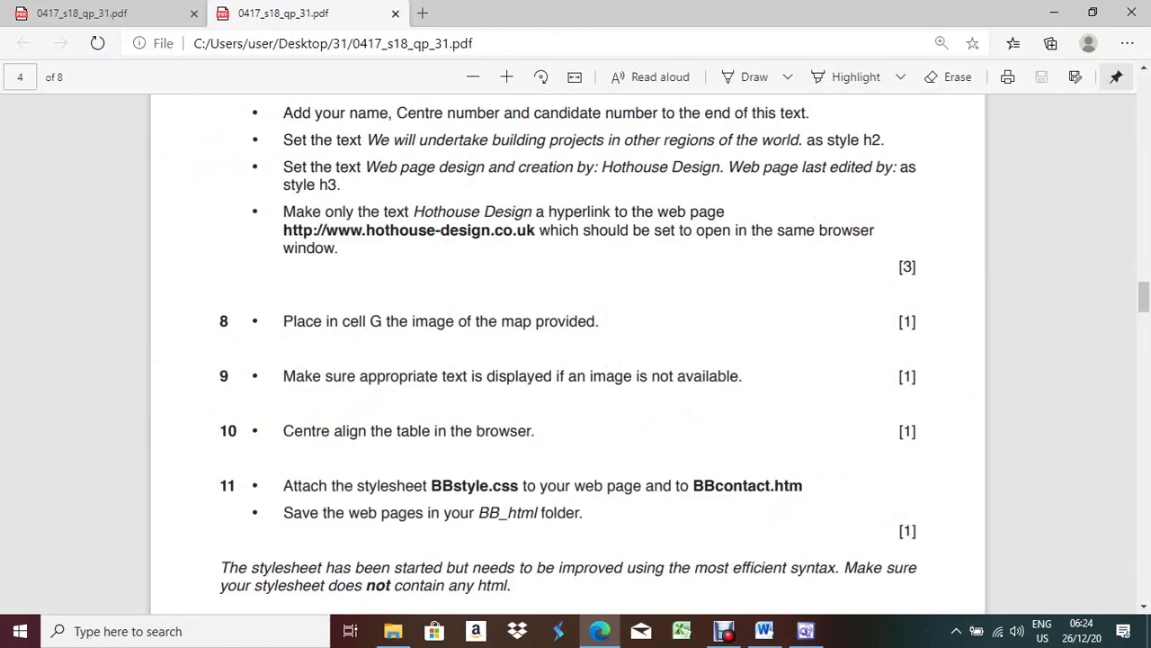
scroll(566, 359, down, 2)
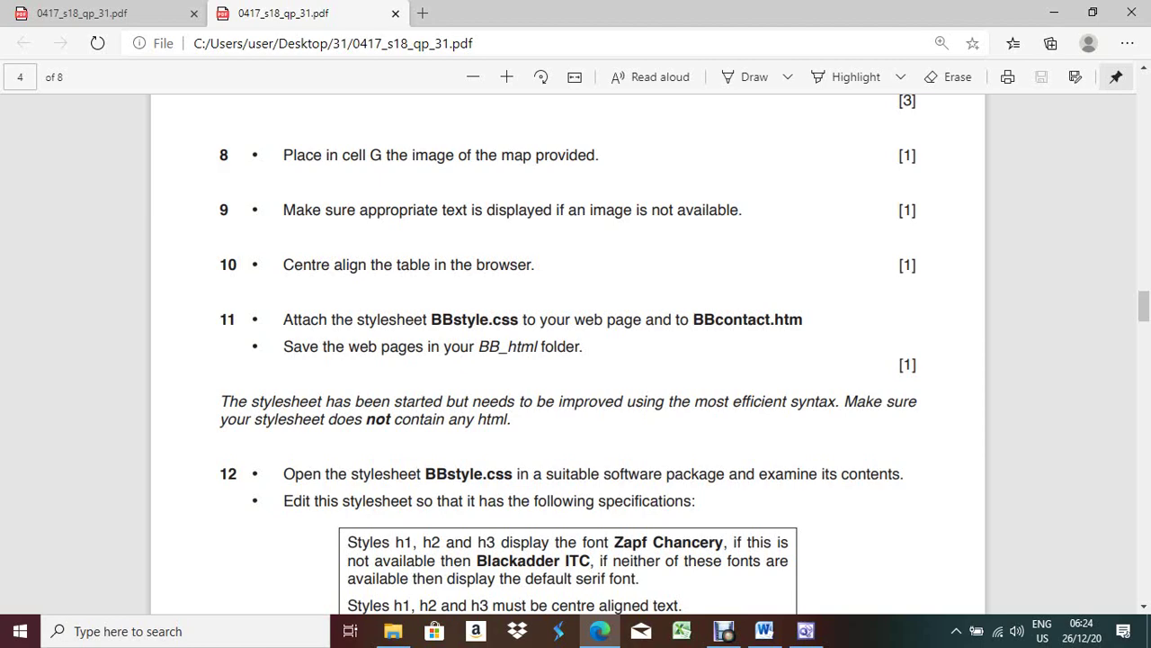
Attach the BBstyle.css stylesheet to BB.htm from the Folder List
key(alt+Tab)
key(alt+Tab)
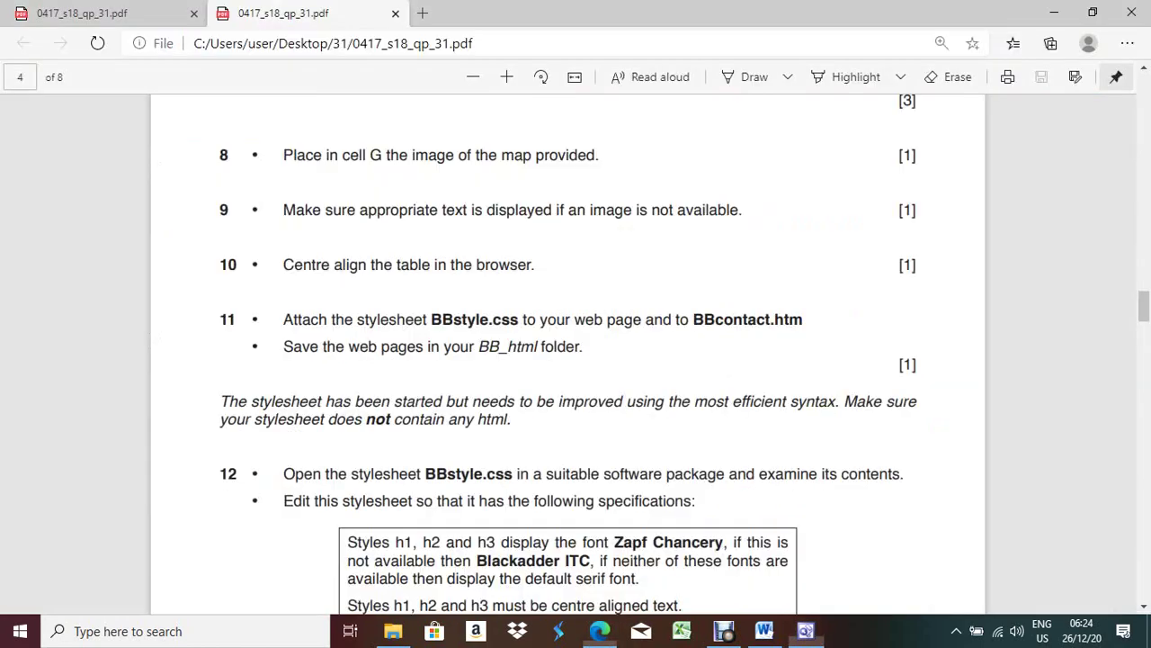
key(alt+Tab)
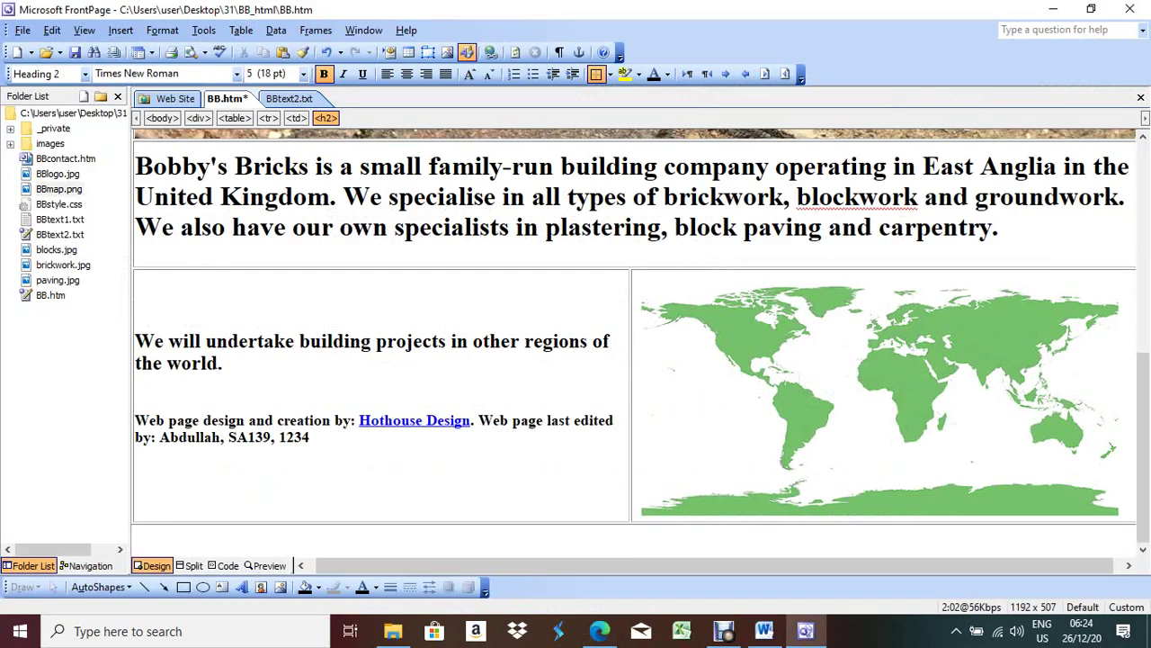
click(58, 204)
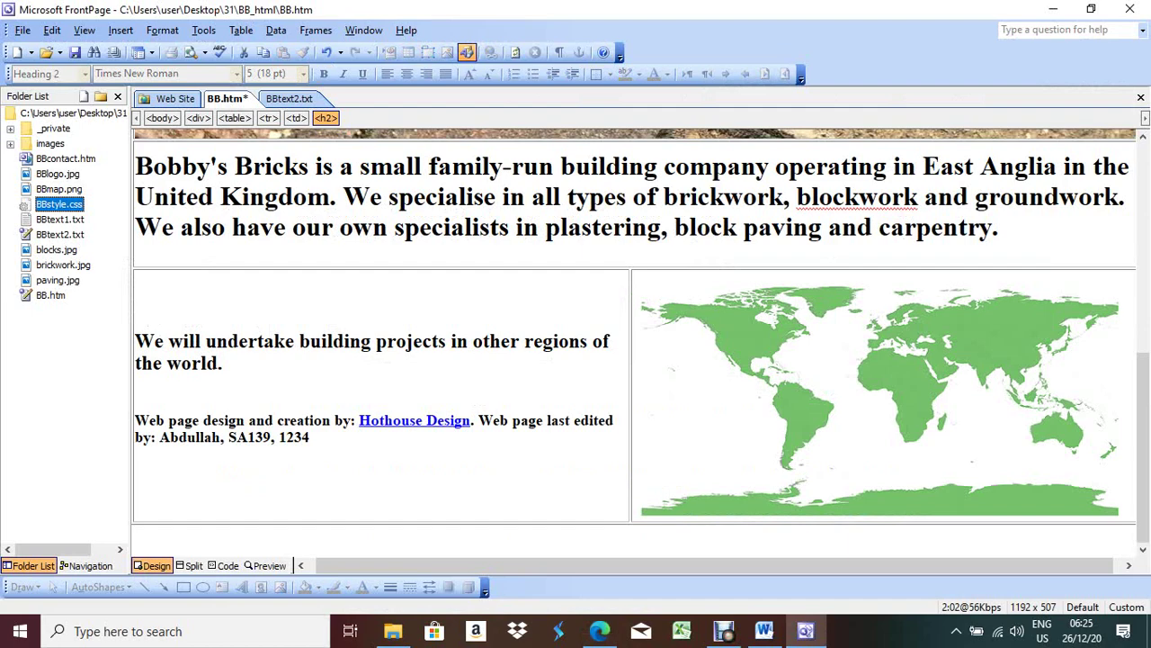
drag(58, 204, 137, 342)
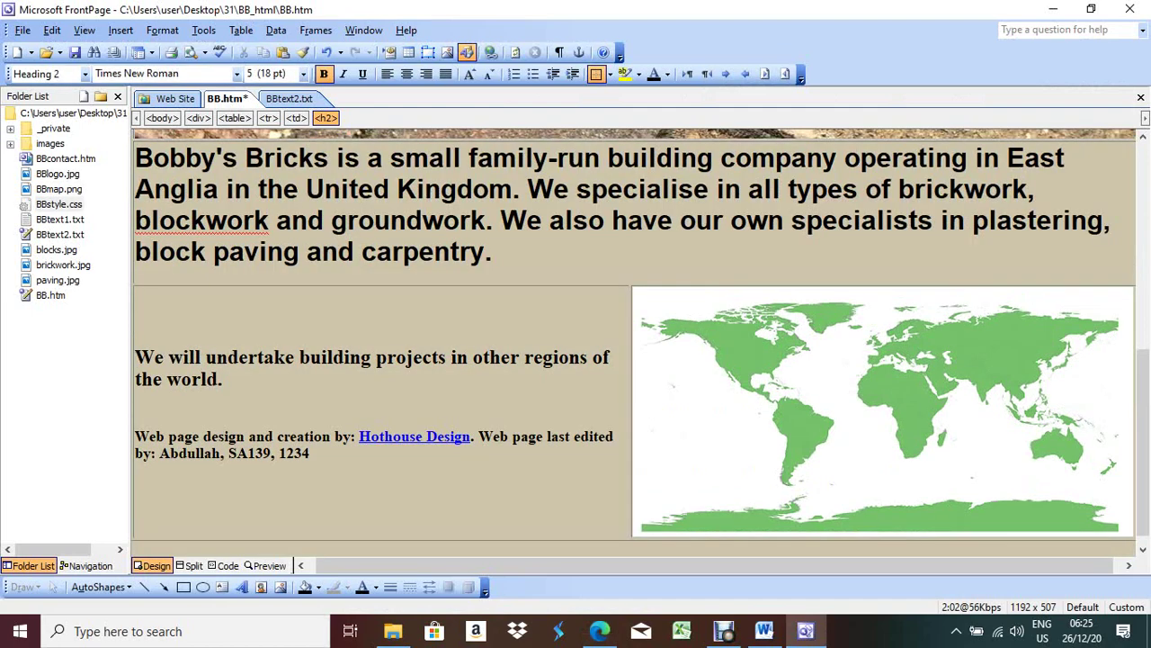
scroll(727, 448, up, 10)
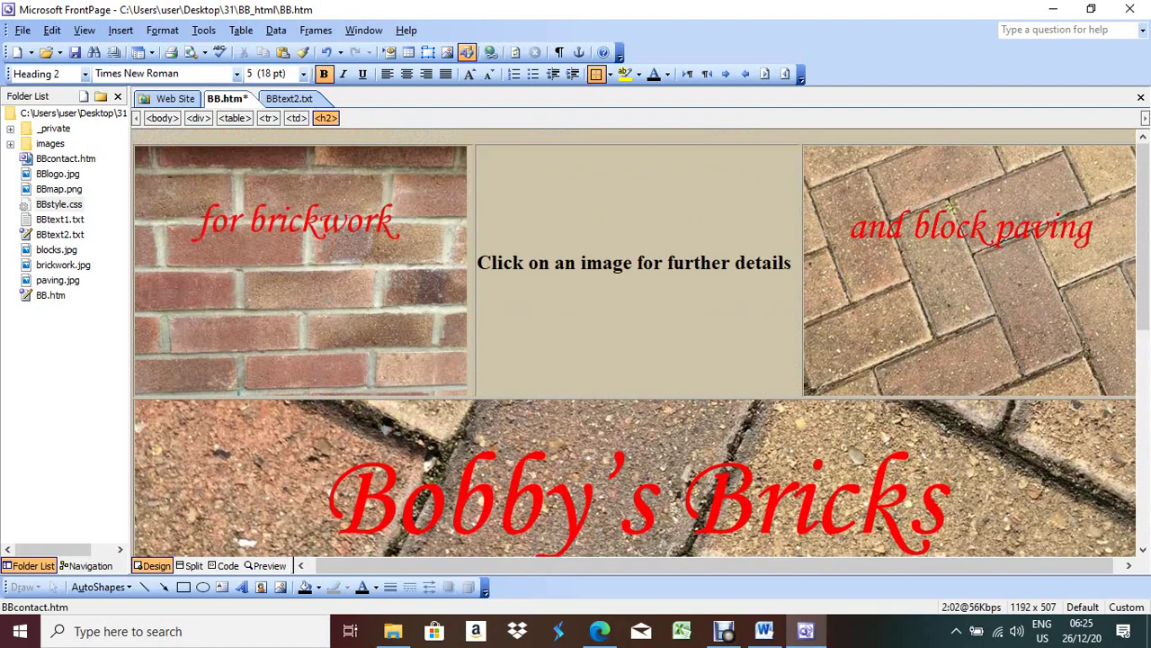
scroll(726, 448, down, 10)
Save BB.htm and close BBtext2.txt
key(alt+Tab)
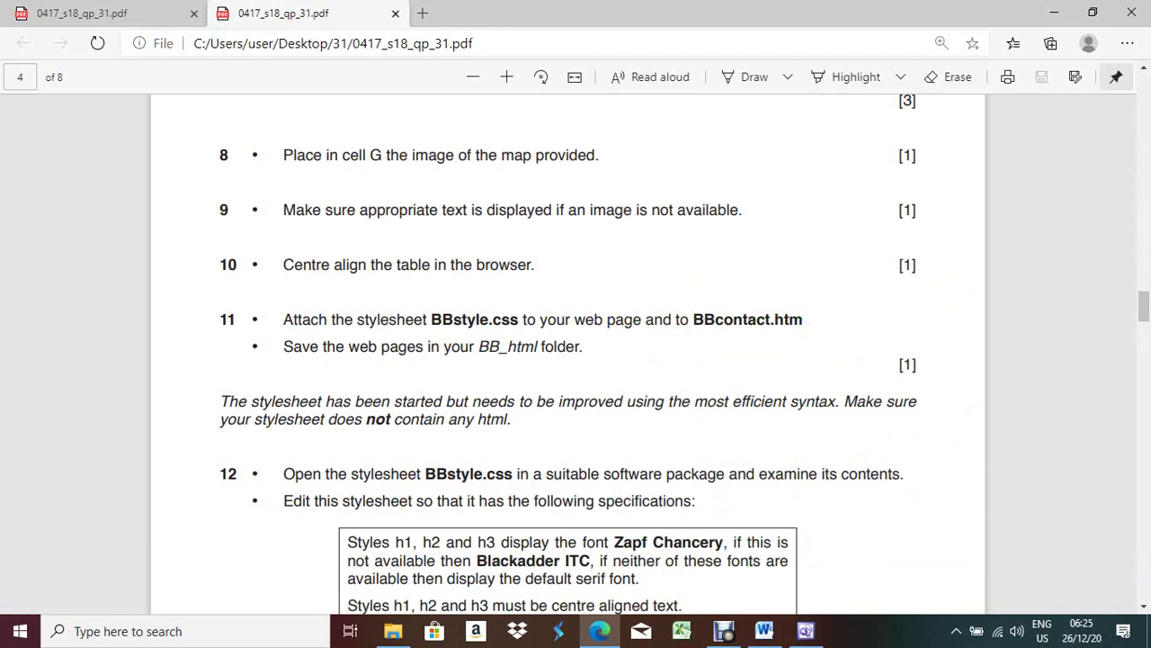
key(alt+Tab)
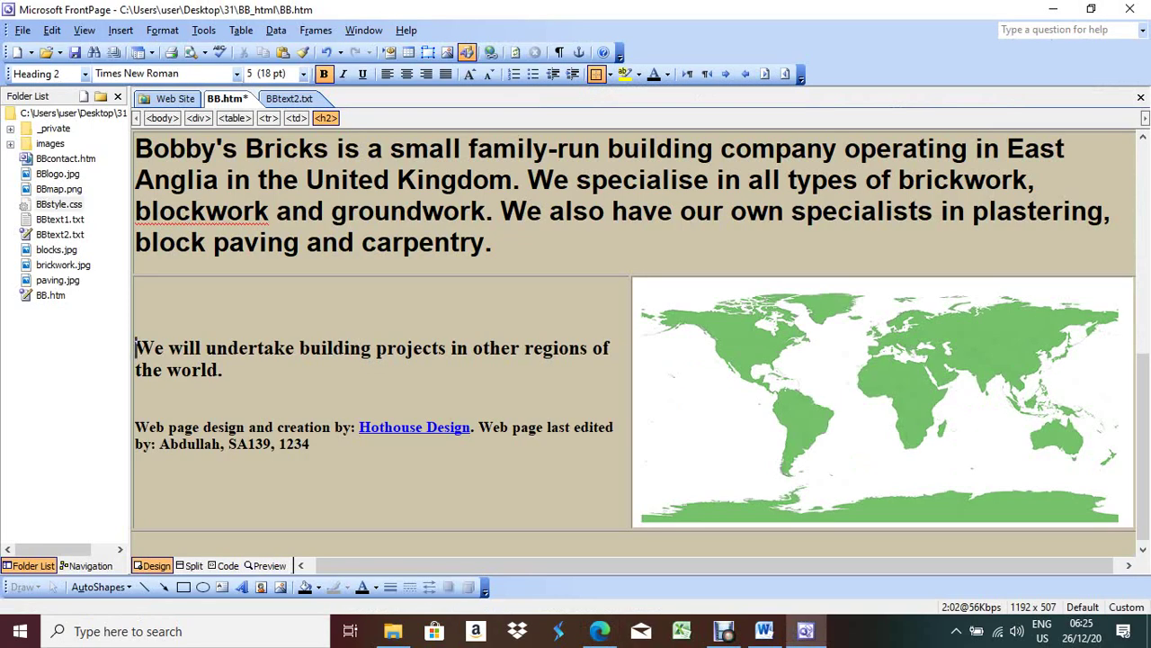
key(ctrl+s)
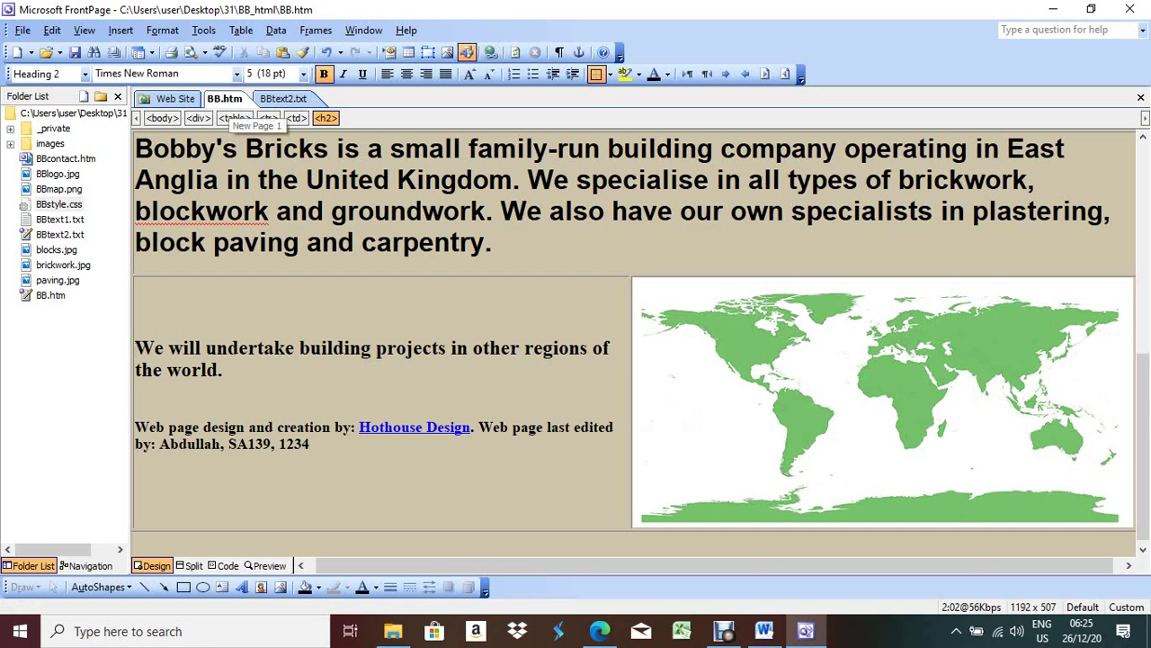
key(ctrl+Tab)
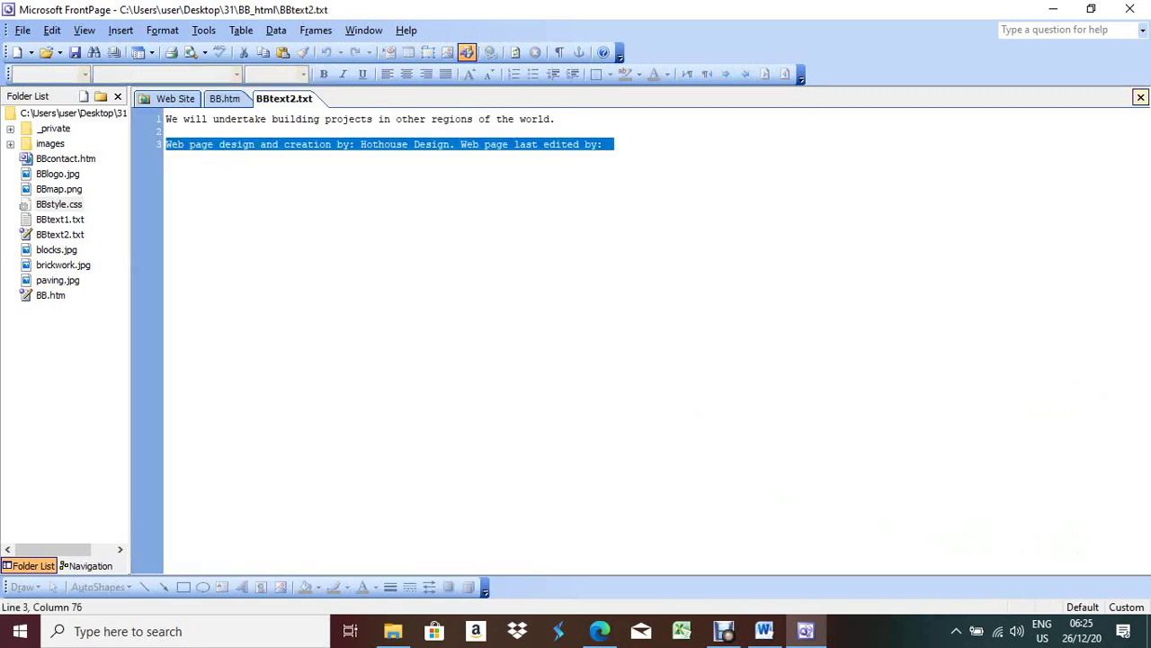
key(ctrl+F4)
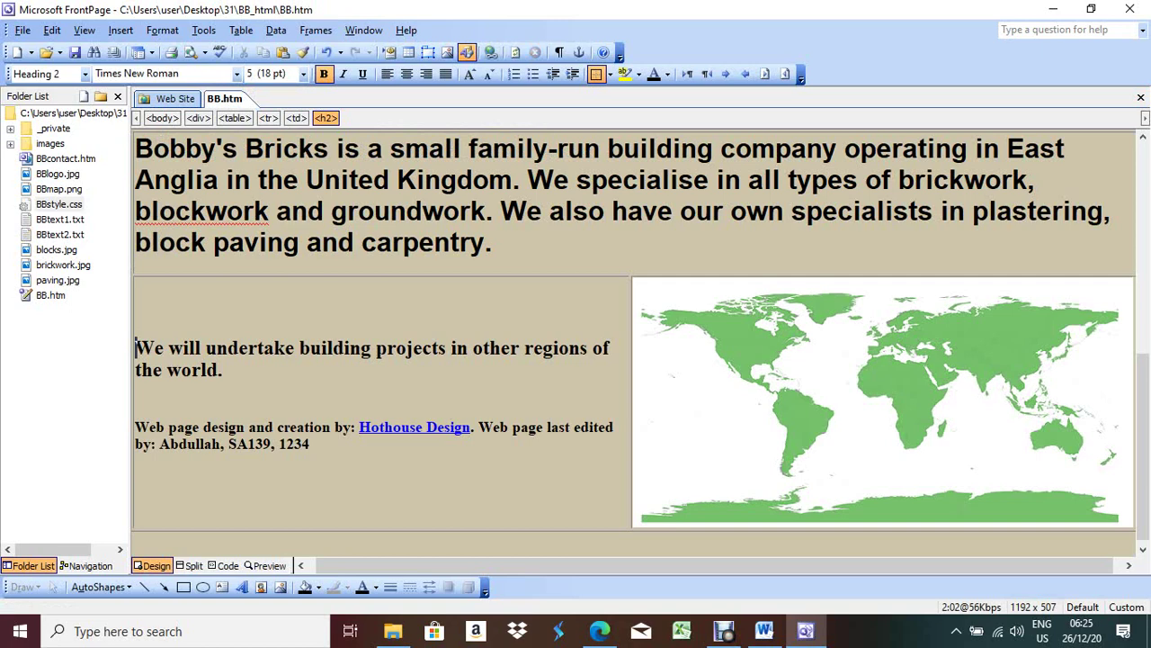